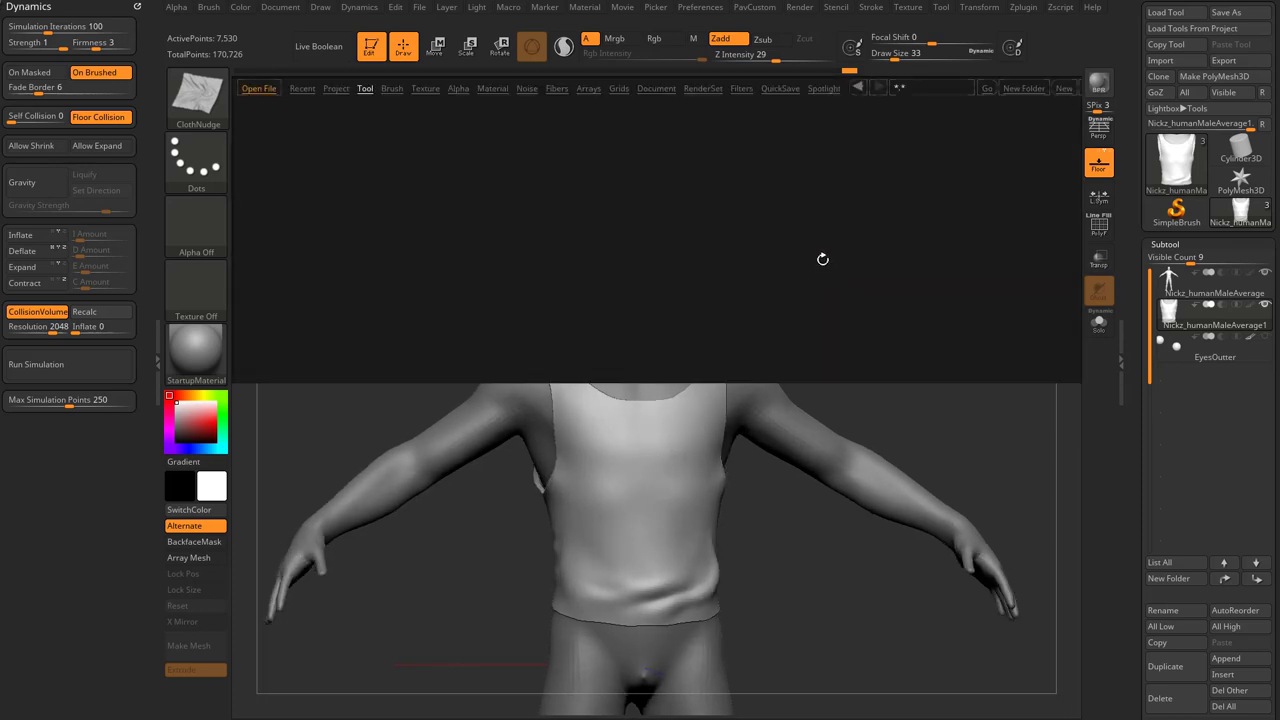
Load the 256 clothing Spotlight file from LightBox, collapse the Dynamics tray and show the Spotlight dial.
{"action": "left_click", "coordinate": [774, 89]}
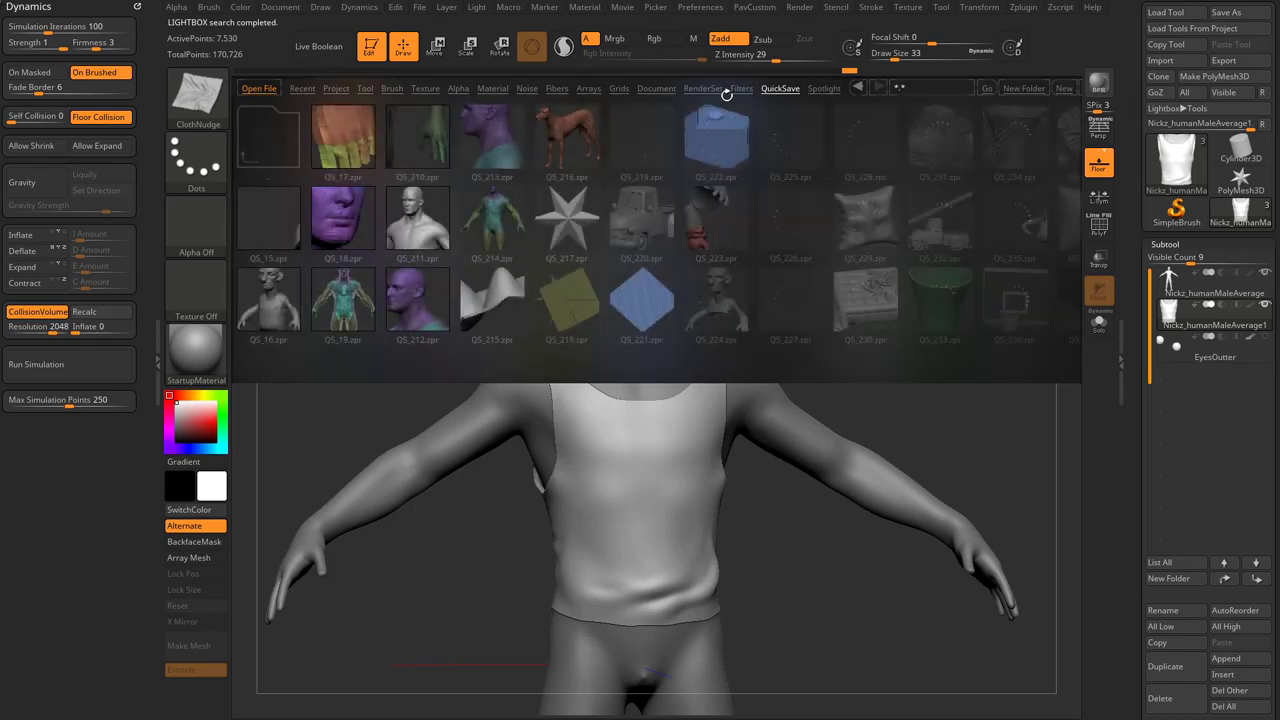
{"action": "left_click", "coordinate": [741, 89]}
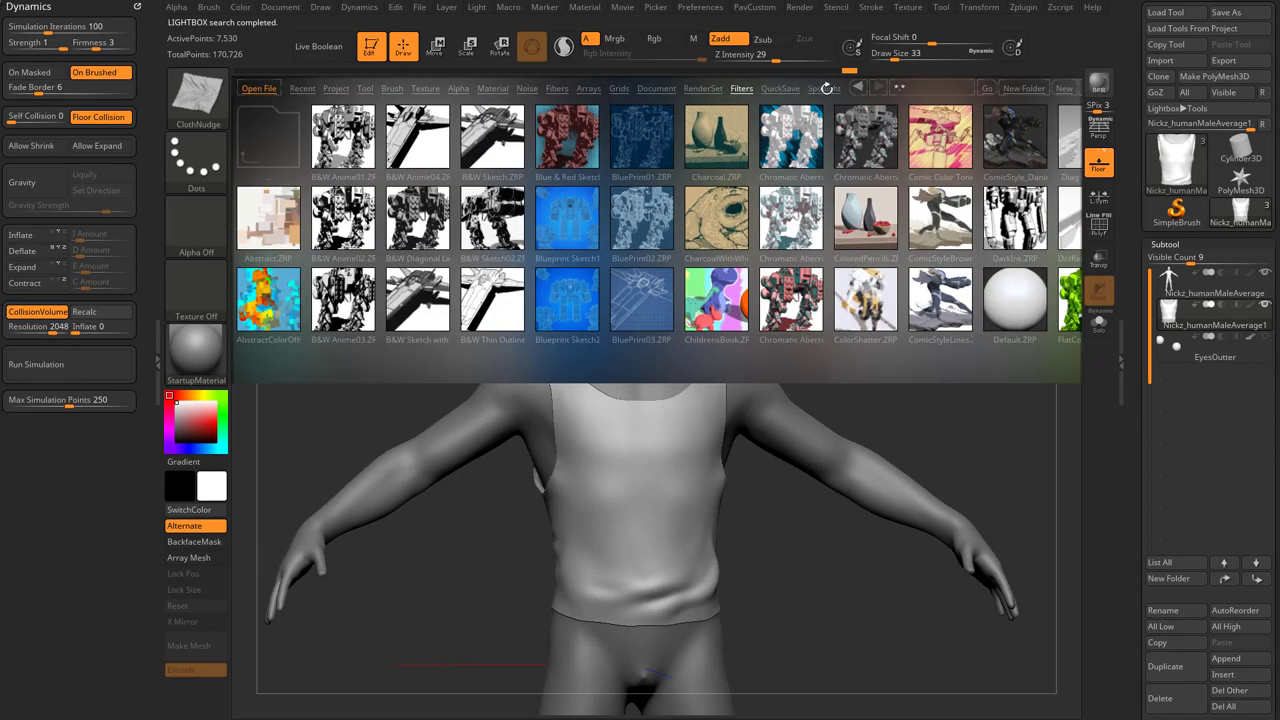
{"action": "left_click", "coordinate": [825, 88]}
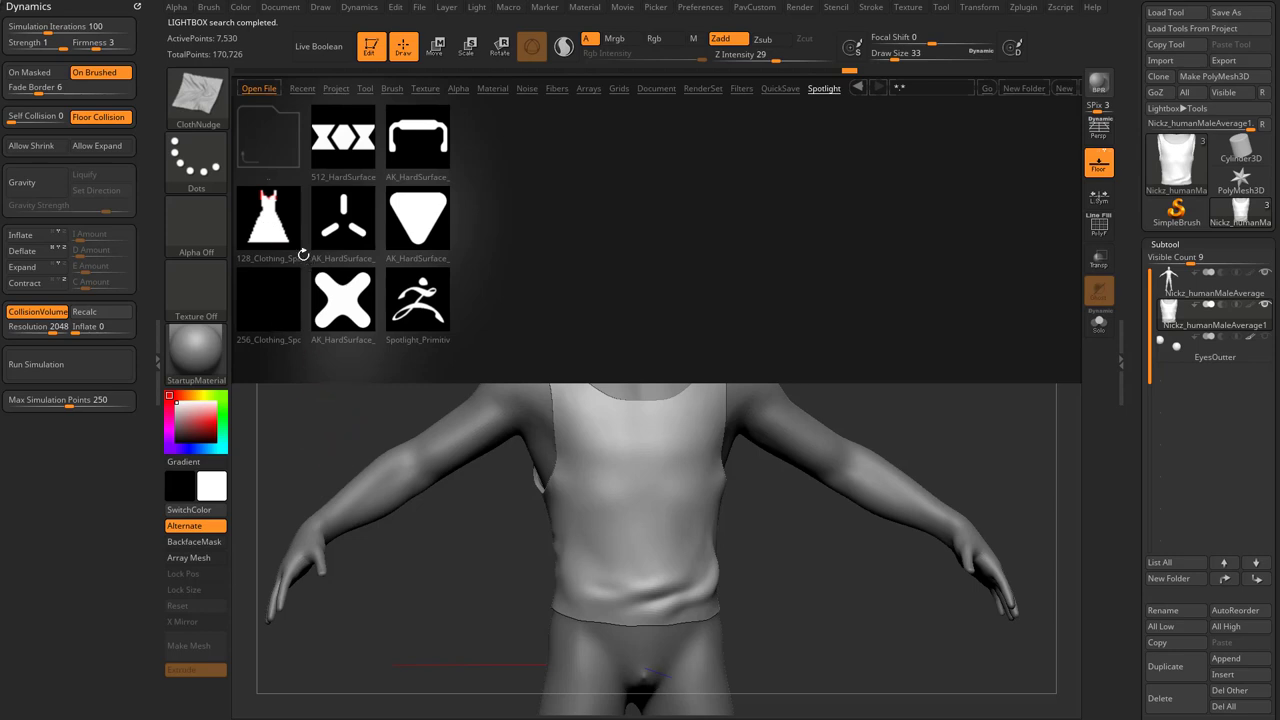
{"action": "double_click", "coordinate": [265, 296]}
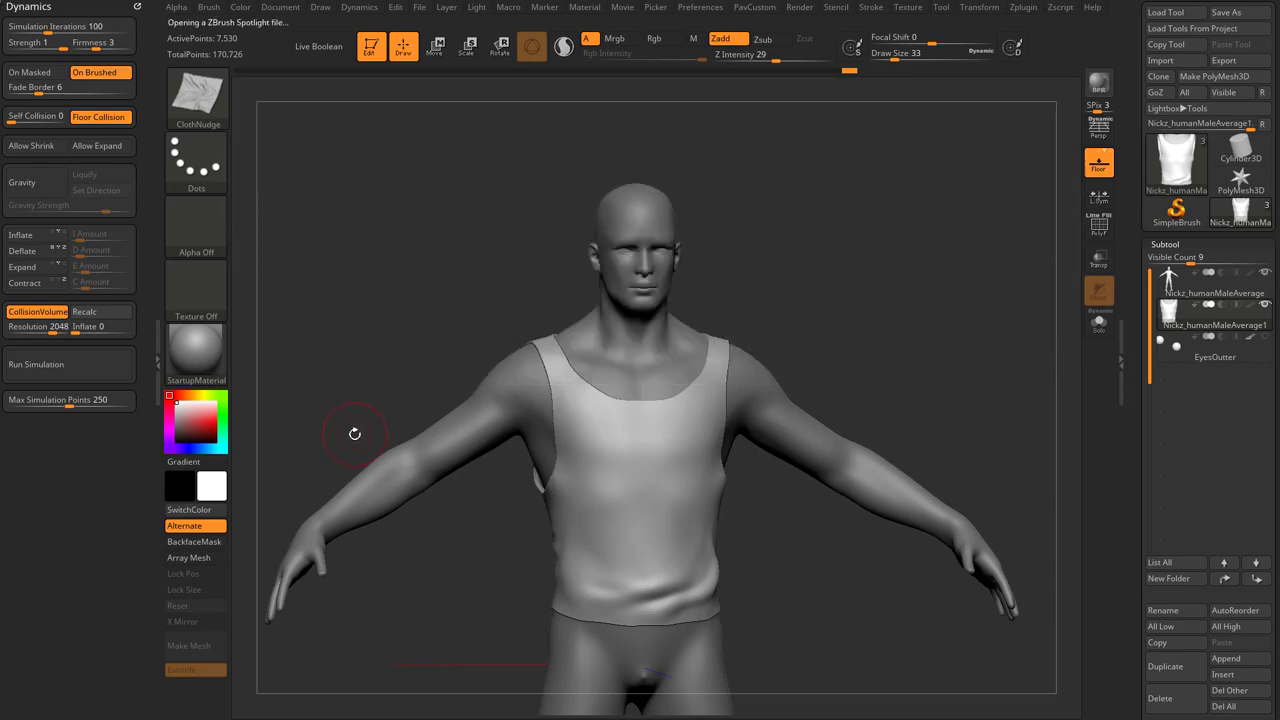
{"action": "left_click", "coordinate": [157, 352]}
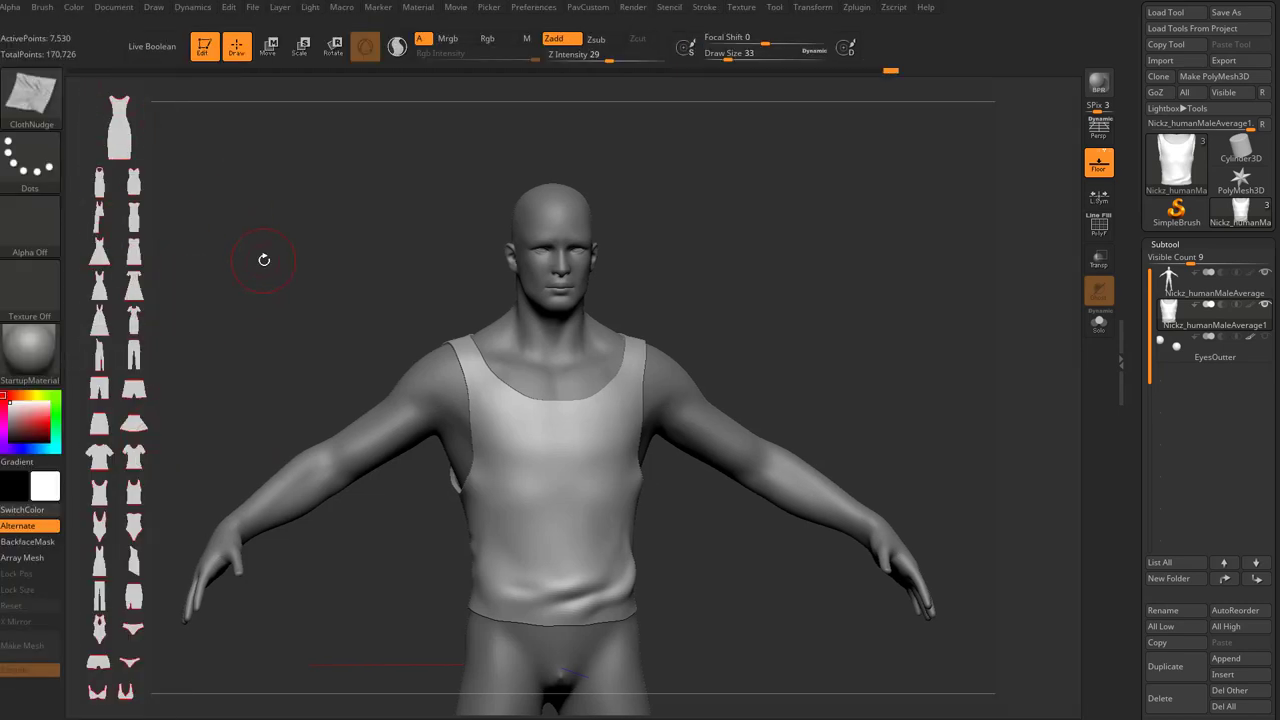
{"action": "key", "text": "z"}
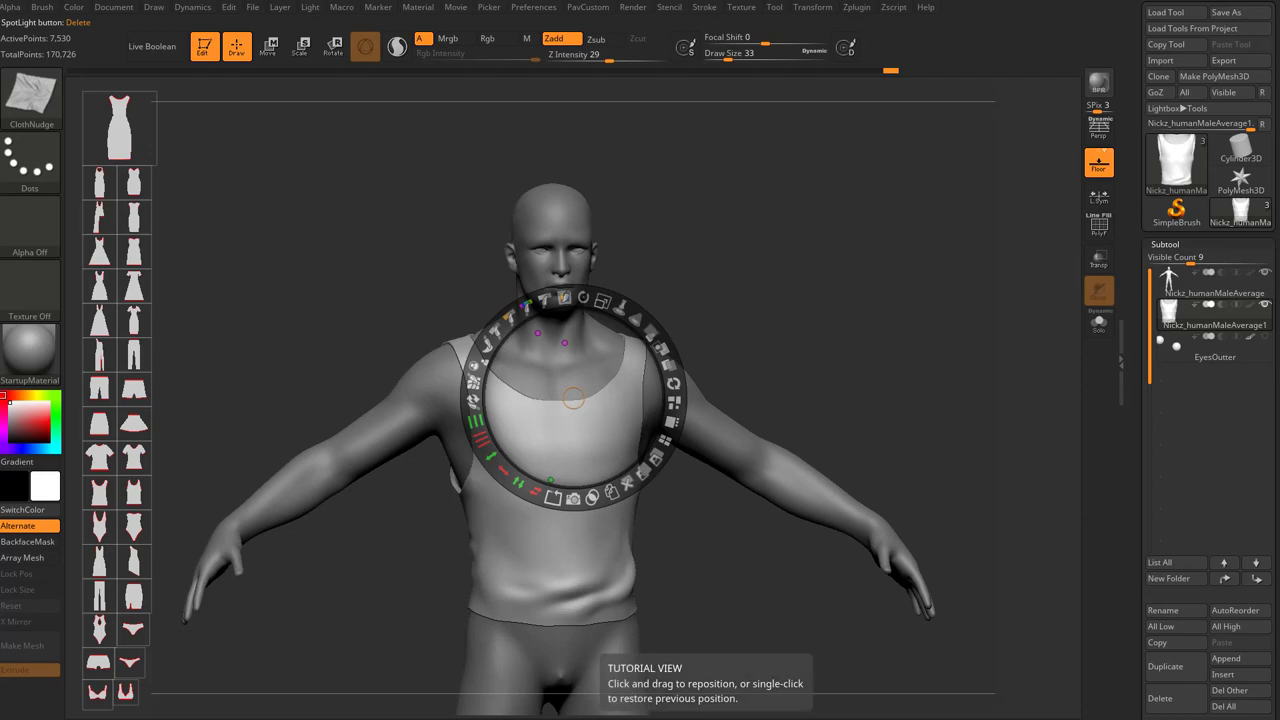
Switch to the browser and search the YouTube channel for "spotlight", then return to its playlists.
{"action": "left_click_drag", "start_coordinate": [1279, 440], "coordinate": [690, 26]}
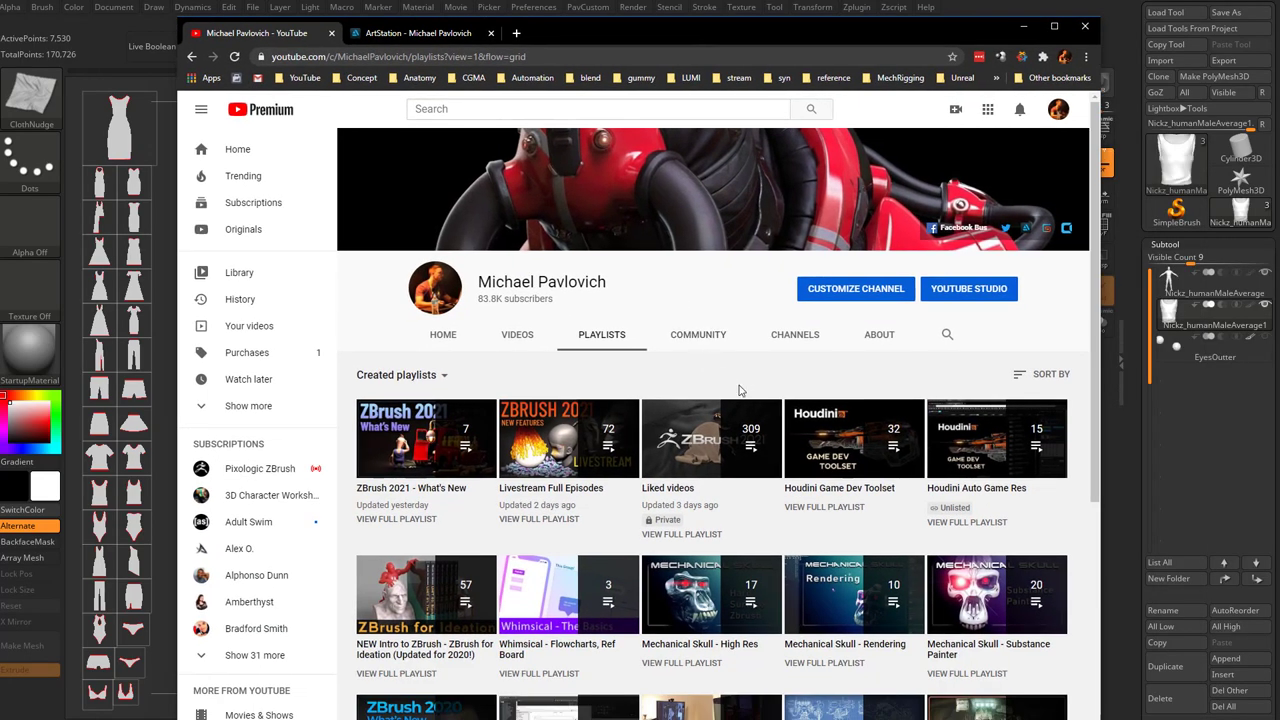
{"action": "scroll", "coordinate": [751, 380], "scroll_direction": "down", "scroll_amount": 2}
{"action": "scroll", "coordinate": [800, 370], "scroll_direction": "up", "scroll_amount": 2}
{"action": "left_click", "coordinate": [940, 336]}
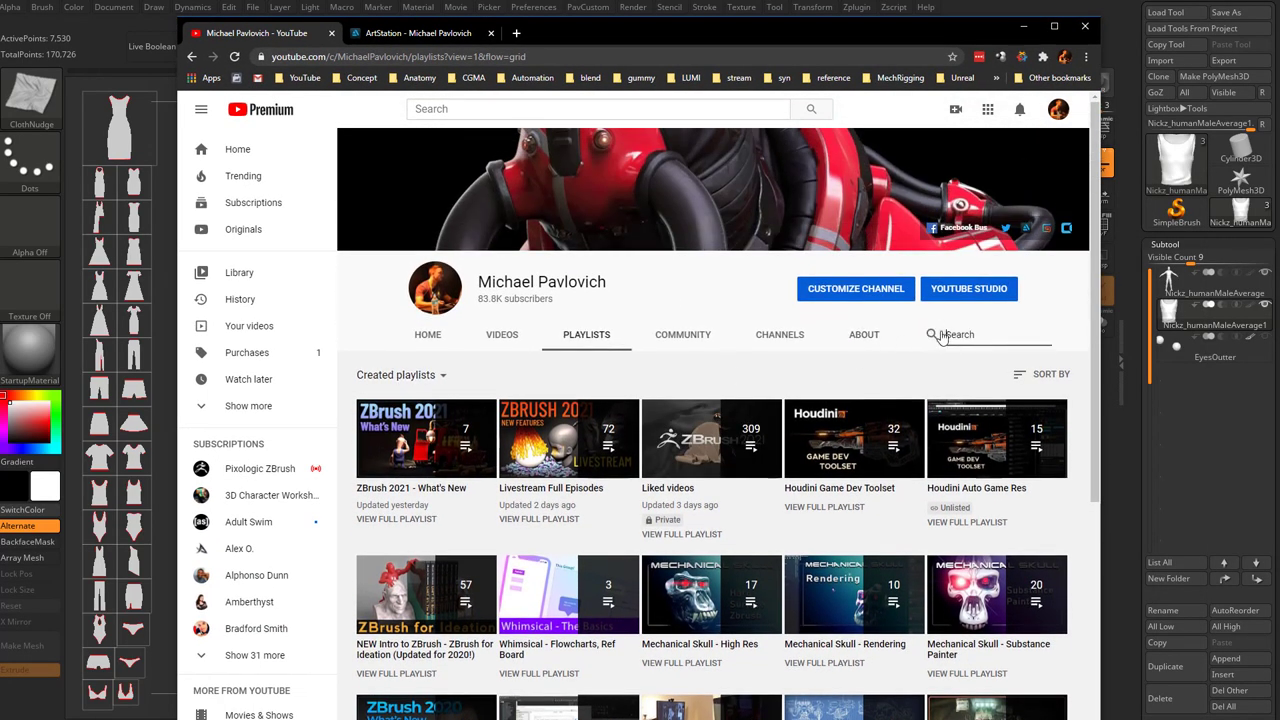
{"action": "type", "text": "spotlight"}
{"action": "key", "text": "Return"}
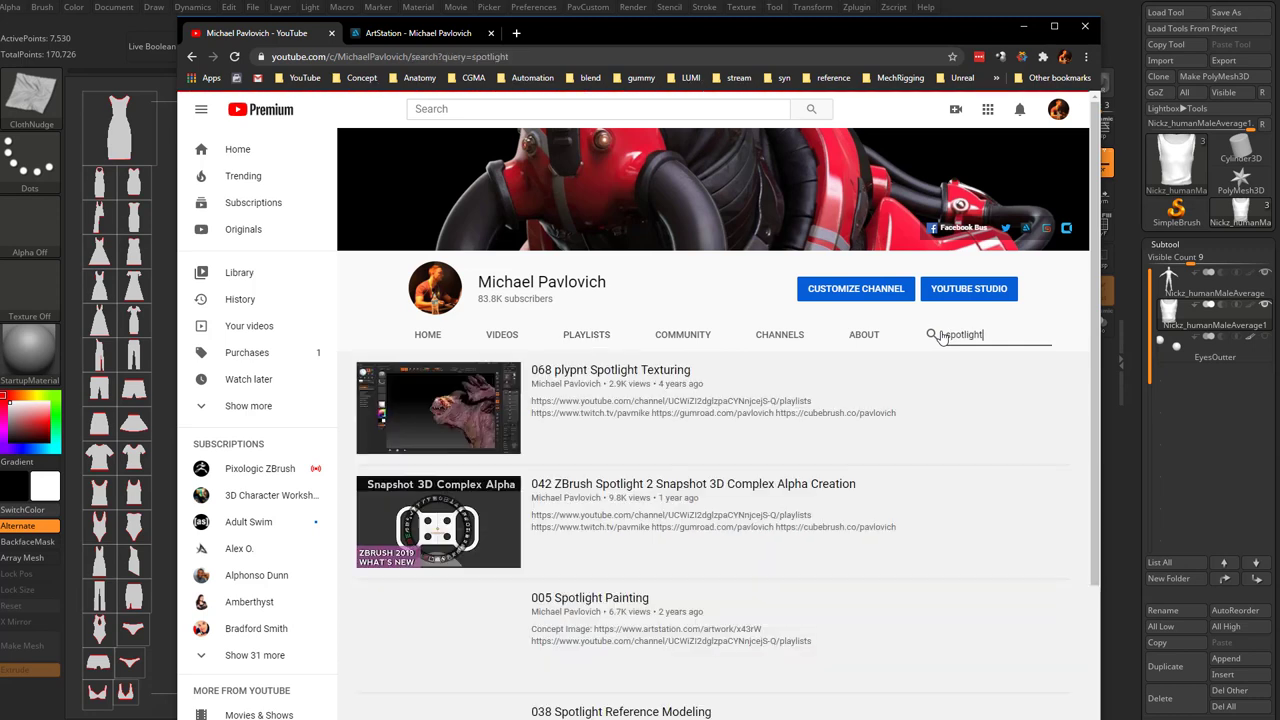
{"action": "key", "text": "alt+Left"}
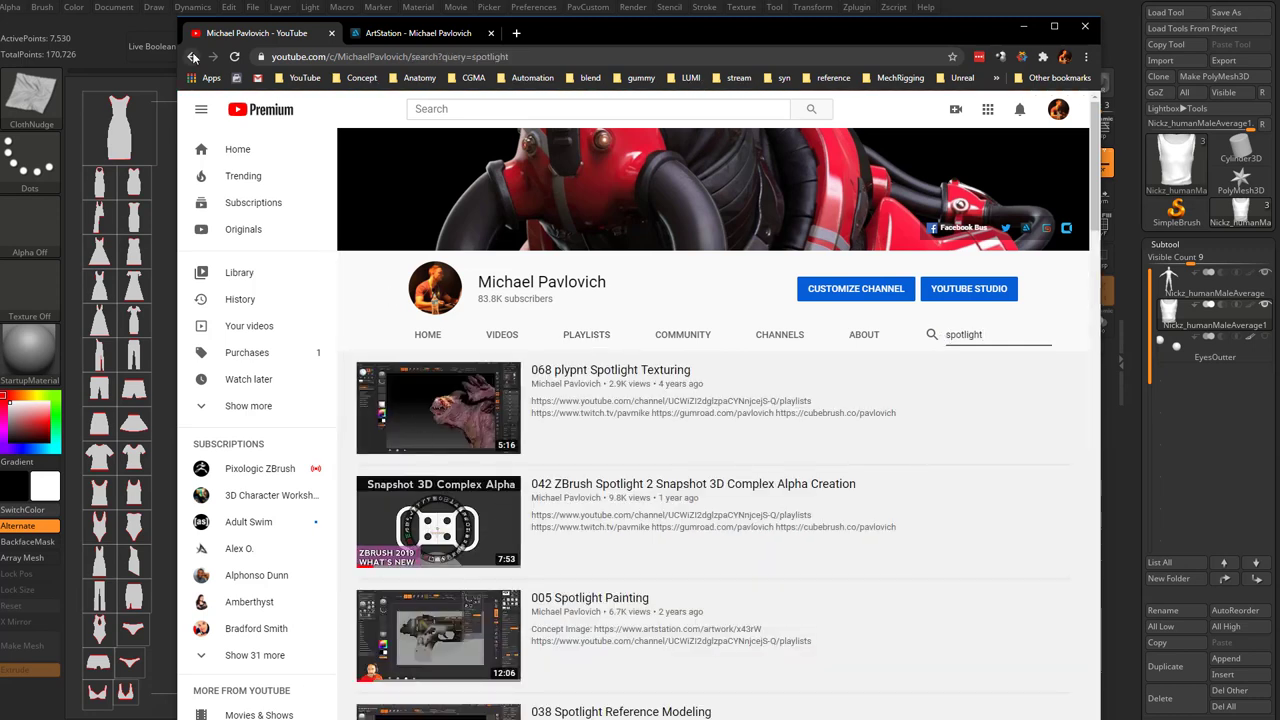
{"action": "scroll", "coordinate": [668, 598], "scroll_direction": "down", "scroll_amount": 2}
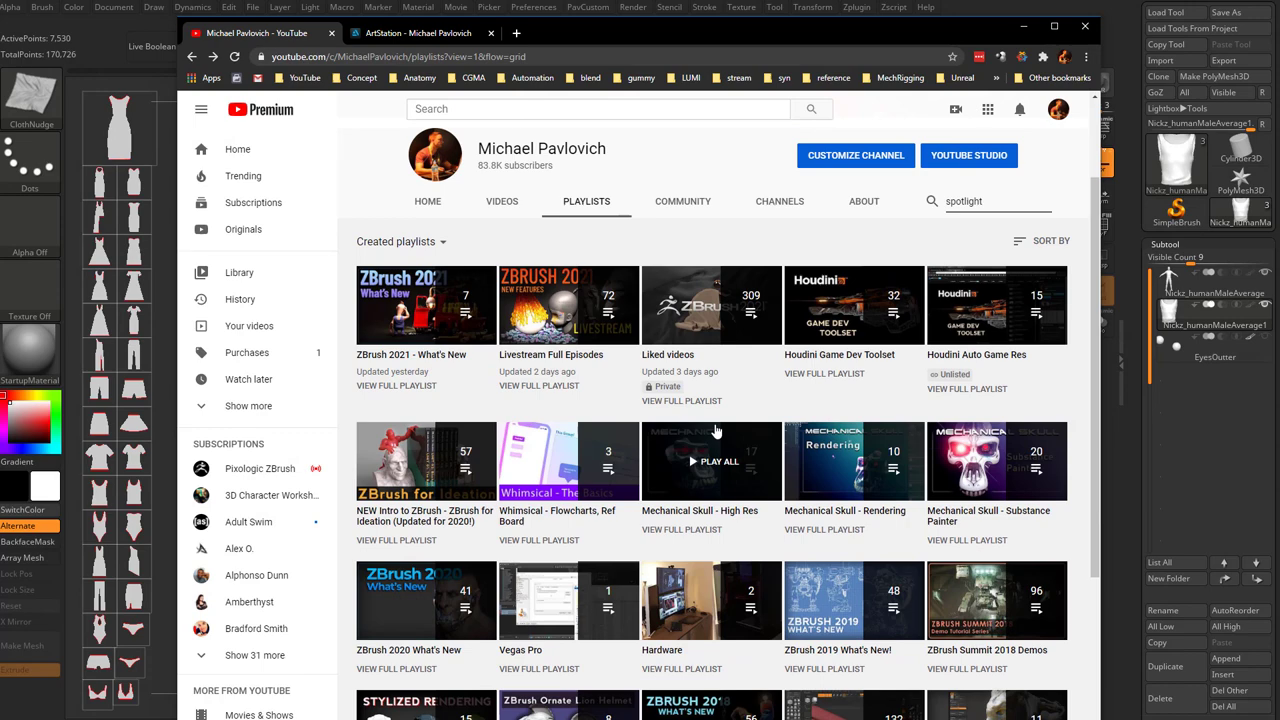
Look through the ZBrush 2019 What's New playlist on the ArtStation portfolio, then return to ZBrush.
{"action": "left_click", "coordinate": [400, 35]}
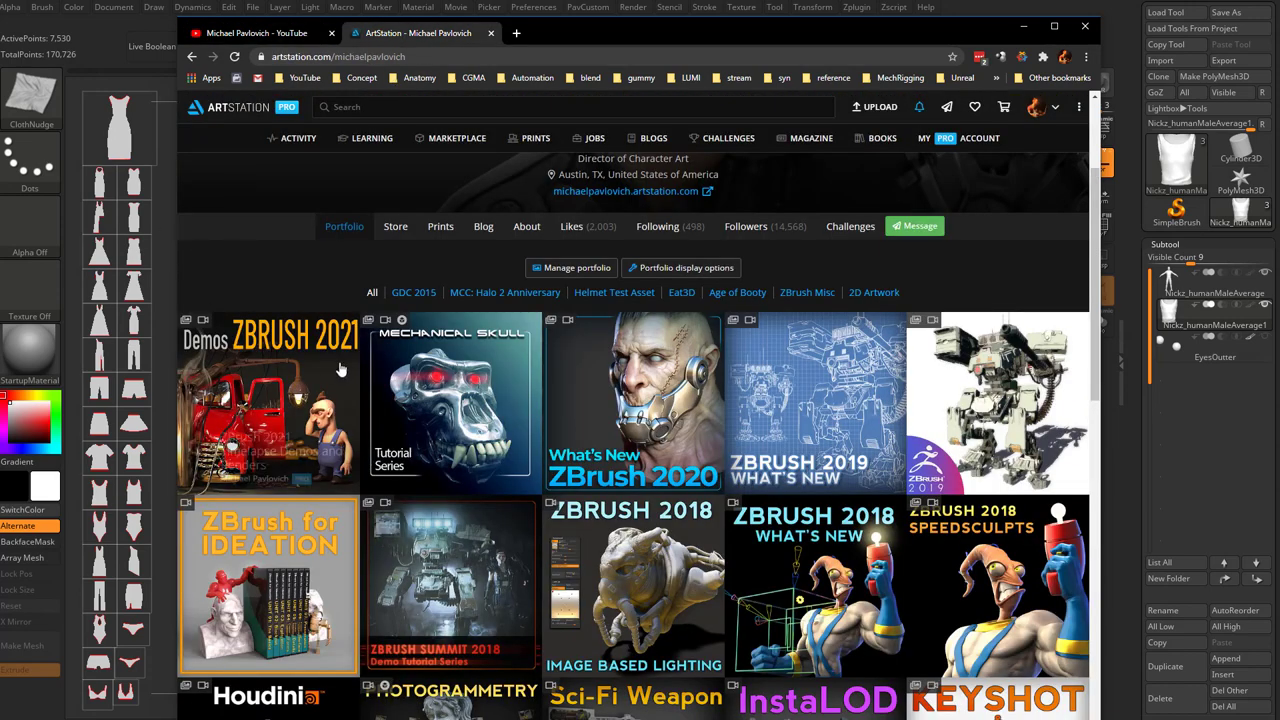
{"action": "scroll", "coordinate": [683, 420], "scroll_direction": "down", "scroll_amount": 3}
{"action": "scroll", "coordinate": [683, 420], "scroll_direction": "up", "scroll_amount": 3}
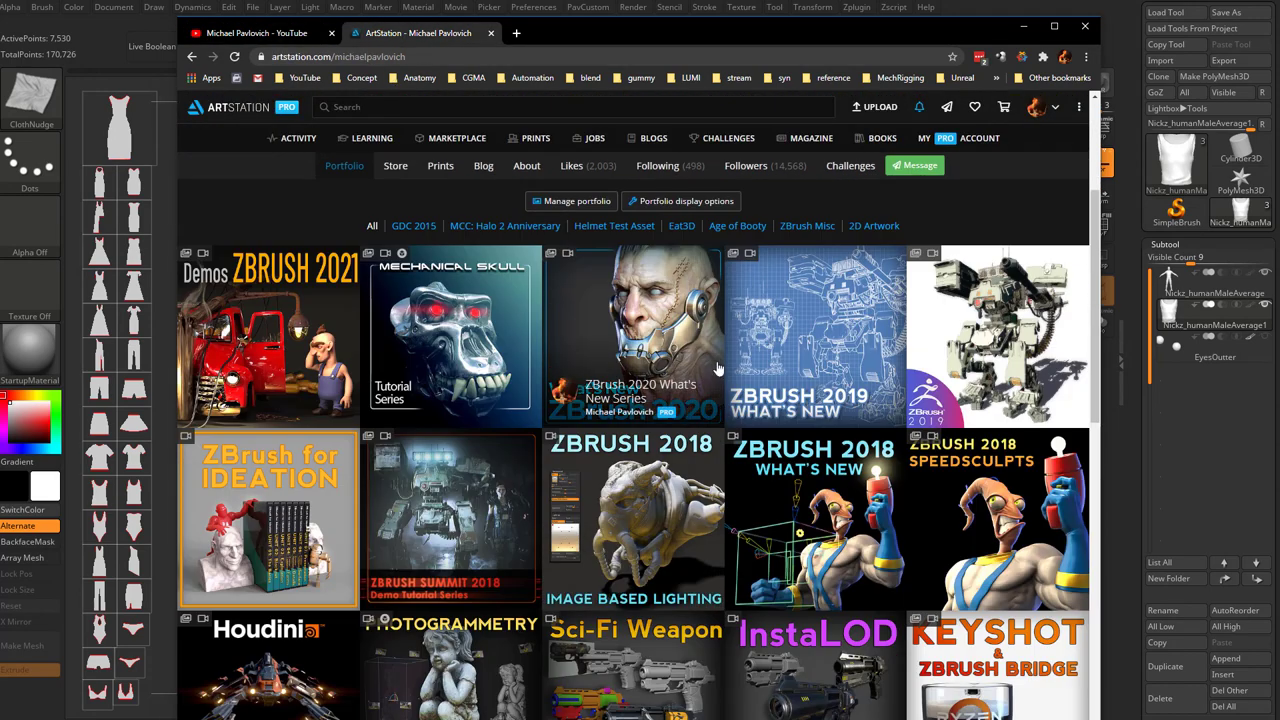
{"action": "left_click", "coordinate": [804, 272]}
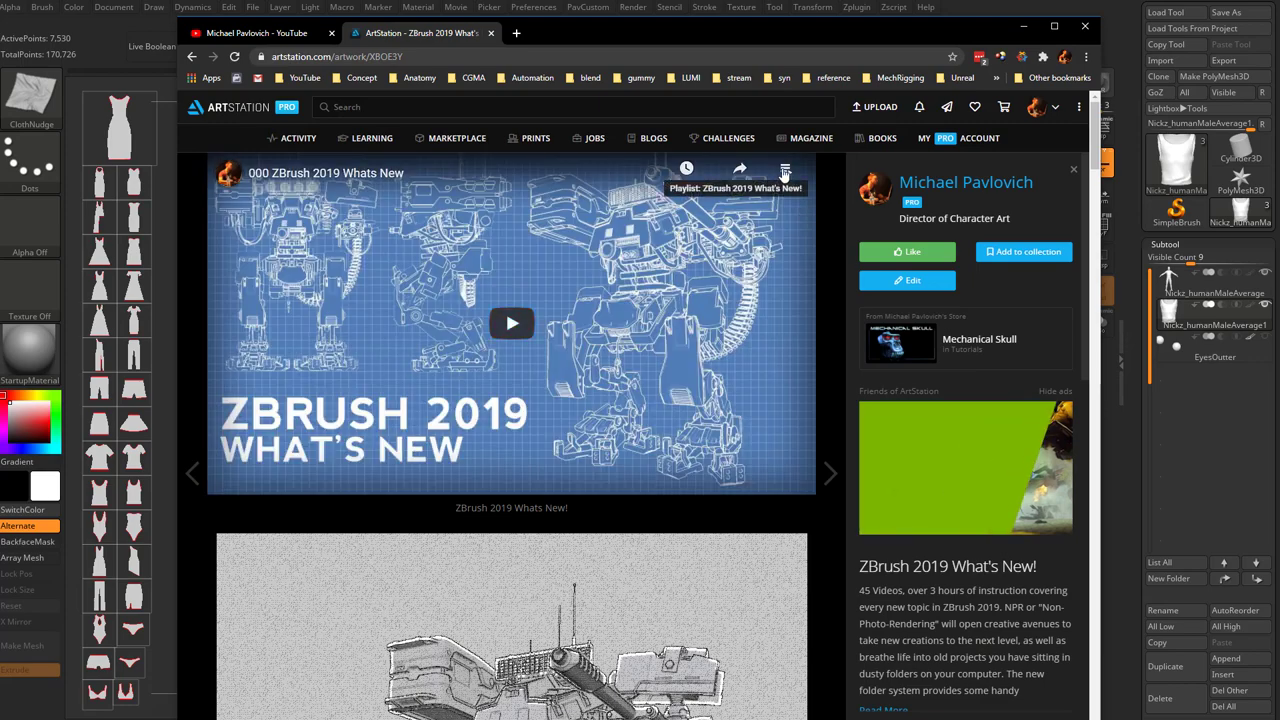
{"action": "left_click", "coordinate": [785, 172]}
{"action": "scroll", "coordinate": [666, 323], "scroll_direction": "down", "scroll_amount": 8}
{"action": "scroll", "coordinate": [666, 323], "scroll_direction": "down", "scroll_amount": 4}
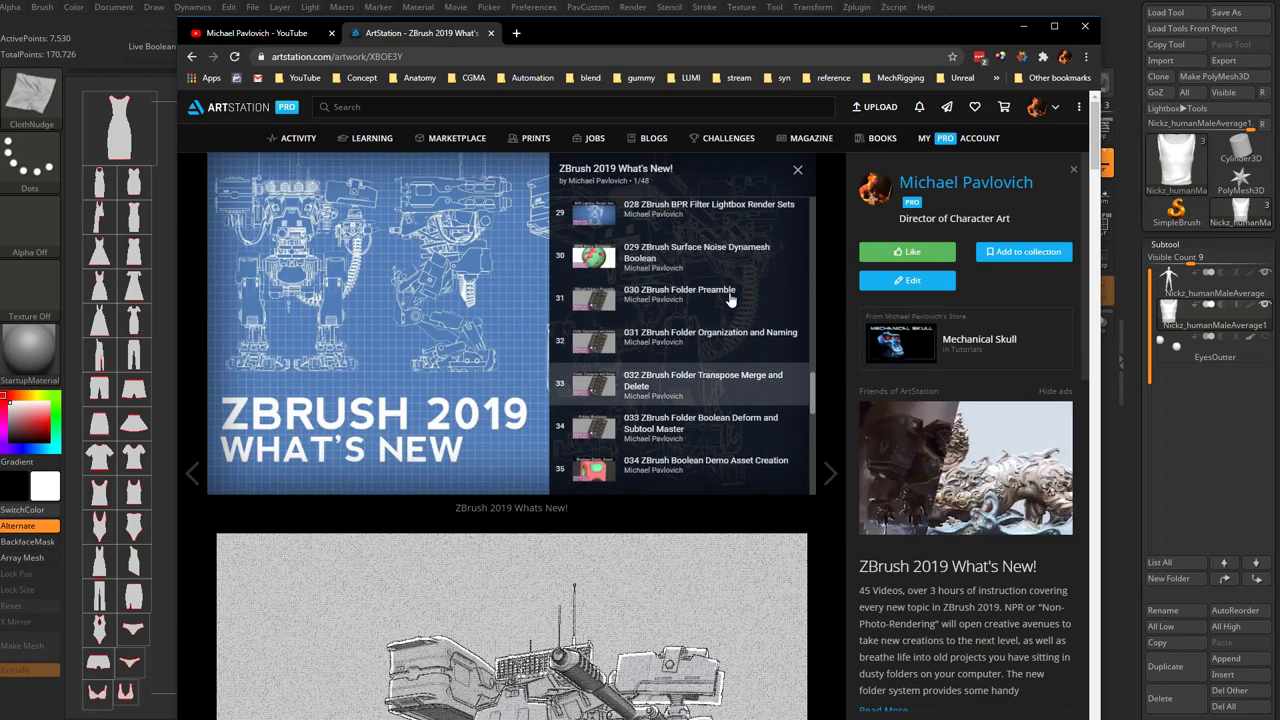
{"action": "left_click_drag", "start_coordinate": [662, 32], "coordinate": [655, 718]}
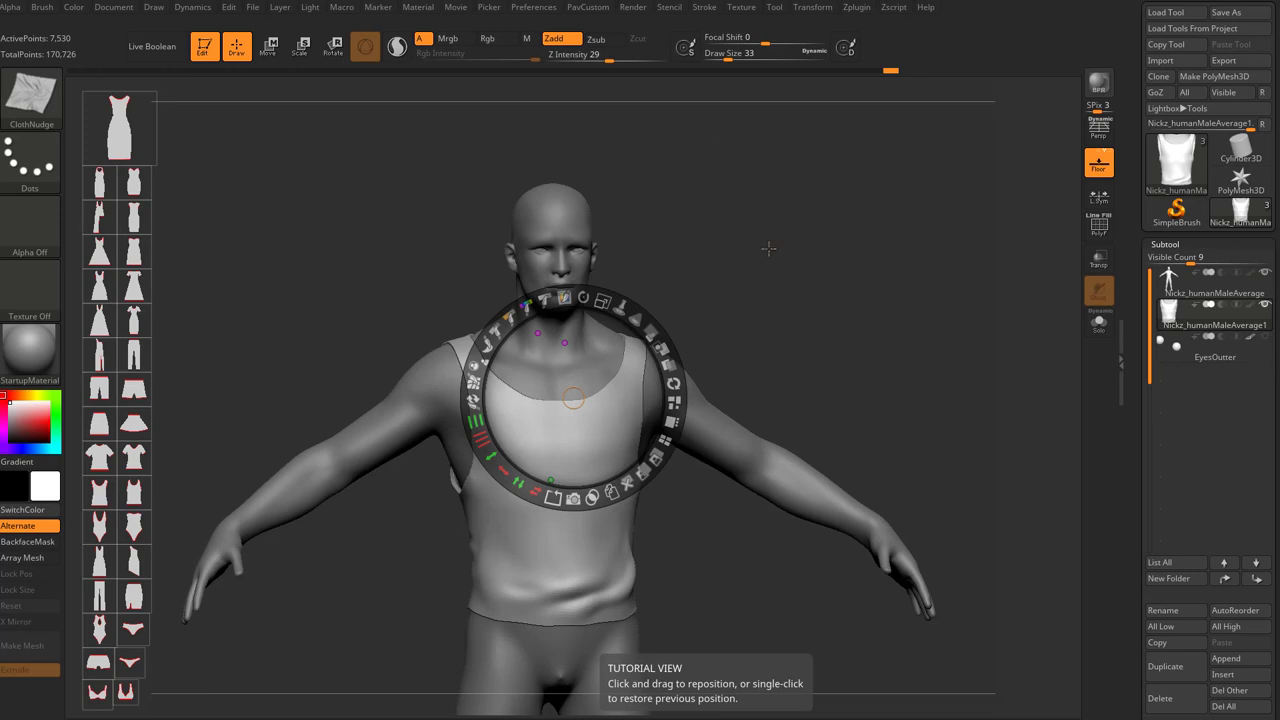
Move the Spotlight dial off the figure, hide the tank top subtool and select the body subtool.
{"action": "key", "text": "space"}
{"action": "left_click_drag", "start_coordinate": [759, 218], "coordinate": [793, 231]}
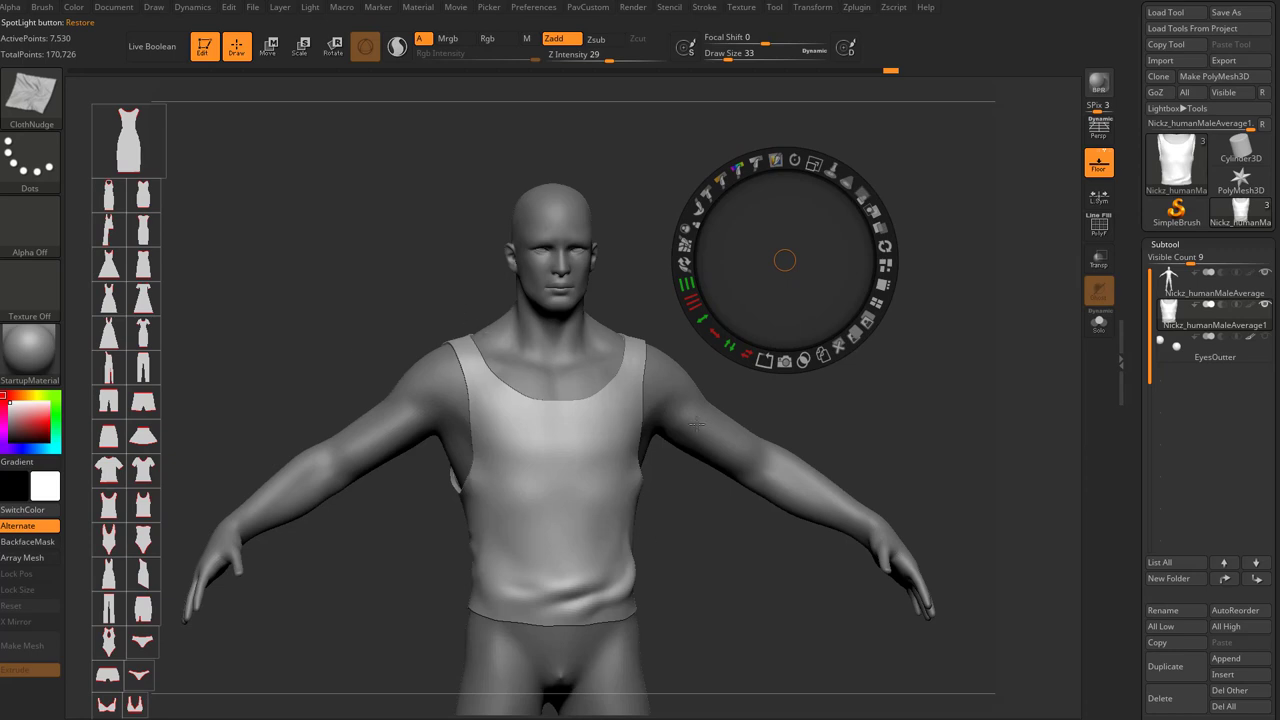
{"action": "mouse_move", "coordinate": [1216, 328]}
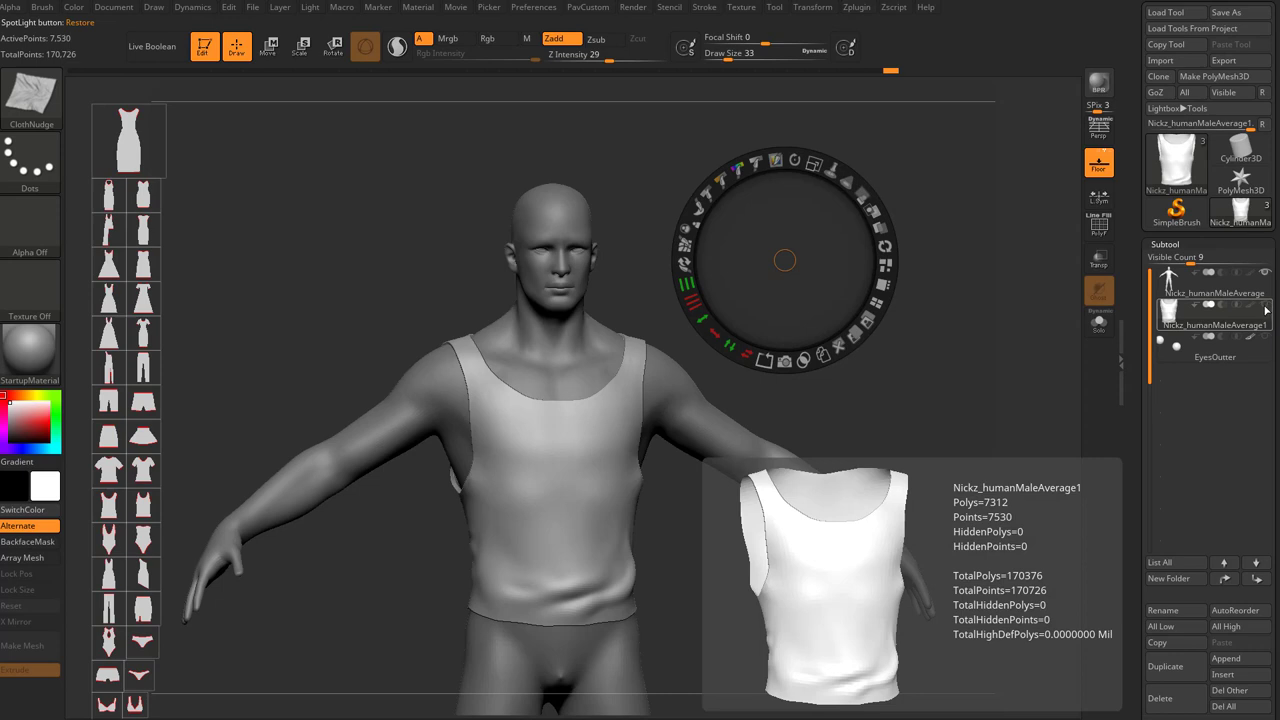
{"action": "left_click", "coordinate": [1222, 297]}
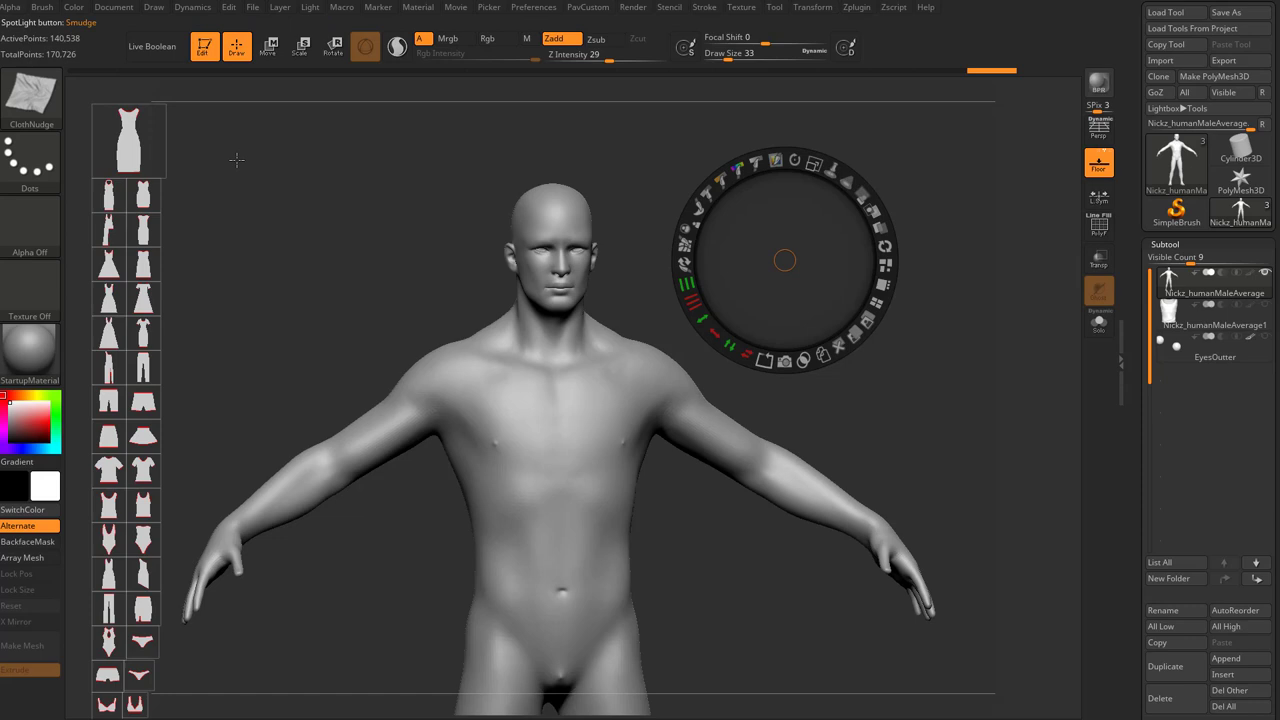
Reposition the whole set of Spotlight clothing images beside the figure and reopen the Dynamics tray.
{"action": "left_click", "coordinate": [363, 224]}
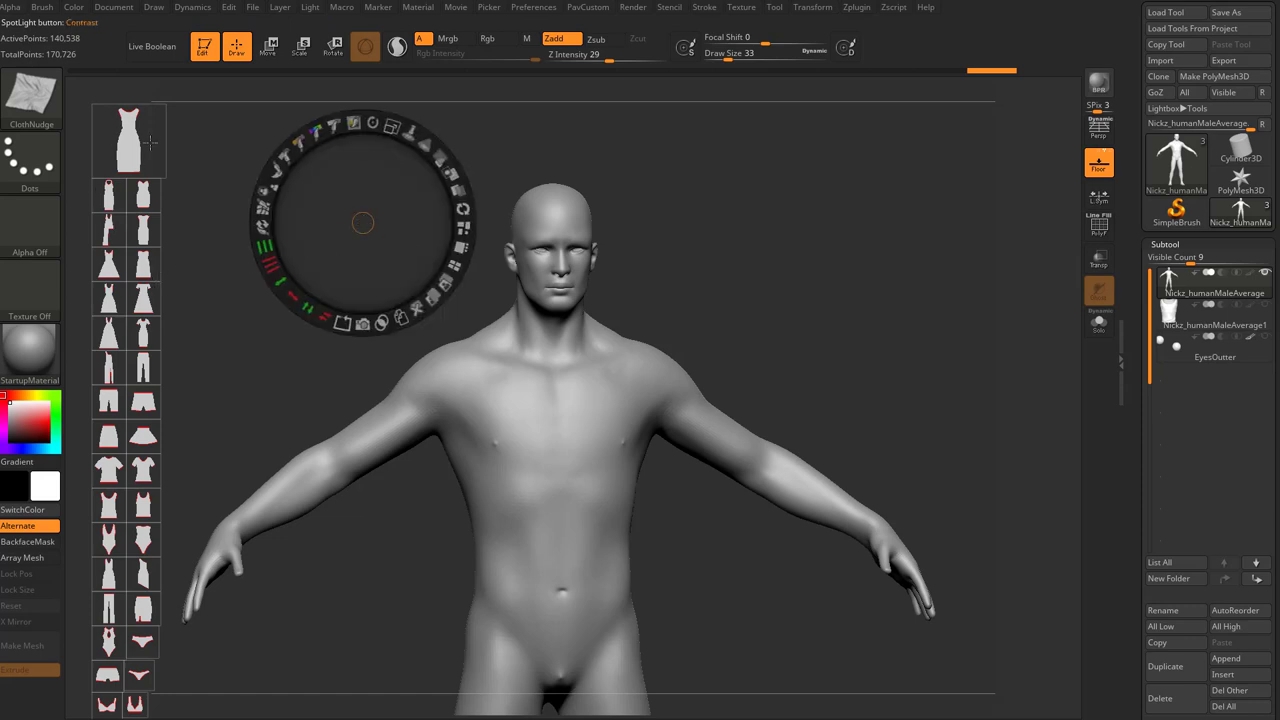
{"action": "left_click_drag", "start_coordinate": [363, 167], "coordinate": [367, 163]}
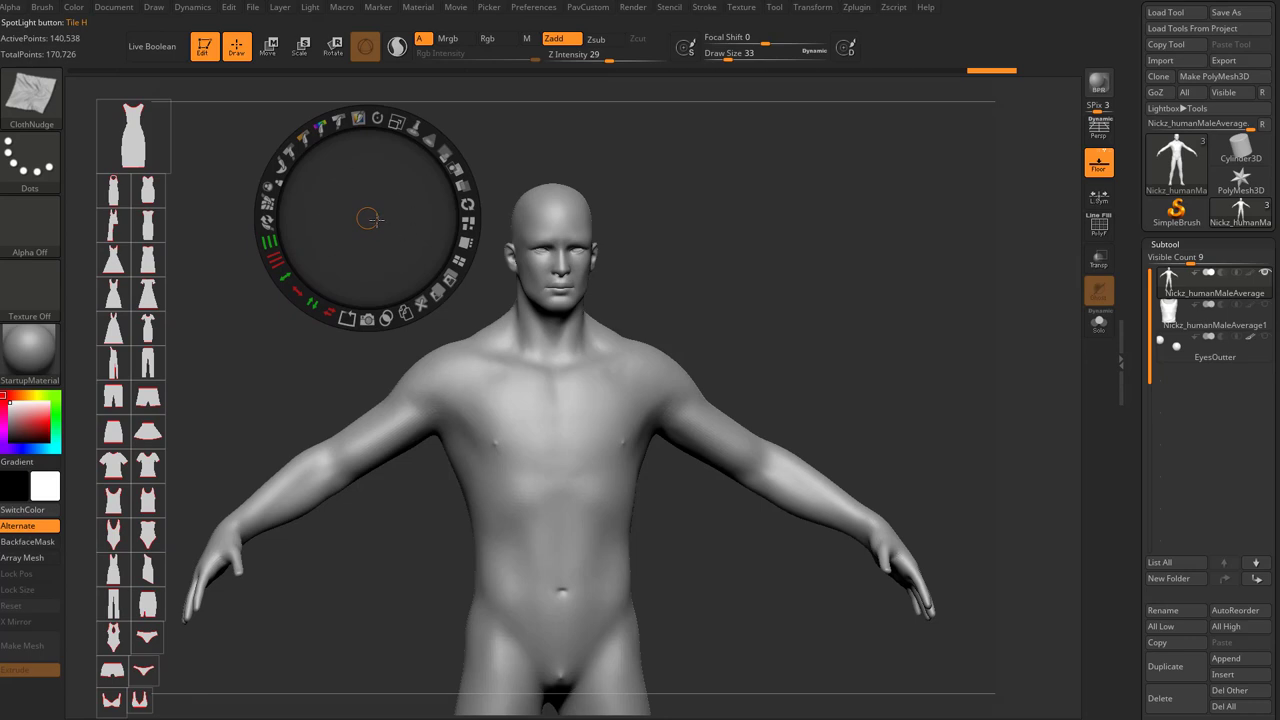
{"action": "left_click_drag", "start_coordinate": [369, 215], "coordinate": [369, 245]}
{"action": "left_click_drag", "start_coordinate": [369, 191], "coordinate": [504, 182]}
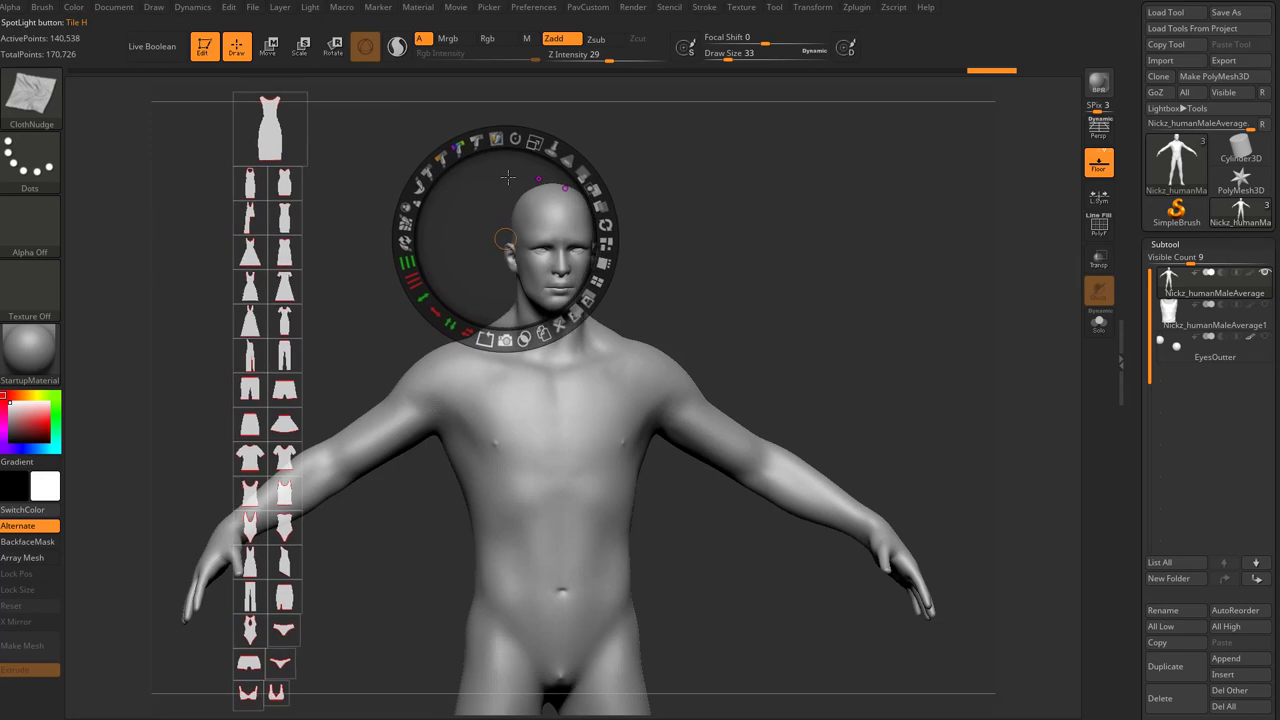
{"action": "left_click", "coordinate": [3, 322]}
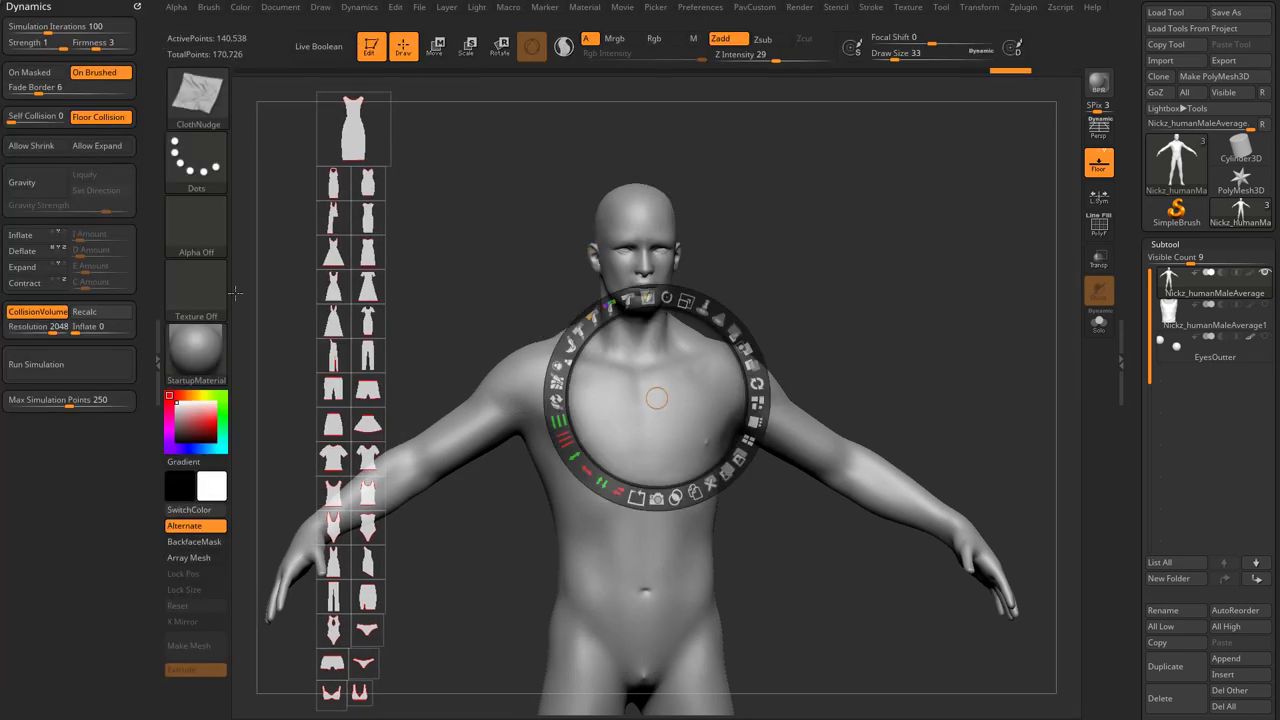
{"action": "left_click_drag", "start_coordinate": [701, 330], "coordinate": [643, 333]}
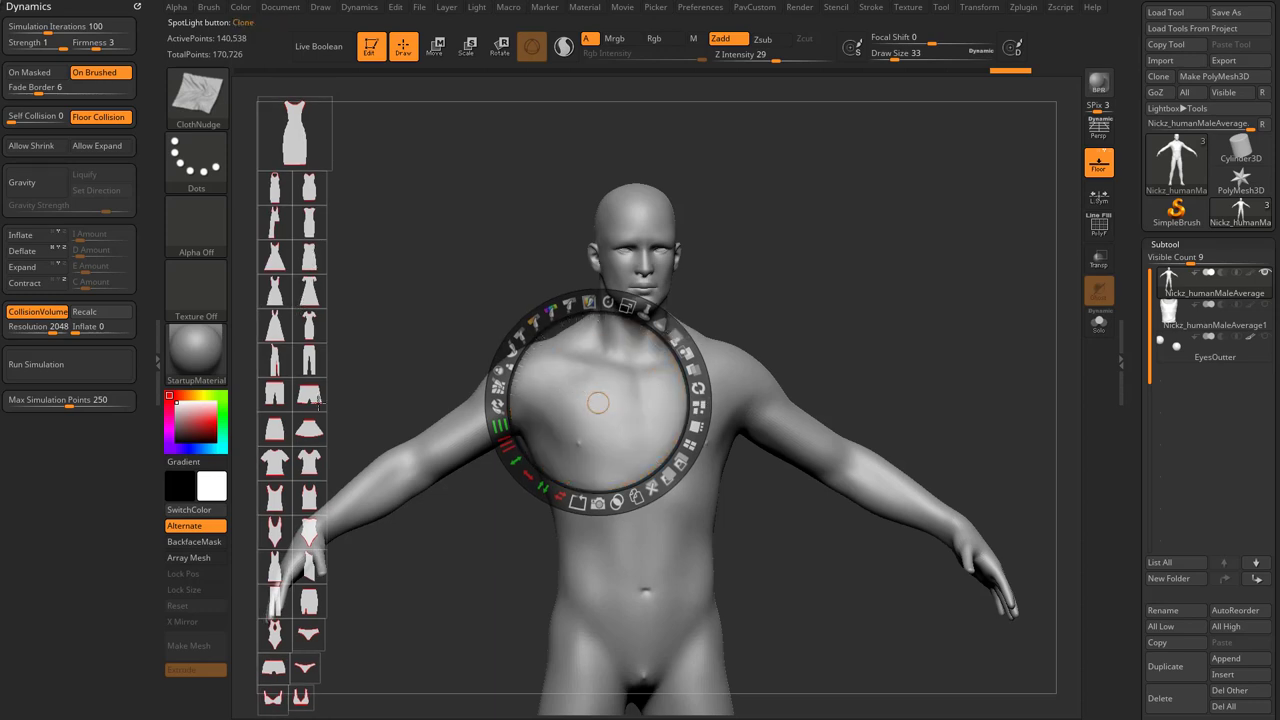
Place the tank top image over the figure's chest and scale it up to cover the torso.
{"action": "left_click_drag", "start_coordinate": [270, 497], "coordinate": [641, 432]}
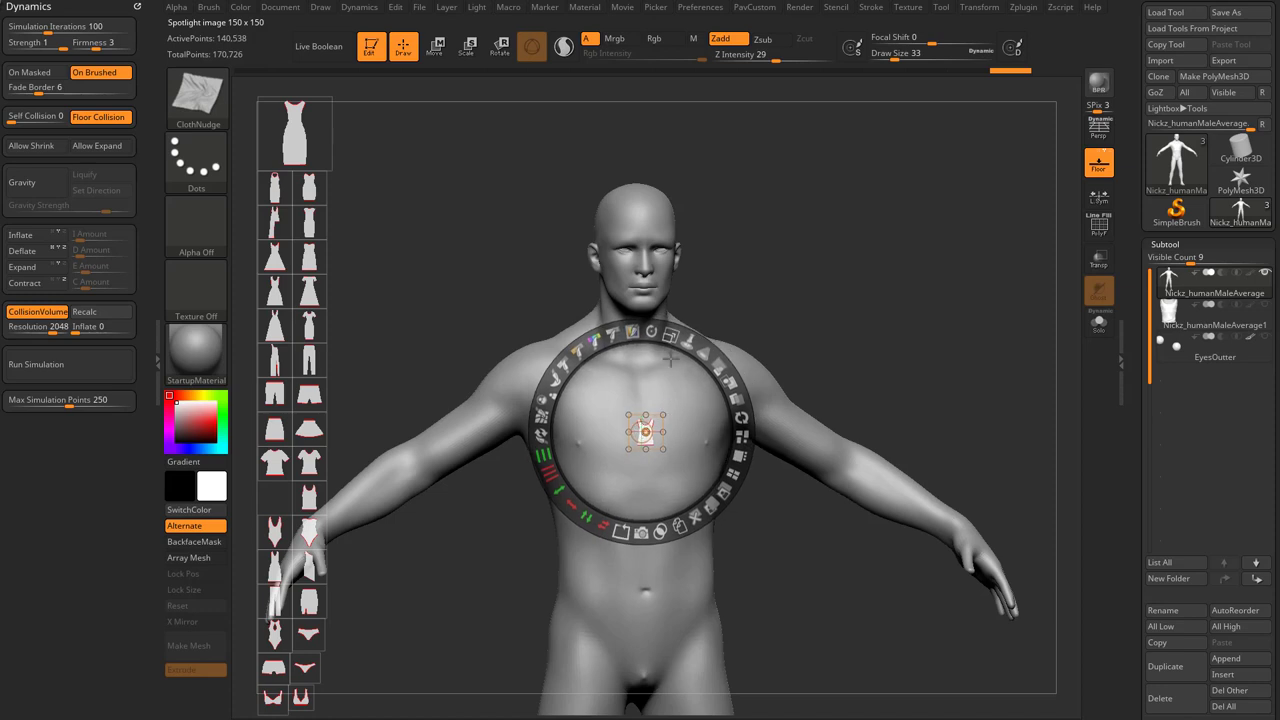
{"action": "left_click_drag", "start_coordinate": [651, 331], "coordinate": [729, 377]}
{"action": "left_click_drag", "start_coordinate": [671, 336], "coordinate": [657, 374]}
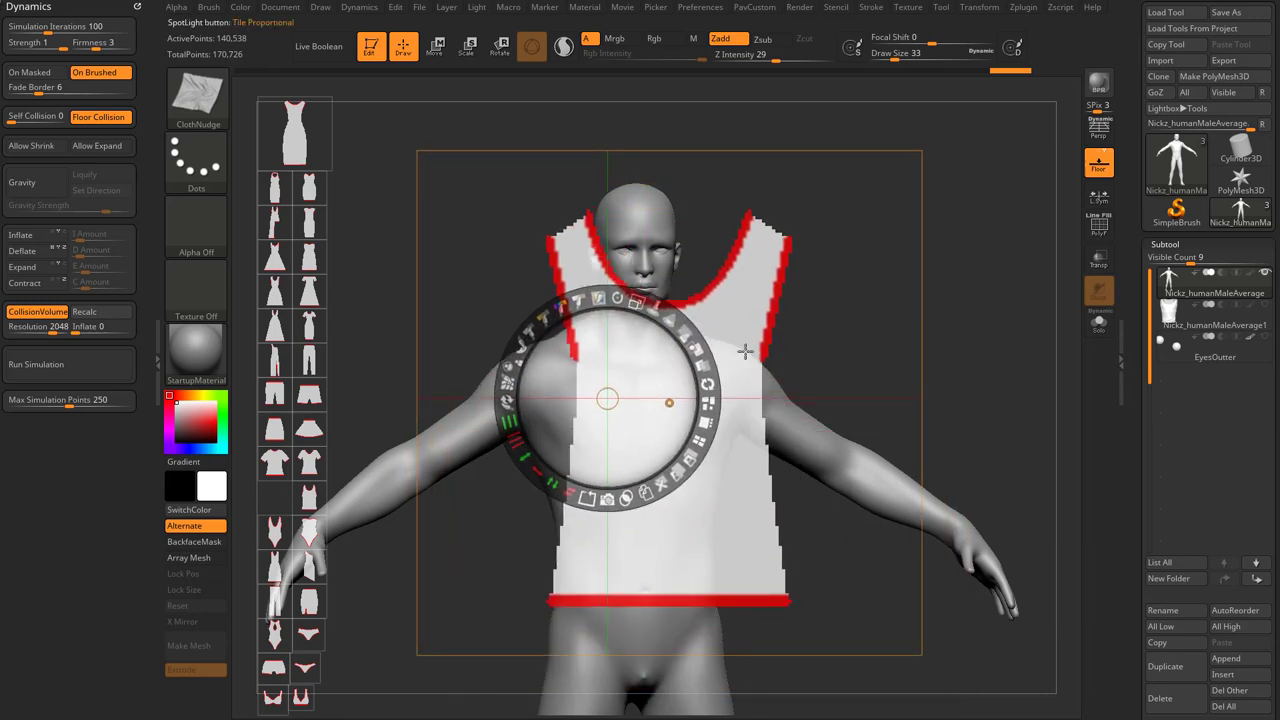
Lower the opacity of the Spotlight images and toggle Spotlight editing off and back on.
{"action": "left_click", "coordinate": [683, 332]}
{"action": "left_click_drag", "start_coordinate": [686, 333], "coordinate": [626, 304]}
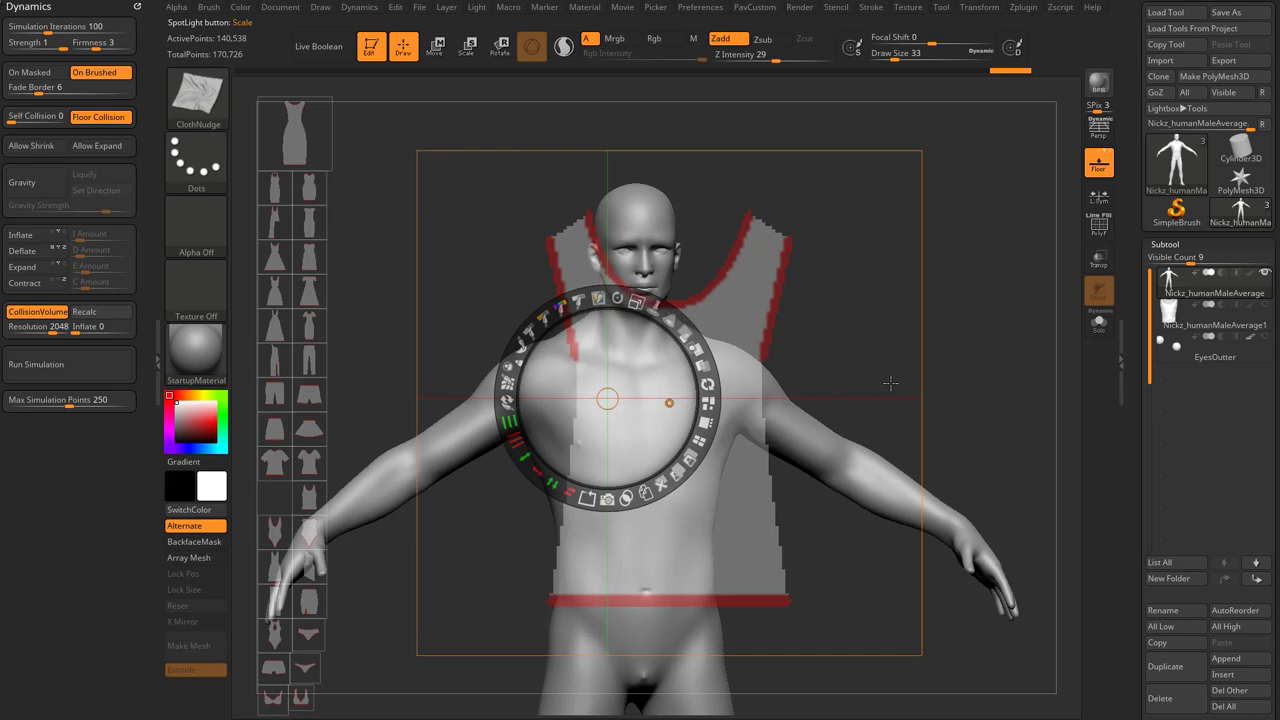
{"action": "key", "text": "z"}
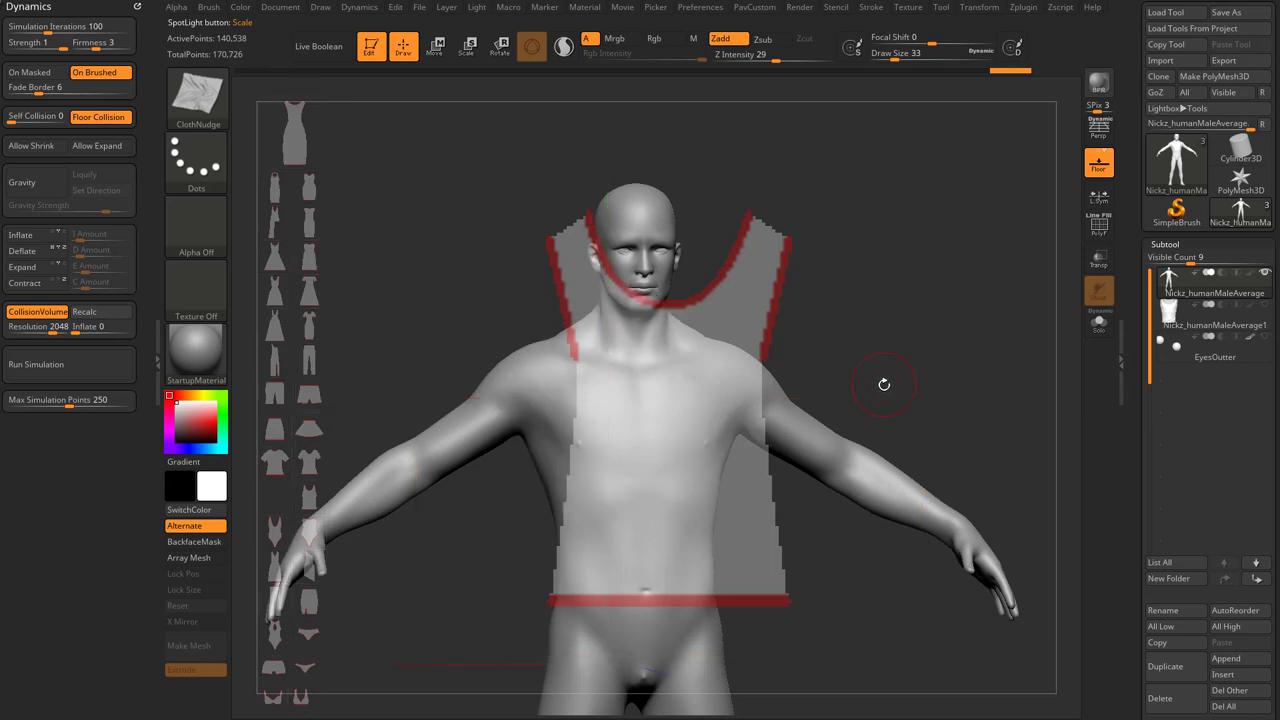
{"action": "key", "text": "z"}
{"action": "key", "text": "z"}
{"action": "key", "text": "z"}
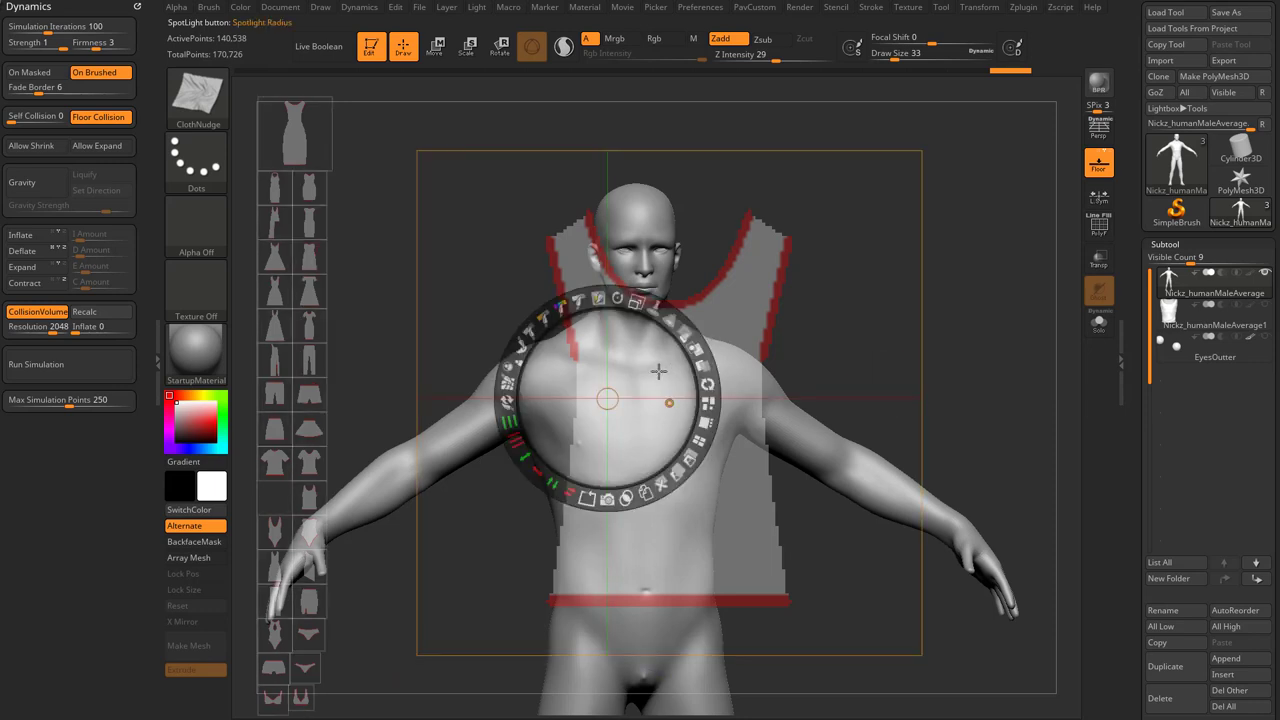
Move the tank top image slightly lower, align the body beneath it, and toggle Spotlight visibility to compare.
{"action": "mouse_move", "coordinate": [659, 371]}
{"action": "left_mouse_down"}
{"action": "mouse_move", "coordinate": [634, 366]}
{"action": "mouse_move", "coordinate": [664, 393]}
{"action": "left_mouse_up"}
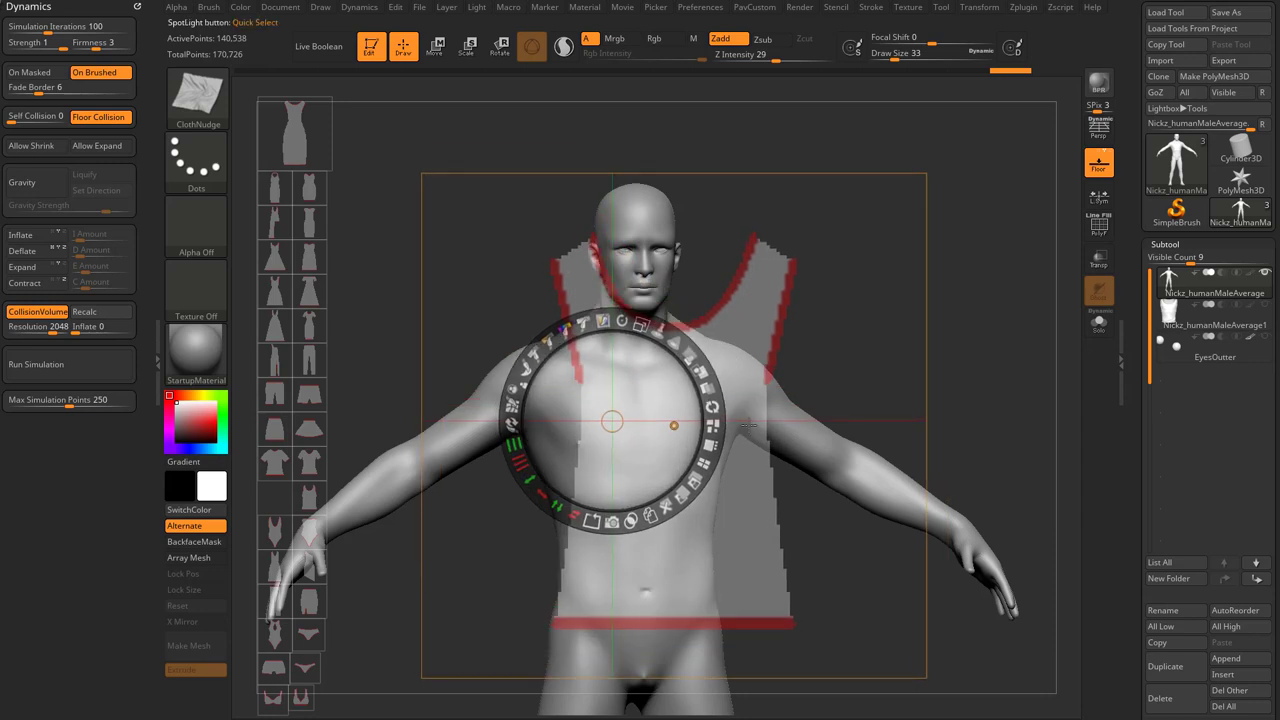
{"action": "key", "text": "z"}
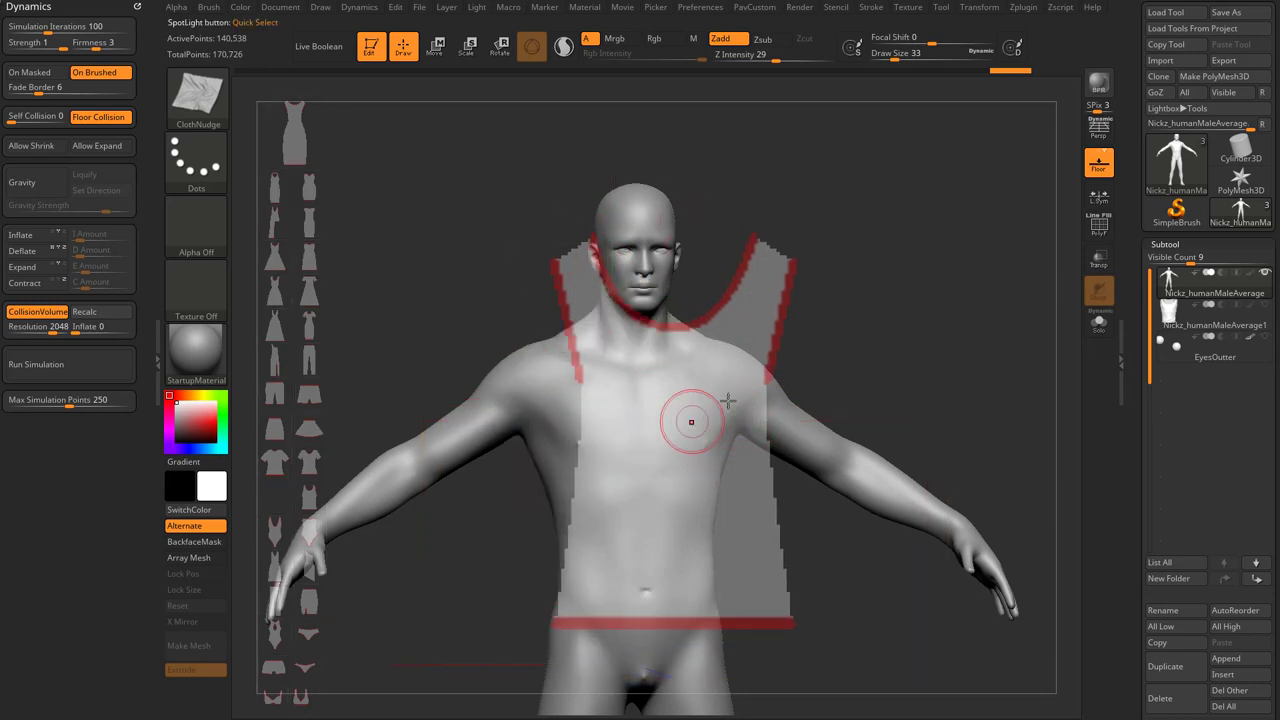
{"action": "left_click_drag", "start_coordinate": [866, 345], "coordinate": [961, 340], "text": "alt"}
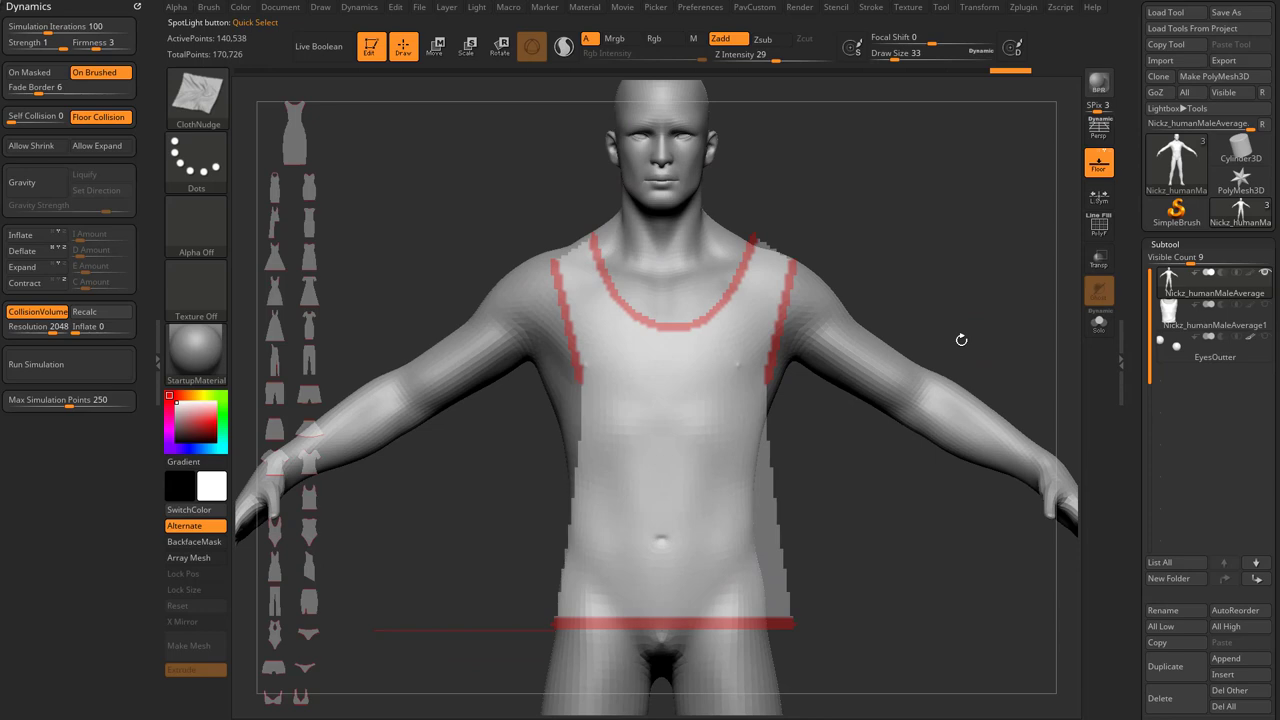
{"action": "right_click_drag", "start_coordinate": [961, 340], "coordinate": [966, 343]}
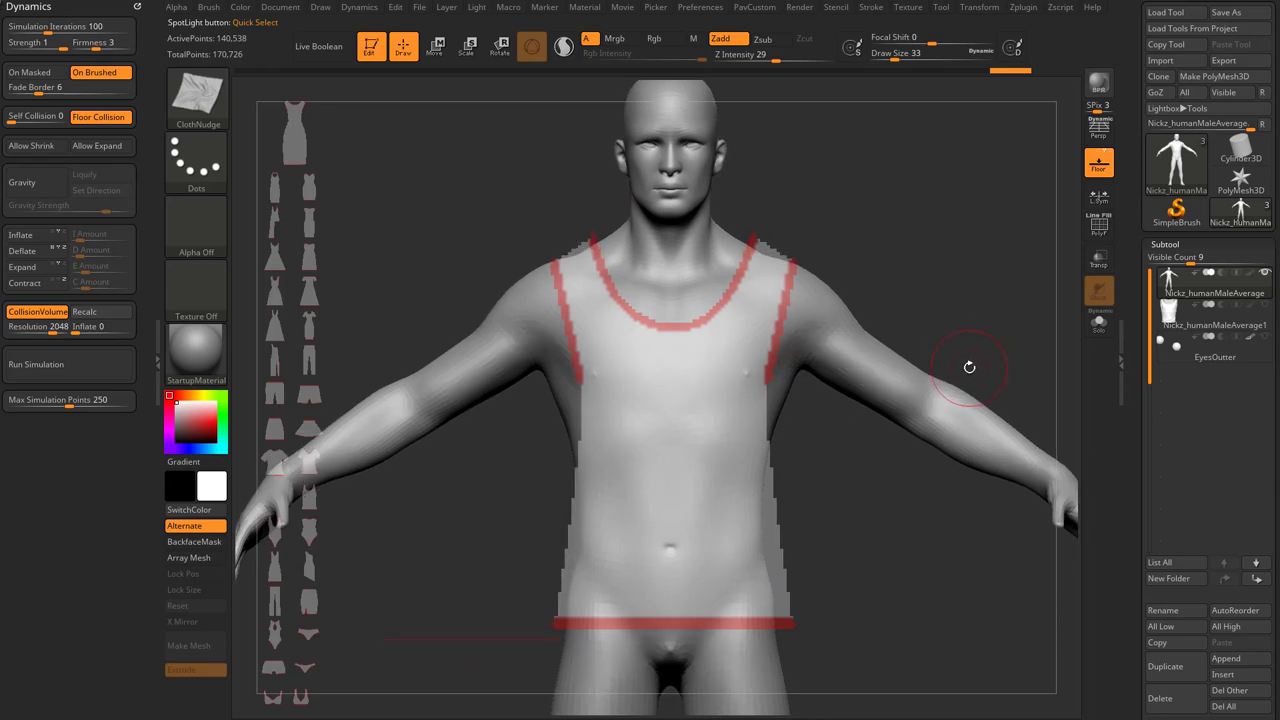
{"action": "key", "text": "shift+z"}
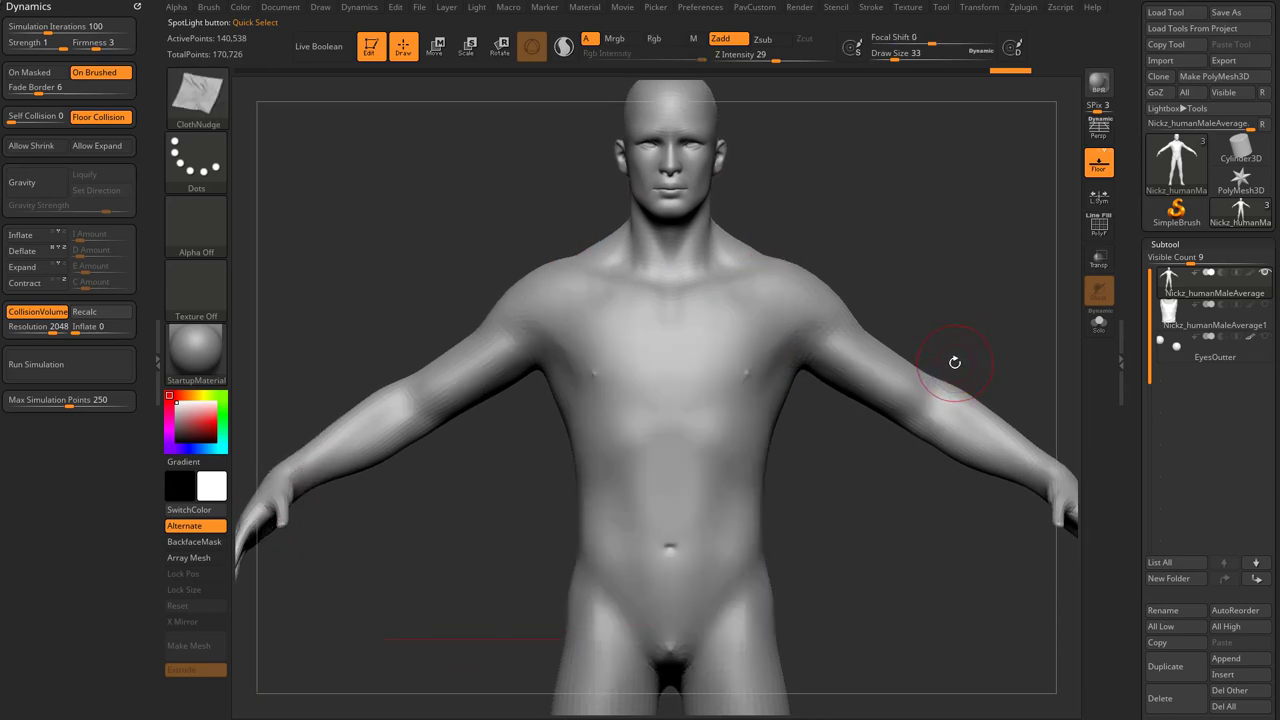
{"action": "key", "text": "shift+z"}
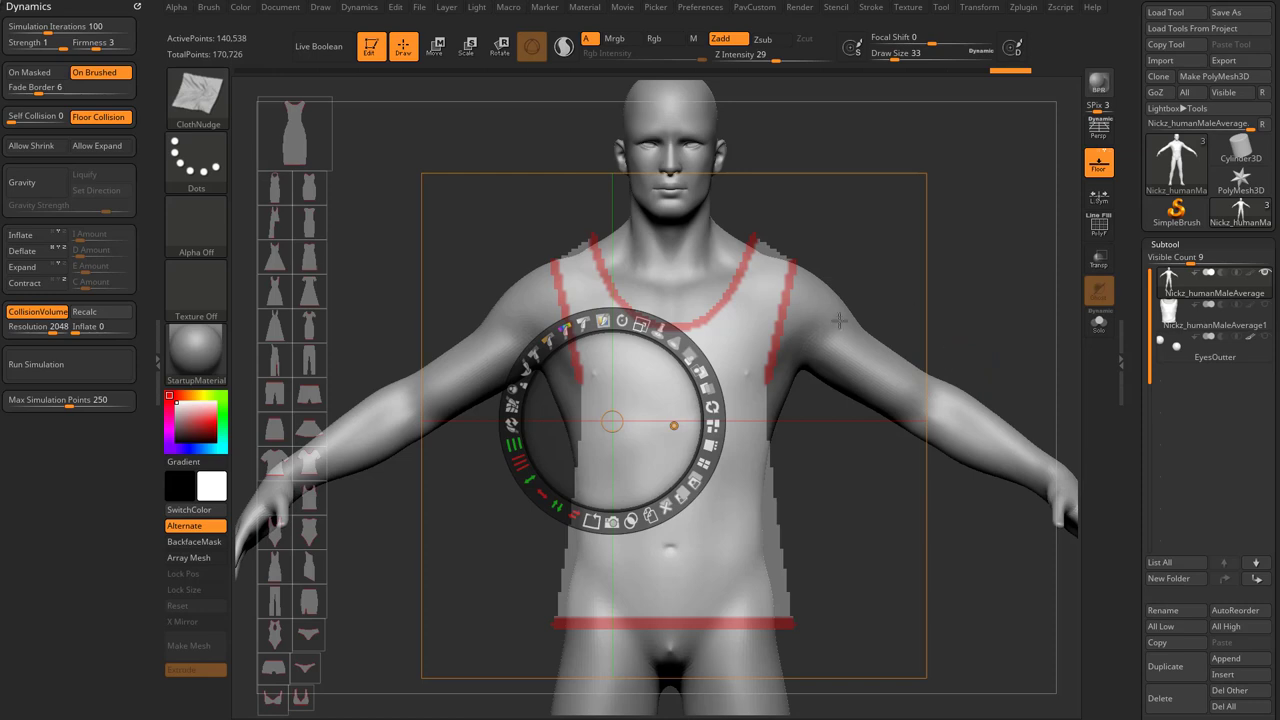
Move the Spotlight dial to the tank top image's upper corner and scale the image up to fit the torso.
{"action": "key", "text": "z"}
{"action": "mouse_move", "coordinate": [930, 277]}
{"action": "left_mouse_down"}
{"action": "mouse_move", "coordinate": [980, 290]}
{"action": "mouse_move", "coordinate": [937, 277]}
{"action": "mouse_move", "coordinate": [944, 296]}
{"action": "left_mouse_up"}
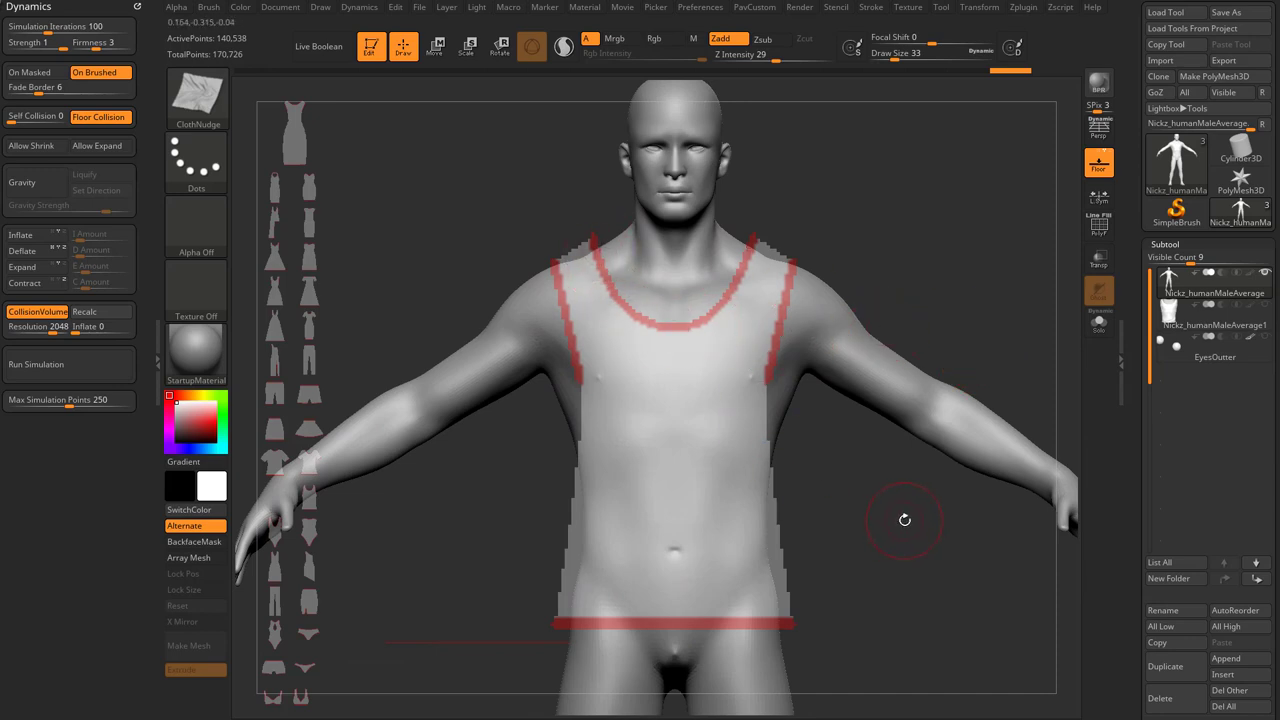
{"action": "key", "text": "z"}
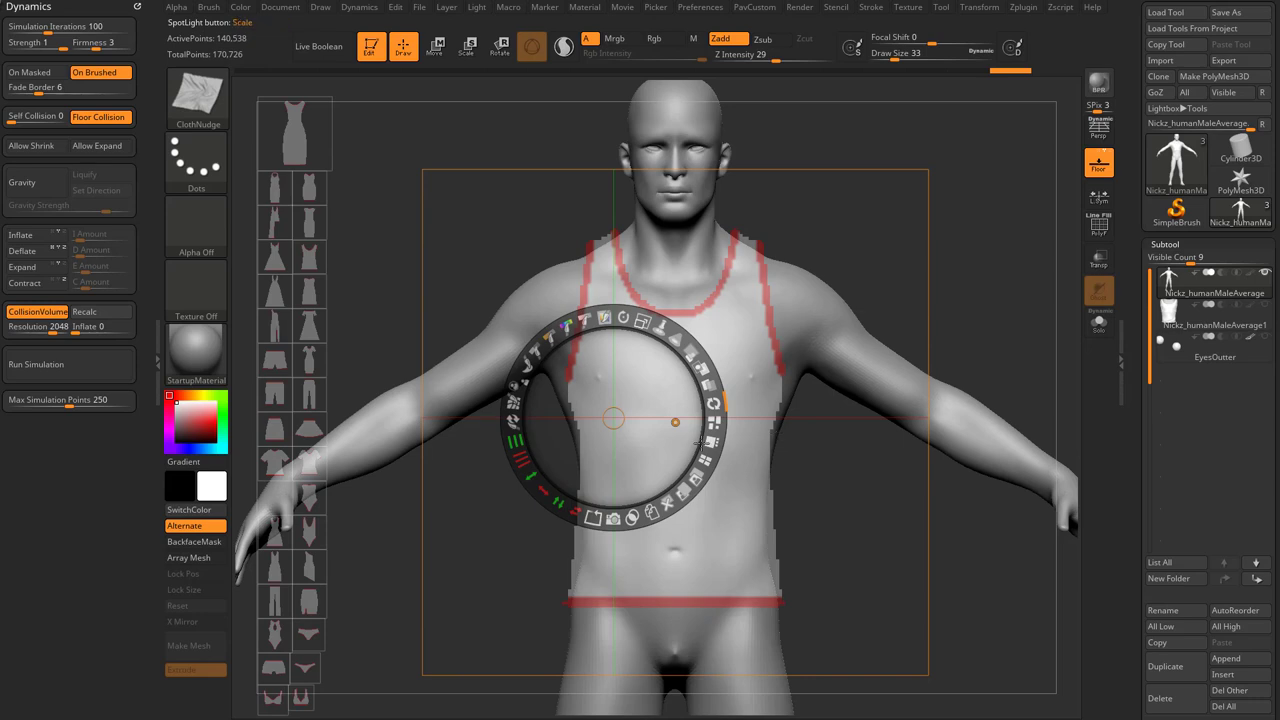
{"action": "left_click_drag", "start_coordinate": [650, 385], "coordinate": [440, 208]}
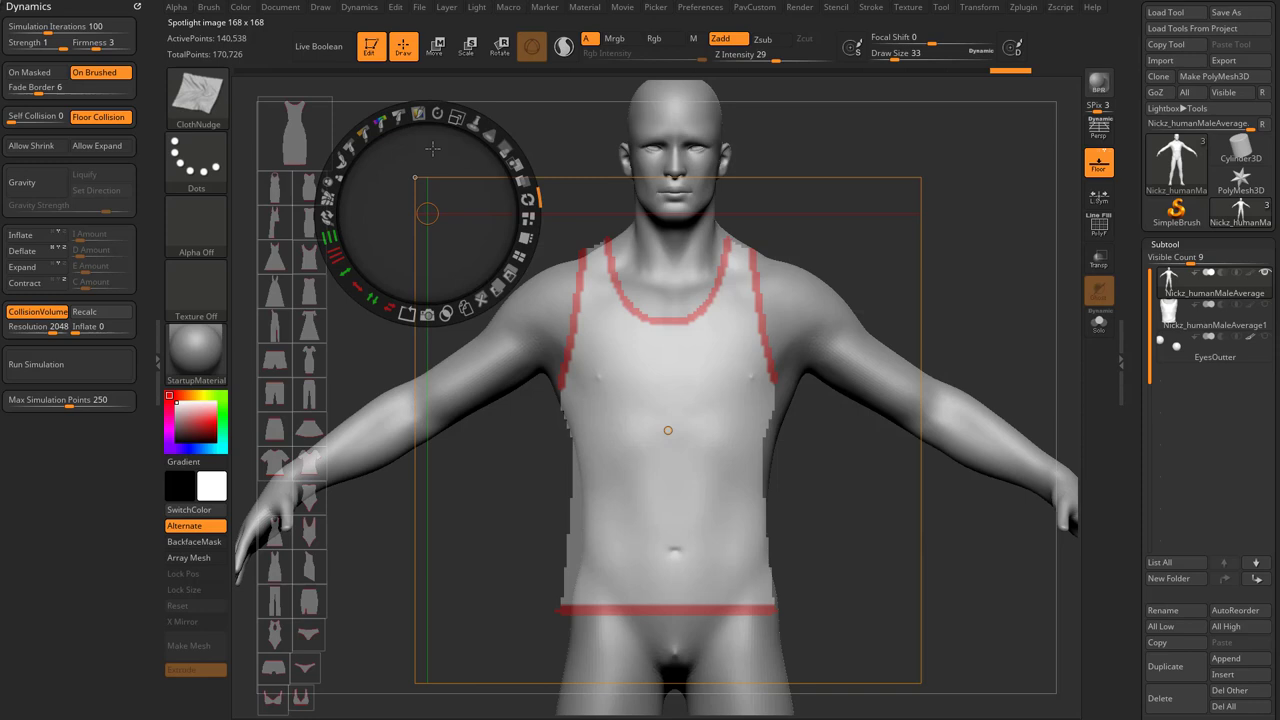
{"action": "left_click", "coordinate": [472, 125]}
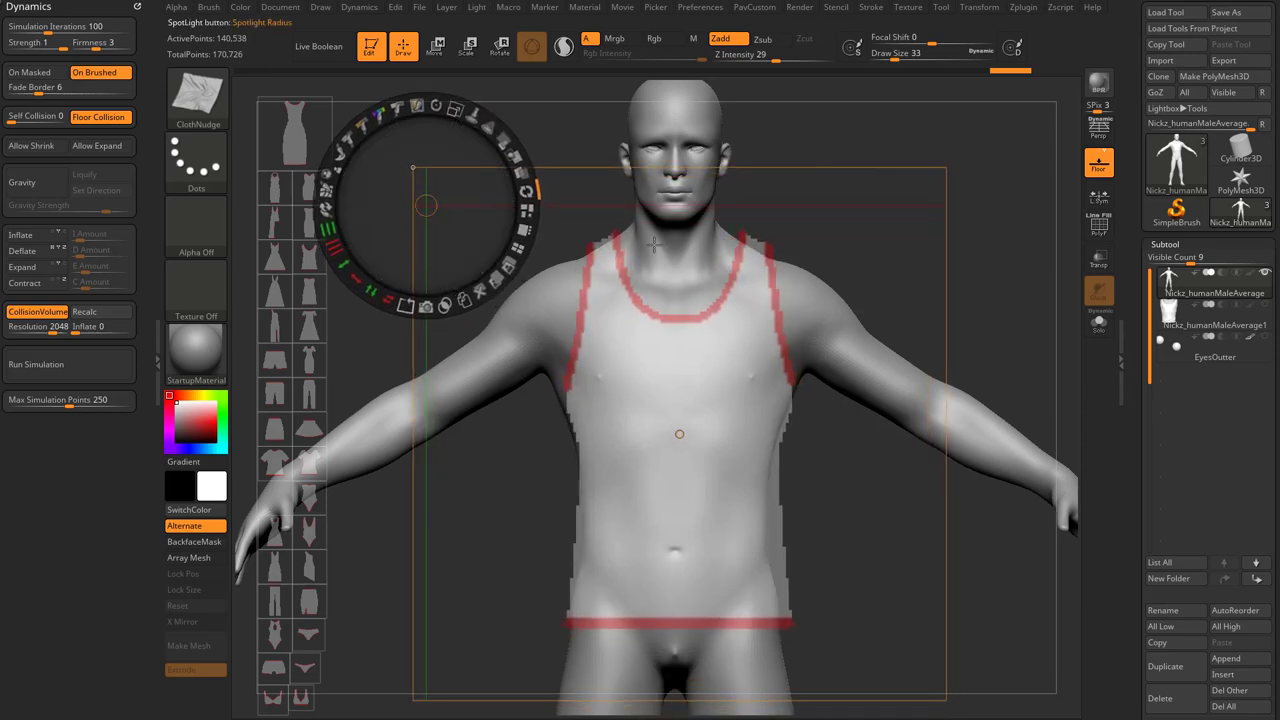
Leave Spotlight editing and nudge the body so it lines up beneath the tank top image.
{"action": "key", "text": "z"}
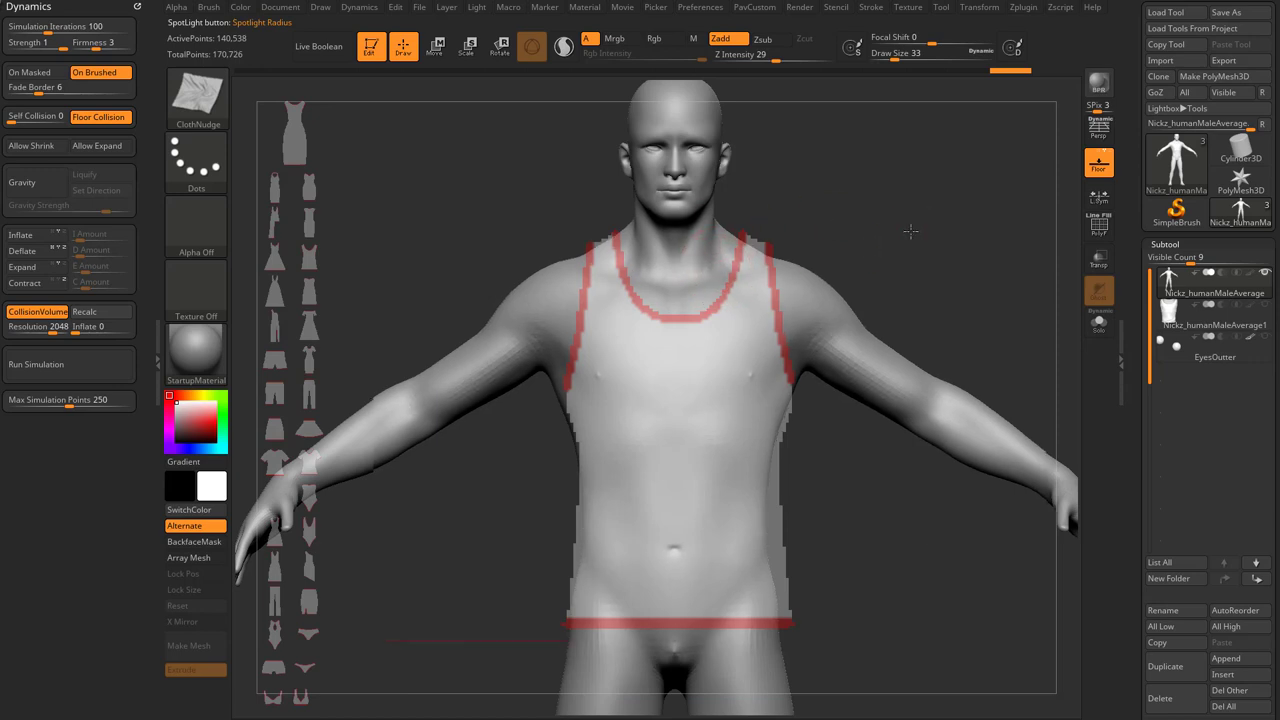
{"action": "mouse_move", "coordinate": [909, 234]}
{"action": "left_mouse_down"}
{"action": "mouse_move", "coordinate": [929, 231]}
{"action": "mouse_move", "coordinate": [906, 277]}
{"action": "left_mouse_up"}
{"action": "key", "text": "s"}
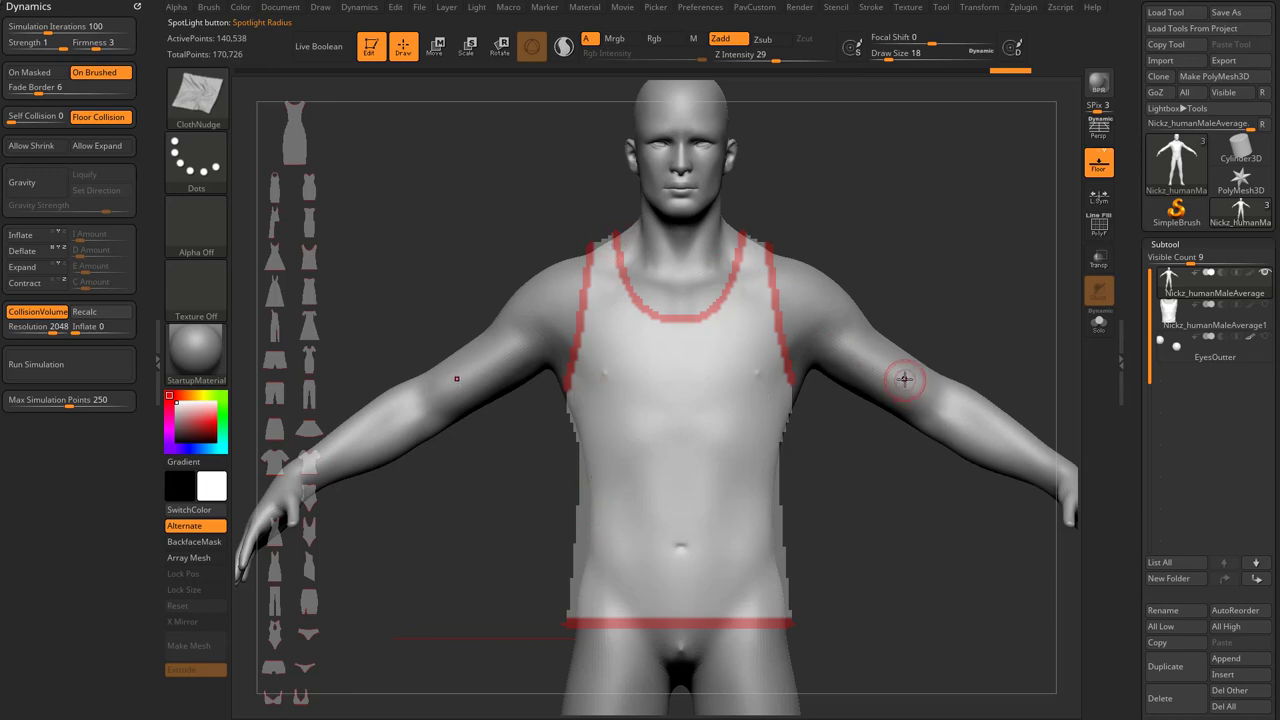
Append the tank top image to the current tool as a 3D subtool with Snapshot3D, and hide the Spotlight images.
{"action": "key", "text": "shift+z"}
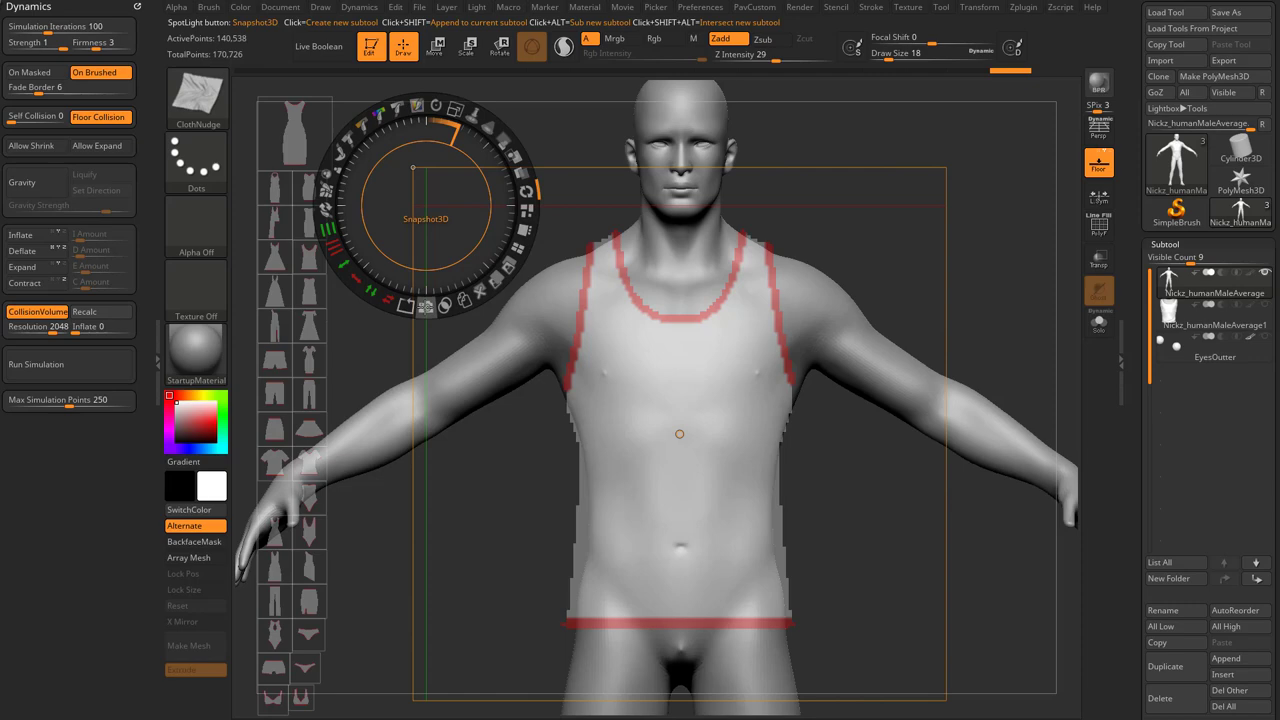
{"action": "left_click", "coordinate": [425, 306]}
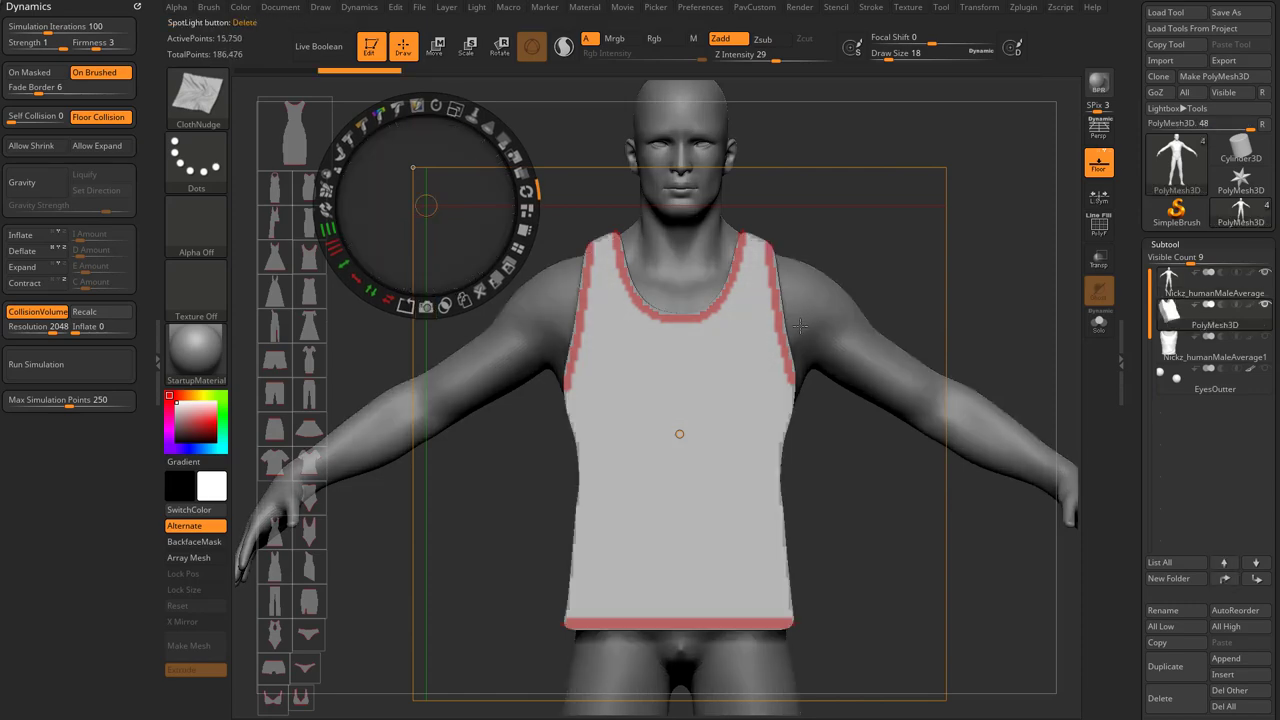
{"action": "key", "text": "shift+z"}
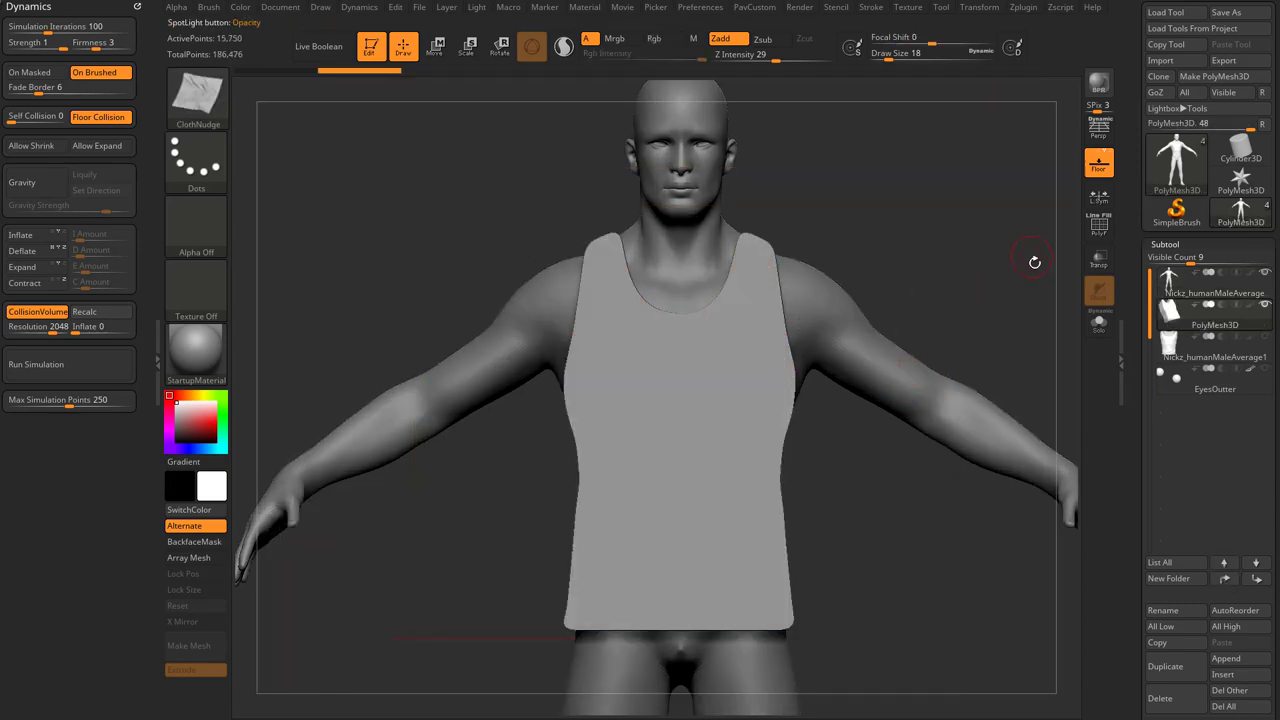
Turn on polypaint display for the new tank top subtool and view its red trim from the side.
{"action": "left_click_drag", "start_coordinate": [1035, 262], "coordinate": [1015, 289]}
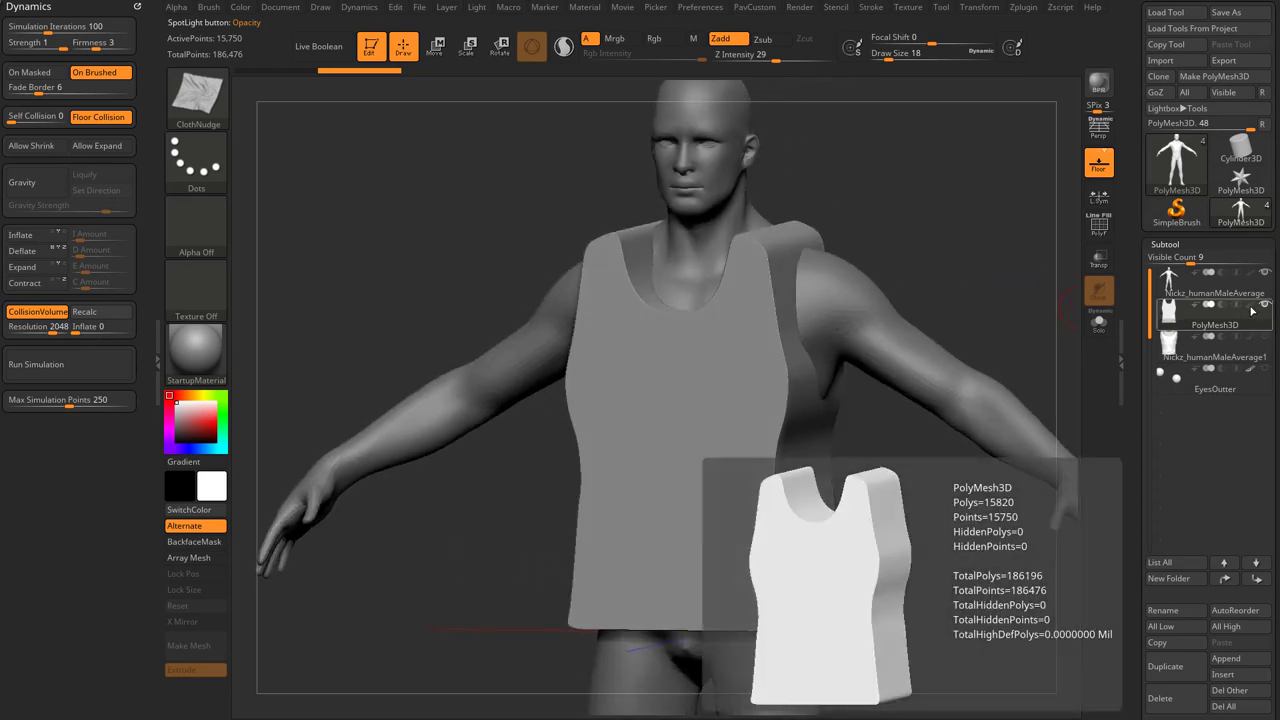
{"action": "left_click", "coordinate": [1250, 310]}
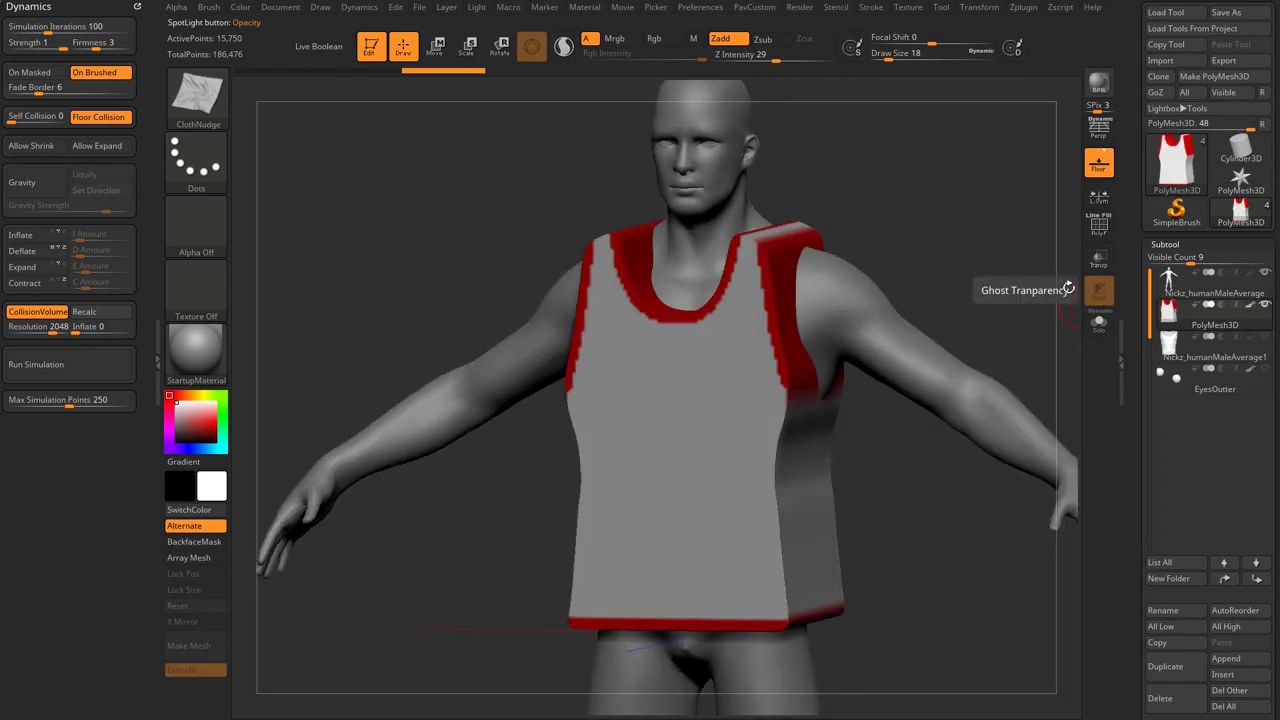
{"action": "left_click_drag", "start_coordinate": [1072, 290], "coordinate": [824, 330], "text": "shift"}
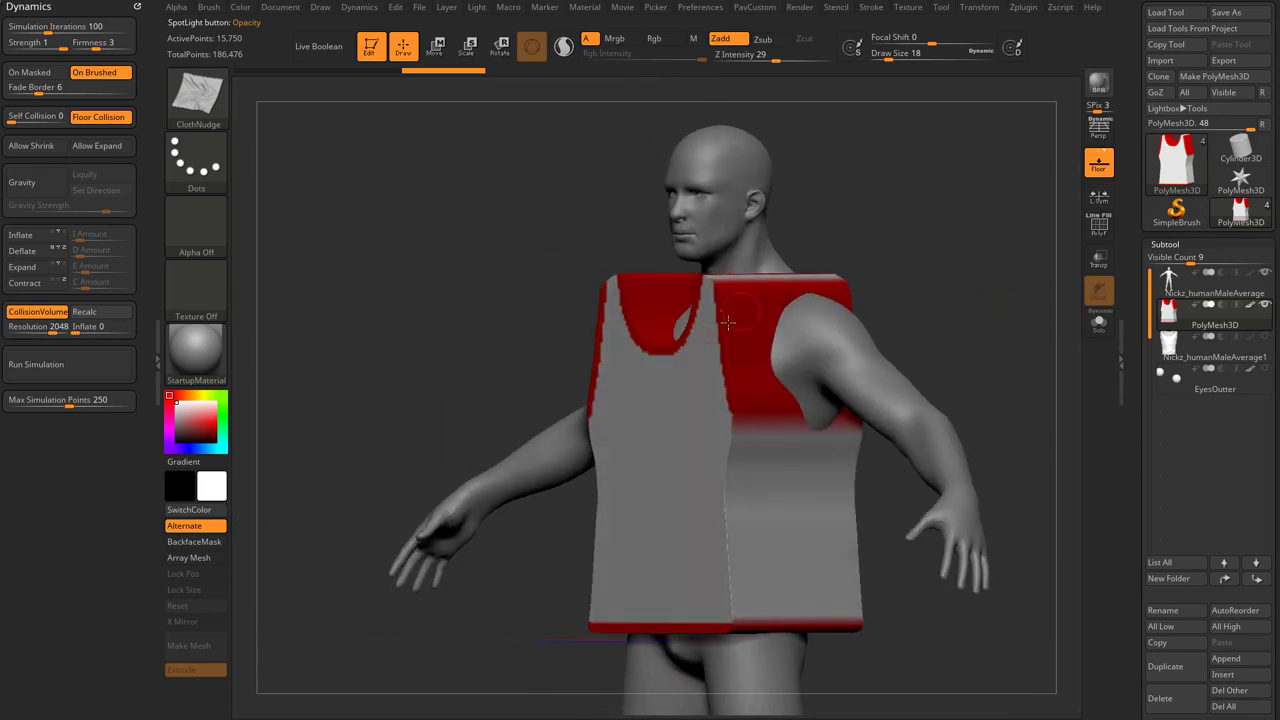
{"action": "left_click_drag", "start_coordinate": [960, 297], "coordinate": [917, 346]}
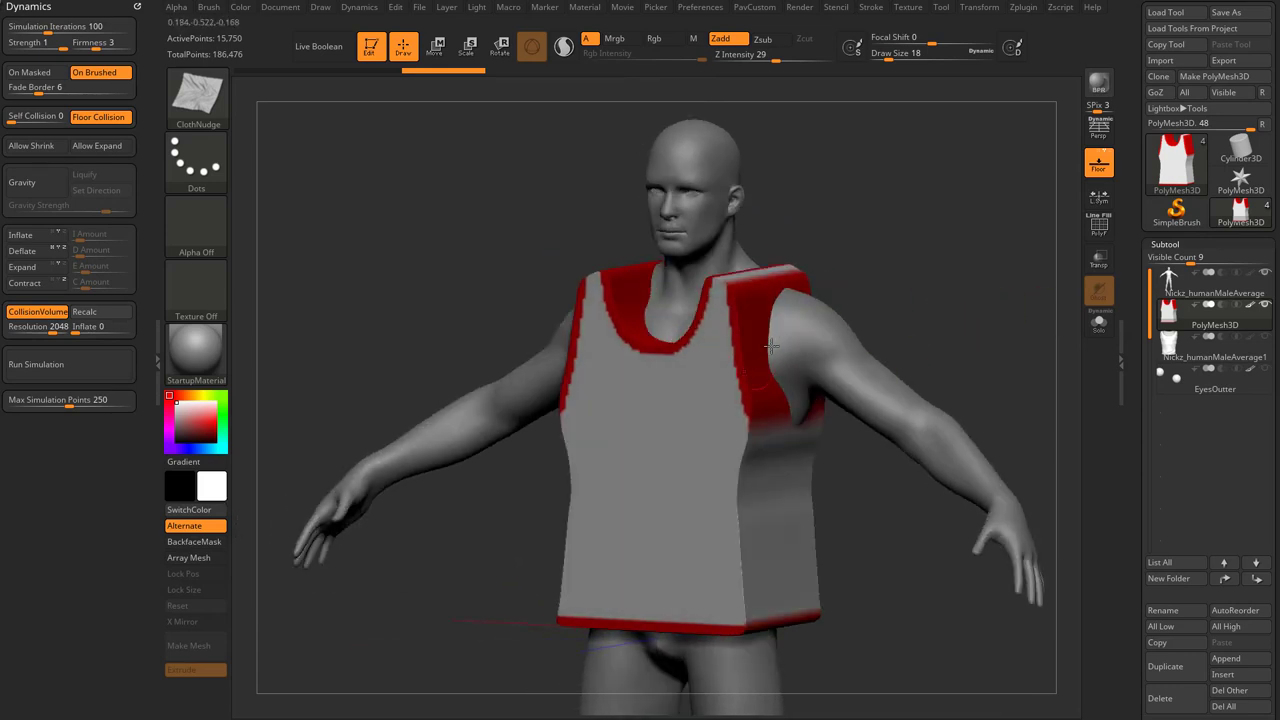
Display the polyframe to show the tank top's polygroups.
{"action": "left_click", "coordinate": [1101, 231]}
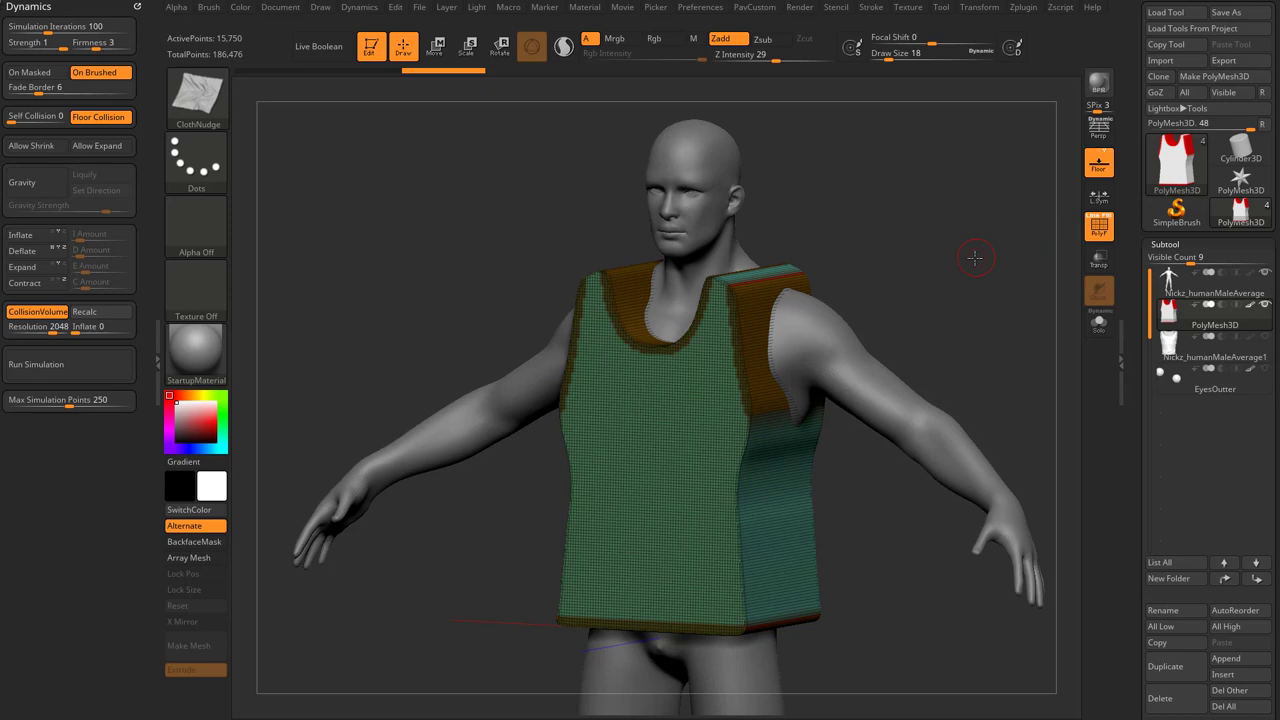
{"action": "left_click_drag", "start_coordinate": [977, 257], "coordinate": [897, 283]}
{"action": "mouse_move", "coordinate": [930, 340]}
{"action": "left_mouse_down"}
{"action": "mouse_move", "coordinate": [923, 323]}
{"action": "mouse_move", "coordinate": [1060, 330]}
{"action": "mouse_move", "coordinate": [950, 318]}
{"action": "left_mouse_up"}
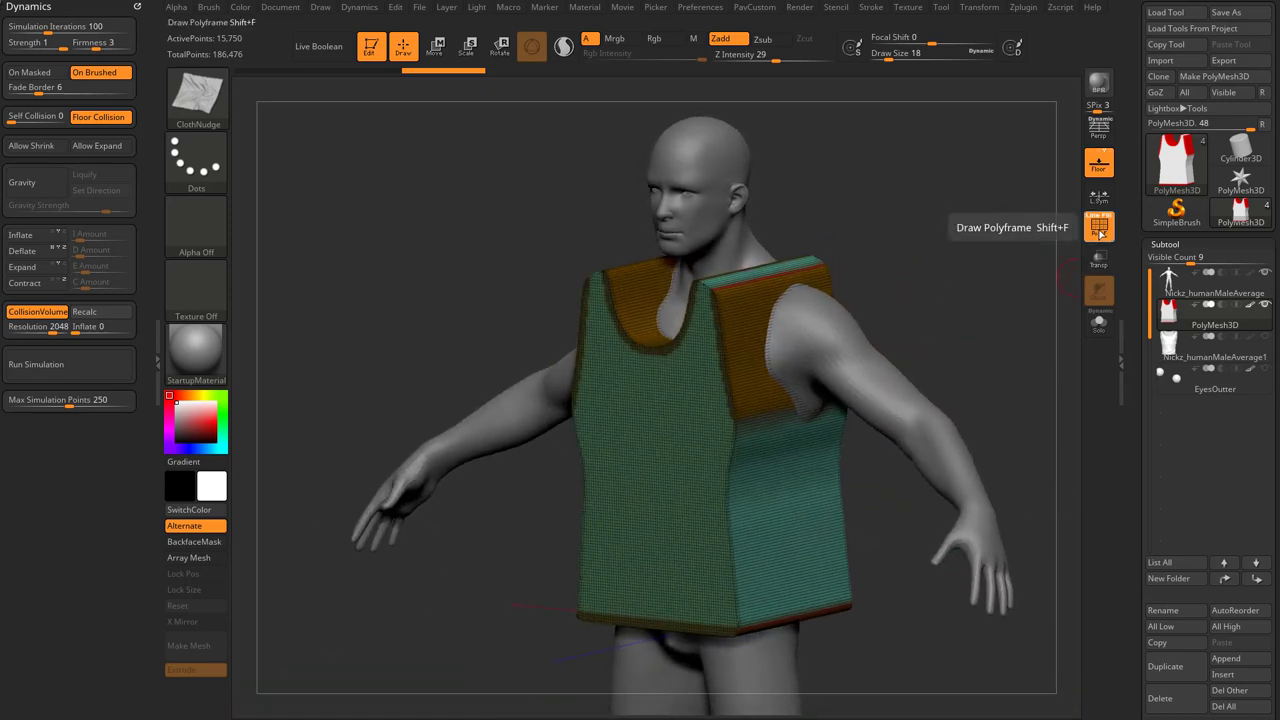
Isolate the polygroup lining the neckline, armholes and hem, then invert visibility to hide it.
{"action": "key", "text": "ctrl+shift"}
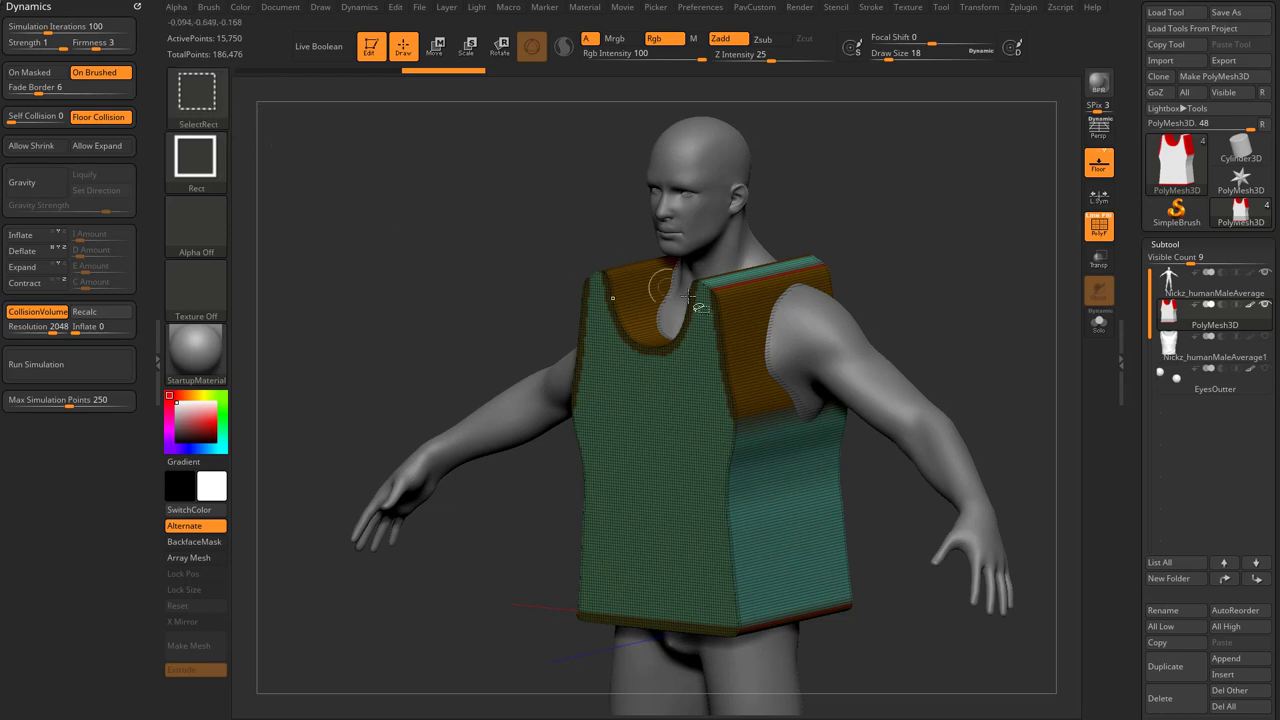
{"action": "left_click", "coordinate": [757, 362], "text": "ctrl+shift"}
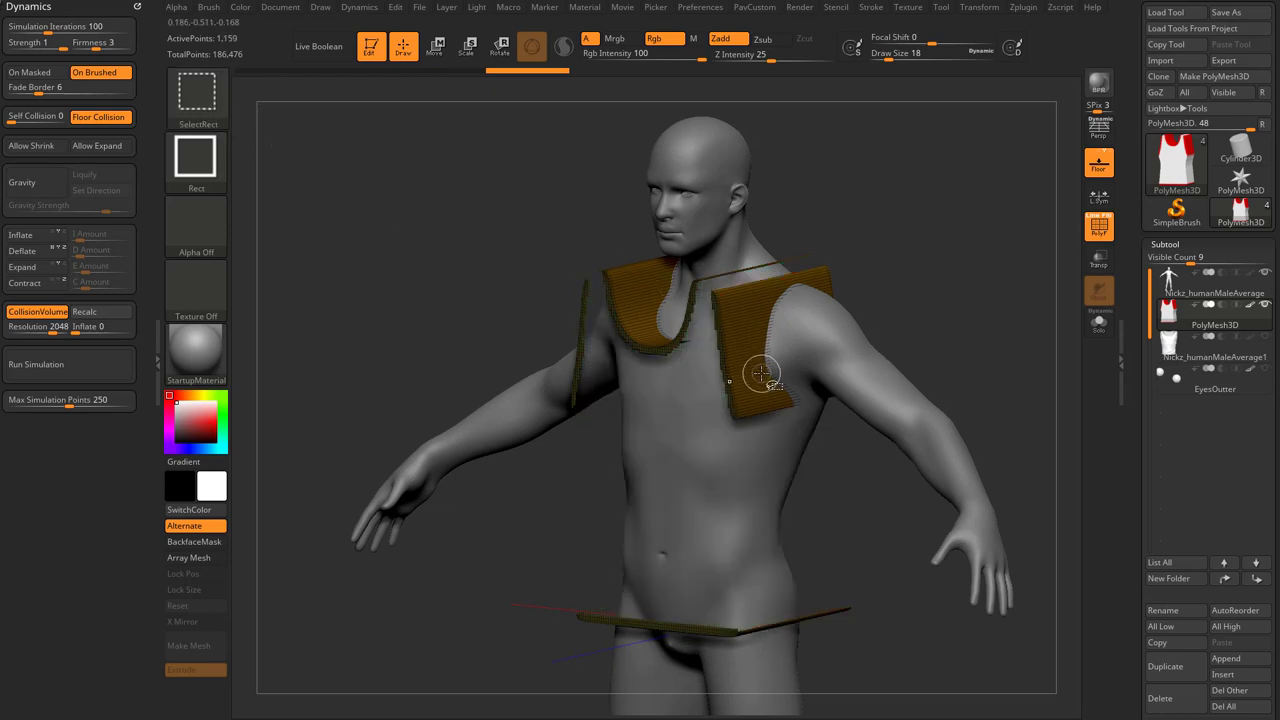
{"action": "left_click_drag", "start_coordinate": [980, 161], "coordinate": [1015, 222], "text": "ctrl+shift"}
{"action": "key", "text": "ctrl+shift"}
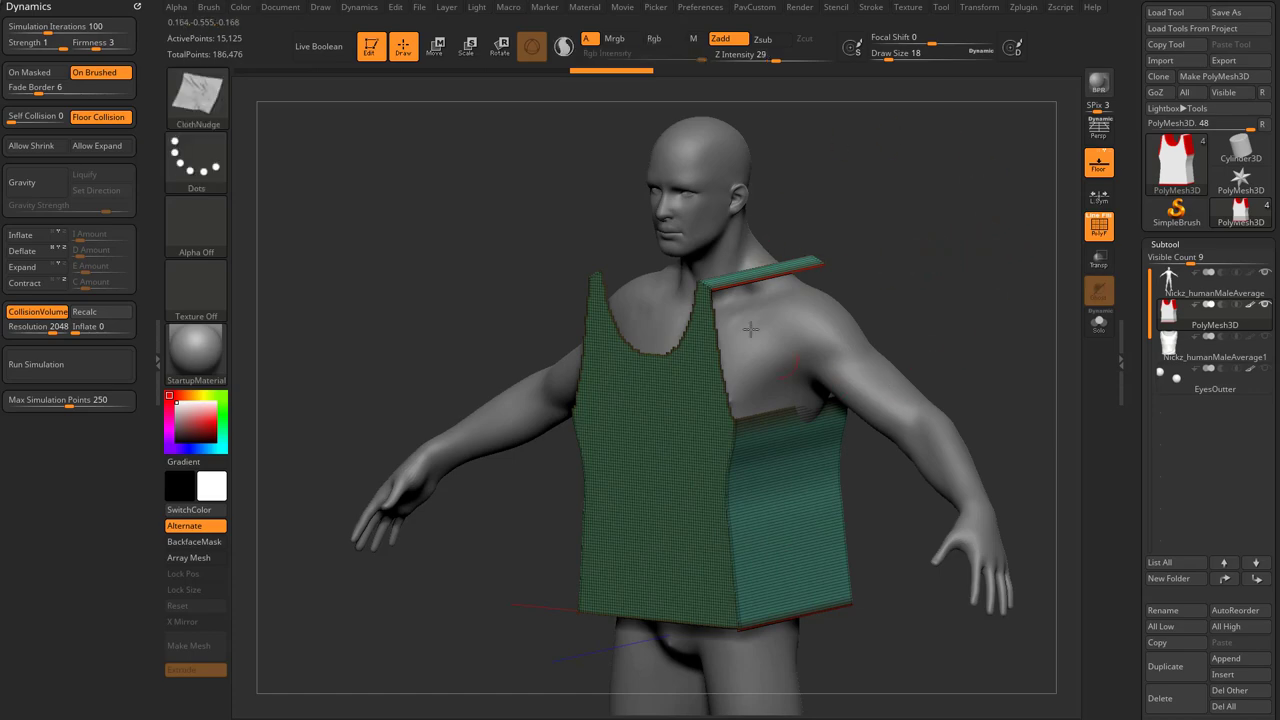
Check the tank top's remaining panels from front and back, and delete its hidden polygons with Del Hidden.
{"action": "left_click_drag", "start_coordinate": [952, 268], "coordinate": [738, 455]}
{"action": "left_click_drag", "start_coordinate": [930, 326], "coordinate": [938, 388]}
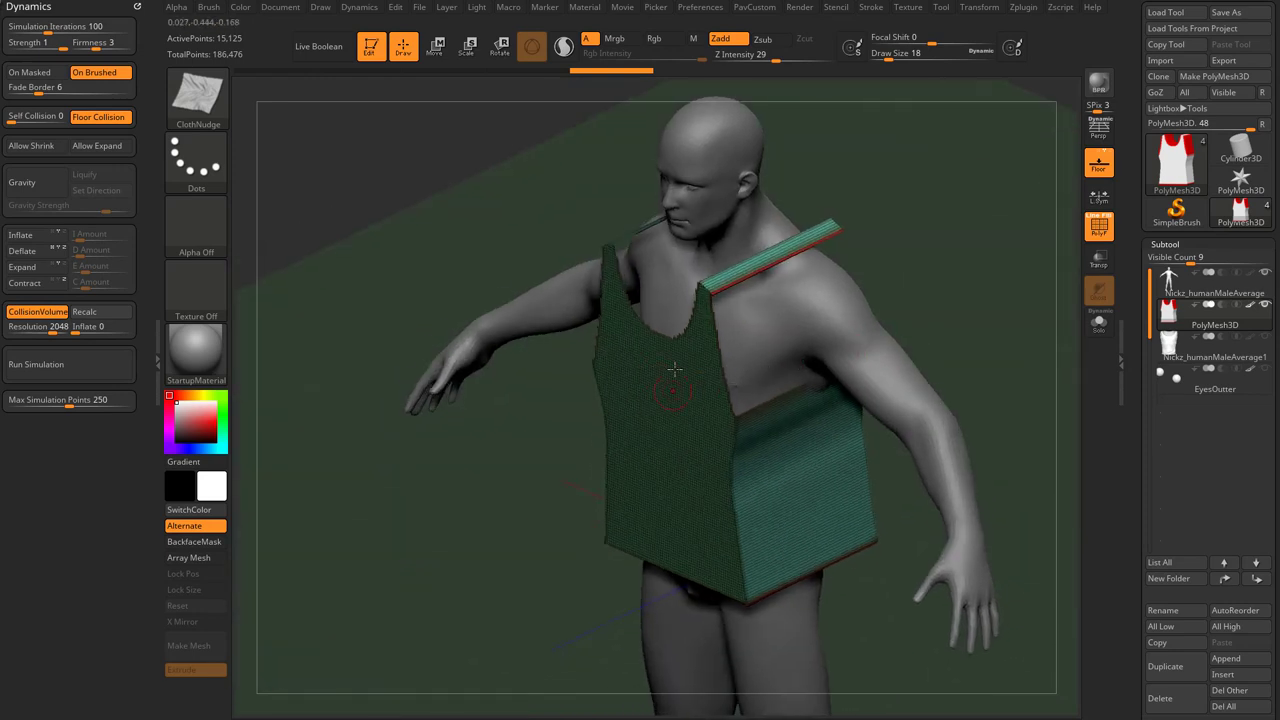
{"action": "left_click_drag", "start_coordinate": [990, 296], "coordinate": [890, 293]}
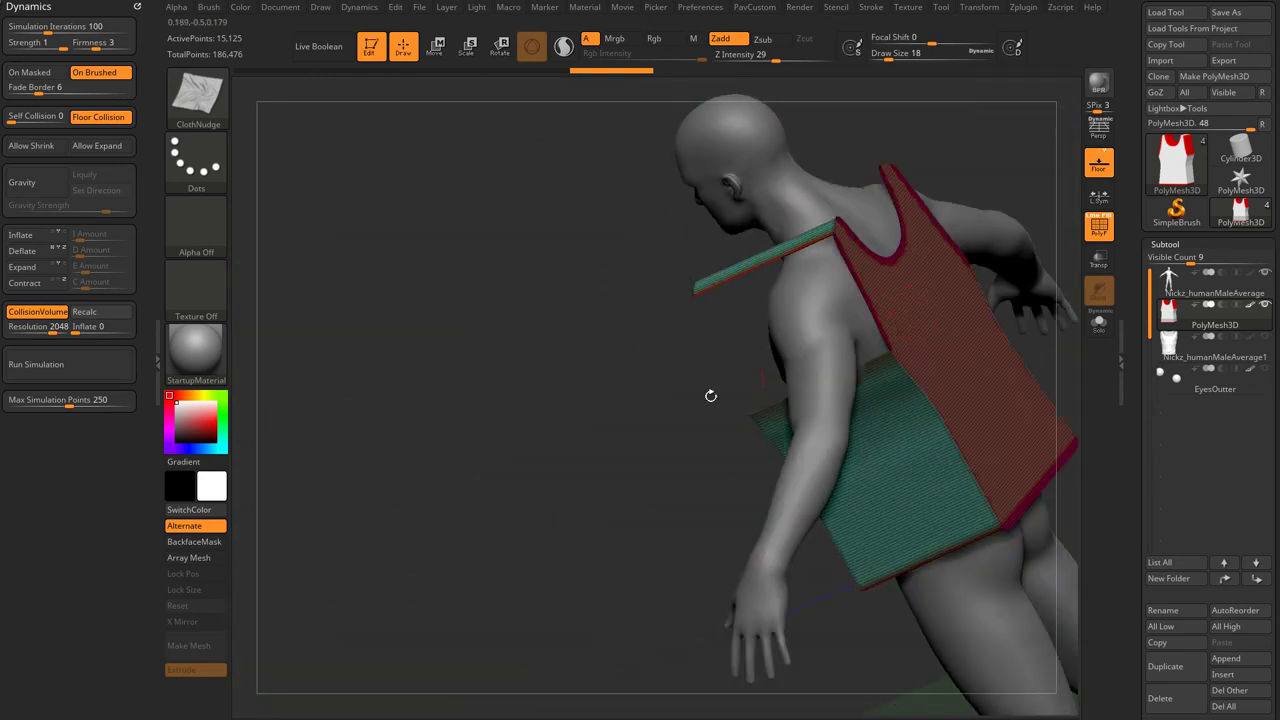
{"action": "left_click_drag", "start_coordinate": [710, 396], "coordinate": [781, 285]}
{"action": "left_click_drag", "start_coordinate": [927, 331], "coordinate": [951, 289]}
{"action": "scroll", "coordinate": [1135, 300], "scroll_direction": "down", "scroll_amount": 5}
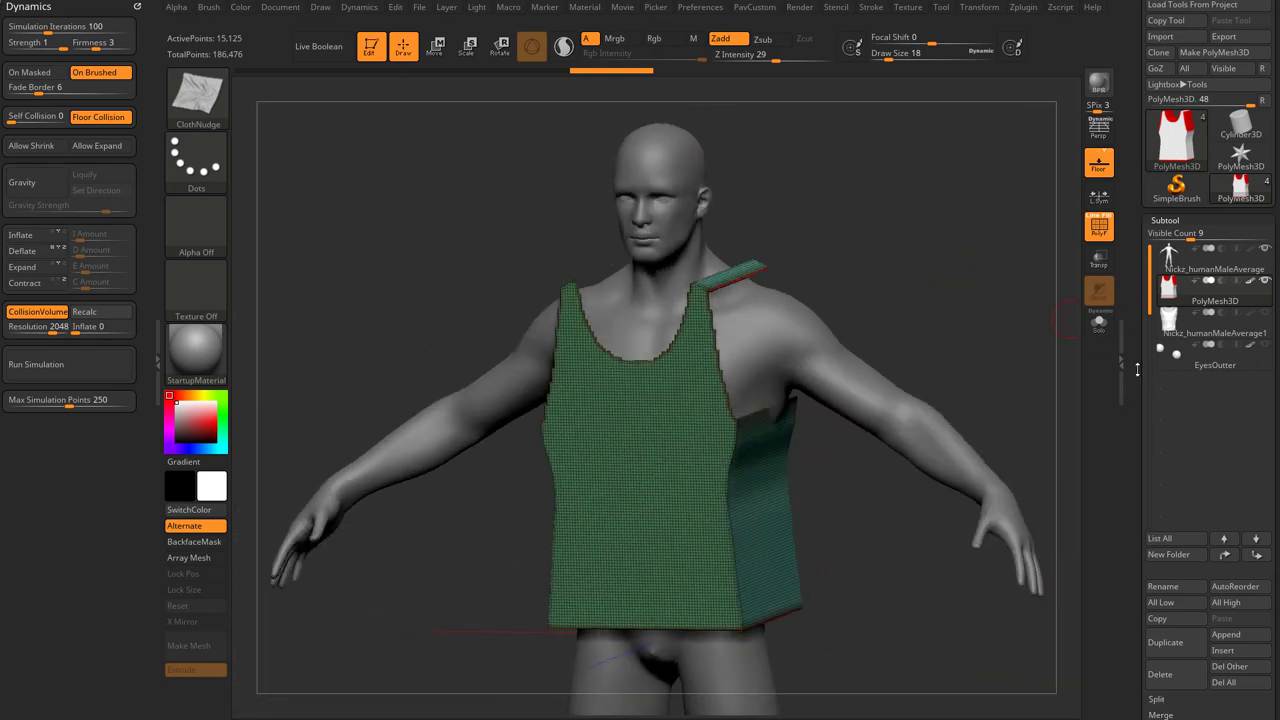
{"action": "scroll", "coordinate": [1141, 345], "scroll_direction": "down", "scroll_amount": 3}
{"action": "left_click", "coordinate": [1158, 581]}
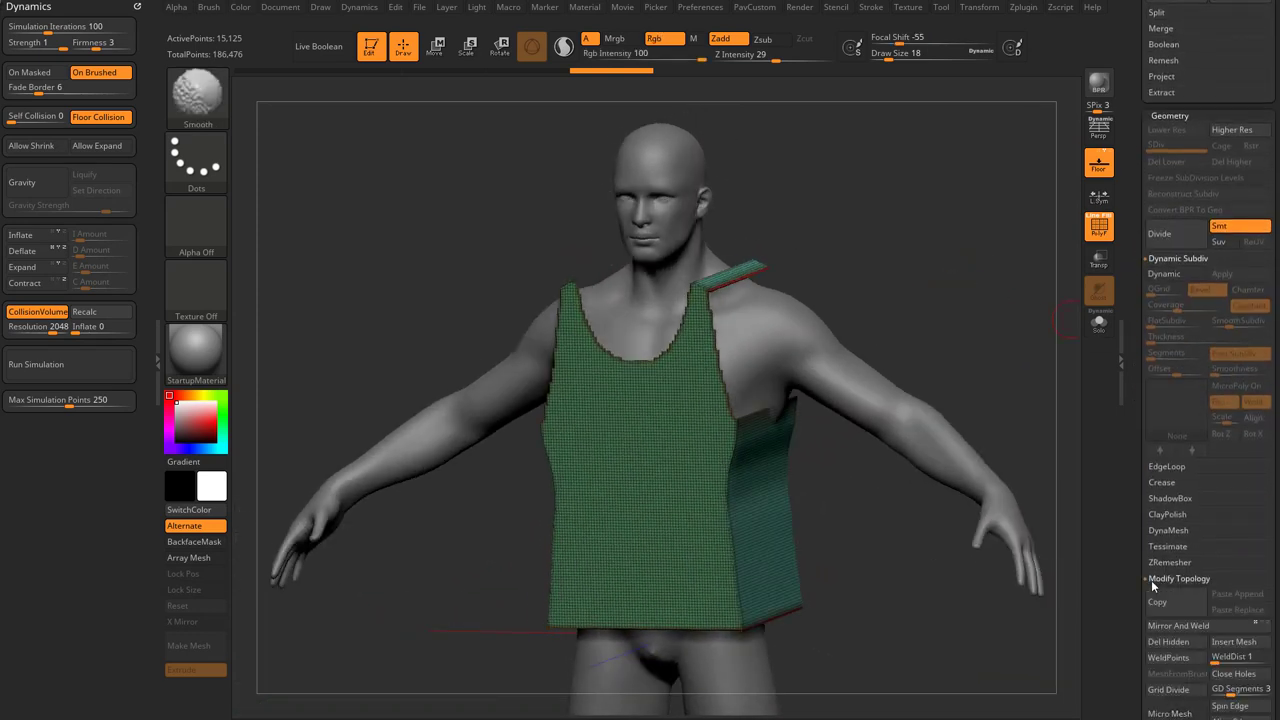
{"action": "left_click", "coordinate": [1176, 324]}
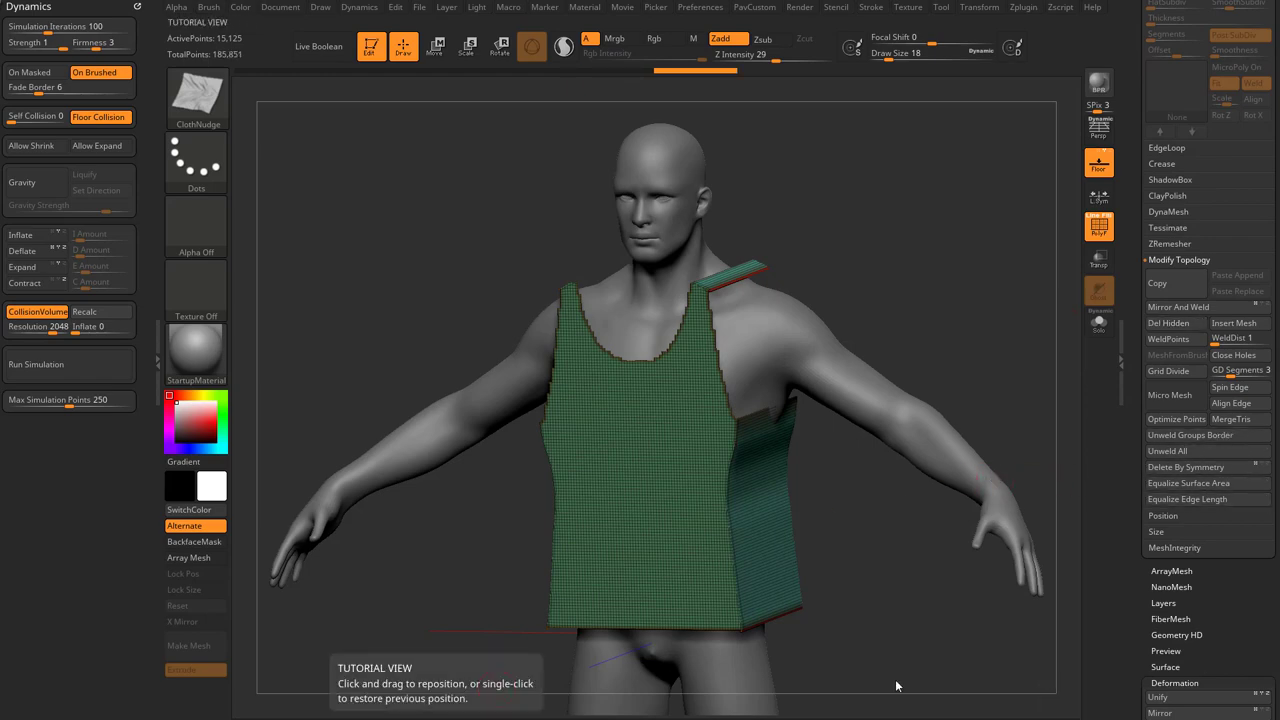
Switch to the browser to look at the YouTube channel's playlists, and return to ZBrush.
{"action": "left_click_drag", "start_coordinate": [716, 716], "coordinate": [725, 16]}
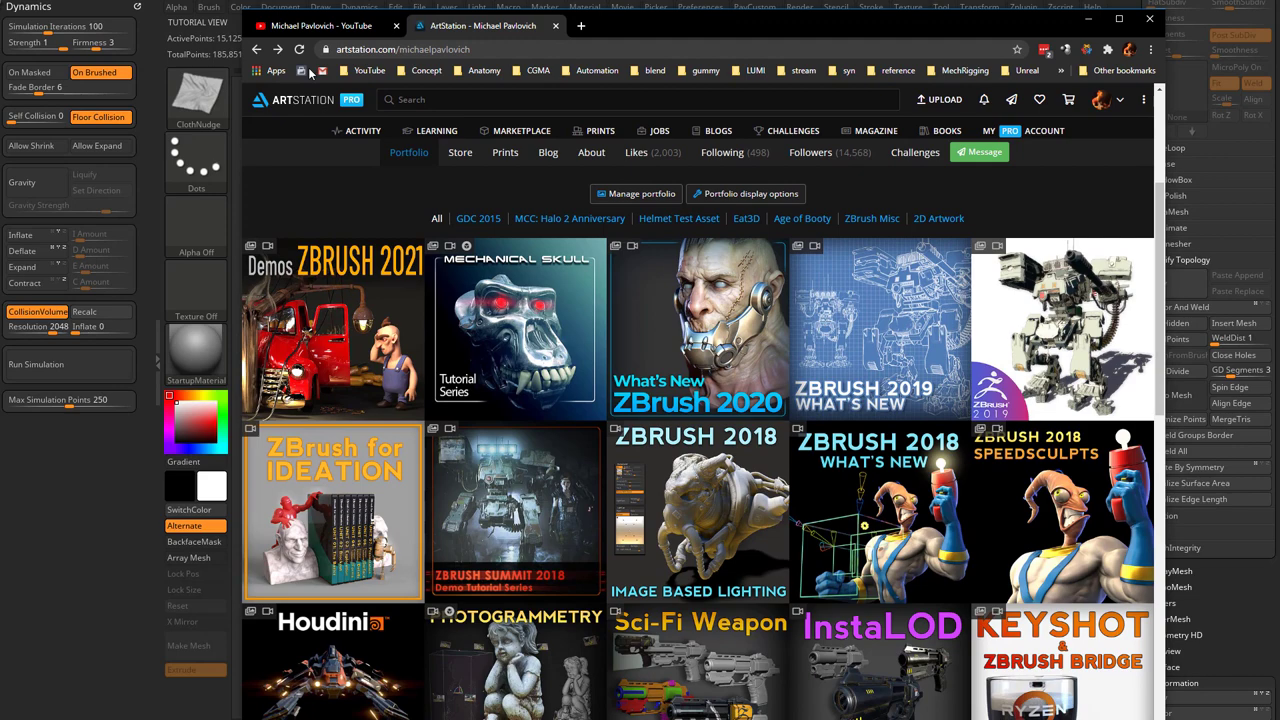
{"action": "left_click", "coordinate": [311, 27]}
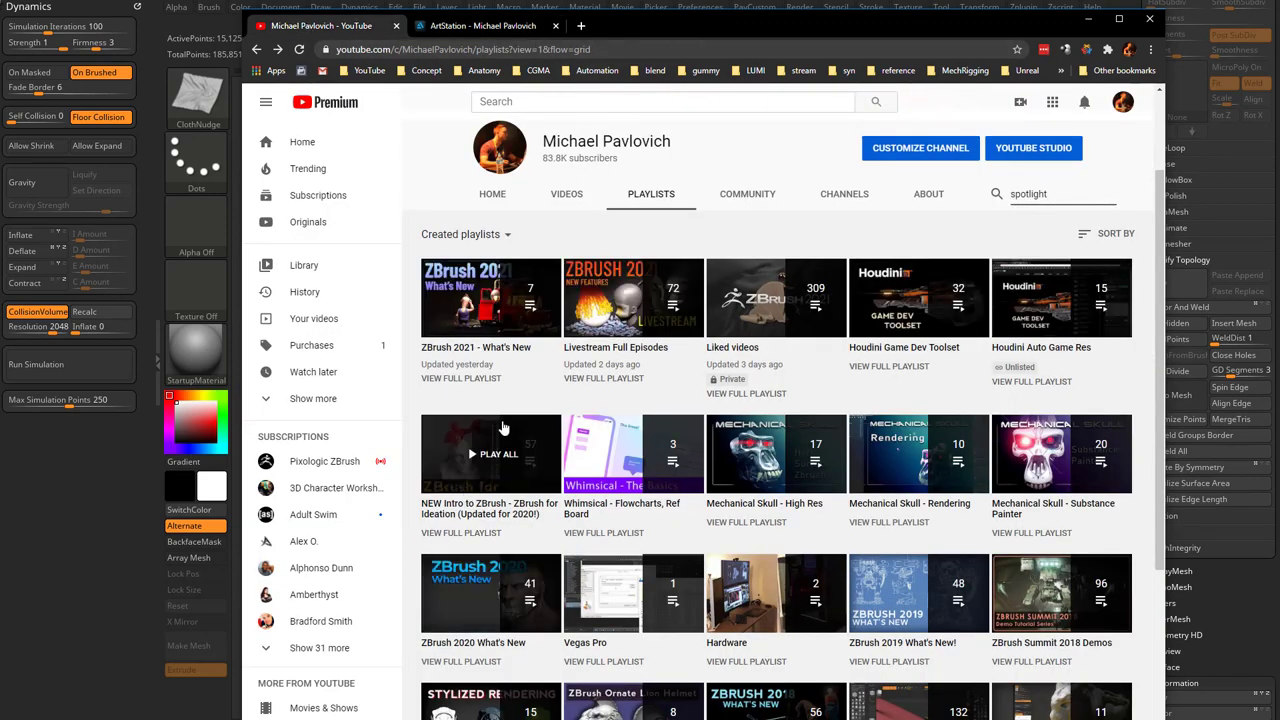
{"action": "key", "text": "alt+Tab"}
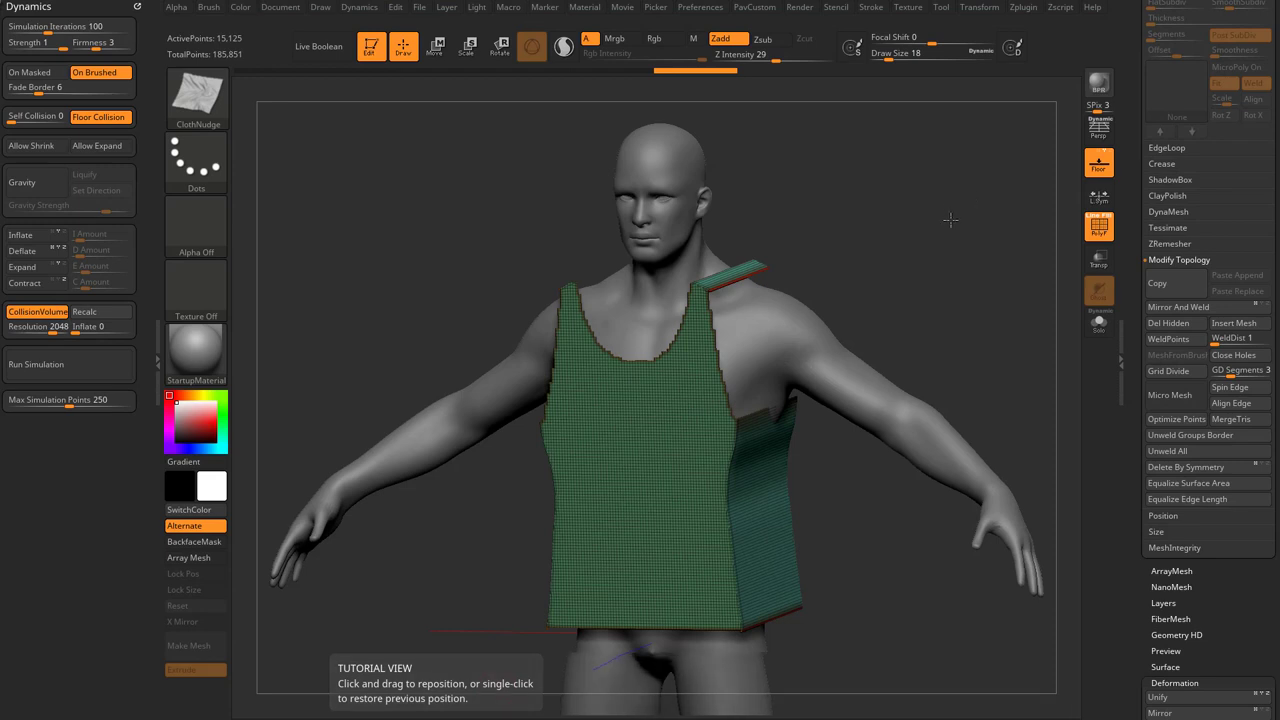
{"action": "left_click_drag", "start_coordinate": [949, 220], "coordinate": [914, 214]}
{"action": "key", "text": "2"}
{"action": "key", "text": "2"}
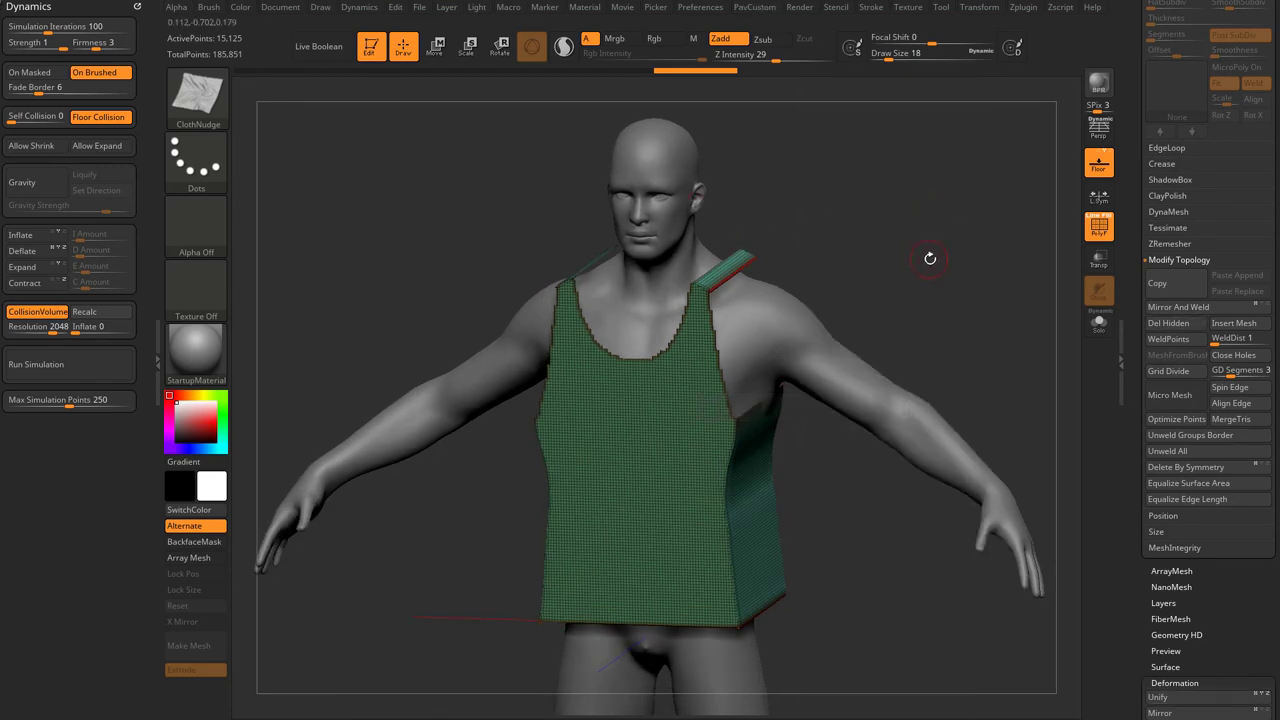
{"action": "left_click_drag", "start_coordinate": [930, 259], "coordinate": [943, 251], "text": "shift"}
{"action": "left_click_drag", "start_coordinate": [1130, 255], "coordinate": [1129, 333]}
{"action": "left_click_drag", "start_coordinate": [1046, 232], "coordinate": [943, 276]}
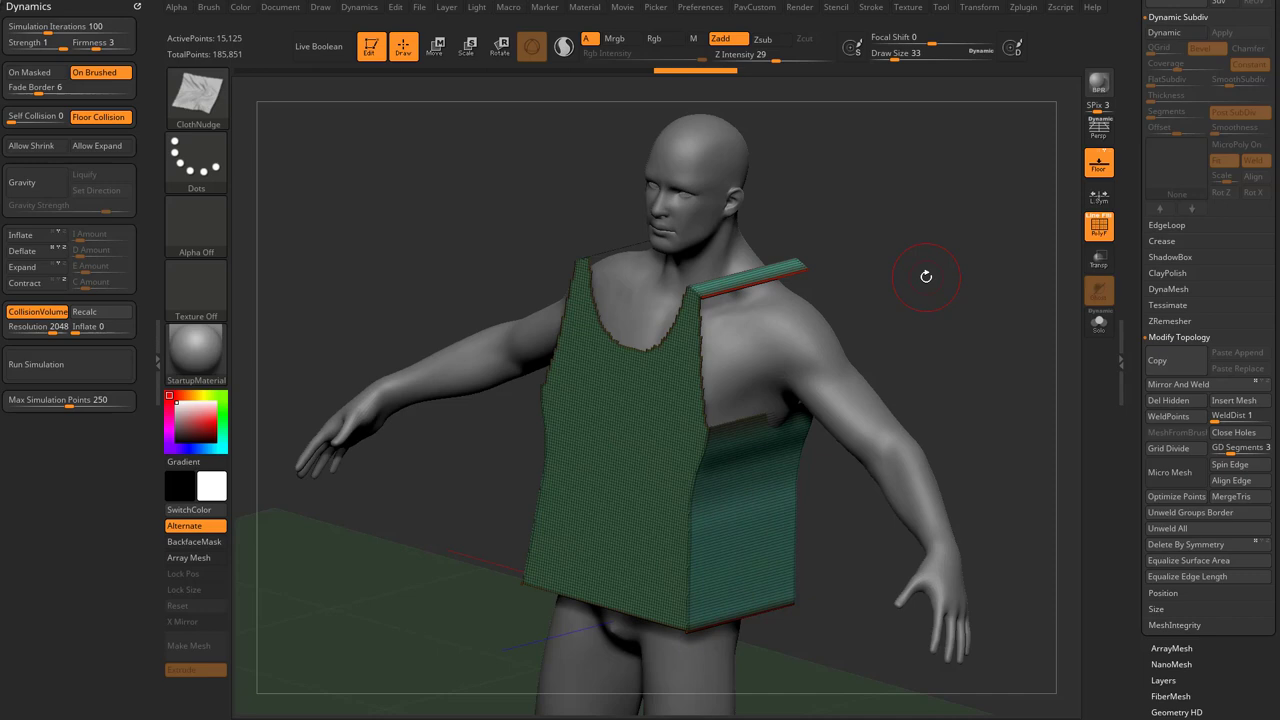
{"action": "scroll", "coordinate": [1125, 190], "scroll_direction": "up", "scroll_amount": 5}
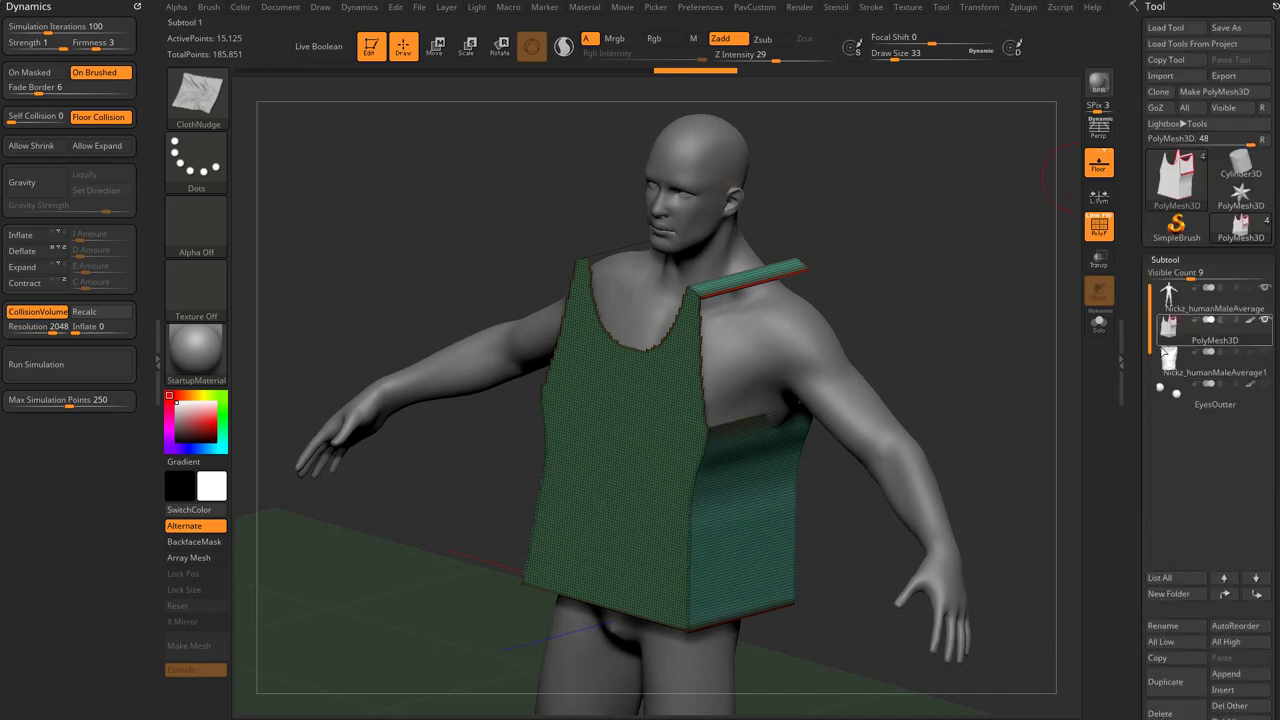
{"action": "mouse_move", "coordinate": [1183, 341]}
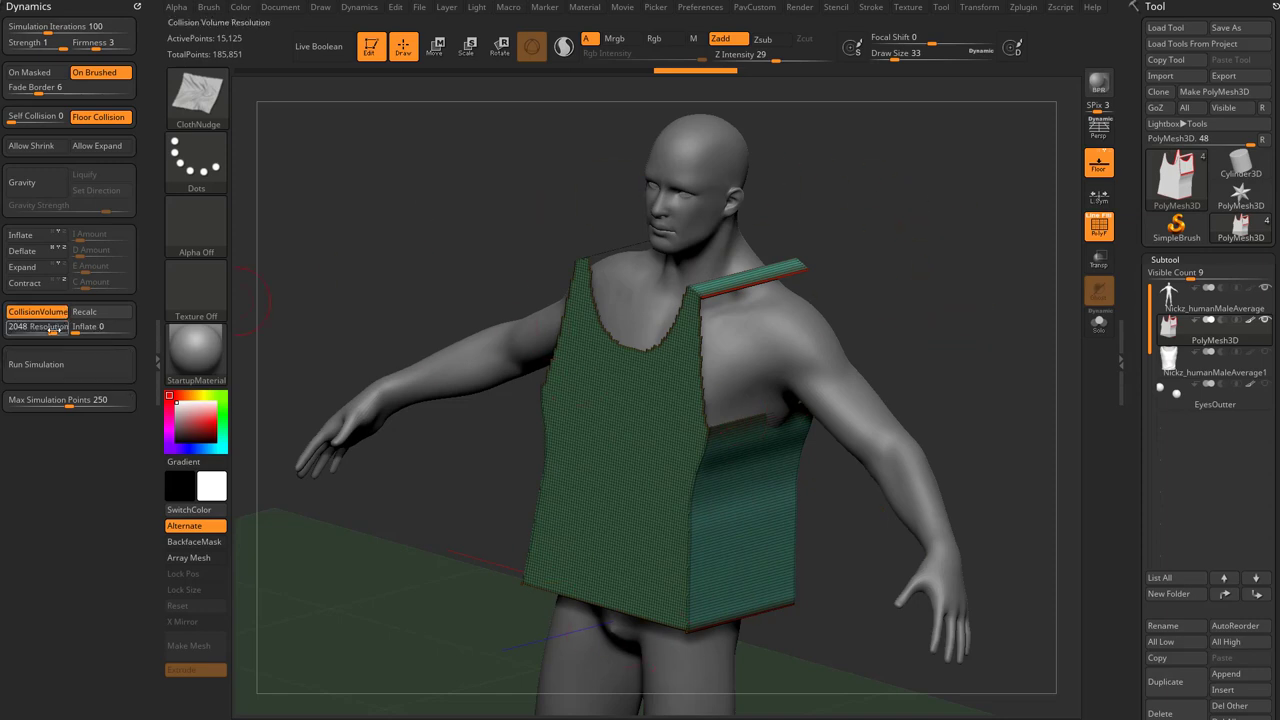
Set the collision volume resolution to 3200 in the Dynamics settings.
{"action": "left_click_drag", "start_coordinate": [50, 330], "coordinate": [62, 331]}
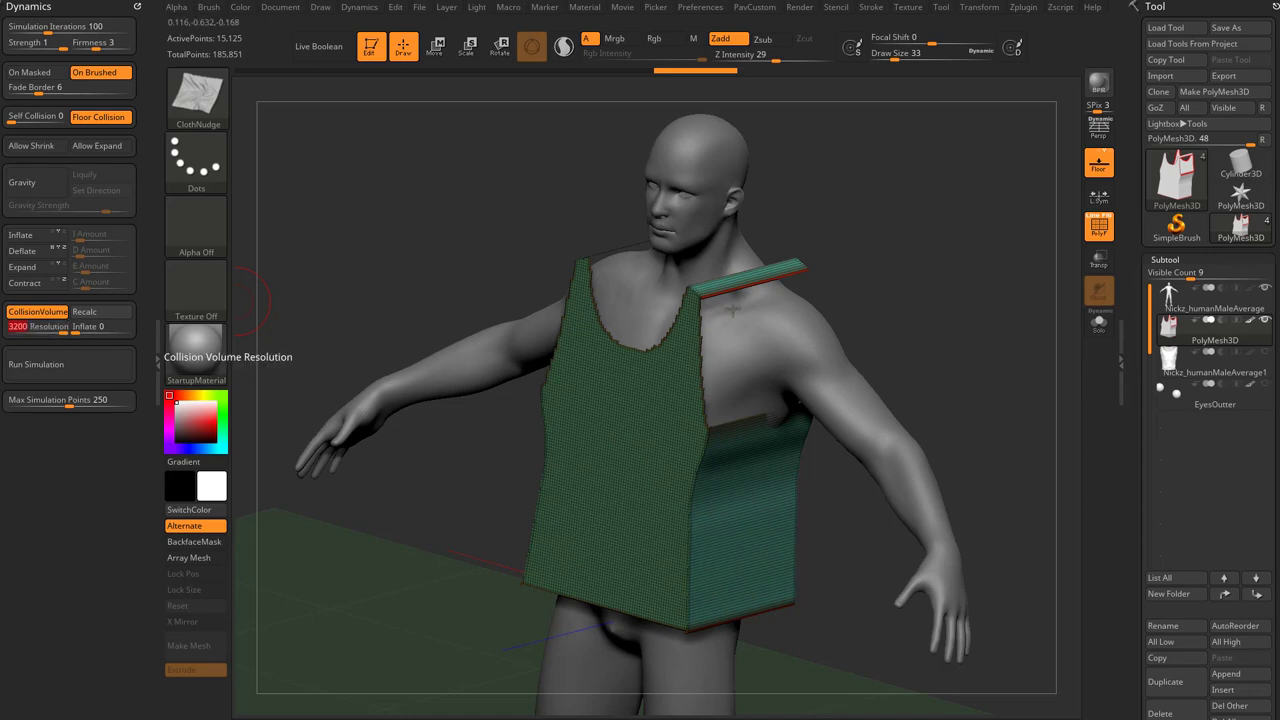
{"action": "left_click", "coordinate": [35, 334]}
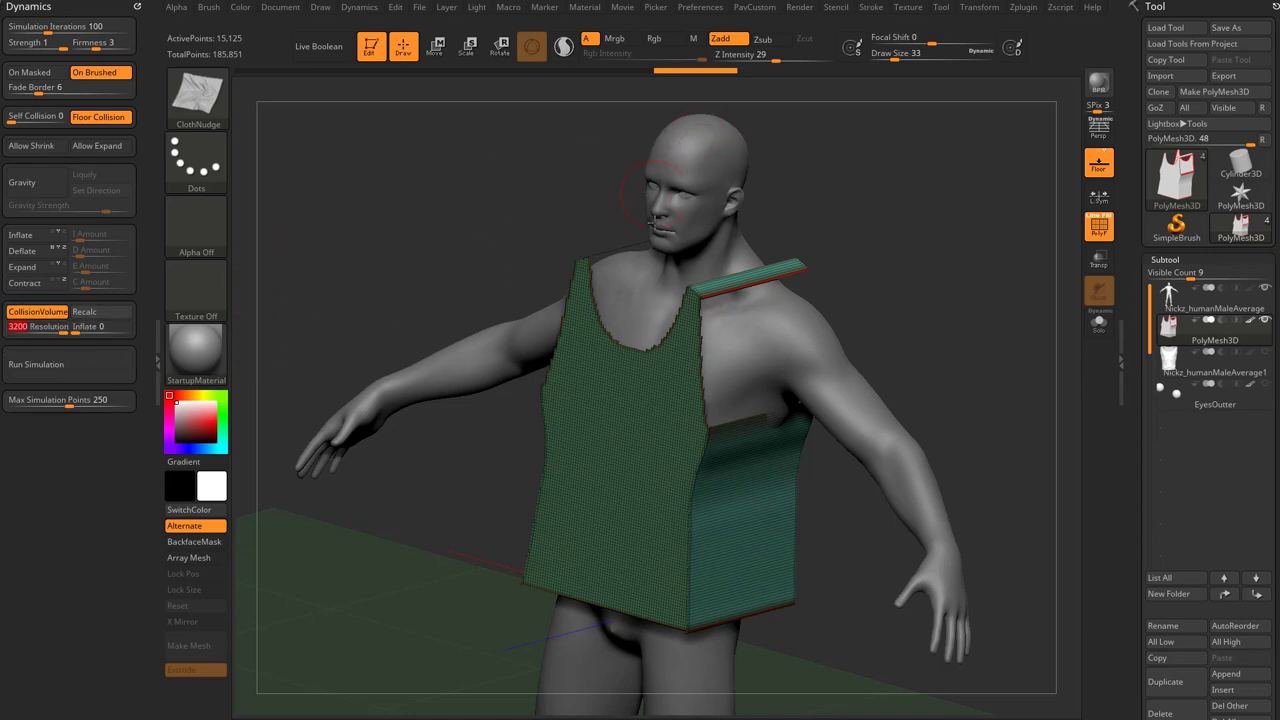
{"action": "key", "text": "Return"}
Turn on Contract for the tank top's cloth simulation.
{"action": "left_click_drag", "start_coordinate": [970, 287], "coordinate": [903, 306]}
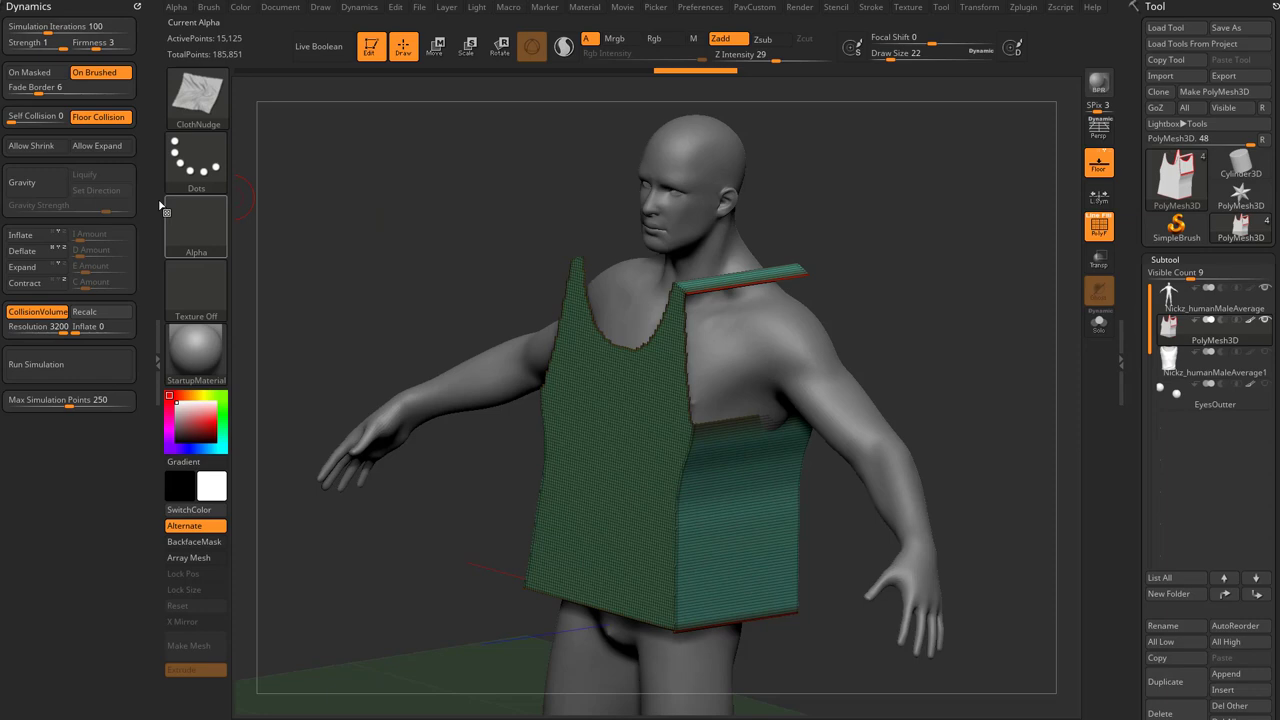
{"action": "left_click", "coordinate": [36, 285]}
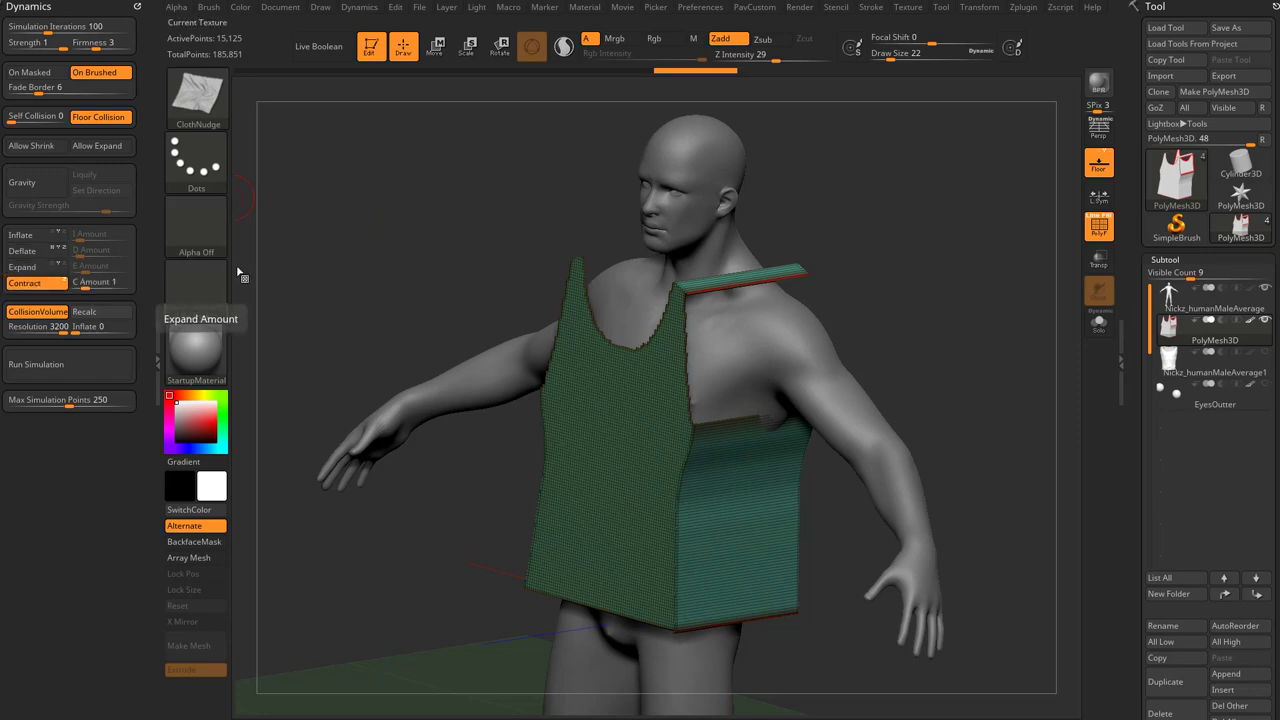
{"action": "left_click_drag", "start_coordinate": [940, 400], "coordinate": [802, 427], "text": "alt"}
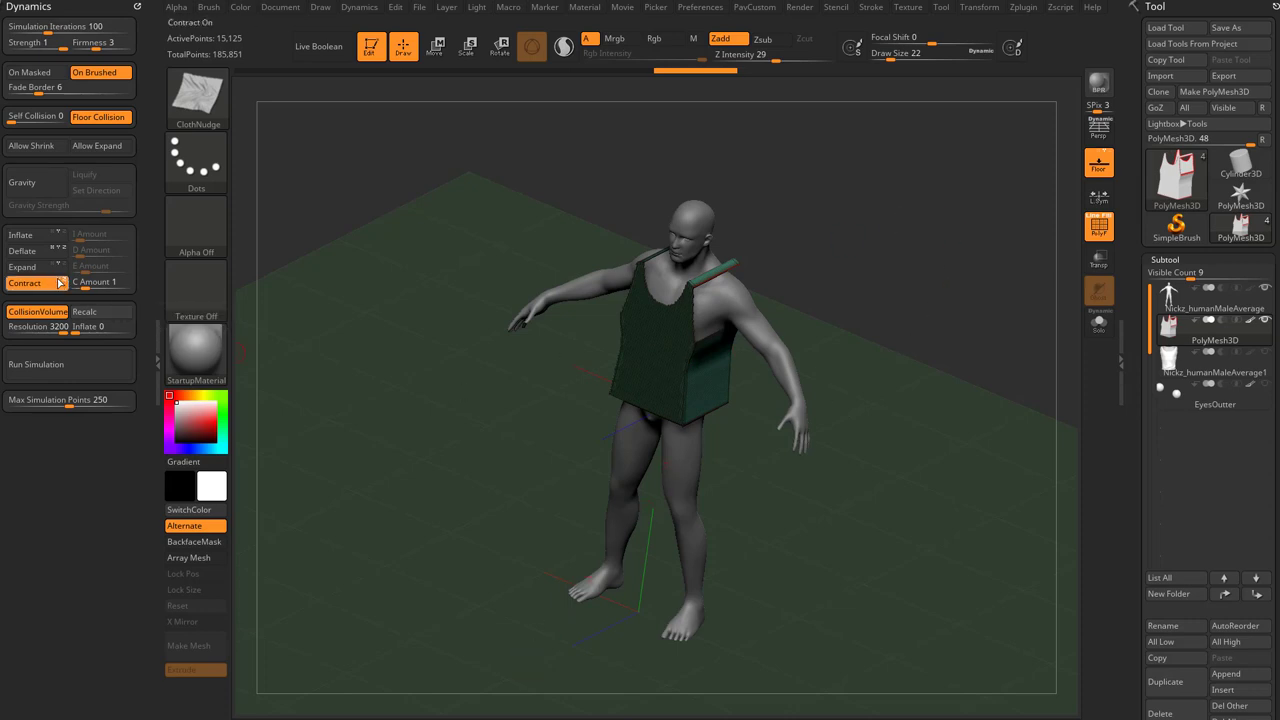
Run the cloth simulation until the tank top contracts onto the male body's torso, and stop it.
{"action": "right_click_drag", "start_coordinate": [876, 316], "coordinate": [925, 232], "text": "ctrl"}
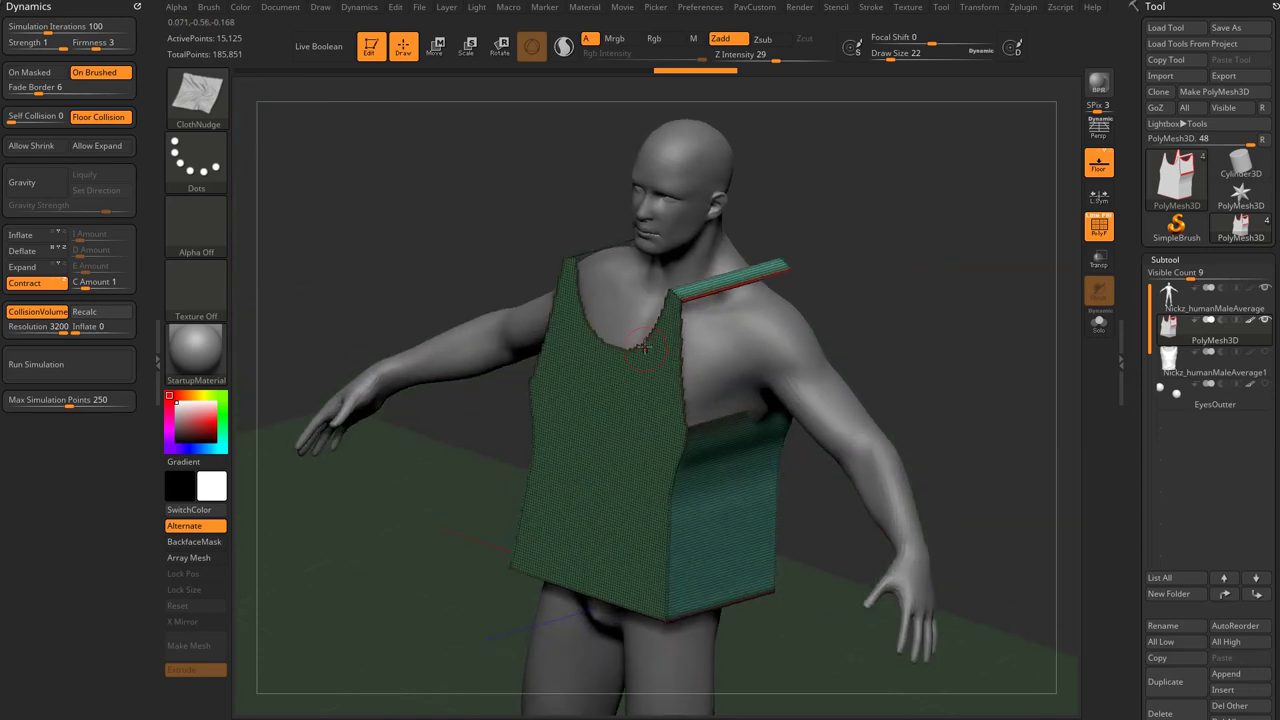
{"action": "right_click_drag", "start_coordinate": [829, 202], "coordinate": [826, 241]}
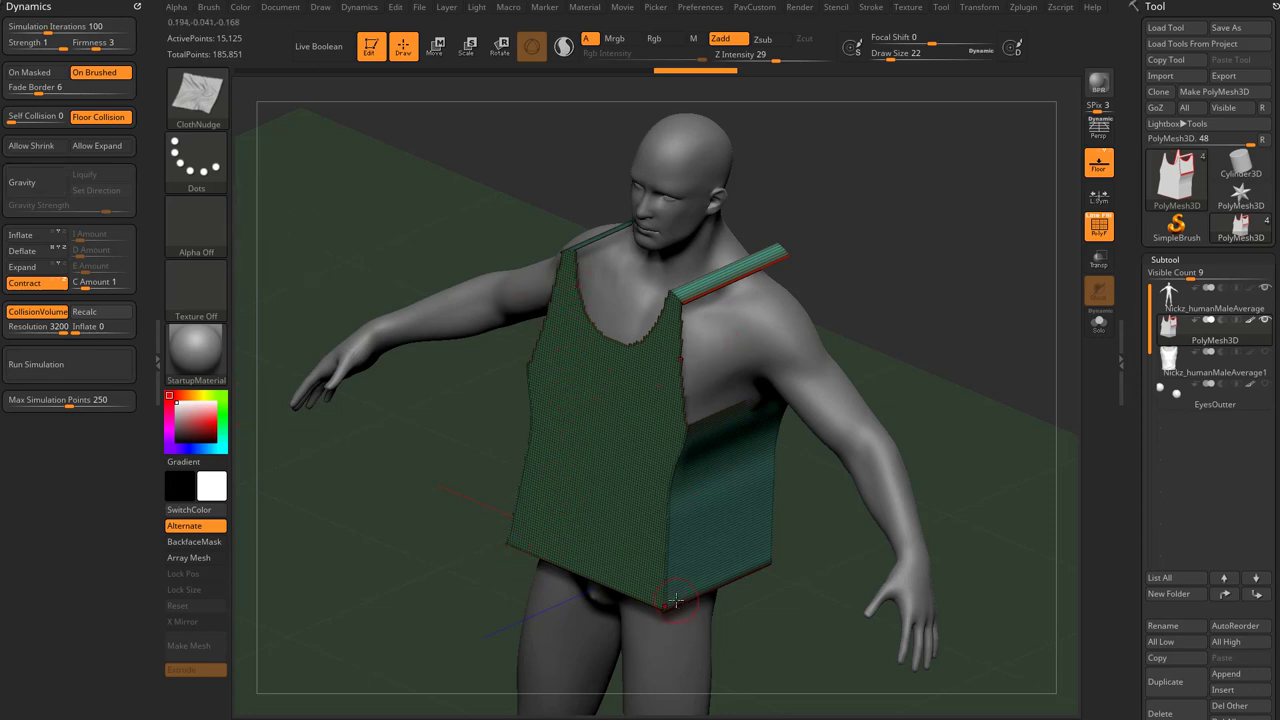
{"action": "left_click", "coordinate": [70, 364]}
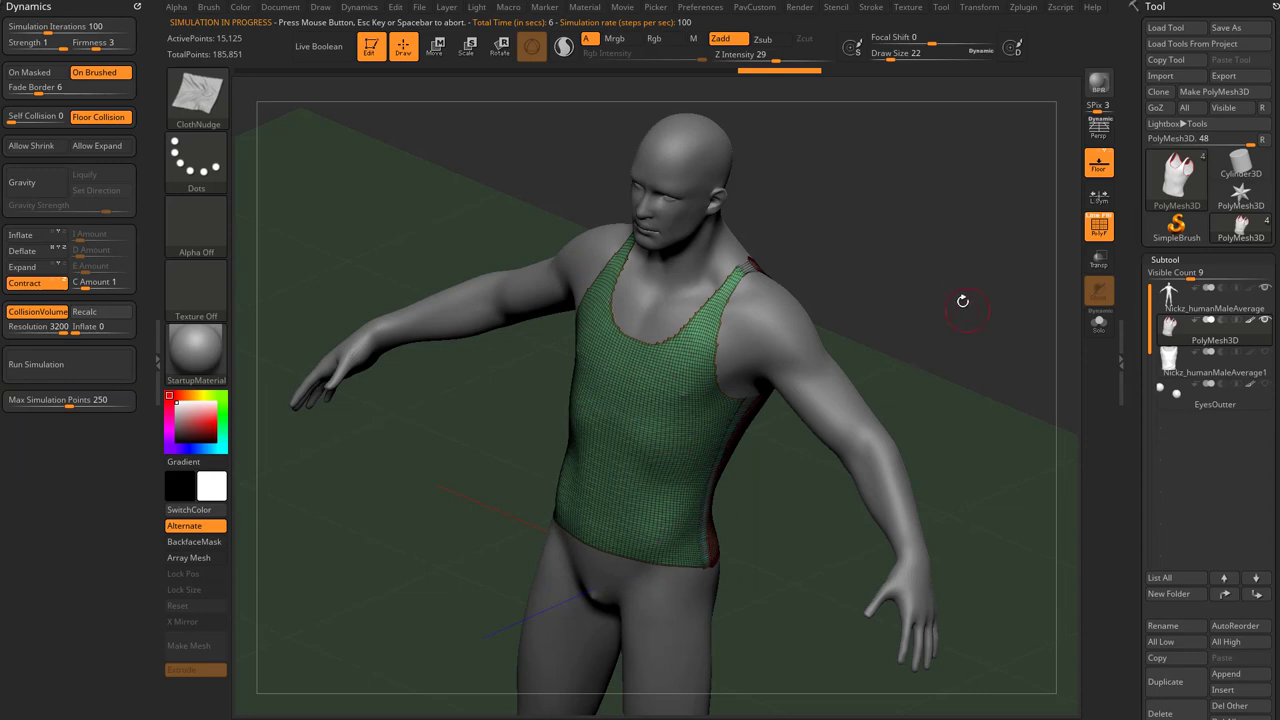
{"action": "left_click_drag", "start_coordinate": [962, 301], "coordinate": [1073, 280]}
Examine the fitted tank top on its own and over the body, checking the side seams and shoulder straps without polyframes.
{"action": "left_click", "coordinate": [1099, 335]}
{"action": "left_click_drag", "start_coordinate": [983, 303], "coordinate": [771, 400]}
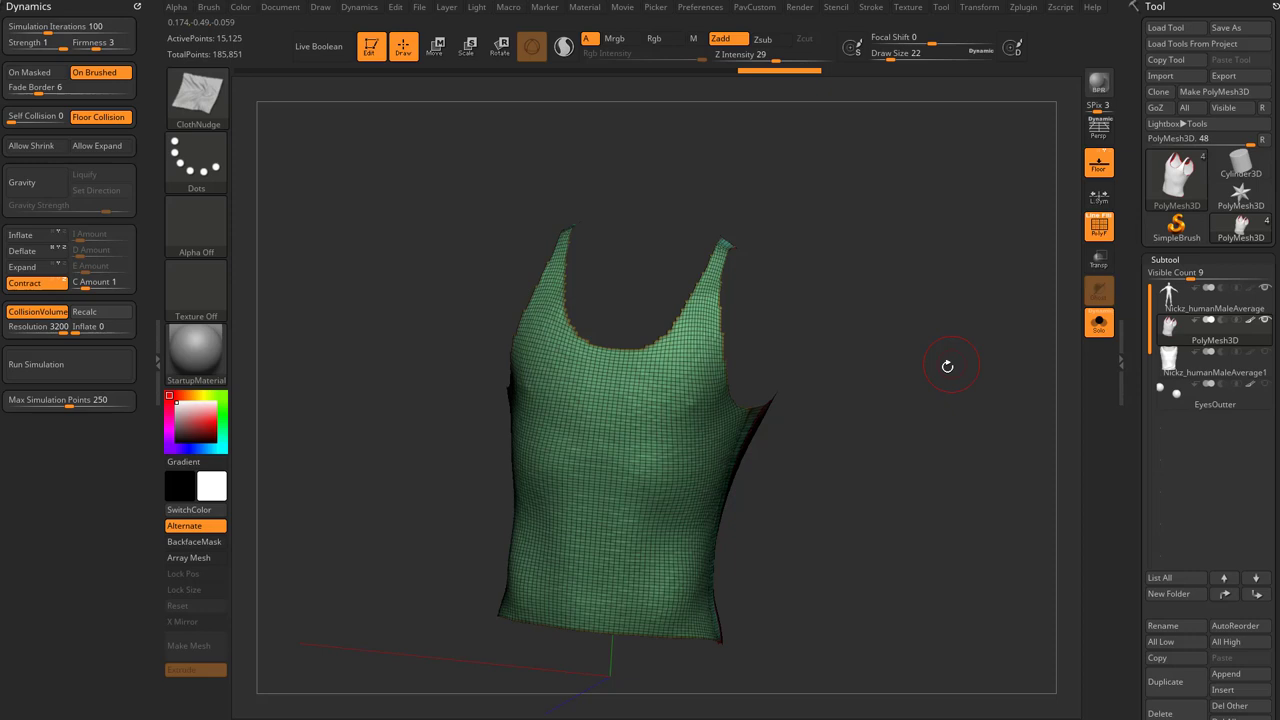
{"action": "left_click_drag", "start_coordinate": [946, 366], "coordinate": [806, 446]}
{"action": "left_click_drag", "start_coordinate": [1000, 505], "coordinate": [828, 463]}
{"action": "mouse_move", "coordinate": [928, 405]}
{"action": "left_mouse_down"}
{"action": "mouse_move", "coordinate": [946, 363]}
{"action": "mouse_move", "coordinate": [997, 333]}
{"action": "mouse_move", "coordinate": [642, 364]}
{"action": "left_mouse_up"}
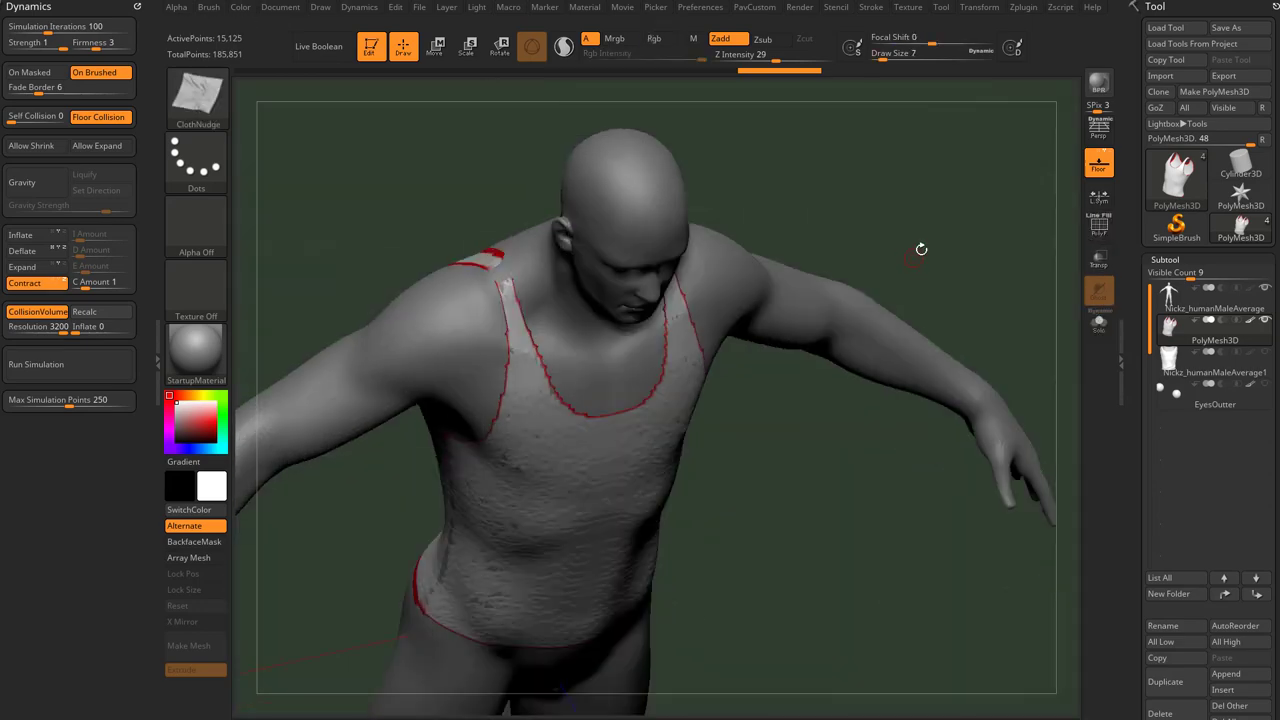
{"action": "left_click_drag", "start_coordinate": [921, 249], "coordinate": [909, 288]}
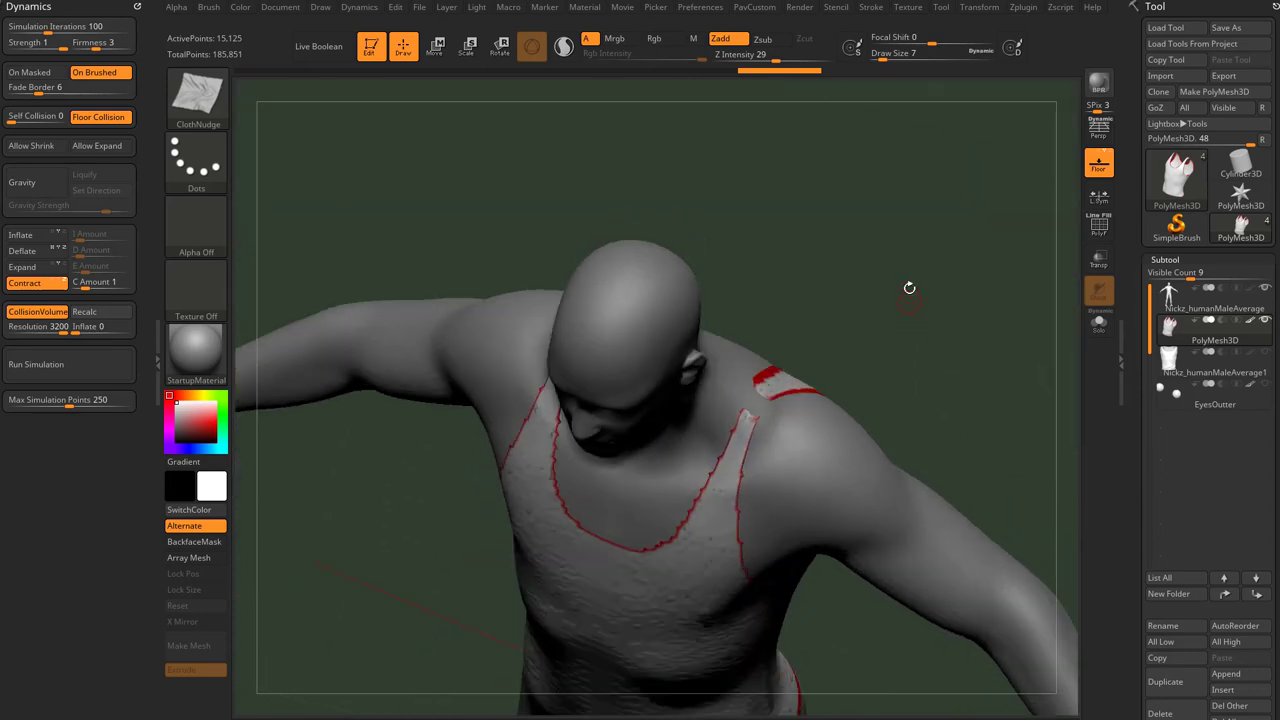
Isolate the tank top and reshape its narrow shoulder straps with the Move brush at draw size 23.
{"action": "left_click", "coordinate": [1099, 322]}
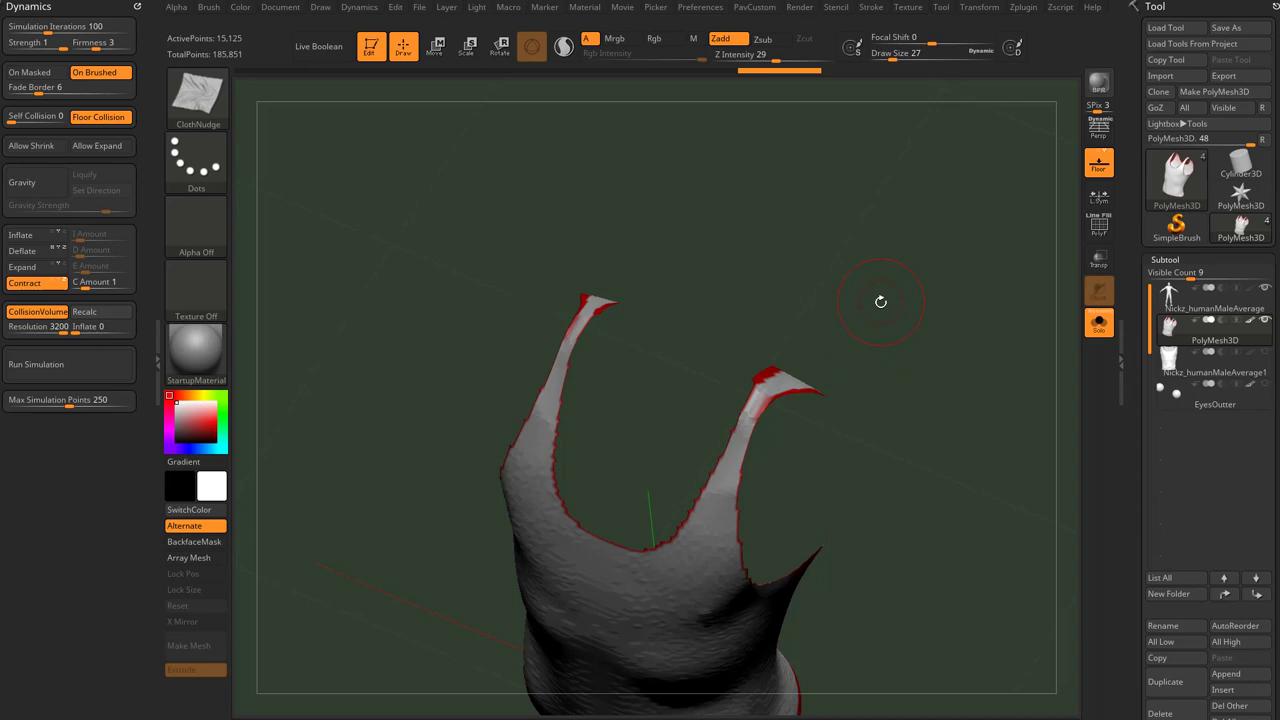
{"action": "key", "text": "b"}
{"action": "key", "text": "m"}
{"action": "key", "text": "v"}
{"action": "left_click_drag", "start_coordinate": [743, 411], "coordinate": [731, 434]}
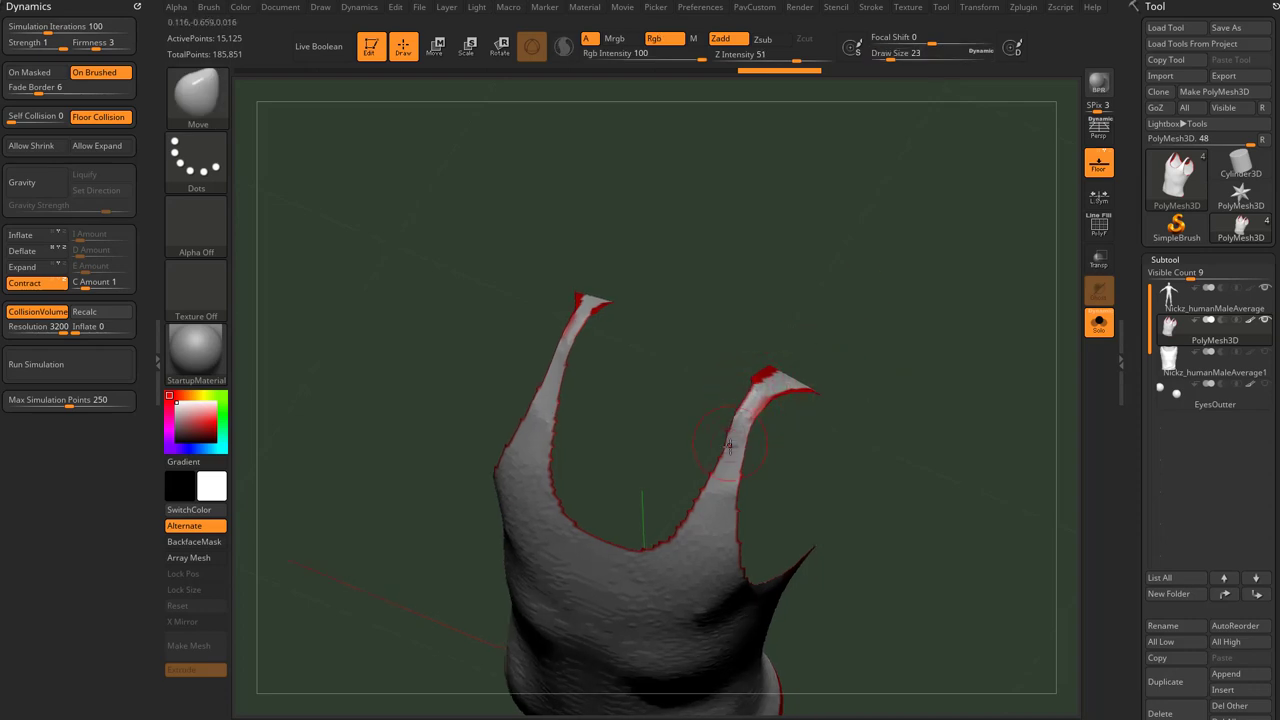
{"action": "left_click_drag", "start_coordinate": [902, 392], "coordinate": [874, 400]}
{"action": "key", "text": "s"}
{"action": "left_click_drag", "start_coordinate": [740, 466], "coordinate": [780, 404]}
{"action": "left_click_drag", "start_coordinate": [523, 391], "coordinate": [763, 466]}
Mirror and weld the tank top from one half to the other, and make sure X symmetry is active.
{"action": "left_click_drag", "start_coordinate": [915, 409], "coordinate": [889, 400], "text": "alt"}
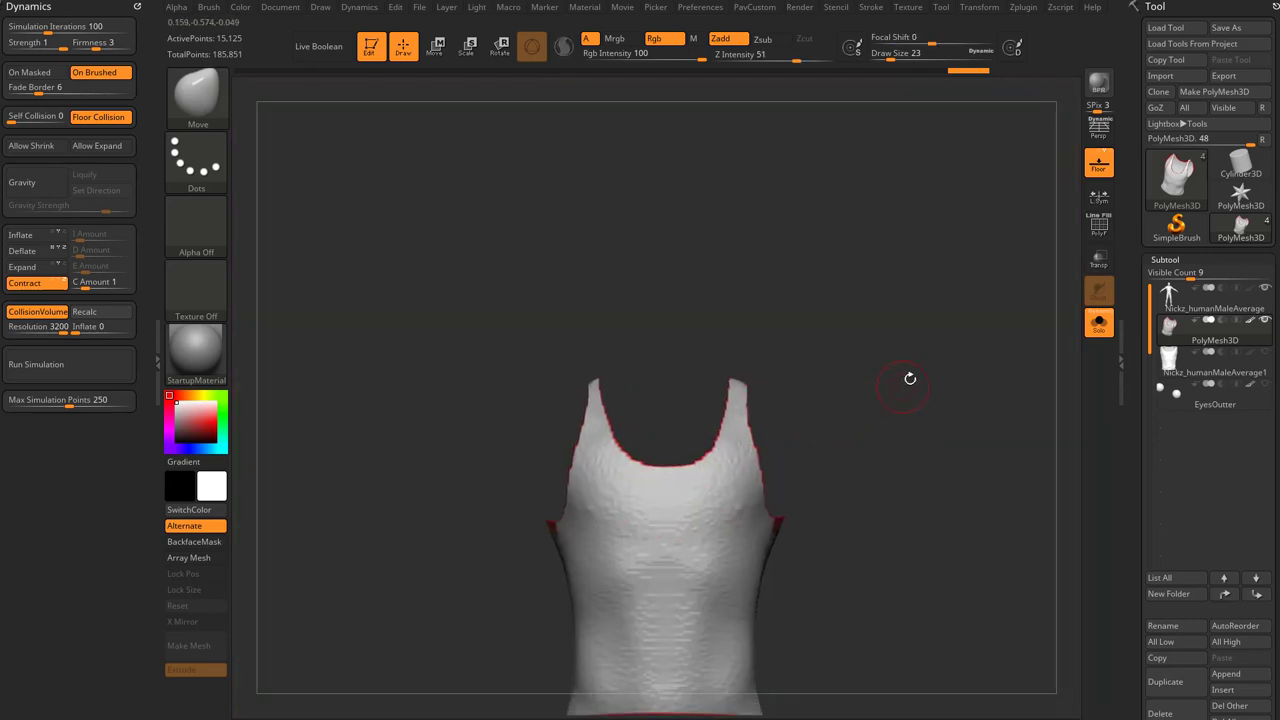
{"action": "left_click_drag", "start_coordinate": [1126, 351], "coordinate": [1123, 176]}
{"action": "left_click_drag", "start_coordinate": [1126, 430], "coordinate": [1119, 337]}
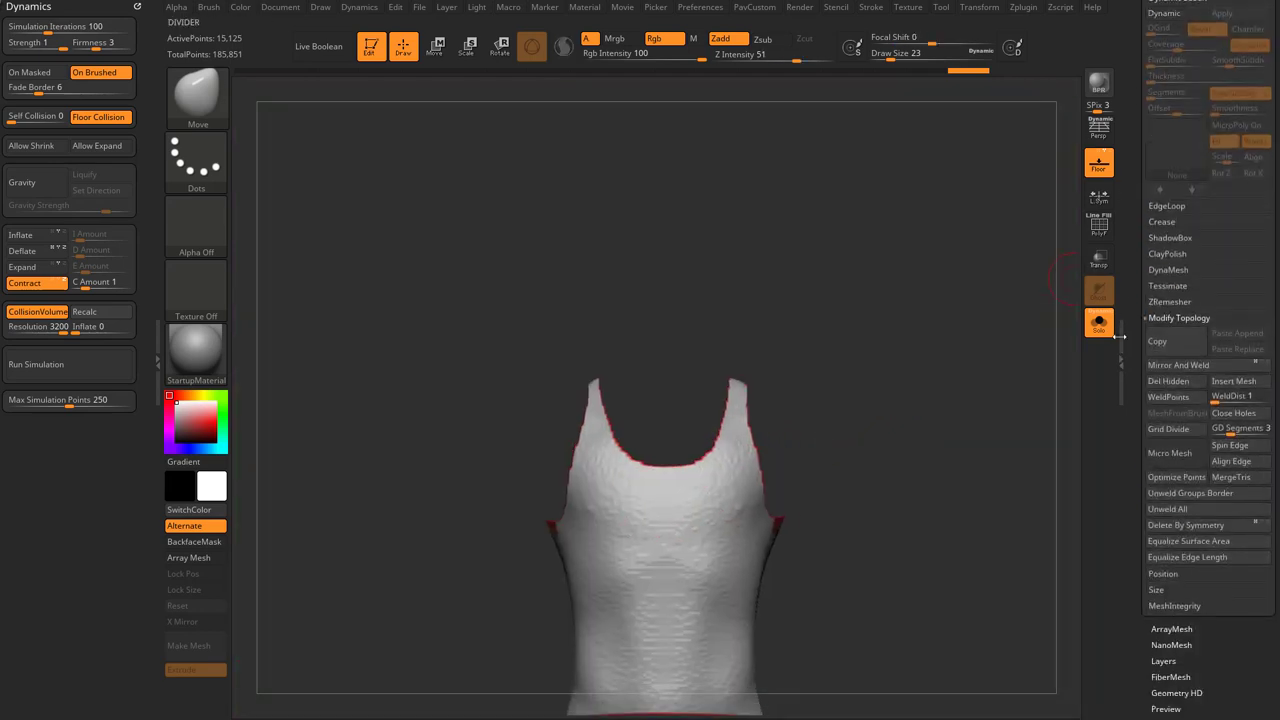
{"action": "left_click", "coordinate": [1176, 366]}
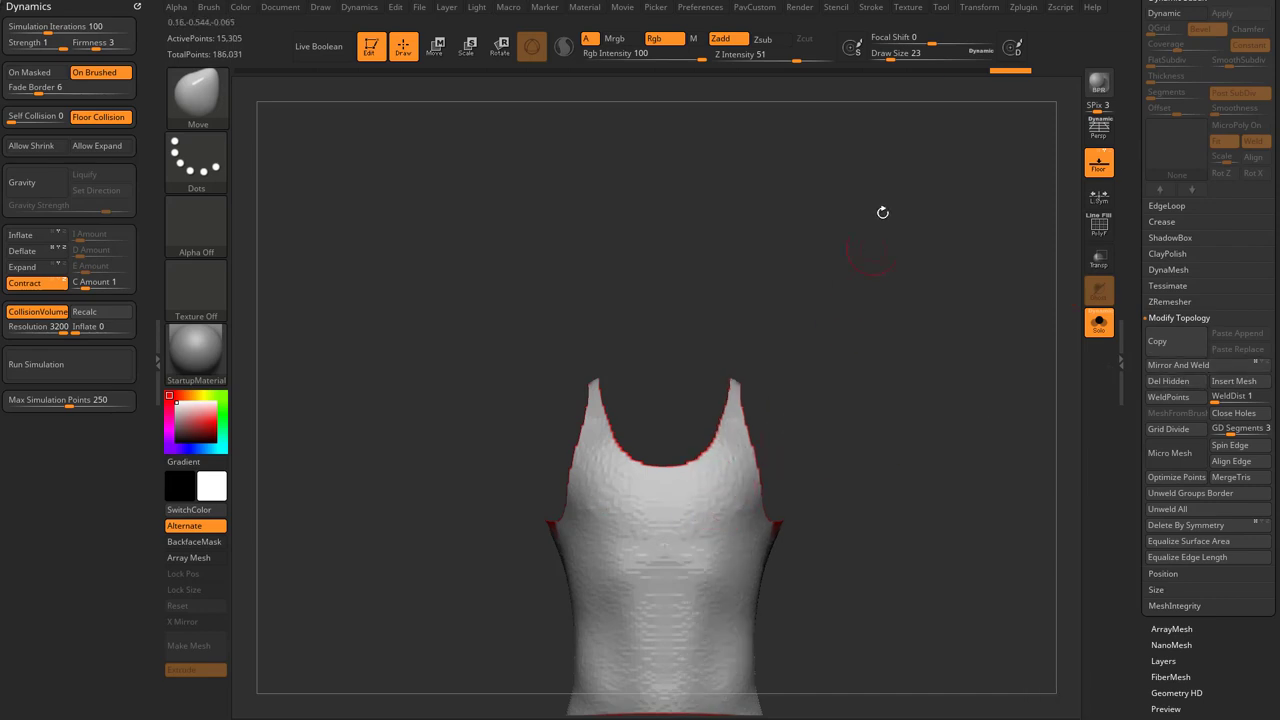
{"action": "left_click", "coordinate": [977, 10]}
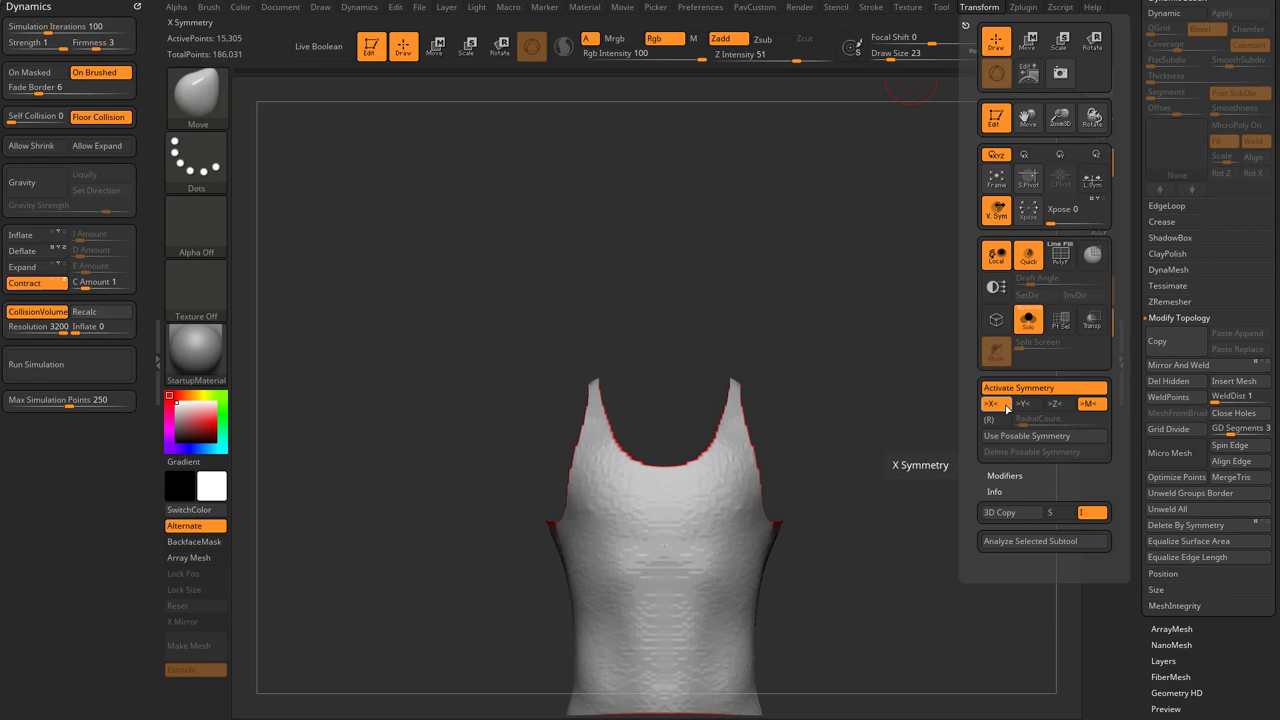
{"action": "left_click", "coordinate": [1006, 407]}
{"action": "left_click", "coordinate": [1002, 406]}
{"action": "left_click", "coordinate": [998, 405]}
{"action": "left_click", "coordinate": [995, 404]}
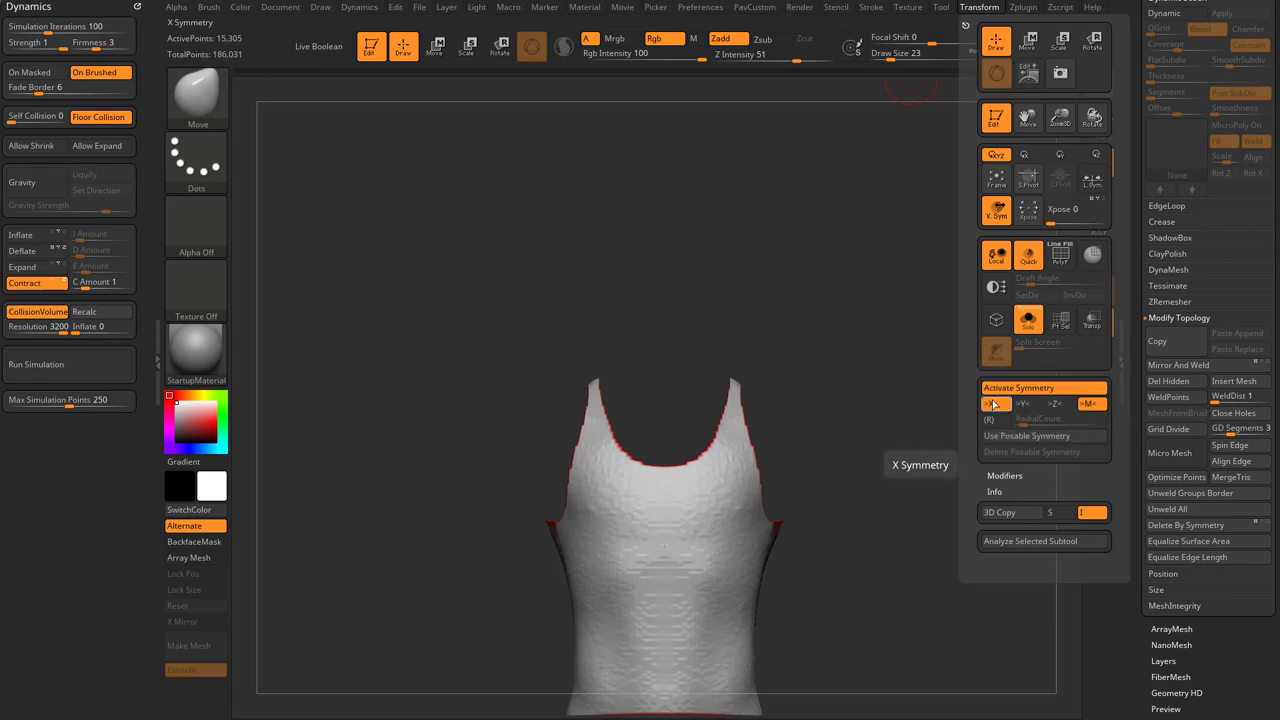
Widen and round both shoulder straps symmetrically with the Move brush.
{"action": "left_click_drag", "start_coordinate": [920, 426], "coordinate": [870, 326]}
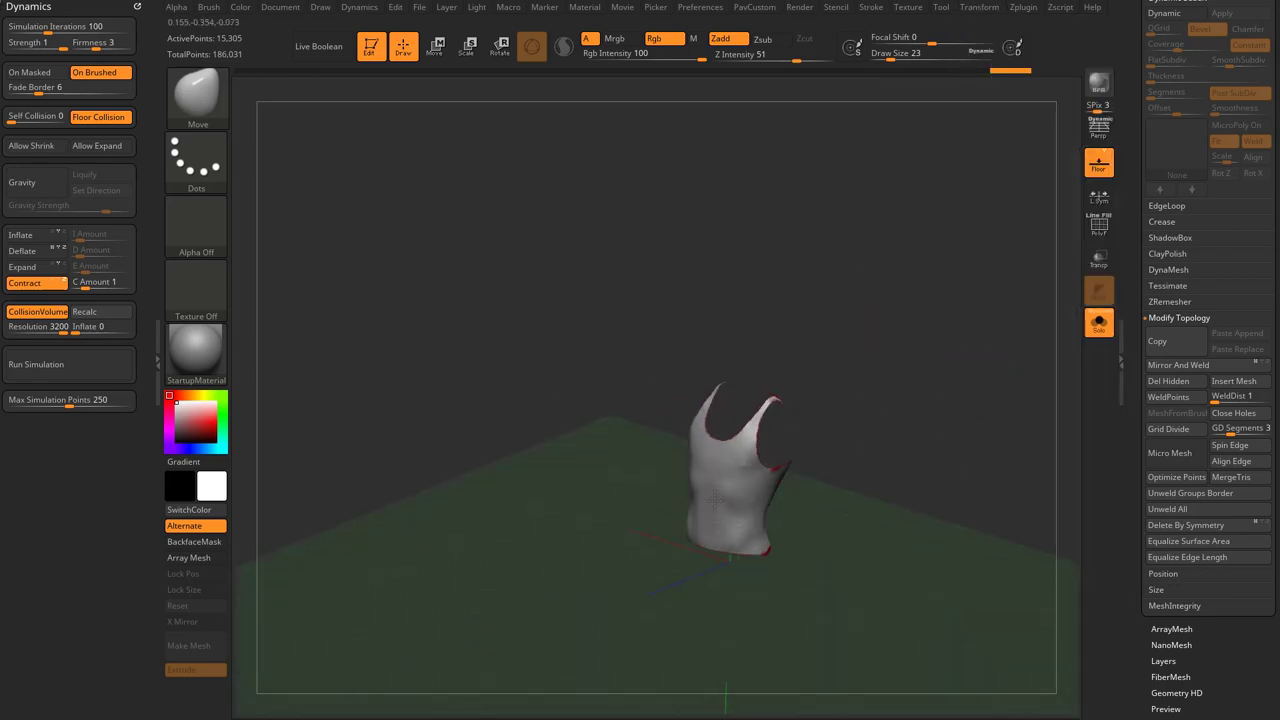
{"action": "left_click_drag", "start_coordinate": [960, 292], "coordinate": [918, 409], "text": "alt"}
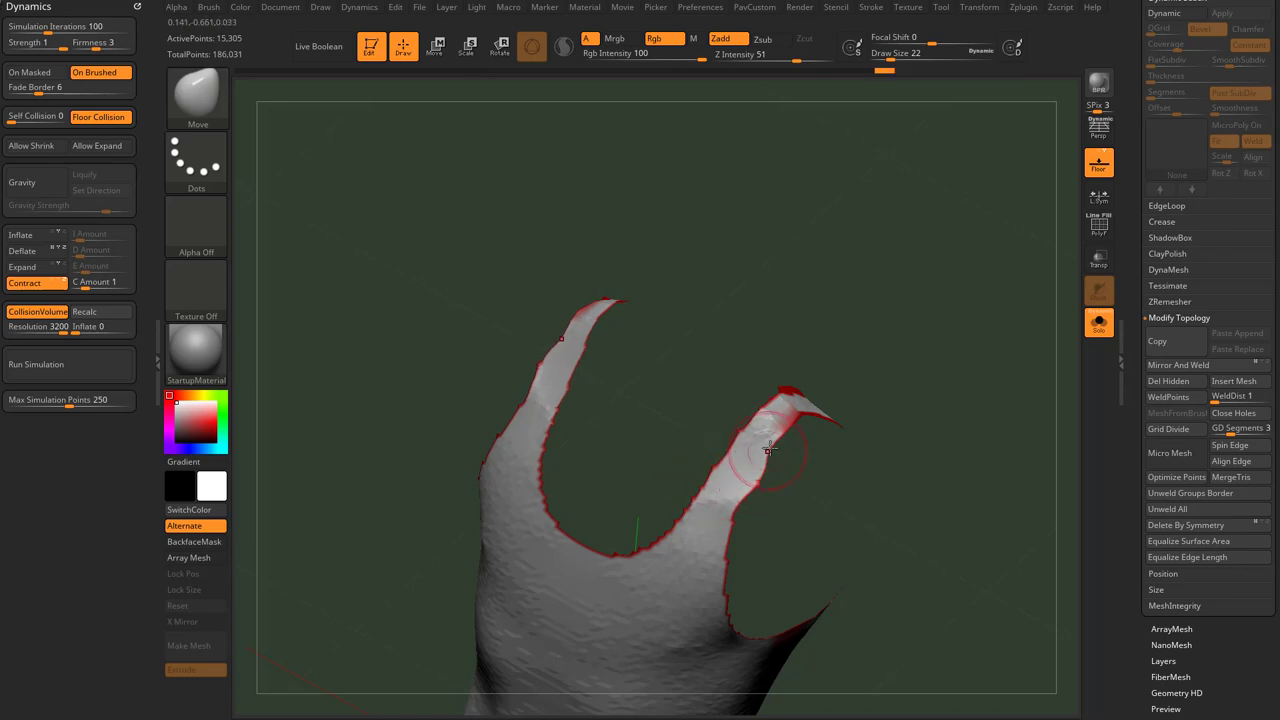
{"action": "left_click_drag", "start_coordinate": [903, 403], "coordinate": [791, 453], "text": "shift"}
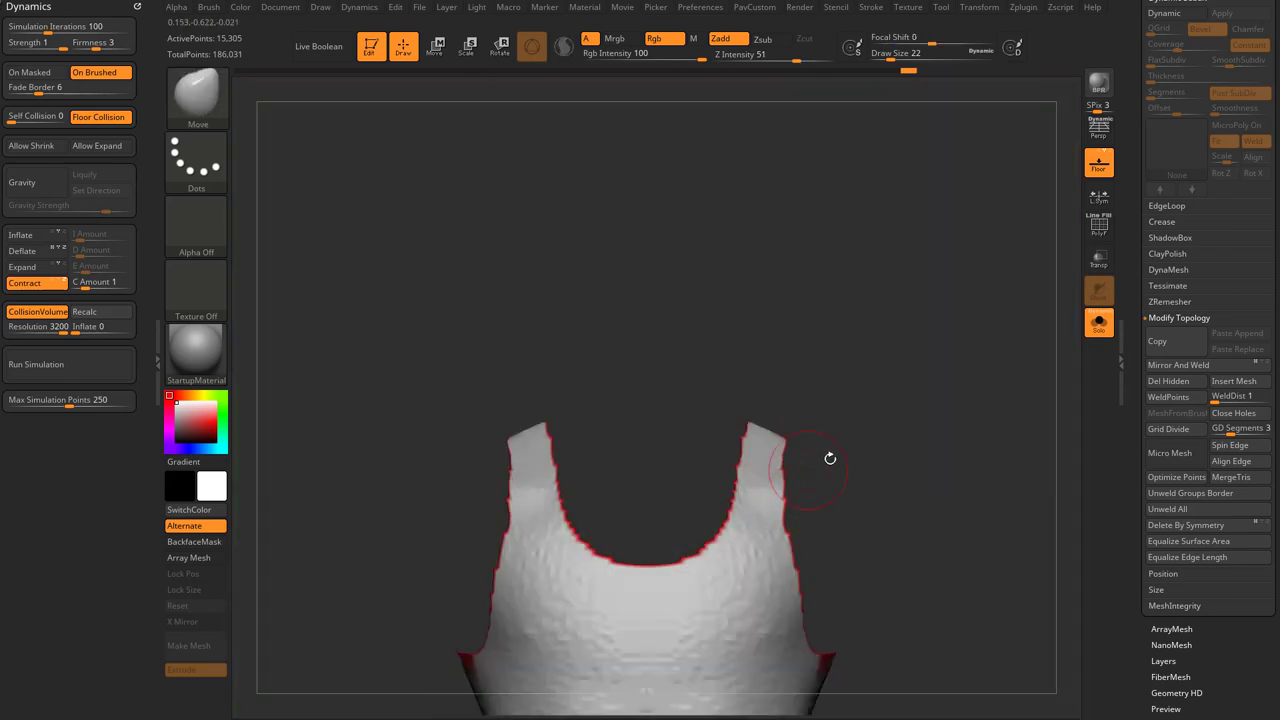
{"action": "mouse_move", "coordinate": [900, 390]}
{"action": "left_mouse_down"}
{"action": "mouse_move", "coordinate": [849, 397]}
{"action": "mouse_move", "coordinate": [842, 418]}
{"action": "left_mouse_up"}
{"action": "left_click_drag", "start_coordinate": [743, 483], "coordinate": [769, 443]}
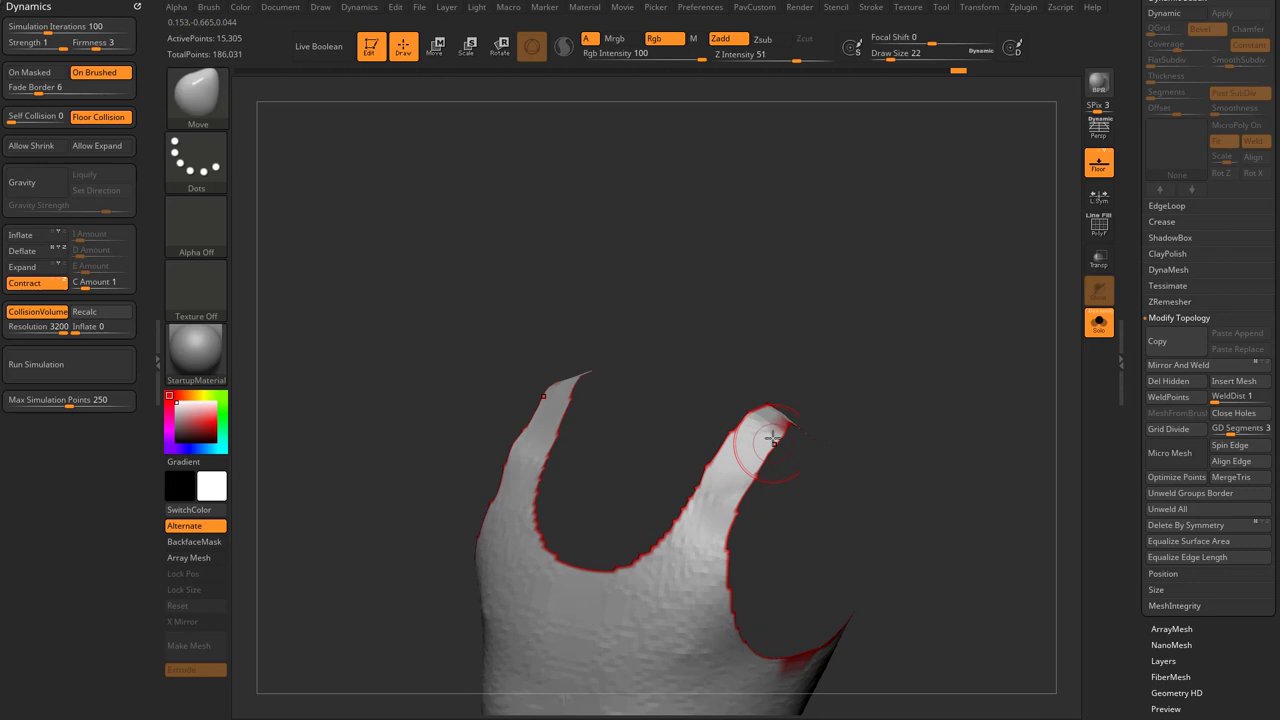
{"action": "key", "text": "s"}
{"action": "mouse_move", "coordinate": [872, 388]}
{"action": "left_mouse_down"}
{"action": "mouse_move", "coordinate": [784, 448]}
{"action": "mouse_move", "coordinate": [754, 428]}
{"action": "left_mouse_up"}
Show the polyframes and refine the strap ends and neckline with the Move brush, reducing the draw size to 16.
{"action": "left_click_drag", "start_coordinate": [903, 443], "coordinate": [971, 351]}
{"action": "left_click", "coordinate": [1098, 229]}
{"action": "left_click_drag", "start_coordinate": [935, 425], "coordinate": [904, 394], "text": "alt"}
{"action": "mouse_move", "coordinate": [890, 448]}
{"action": "left_mouse_down"}
{"action": "mouse_move", "coordinate": [857, 286]}
{"action": "mouse_move", "coordinate": [770, 438]}
{"action": "mouse_move", "coordinate": [756, 427]}
{"action": "left_mouse_up"}
{"action": "key", "text": "s"}
{"action": "left_click_drag", "start_coordinate": [757, 416], "coordinate": [751, 409]}
{"action": "mouse_move", "coordinate": [812, 330]}
{"action": "left_mouse_down"}
{"action": "mouse_move", "coordinate": [883, 284]}
{"action": "mouse_move", "coordinate": [971, 382]}
{"action": "mouse_move", "coordinate": [990, 300]}
{"action": "left_mouse_up"}
{"action": "key", "text": "s"}
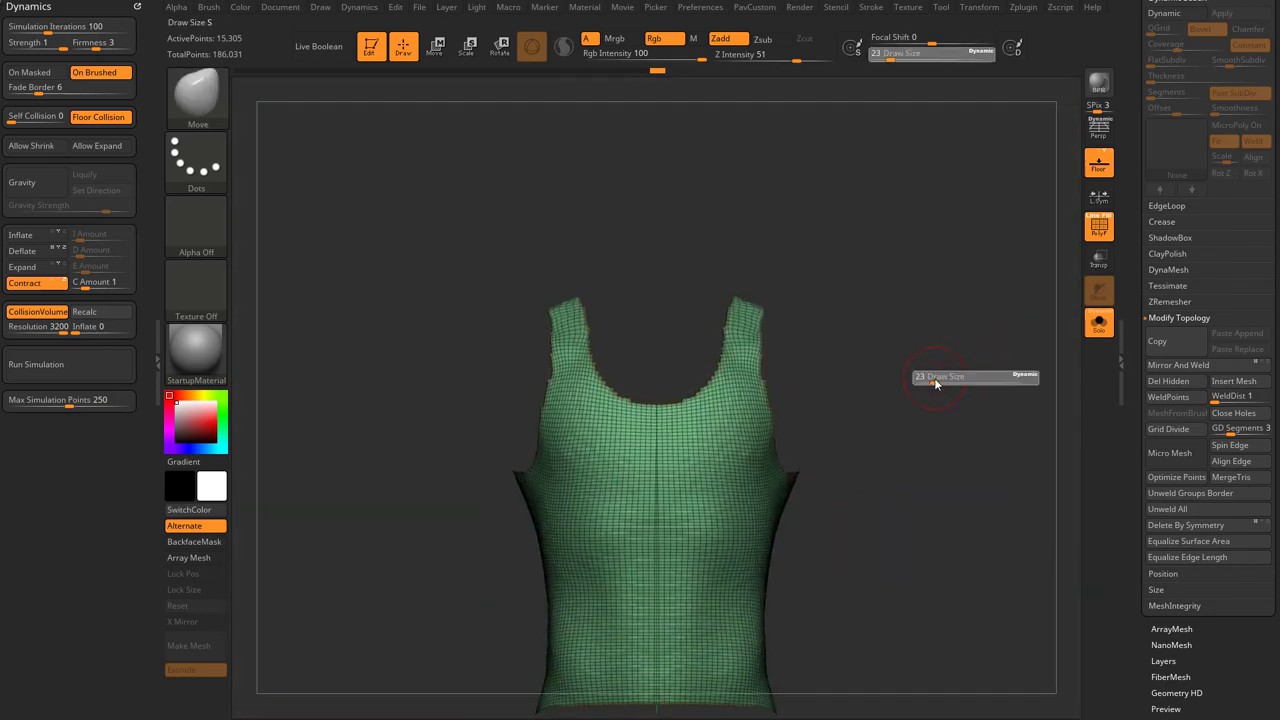
{"action": "left_click_drag", "start_coordinate": [936, 383], "coordinate": [934, 383]}
{"action": "mouse_move", "coordinate": [912, 416]}
{"action": "left_mouse_down", "text": "alt"}
{"action": "mouse_move", "coordinate": [960, 374]}
{"action": "mouse_move", "coordinate": [967, 411]}
{"action": "left_mouse_up", "text": "alt"}
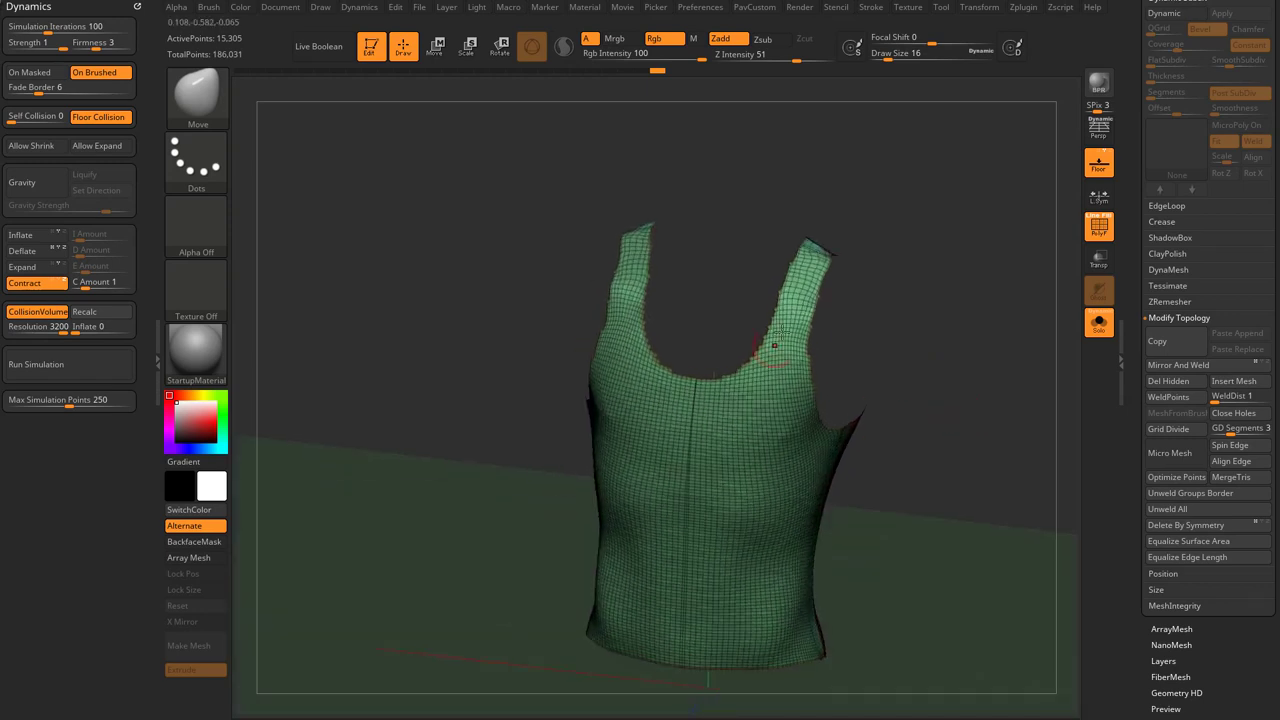
Hide the floor grid and bring up the Deformation settings for the tank top.
{"action": "key", "text": "shift+p"}
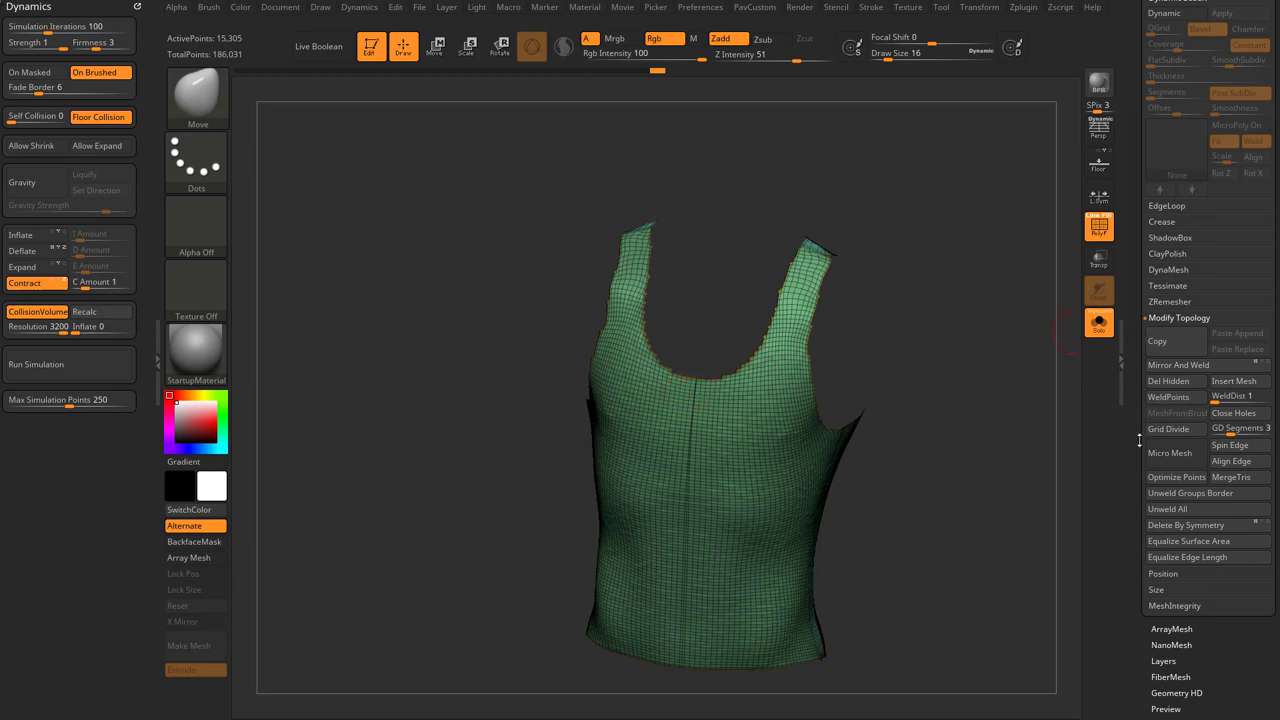
{"action": "left_click_drag", "start_coordinate": [1133, 457], "coordinate": [1135, 321]}
{"action": "left_click_drag", "start_coordinate": [1136, 393], "coordinate": [1138, 340]}
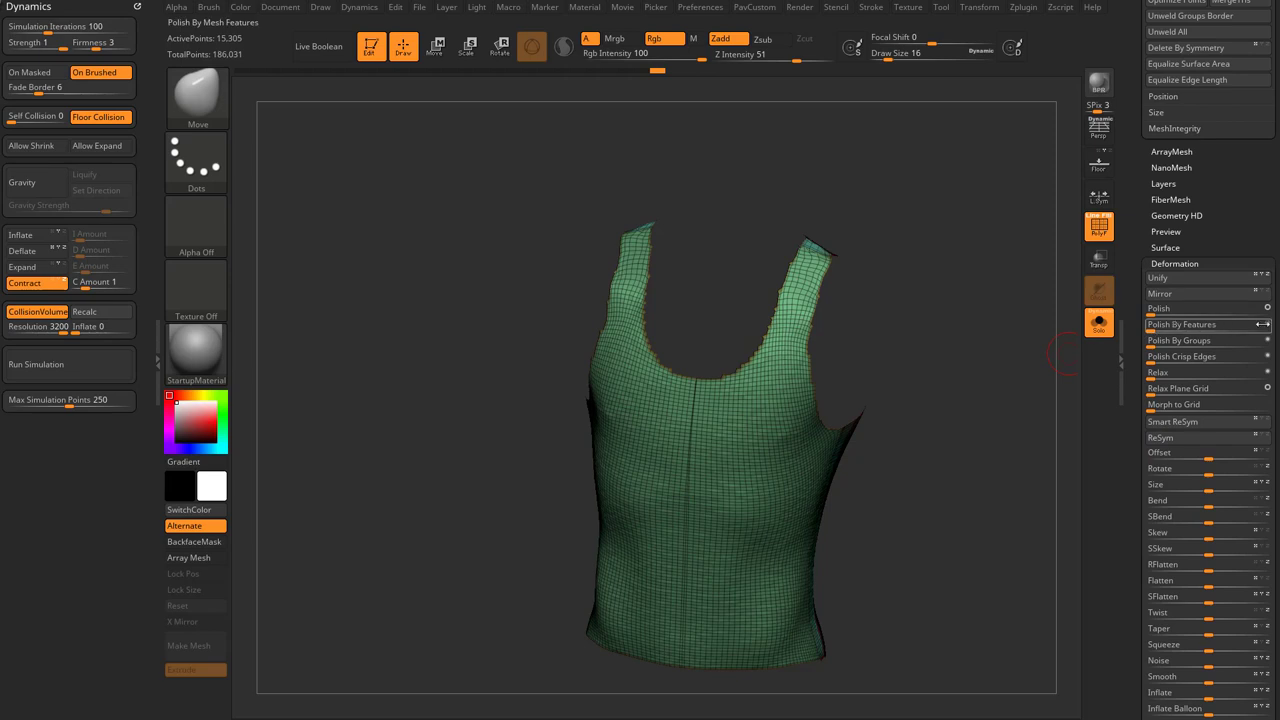
Examine the polygroups along the tank top's side seam by isolating its panels, and restore the full mesh.
{"action": "left_click_drag", "start_coordinate": [957, 366], "coordinate": [976, 393]}
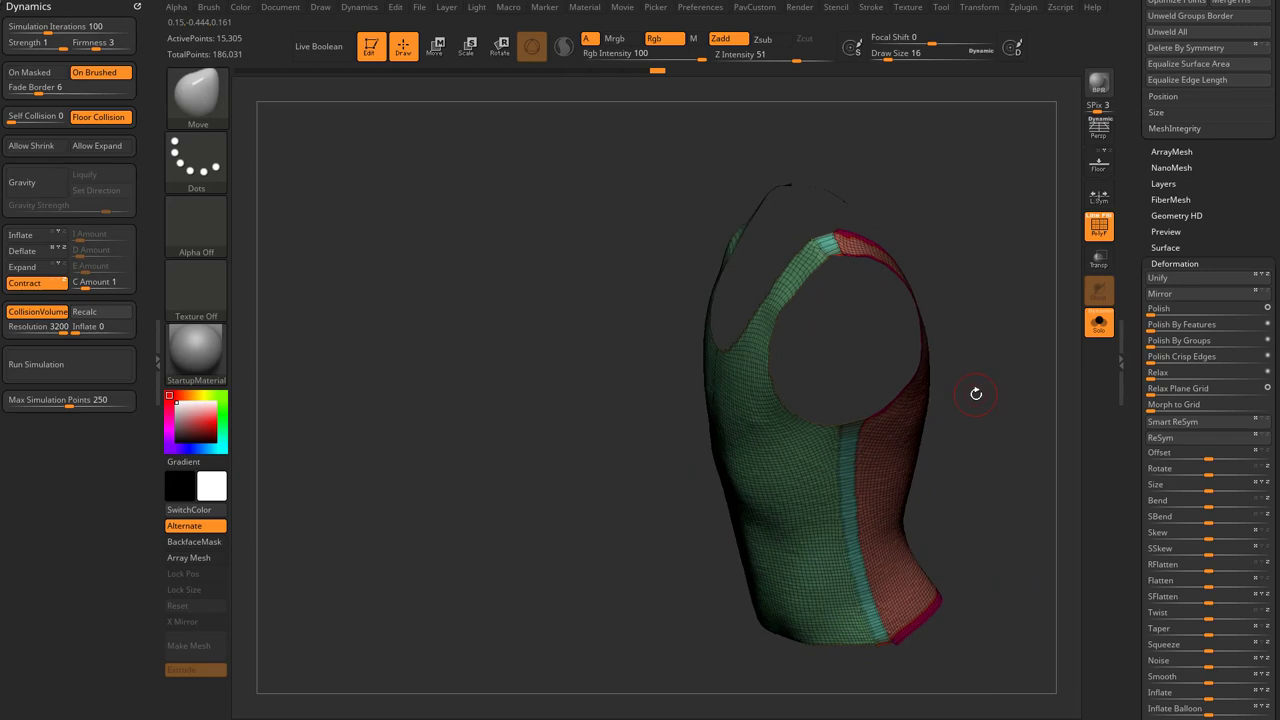
{"action": "left_click", "coordinate": [771, 510], "text": "ctrl+shift"}
{"action": "left_click_drag", "start_coordinate": [953, 442], "coordinate": [1023, 494], "text": "ctrl+shift"}
{"action": "left_click", "coordinate": [908, 470], "text": "ctrl+shift"}
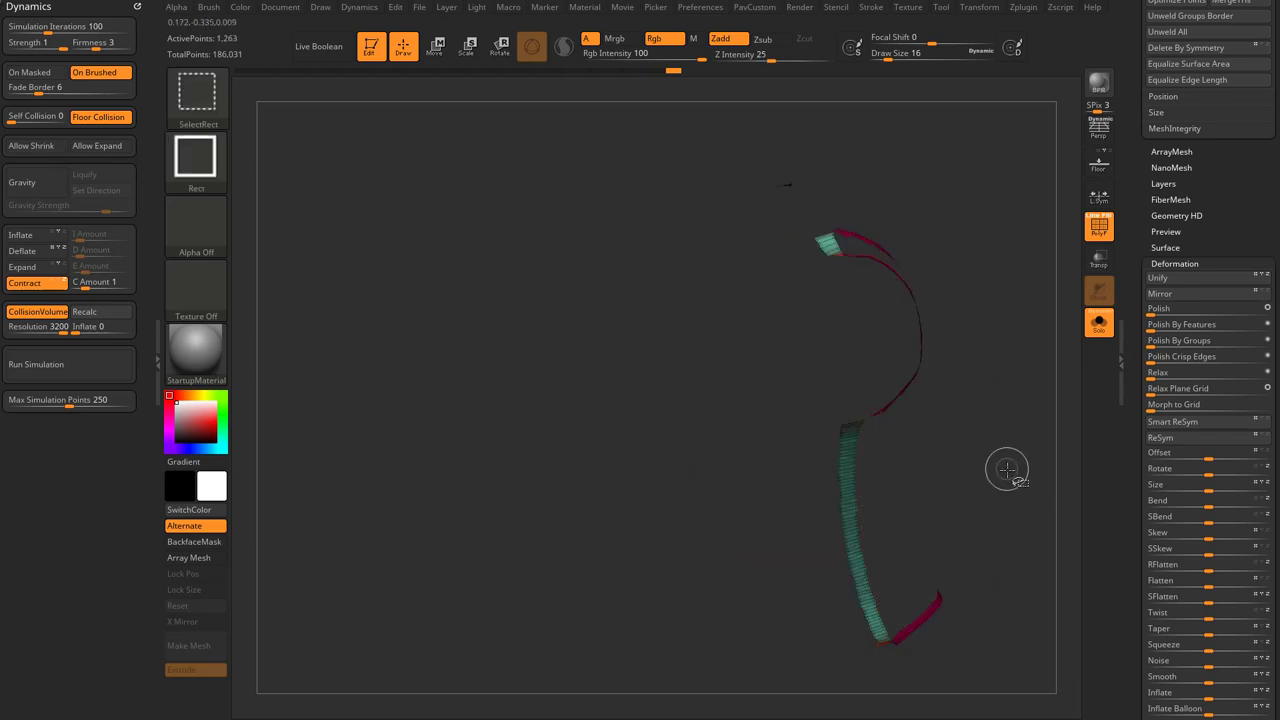
{"action": "left_click", "coordinate": [983, 505], "text": "ctrl+shift"}
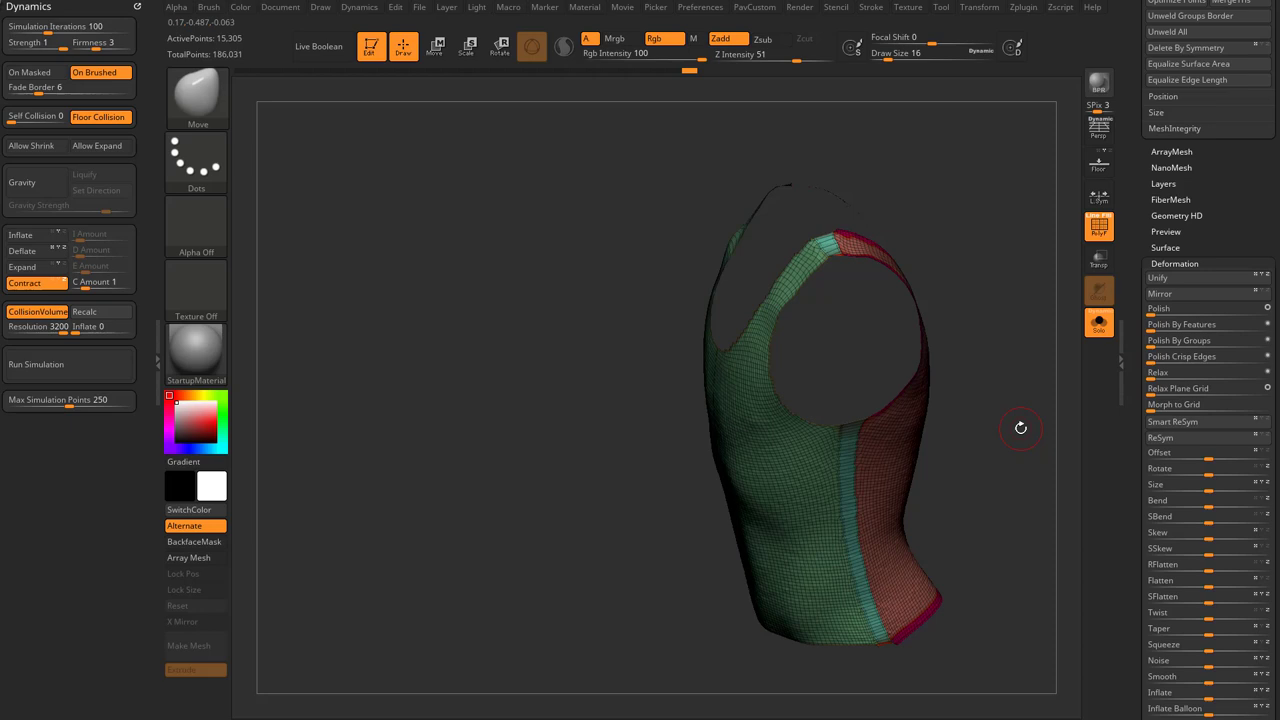
Merge the tank top's panels into a single polygroup, smooth it with Polish By Features, and turn off the polyframes.
{"action": "key", "text": "ctrl+w"}
{"action": "left_click_drag", "start_coordinate": [1011, 429], "coordinate": [1050, 406]}
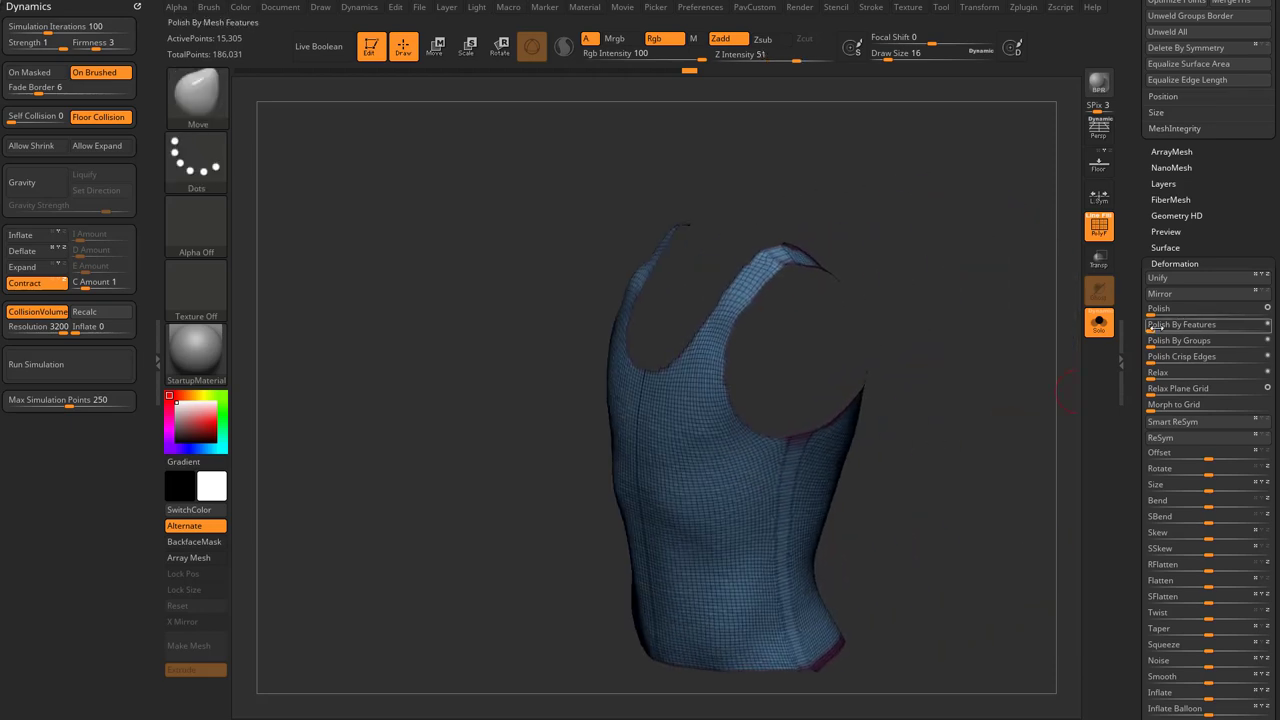
{"action": "left_click", "coordinate": [1157, 328]}
{"action": "left_click", "coordinate": [1100, 229]}
Try Polish By Features on the tank top with its open-circle mode.
{"action": "left_click_drag", "start_coordinate": [1020, 309], "coordinate": [1057, 308]}
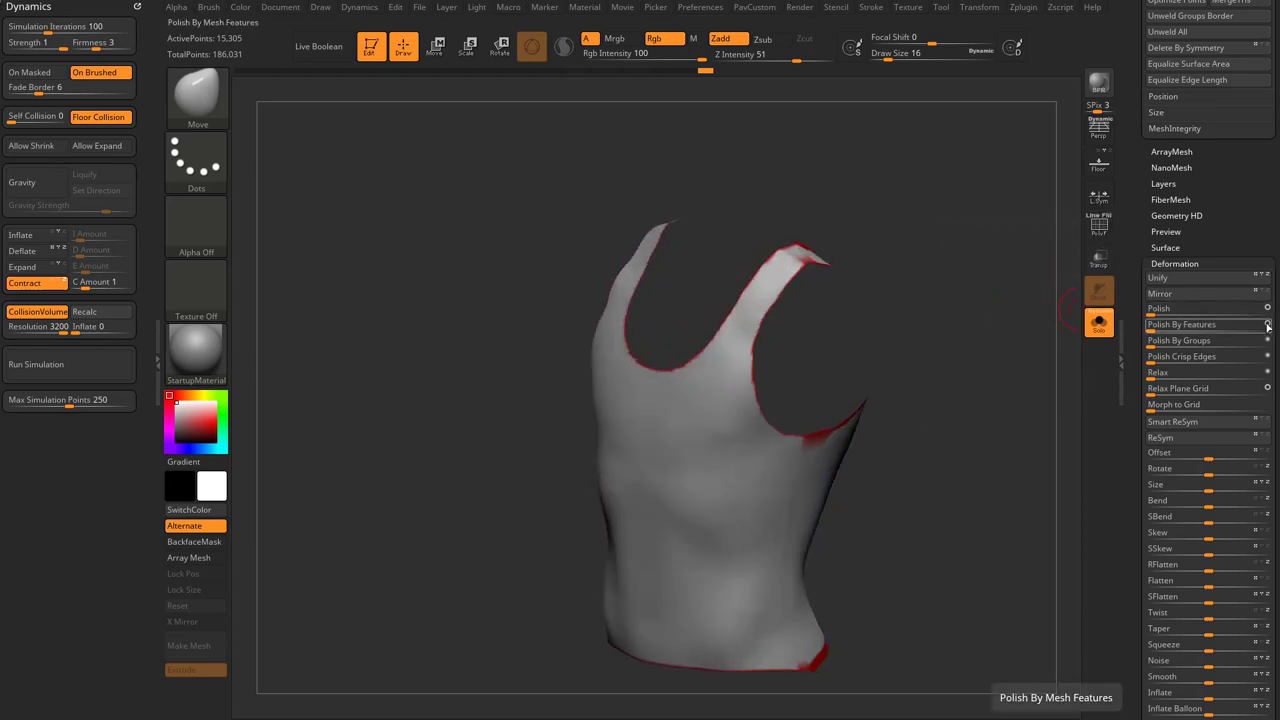
{"action": "left_click", "coordinate": [1157, 326]}
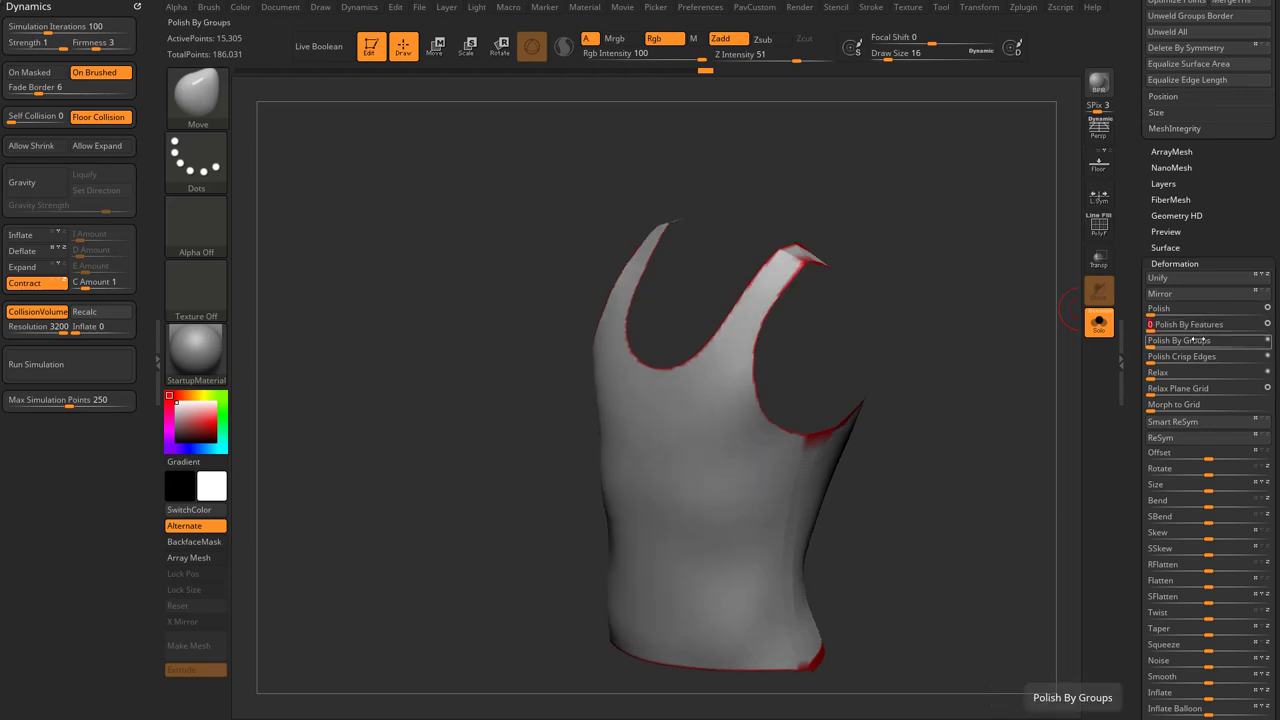
{"action": "left_click_drag", "start_coordinate": [959, 505], "coordinate": [956, 503]}
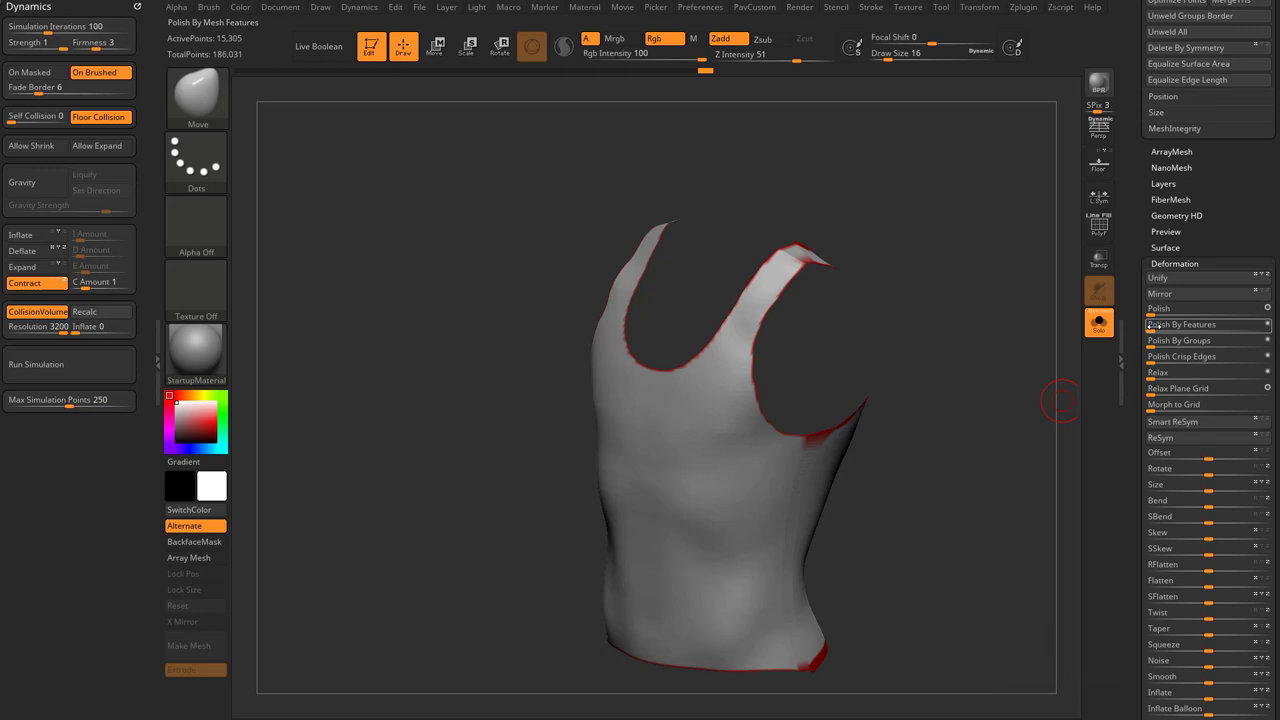
Mask the tank top's open edges with MaskByFeature, using only Border with Groups and Crease turned off.
{"action": "left_click_drag", "start_coordinate": [990, 394], "coordinate": [768, 424]}
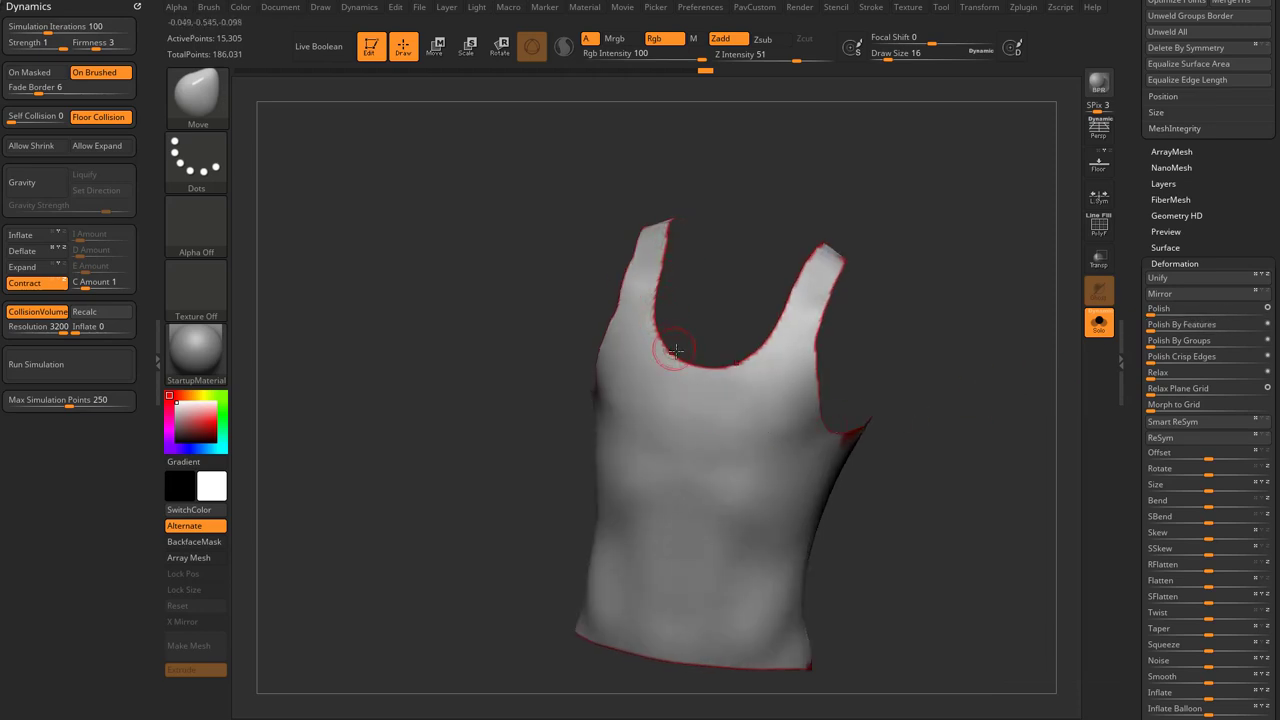
{"action": "left_click_drag", "start_coordinate": [960, 370], "coordinate": [910, 395]}
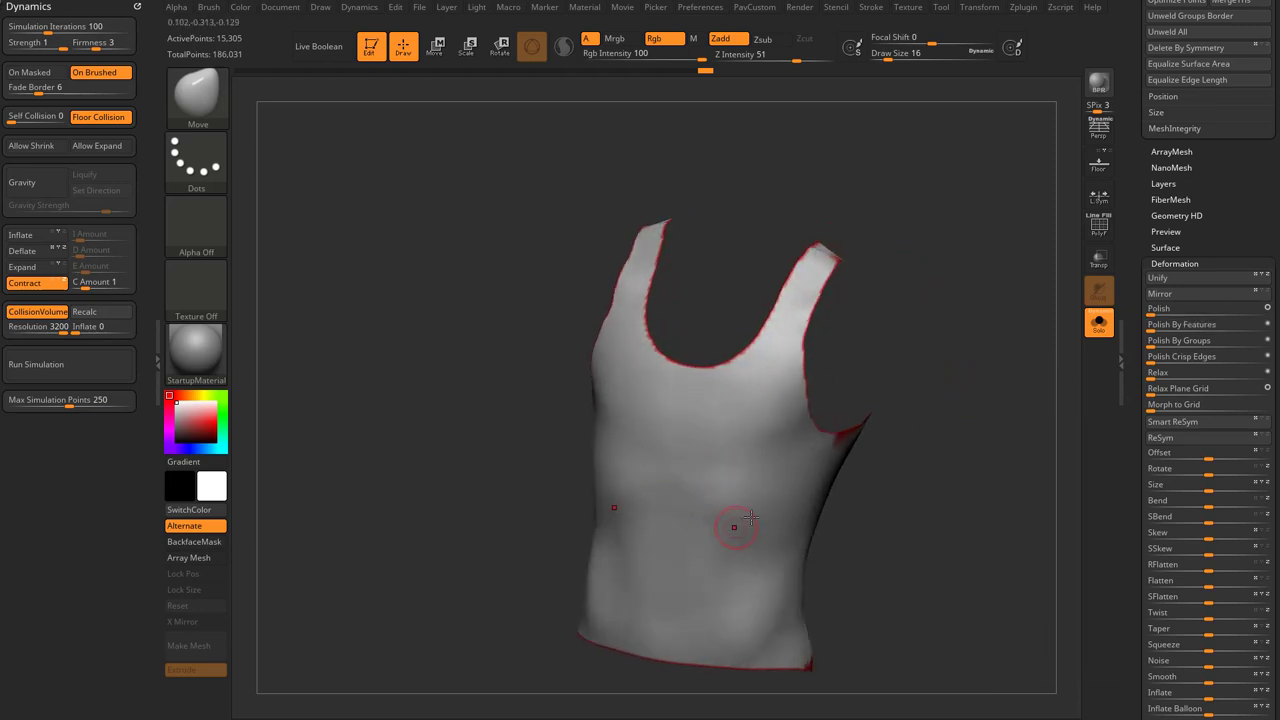
{"action": "scroll", "coordinate": [1138, 463], "scroll_direction": "down", "scroll_amount": 10}
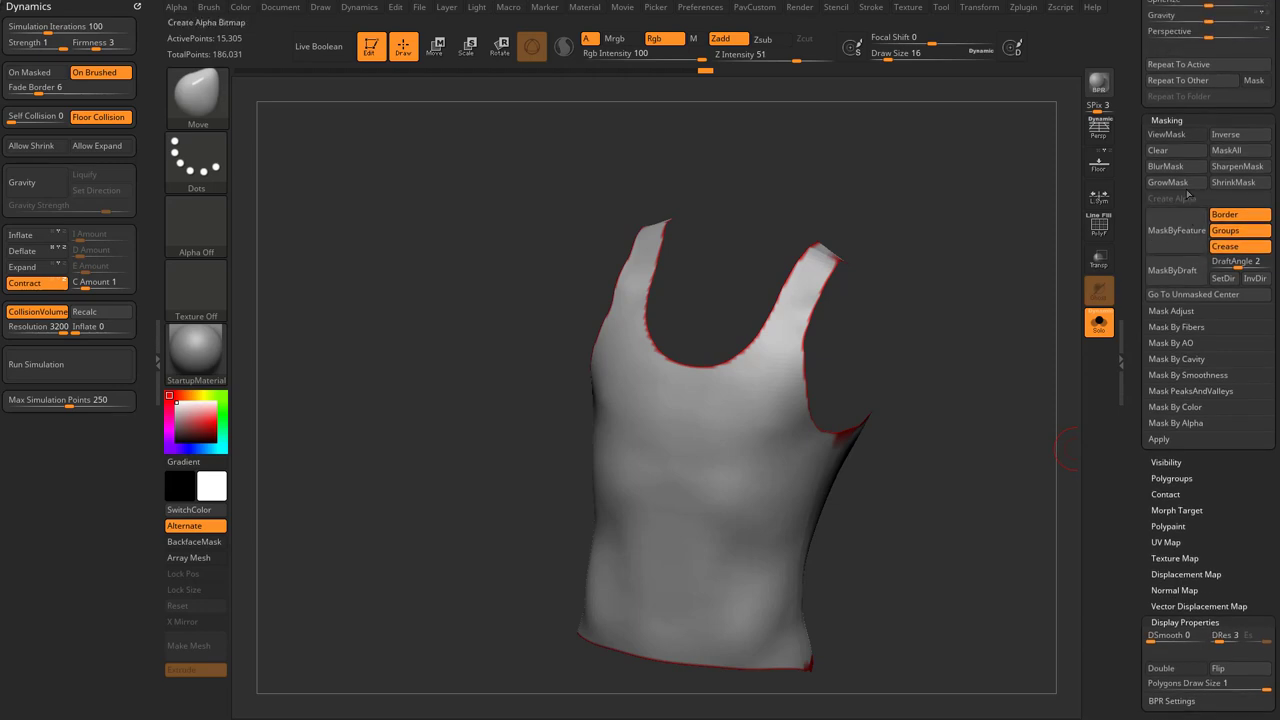
{"action": "left_click", "coordinate": [1235, 230]}
{"action": "left_click", "coordinate": [1236, 246]}
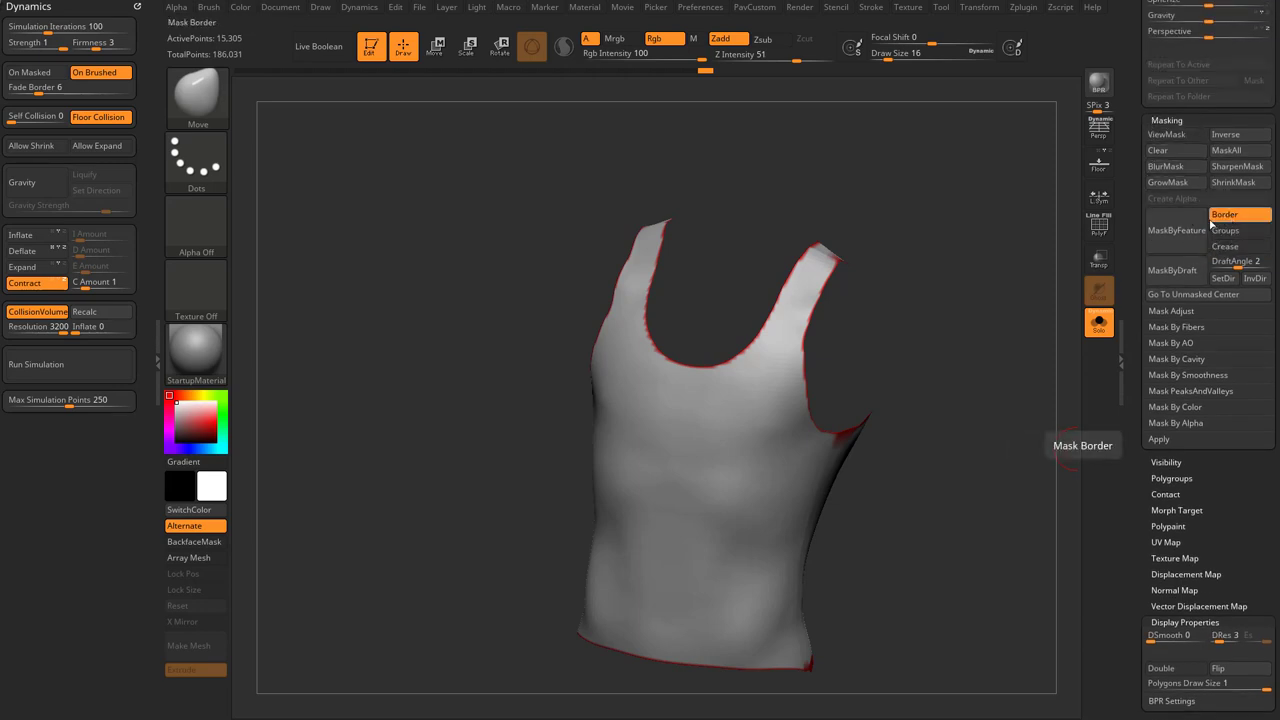
{"action": "left_click", "coordinate": [1178, 231]}
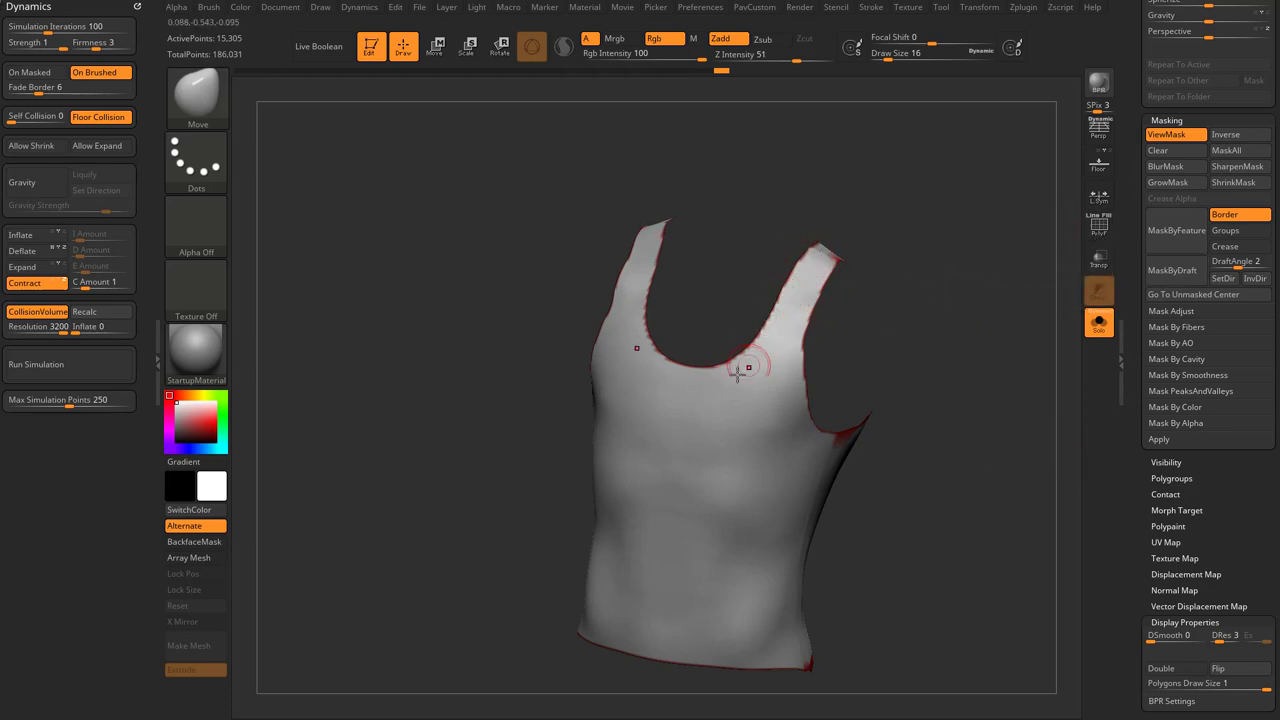
Grow the border mask and invert it so only the edges are unmasked, and return to the Deformation settings.
{"action": "left_click", "coordinate": [1172, 183]}
{"action": "left_click", "coordinate": [975, 262], "text": "ctrl"}
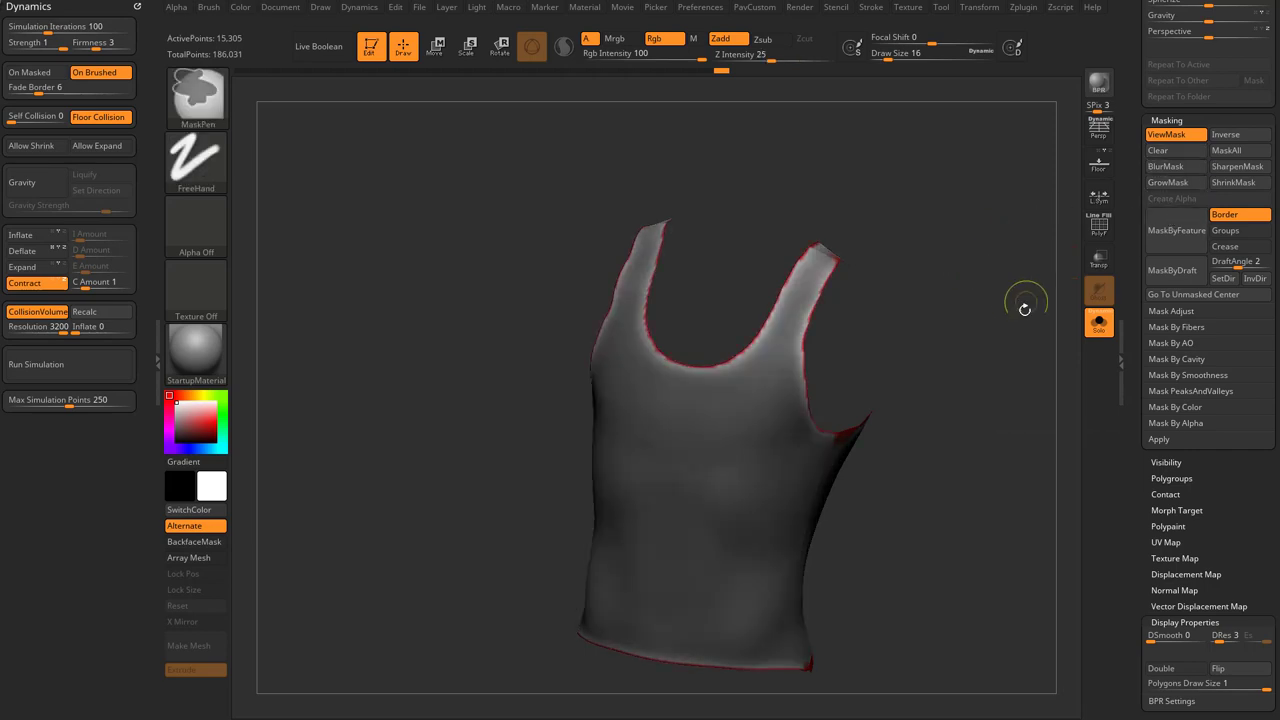
{"action": "left_click_drag", "start_coordinate": [1133, 338], "coordinate": [1133, 523]}
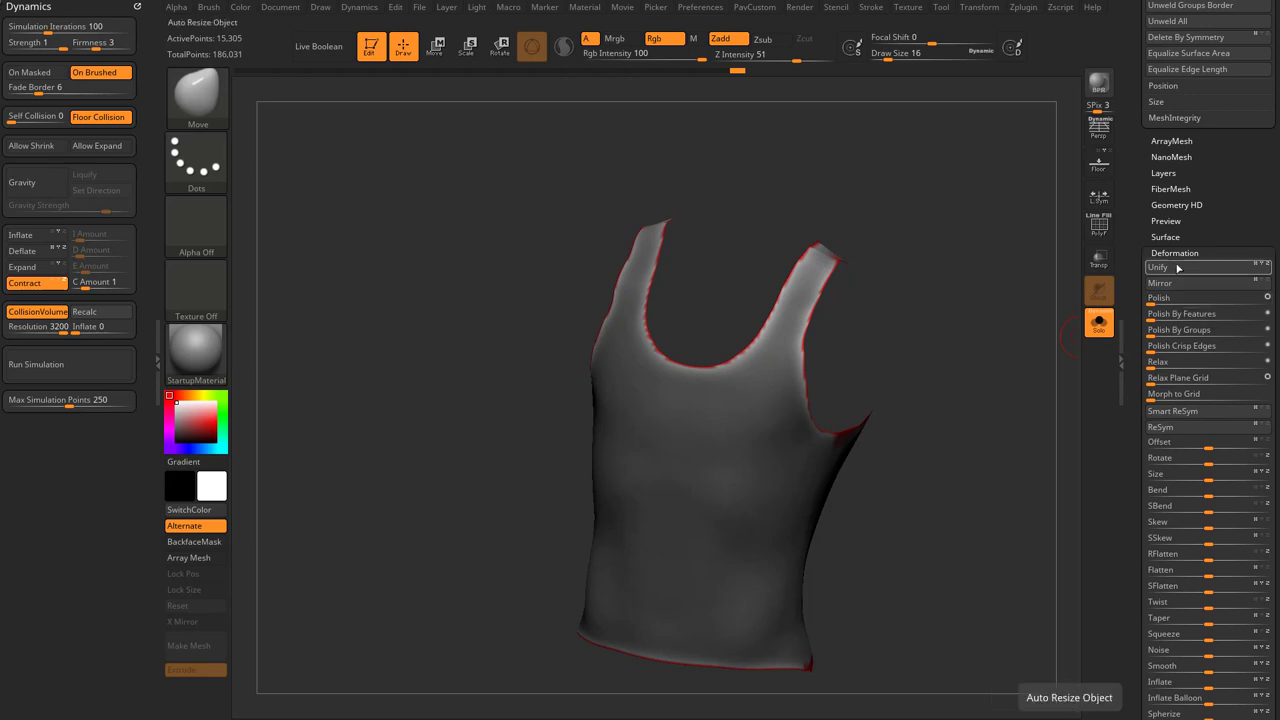
Smooth the tank top's unmasked edges with Polish By Features and clear the mask.
{"action": "left_click", "coordinate": [1149, 315]}
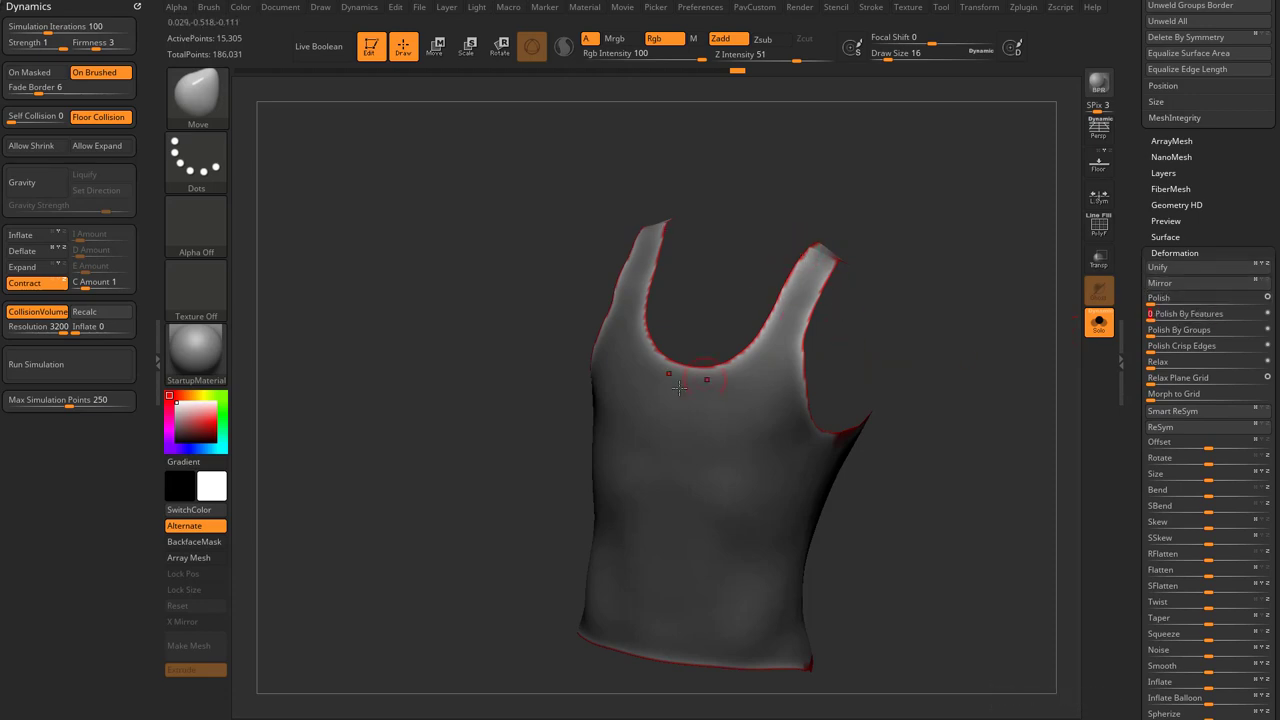
{"action": "left_click_drag", "start_coordinate": [1003, 339], "coordinate": [955, 305], "text": "ctrl"}
{"action": "left_click_drag", "start_coordinate": [955, 406], "coordinate": [806, 445], "text": "shift"}
{"action": "scroll", "coordinate": [1168, 274], "scroll_direction": "up", "scroll_amount": 10}
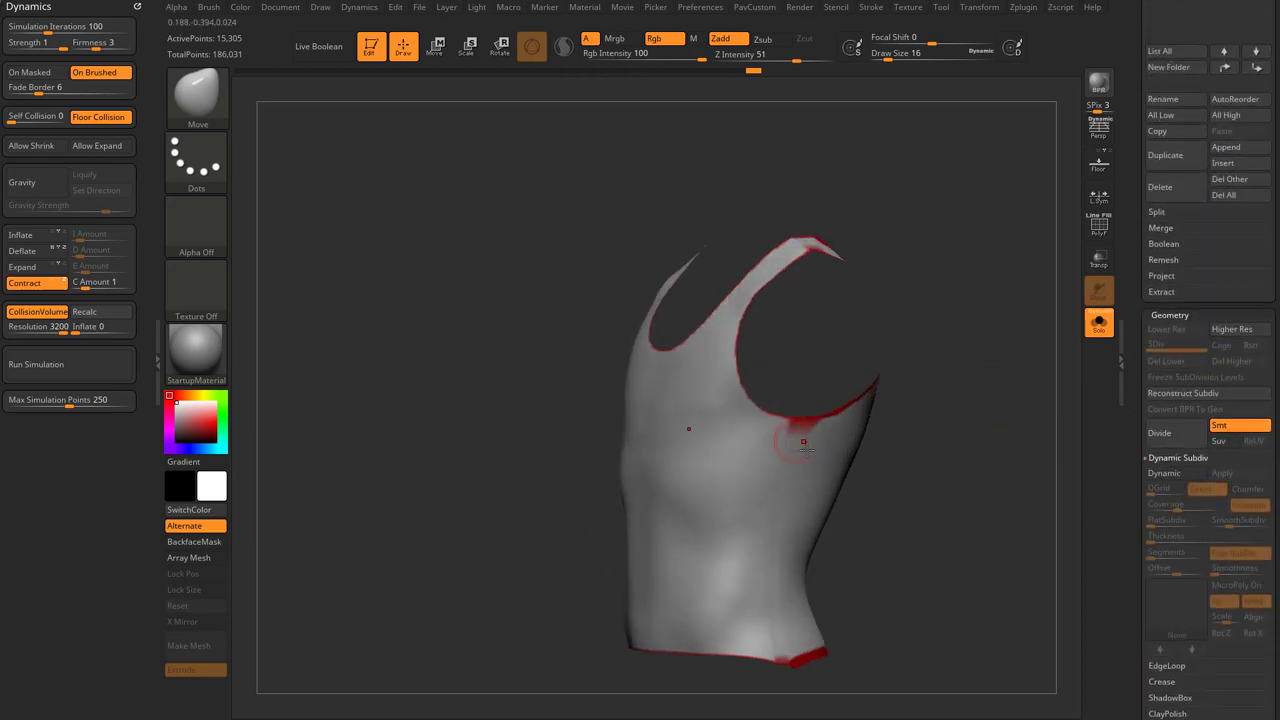
{"action": "scroll", "coordinate": [1214, 415], "scroll_direction": "up", "scroll_amount": 5}
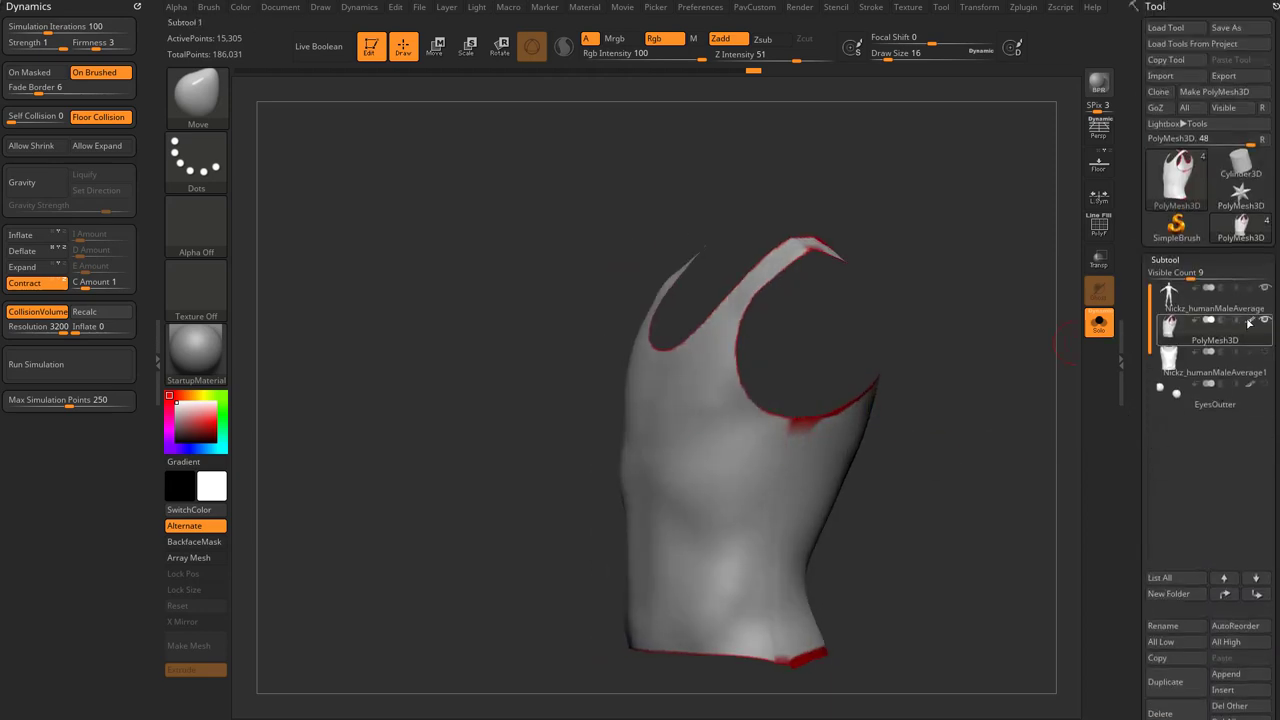
{"action": "left_click", "coordinate": [1170, 362]}
{"action": "scroll", "coordinate": [1134, 421], "scroll_direction": "down", "scroll_amount": 5}
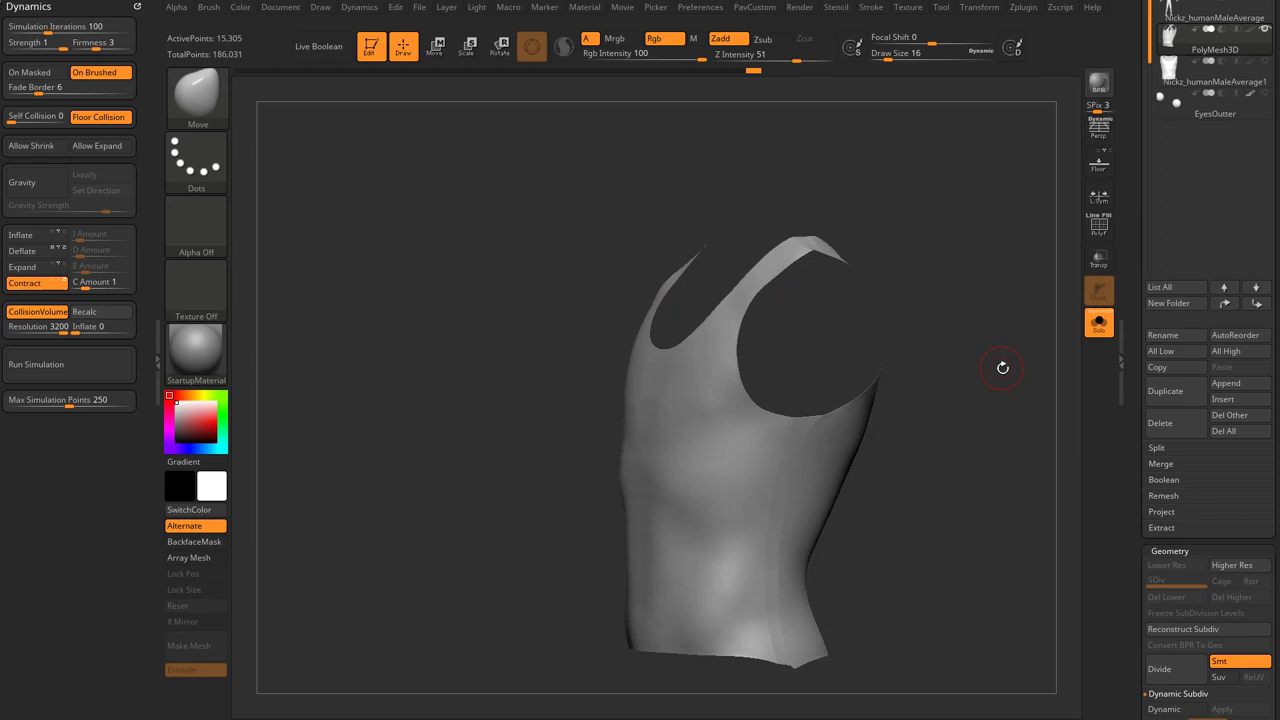
Adjust the tank top's shoulder strap and lower side with the Move brush, at draw size 9 for the strap and 23 for the side.
{"action": "left_click_drag", "start_coordinate": [1003, 366], "coordinate": [891, 417]}
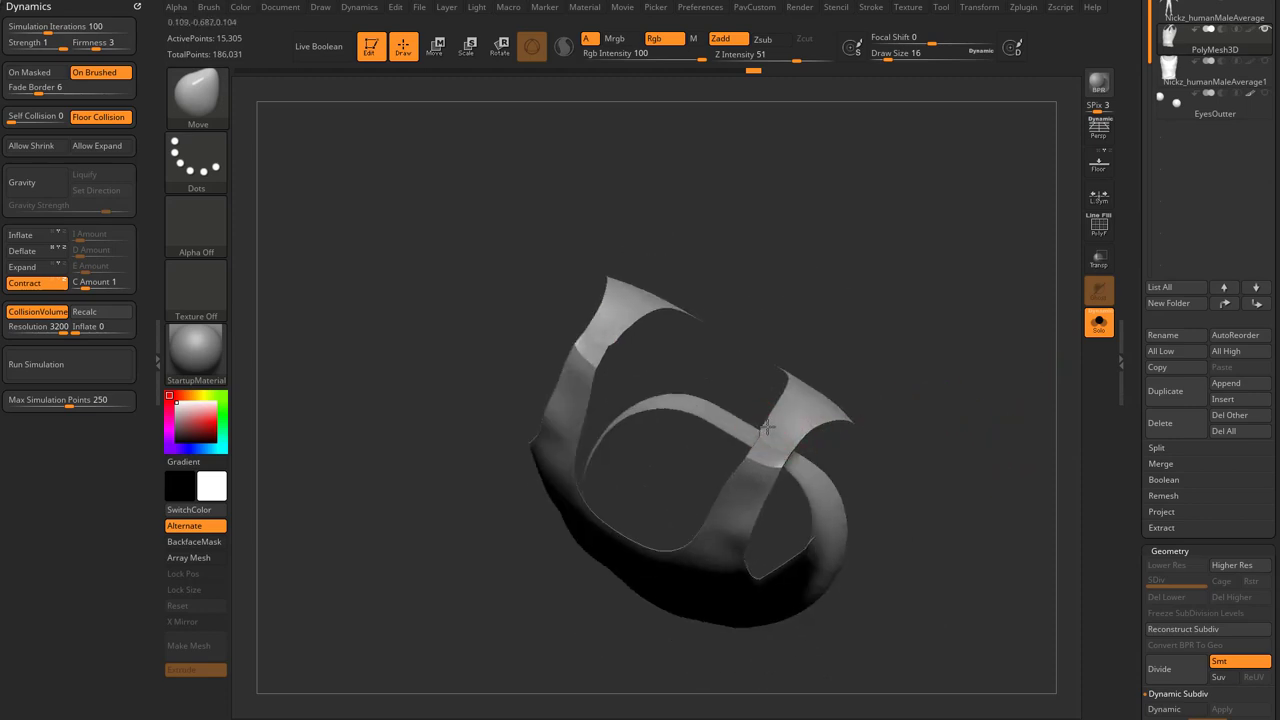
{"action": "left_click_drag", "start_coordinate": [766, 427], "coordinate": [774, 431]}
{"action": "key", "text": "["}
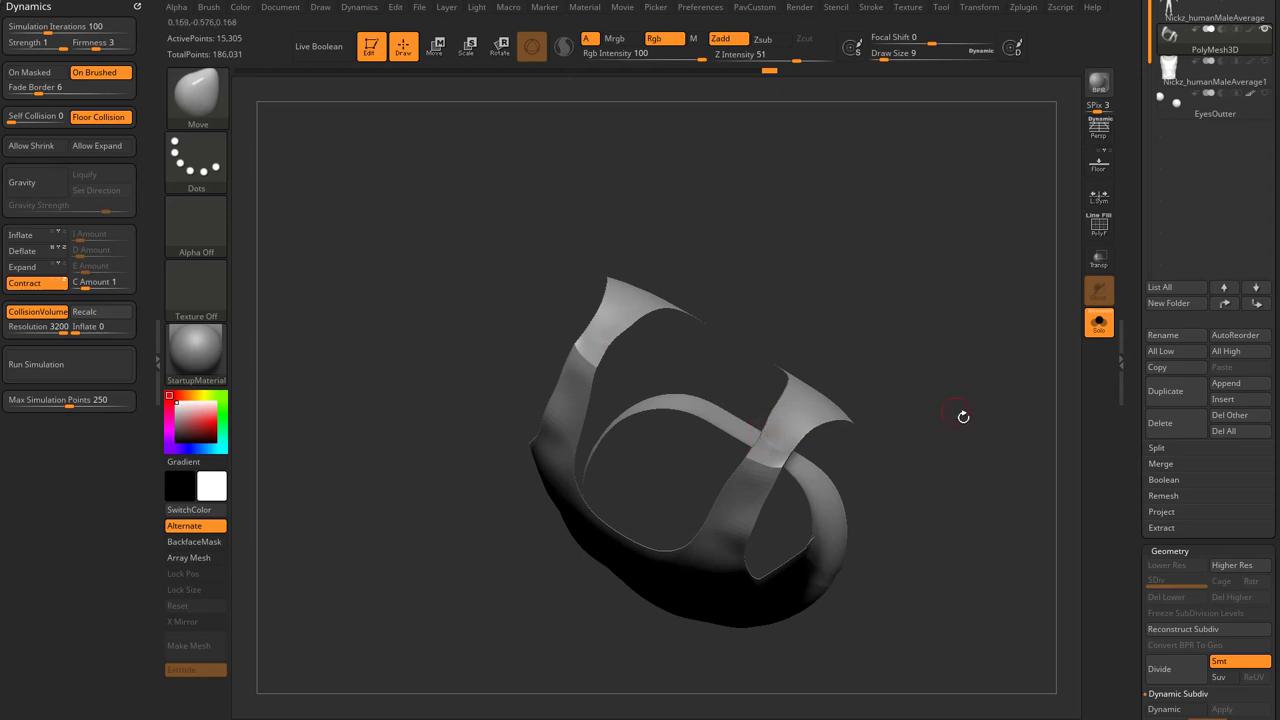
{"action": "mouse_move", "coordinate": [963, 416]}
{"action": "left_mouse_down"}
{"action": "mouse_move", "coordinate": [937, 340]}
{"action": "mouse_move", "coordinate": [980, 420]}
{"action": "mouse_move", "coordinate": [831, 371]}
{"action": "mouse_move", "coordinate": [937, 400]}
{"action": "mouse_move", "coordinate": [900, 392]}
{"action": "left_mouse_up"}
{"action": "left_click_drag", "start_coordinate": [757, 649], "coordinate": [781, 609], "text": "alt"}
{"action": "key", "text": "bracketright"}
{"action": "key", "text": "bracketright"}
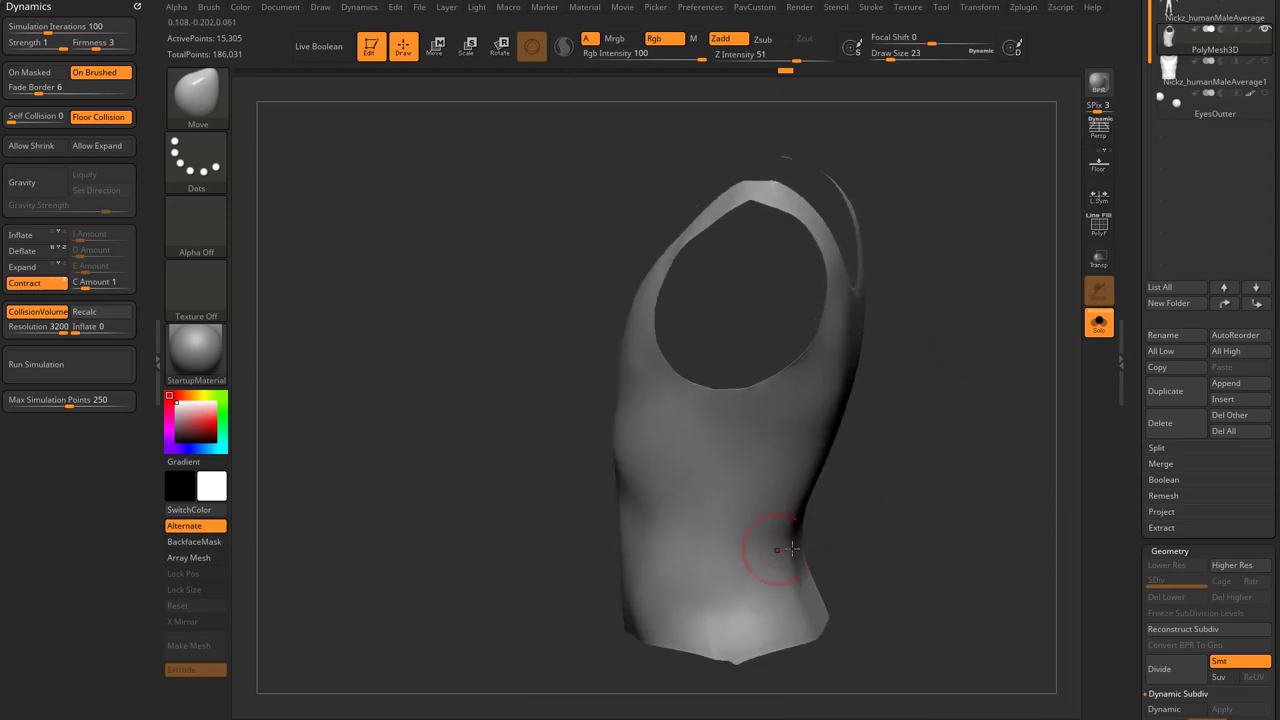
{"action": "left_click_drag", "start_coordinate": [791, 549], "coordinate": [874, 471]}
Try smoothing the tank top's bottom hem with the Smooth brush, and undo the stroke.
{"action": "key", "text": "shift"}
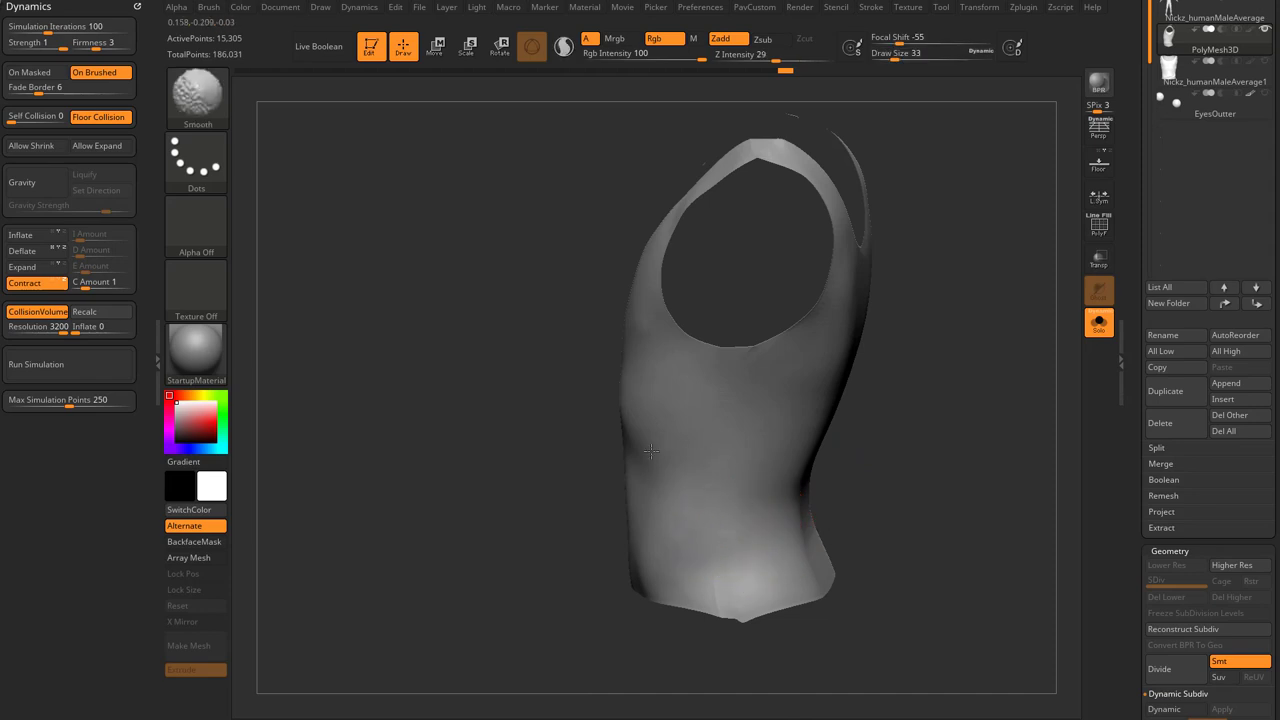
{"action": "left_click_drag", "start_coordinate": [908, 449], "coordinate": [760, 560]}
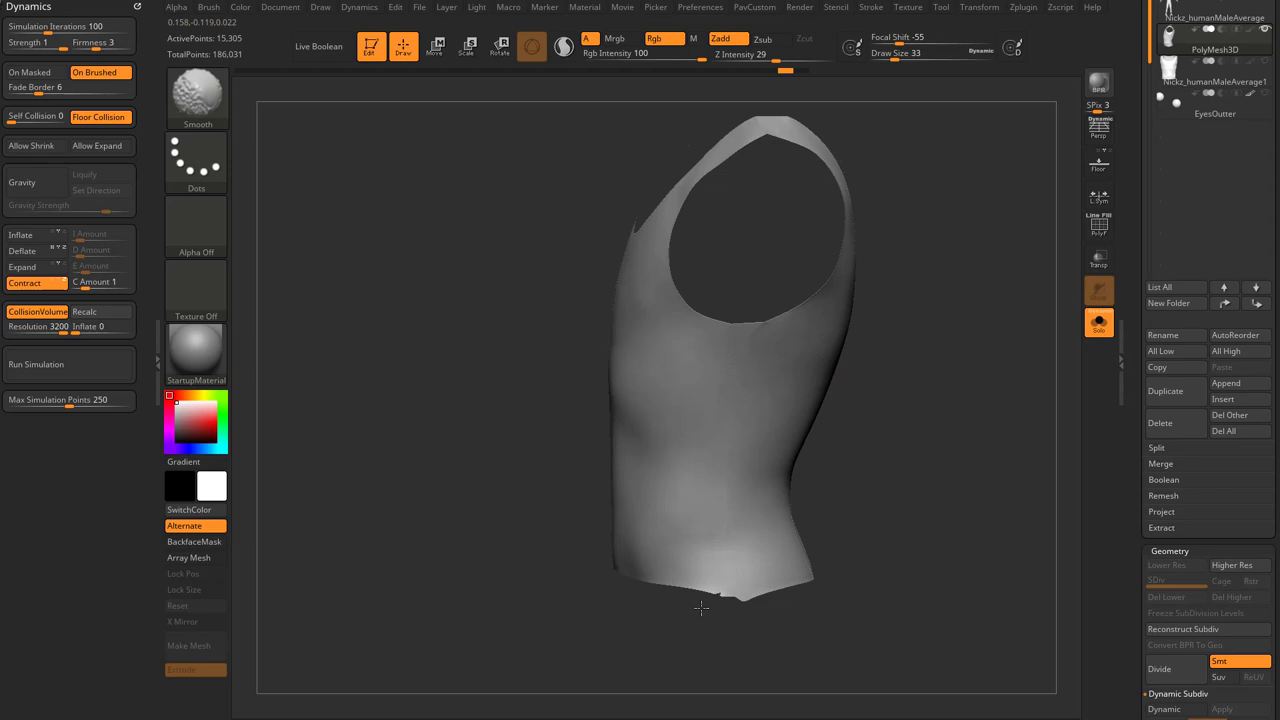
{"action": "left_click_drag", "start_coordinate": [713, 603], "coordinate": [784, 592], "text": "shift"}
{"action": "key", "text": "ctrl+z"}
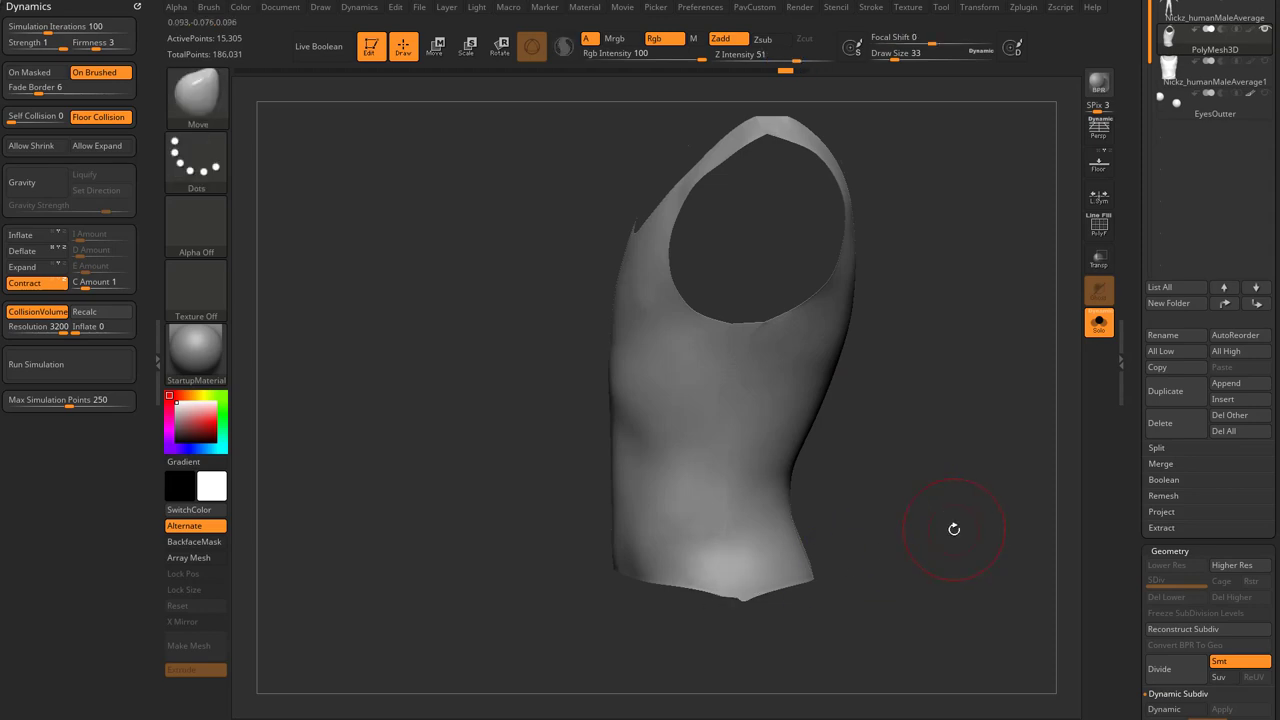
Examine the Smooth Brush Modifiers, including the minimum connected points and PolishStrength settings.
{"action": "left_click", "coordinate": [210, 9]}
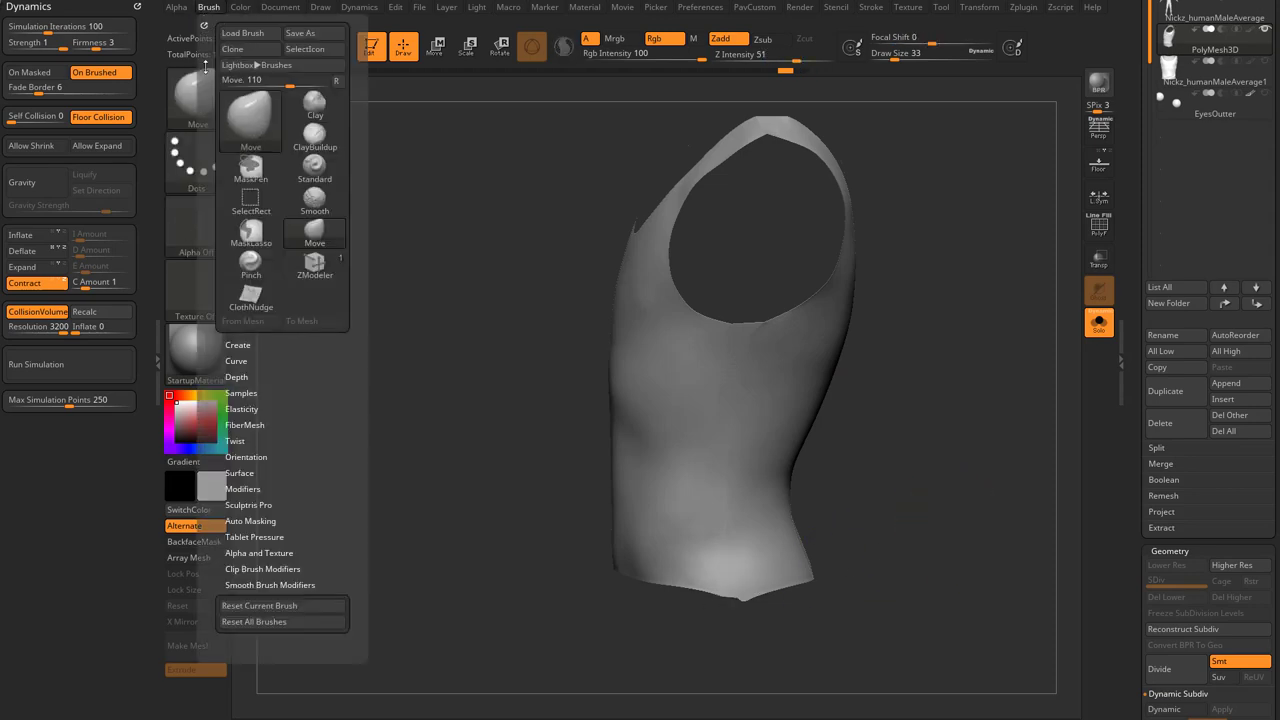
{"action": "key", "text": "shift"}
{"action": "left_click", "coordinate": [256, 584]}
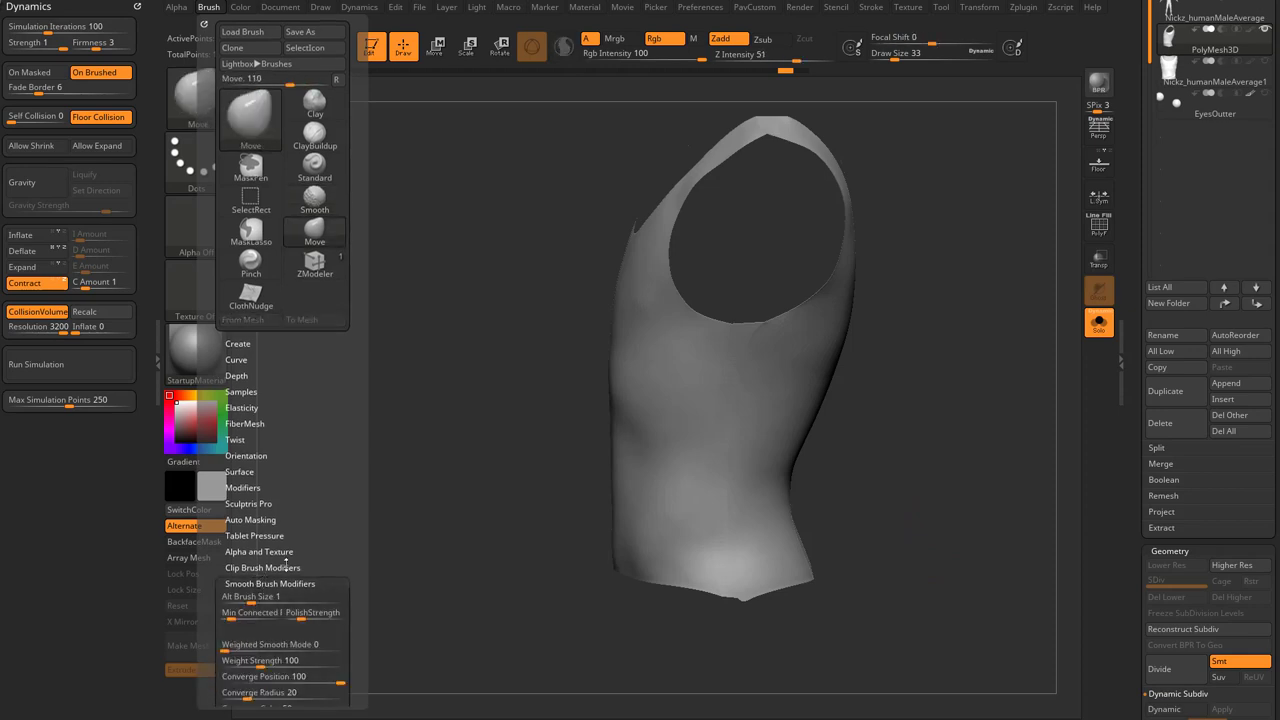
{"action": "scroll", "coordinate": [280, 530], "scroll_direction": "down", "scroll_amount": 3}
{"action": "key", "text": "shift"}
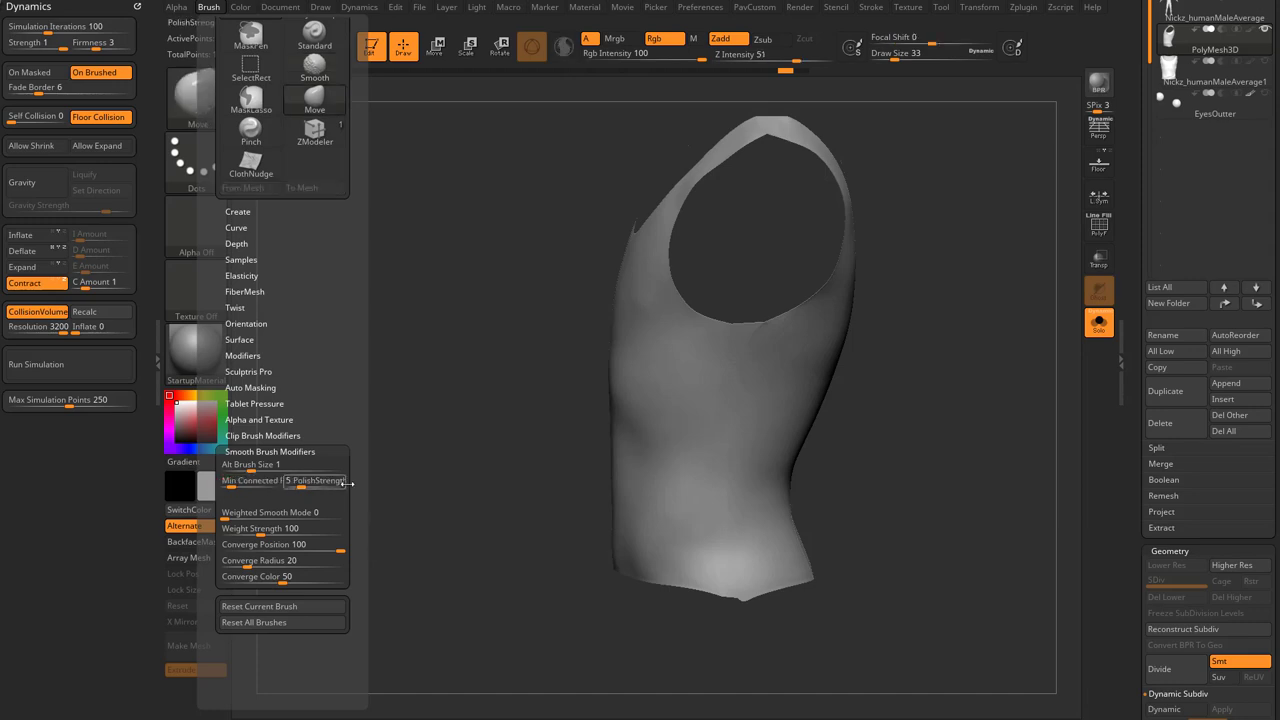
{"action": "left_click_drag", "start_coordinate": [762, 586], "coordinate": [608, 500], "text": "shift"}
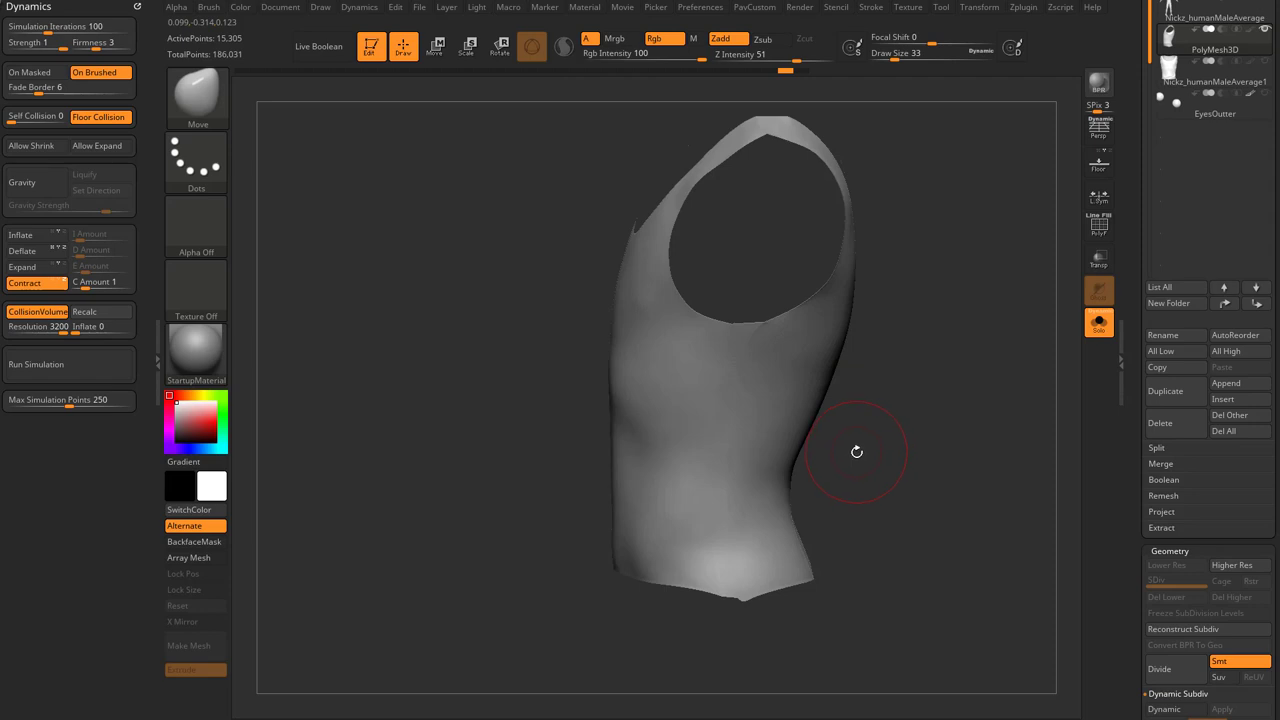
Switch to the MoveAccu brush at draw size 22 and even out the pointed dip in the hem at the tank top's side.
{"action": "key", "text": "b"}
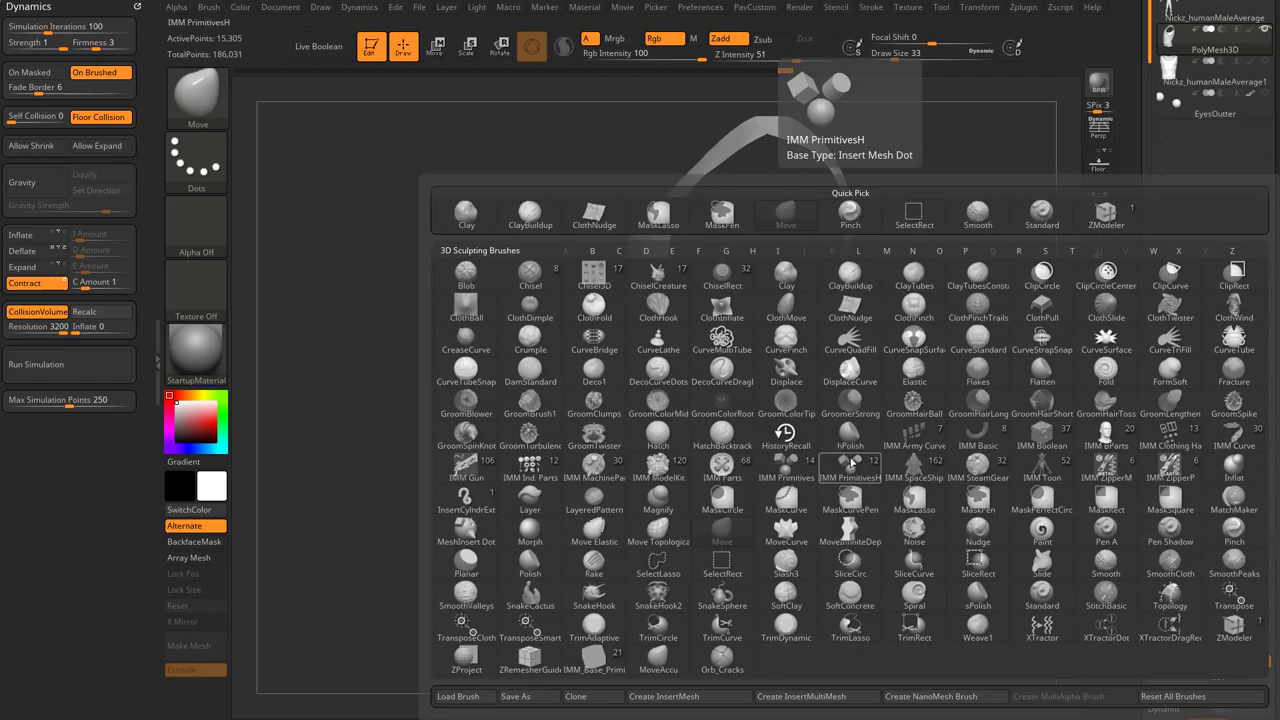
{"action": "key", "text": "s"}
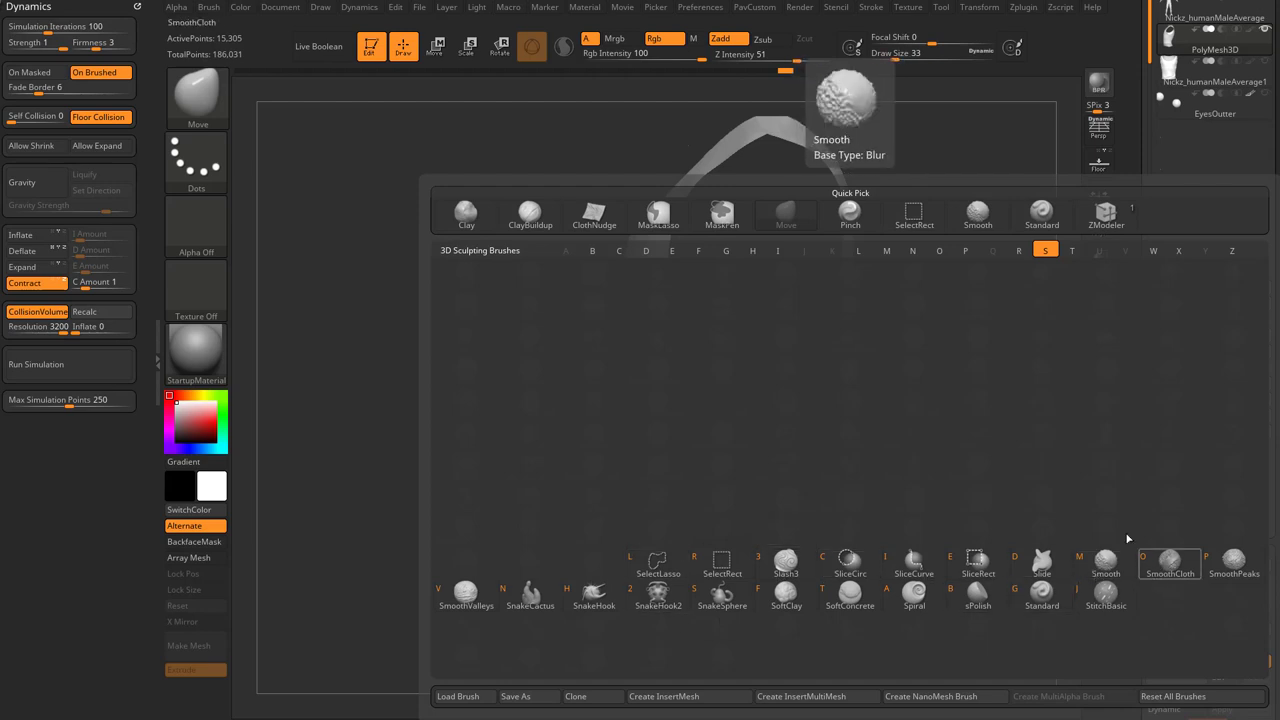
{"action": "left_click", "coordinate": [1160, 575]}
{"action": "mouse_move", "coordinate": [865, 448]}
{"action": "left_mouse_down"}
{"action": "mouse_move", "coordinate": [877, 489]}
{"action": "mouse_move", "coordinate": [857, 487]}
{"action": "left_mouse_up"}
{"action": "key", "text": "s"}
{"action": "left_click_drag", "start_coordinate": [387, 505], "coordinate": [857, 409]}
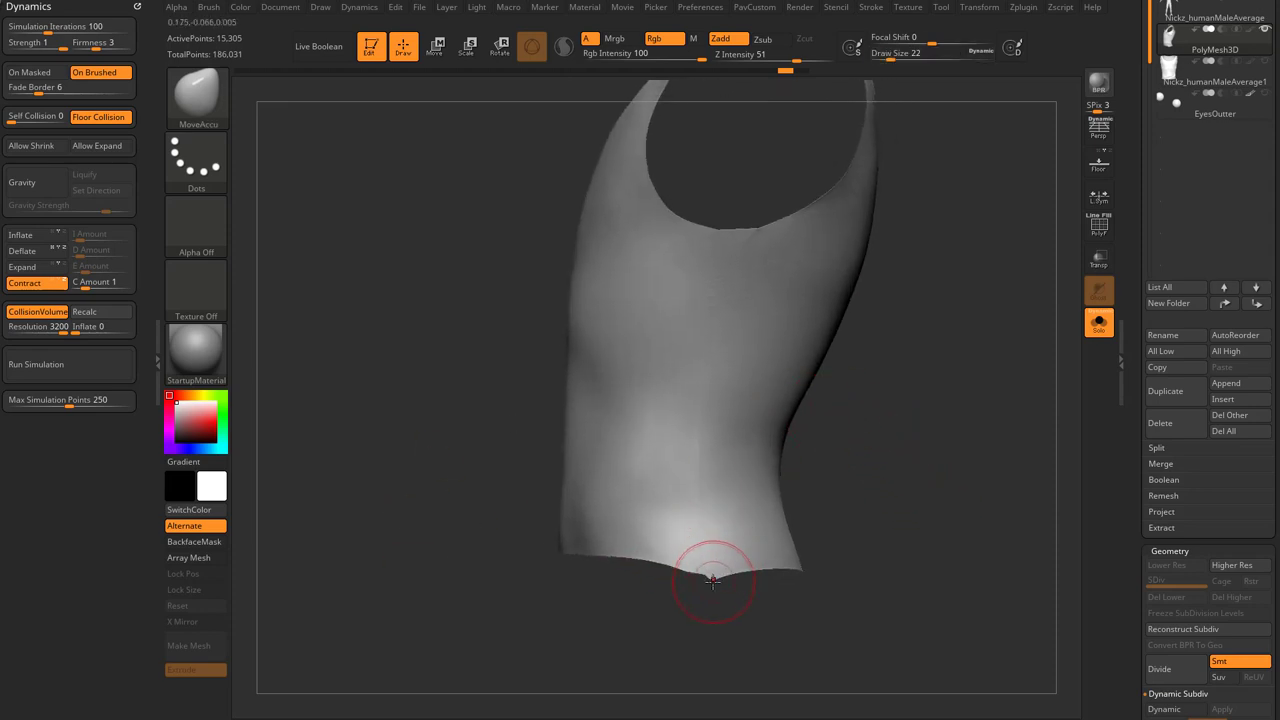
{"action": "mouse_move", "coordinate": [680, 591]}
{"action": "left_mouse_down"}
{"action": "mouse_move", "coordinate": [668, 593]}
{"action": "mouse_move", "coordinate": [706, 558]}
{"action": "mouse_move", "coordinate": [880, 523]}
{"action": "mouse_move", "coordinate": [863, 529]}
{"action": "mouse_move", "coordinate": [917, 486]}
{"action": "mouse_move", "coordinate": [942, 516]}
{"action": "mouse_move", "coordinate": [966, 497]}
{"action": "mouse_move", "coordinate": [954, 520]}
{"action": "mouse_move", "coordinate": [853, 418]}
{"action": "left_mouse_up"}
Show the tank top's polyframes and switch to the SkinShade4 material.
{"action": "left_click_drag", "start_coordinate": [1138, 515], "coordinate": [1096, 348]}
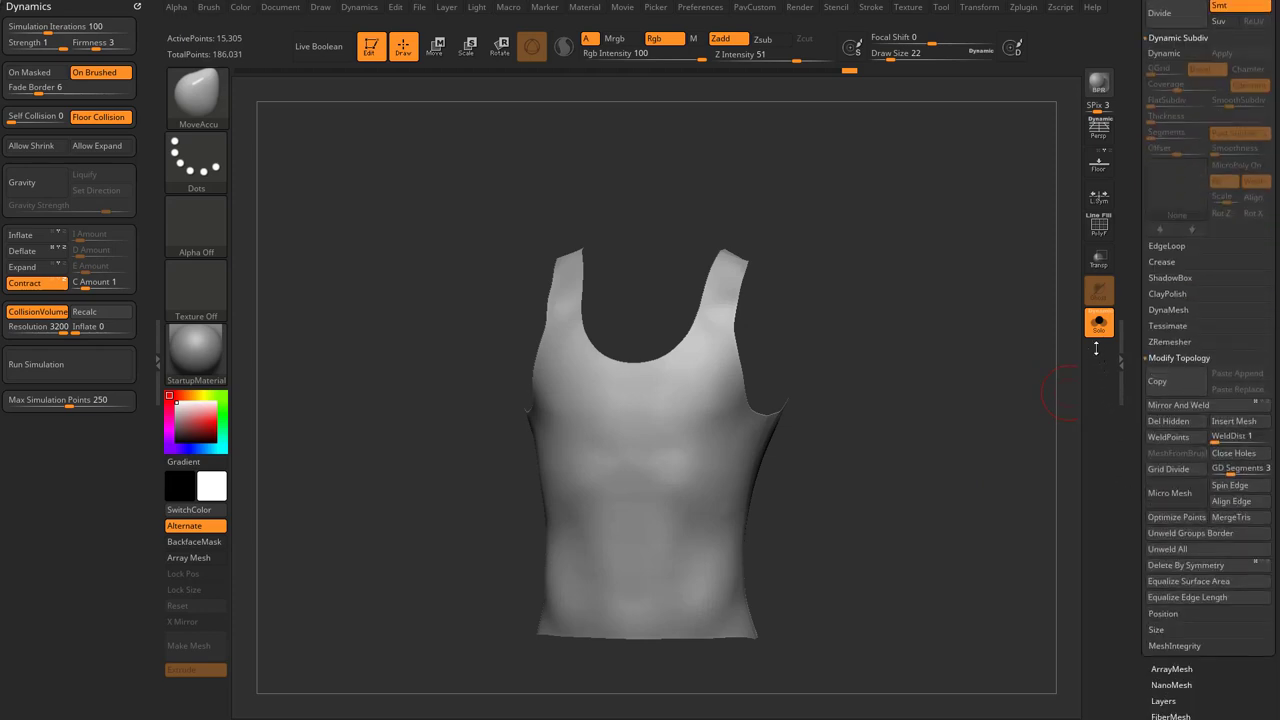
{"action": "left_click", "coordinate": [1100, 229]}
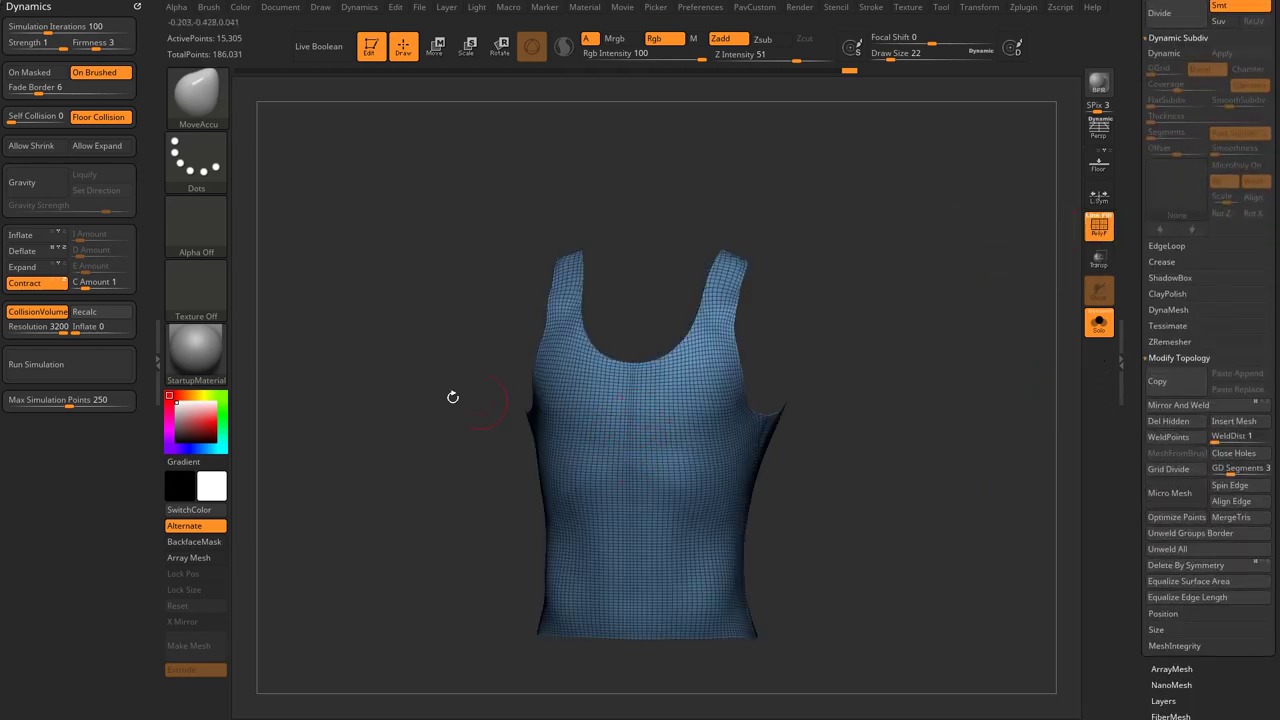
{"action": "left_click", "coordinate": [196, 348]}
{"action": "left_click", "coordinate": [1042, 592]}
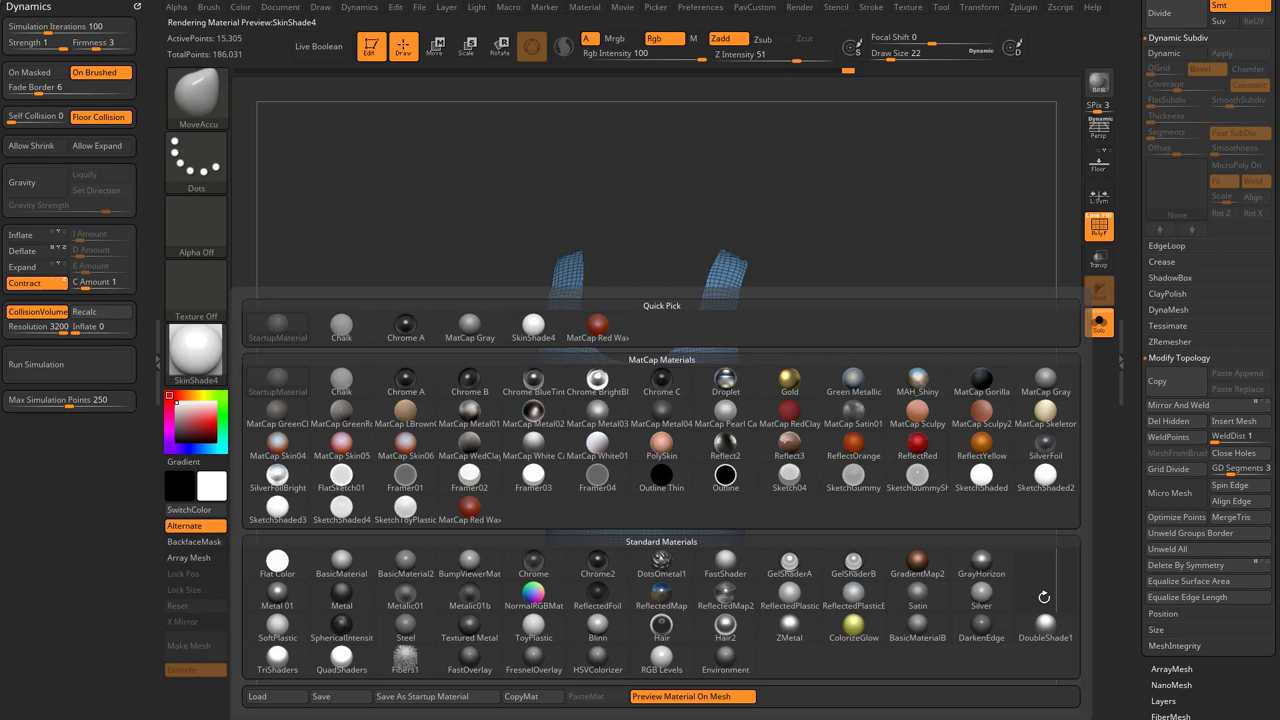
{"action": "left_click_drag", "start_coordinate": [1014, 575], "coordinate": [1013, 555]}
Reduce the tank top's topology by running ZRemesher four times with Half enabled and AdaptiveSize set to 11.
{"action": "left_click", "coordinate": [1157, 346], "text": "shift"}
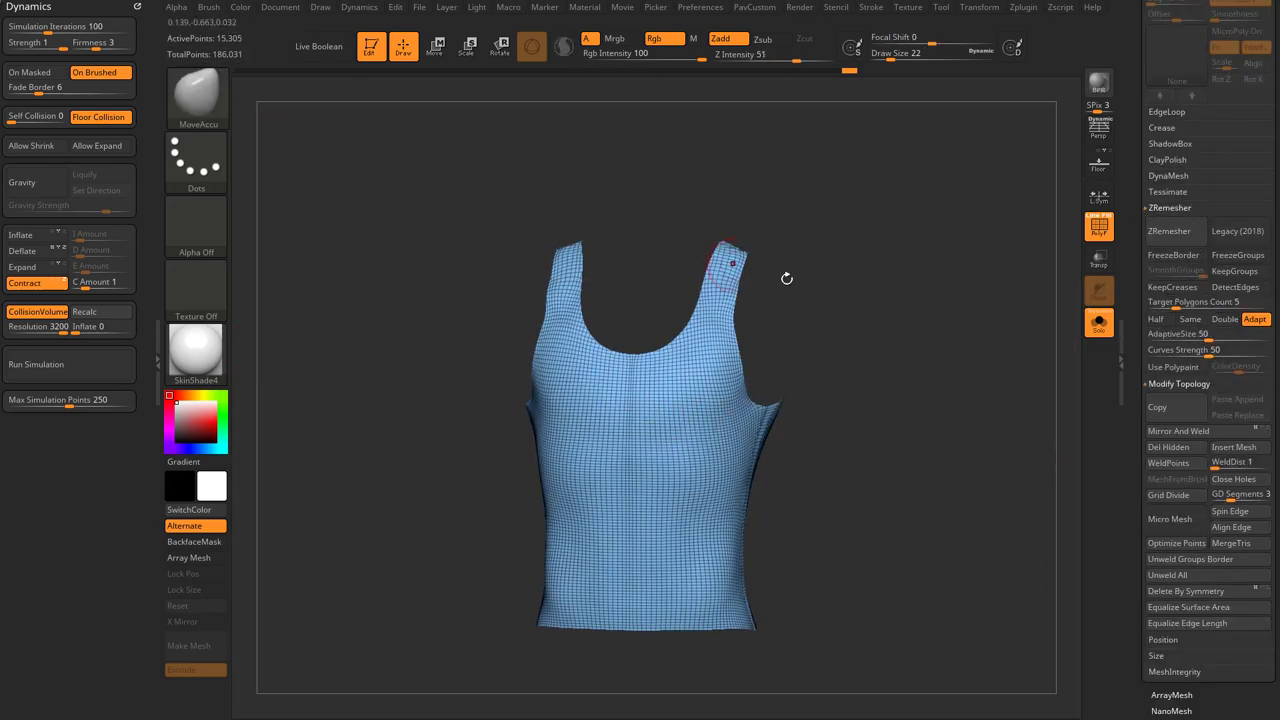
{"action": "left_click", "coordinate": [1173, 318]}
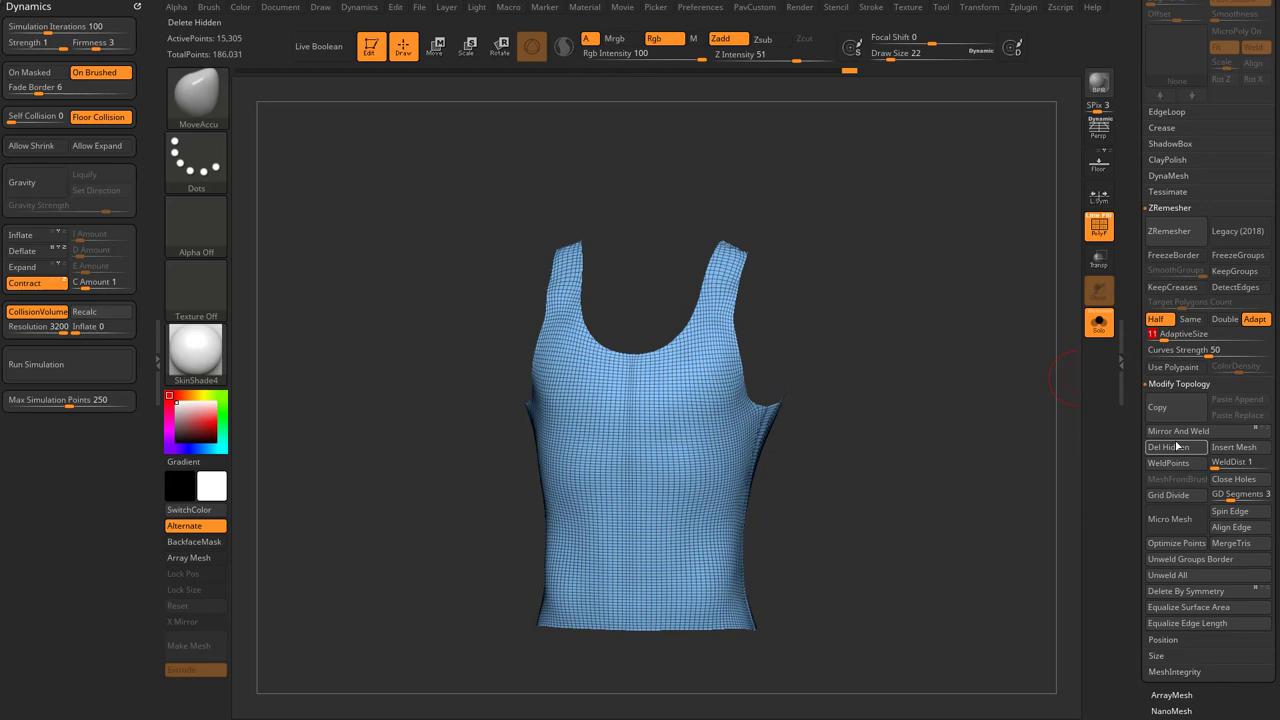
{"action": "left_click", "coordinate": [1186, 236]}
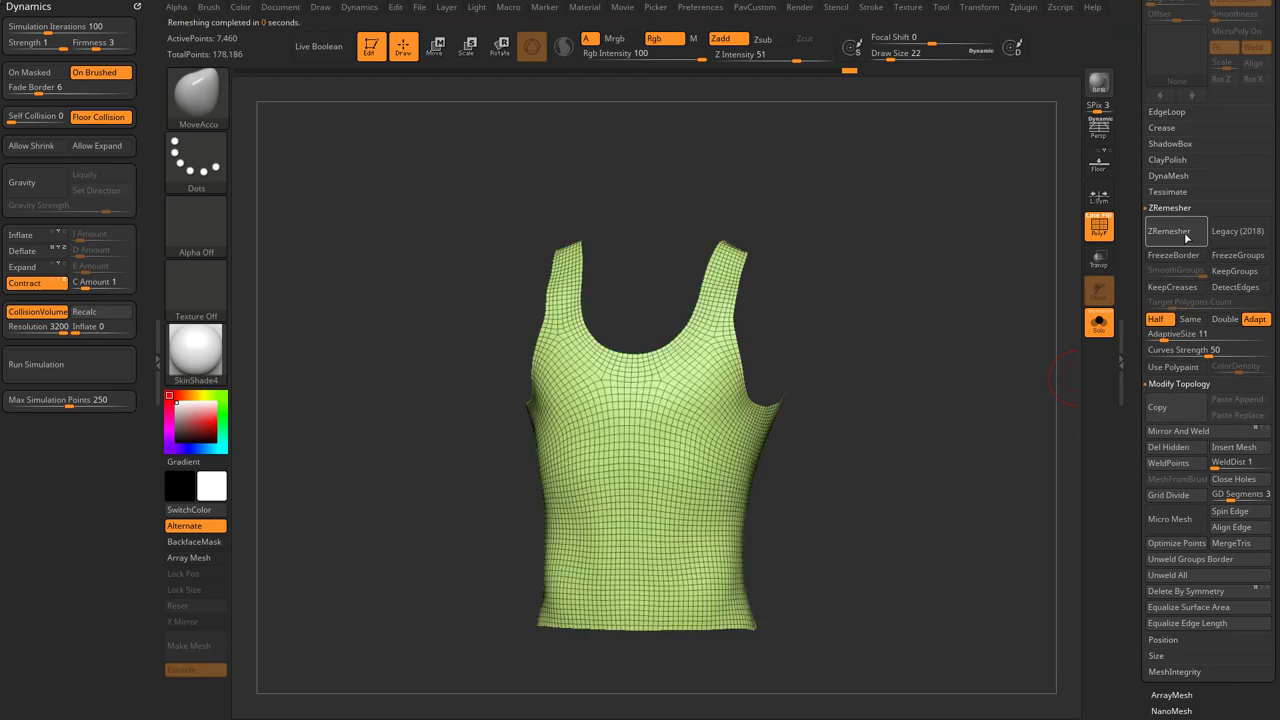
{"action": "left_click", "coordinate": [1174, 238]}
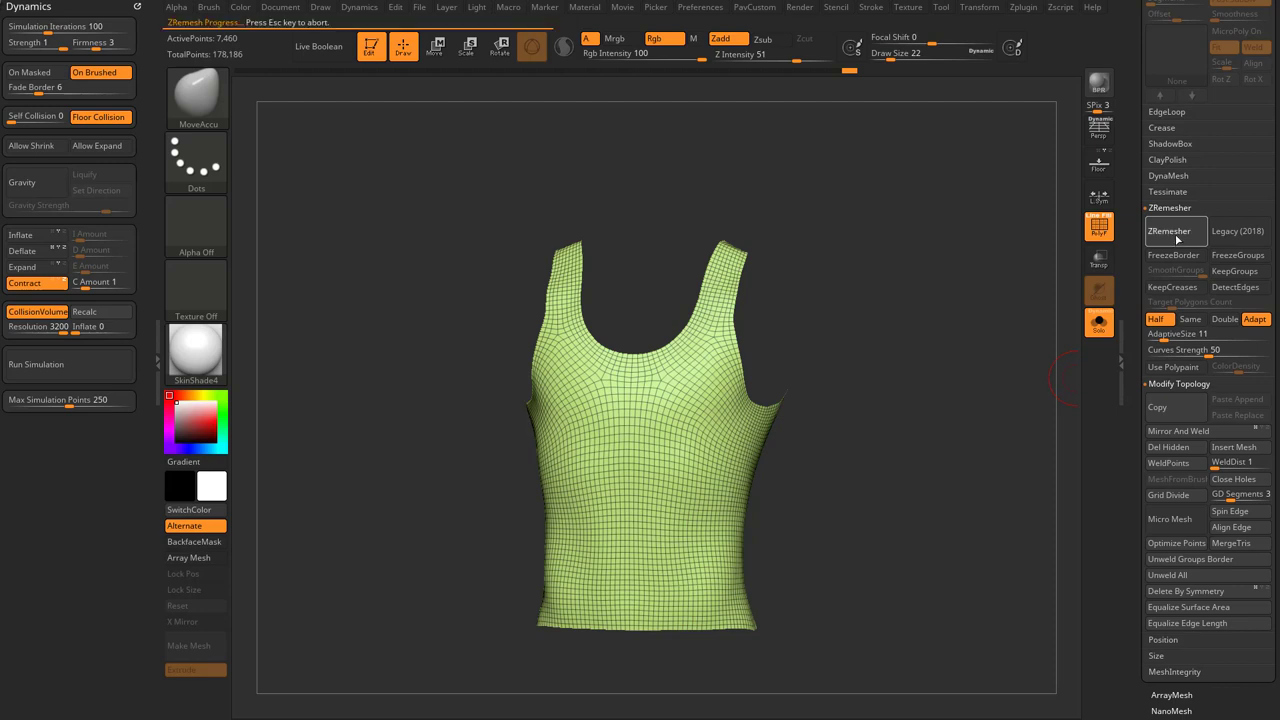
{"action": "left_click", "coordinate": [1175, 234]}
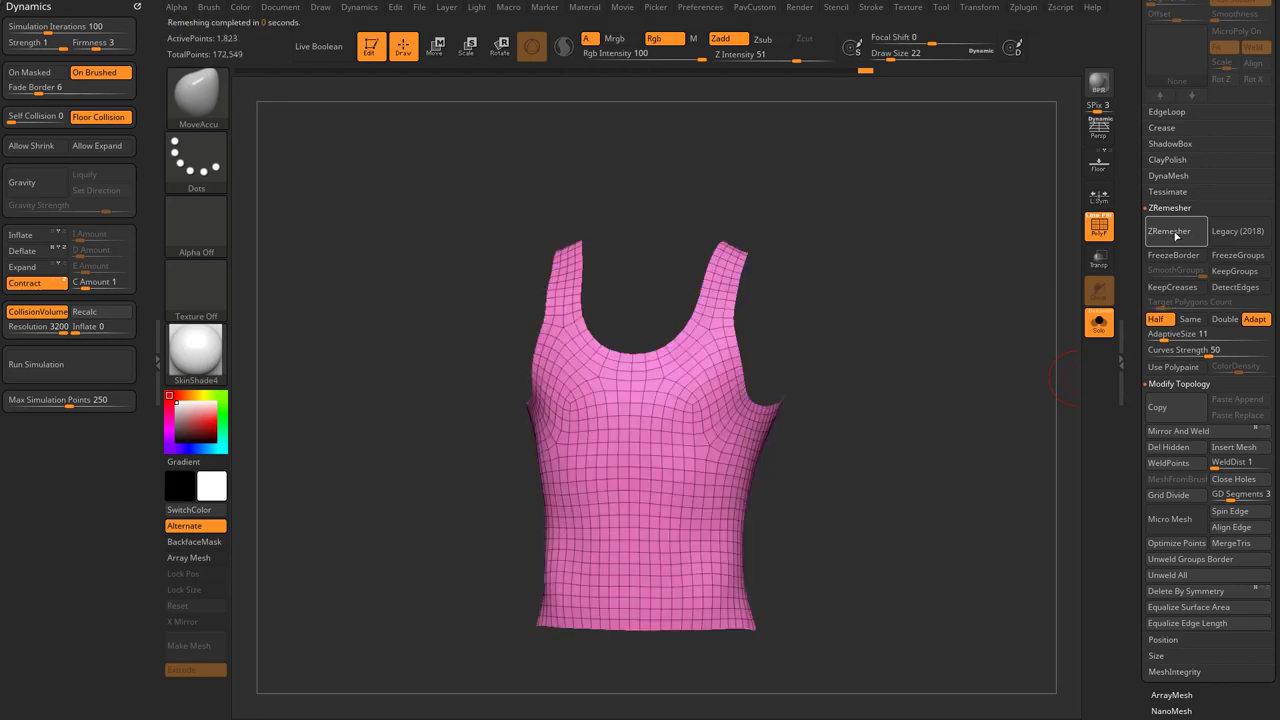
{"action": "left_click", "coordinate": [1176, 235]}
{"action": "mouse_move", "coordinate": [979, 325]}
{"action": "left_mouse_down"}
{"action": "mouse_move", "coordinate": [1001, 325]}
{"action": "mouse_move", "coordinate": [900, 334]}
{"action": "mouse_move", "coordinate": [1048, 363]}
{"action": "mouse_move", "coordinate": [840, 365]}
{"action": "mouse_move", "coordinate": [1063, 326]}
{"action": "left_mouse_up"}
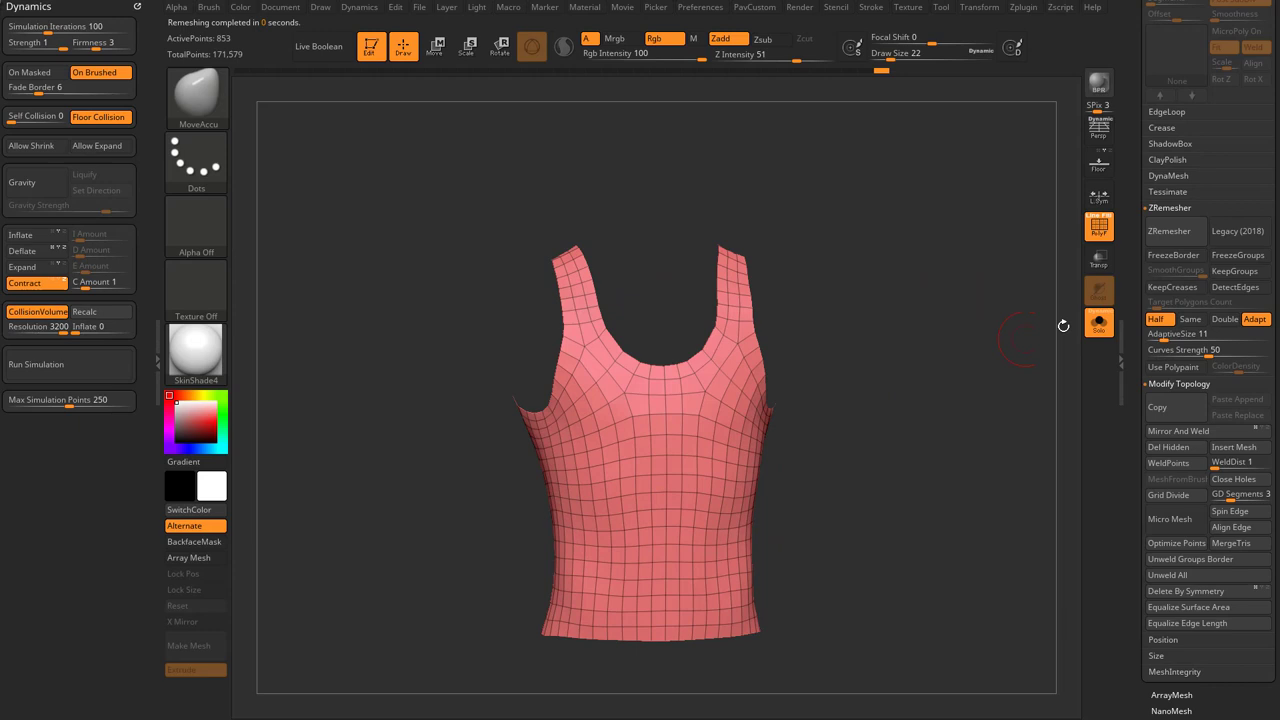
Enable Dynamic Subdiv on the tank top and set SmoothSubdiv to 1.
{"action": "left_click_drag", "start_coordinate": [1133, 244], "coordinate": [1135, 281]}
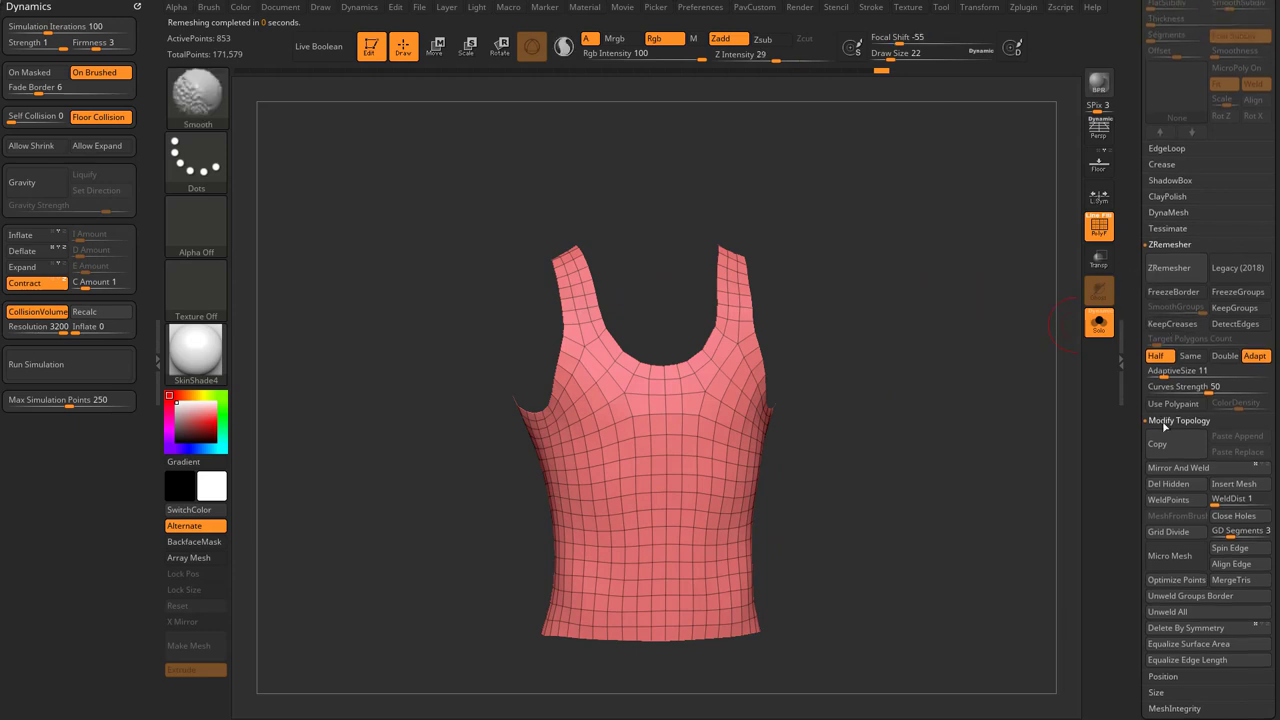
{"action": "left_click", "coordinate": [1165, 422]}
{"action": "left_click_drag", "start_coordinate": [1136, 332], "coordinate": [1136, 481]}
{"action": "left_click", "coordinate": [1164, 399]}
{"action": "left_click_drag", "start_coordinate": [1137, 320], "coordinate": [1137, 428]}
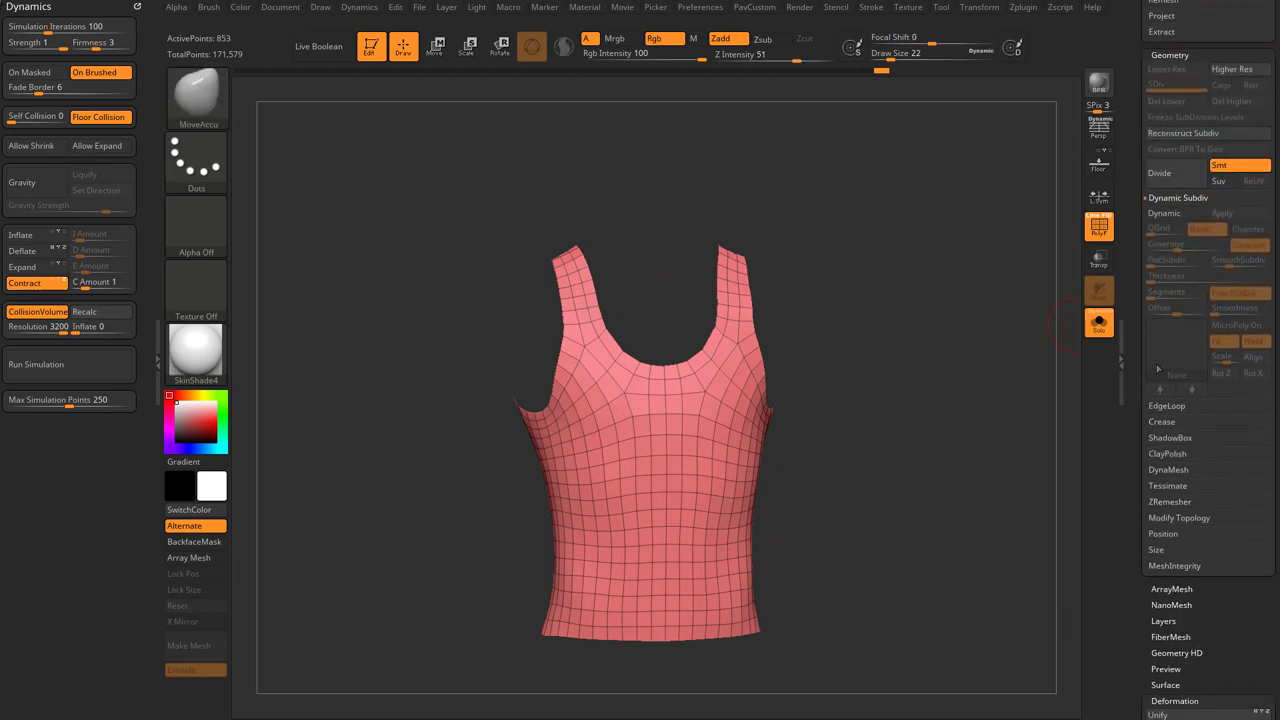
{"action": "left_click", "coordinate": [1169, 201], "text": "shift"}
{"action": "left_click", "coordinate": [1169, 201], "text": "shift"}
{"action": "mouse_move", "coordinate": [1136, 198]}
{"action": "left_mouse_down"}
{"action": "mouse_move", "coordinate": [1135, 253]}
{"action": "mouse_move", "coordinate": [1121, 176]}
{"action": "left_mouse_up"}
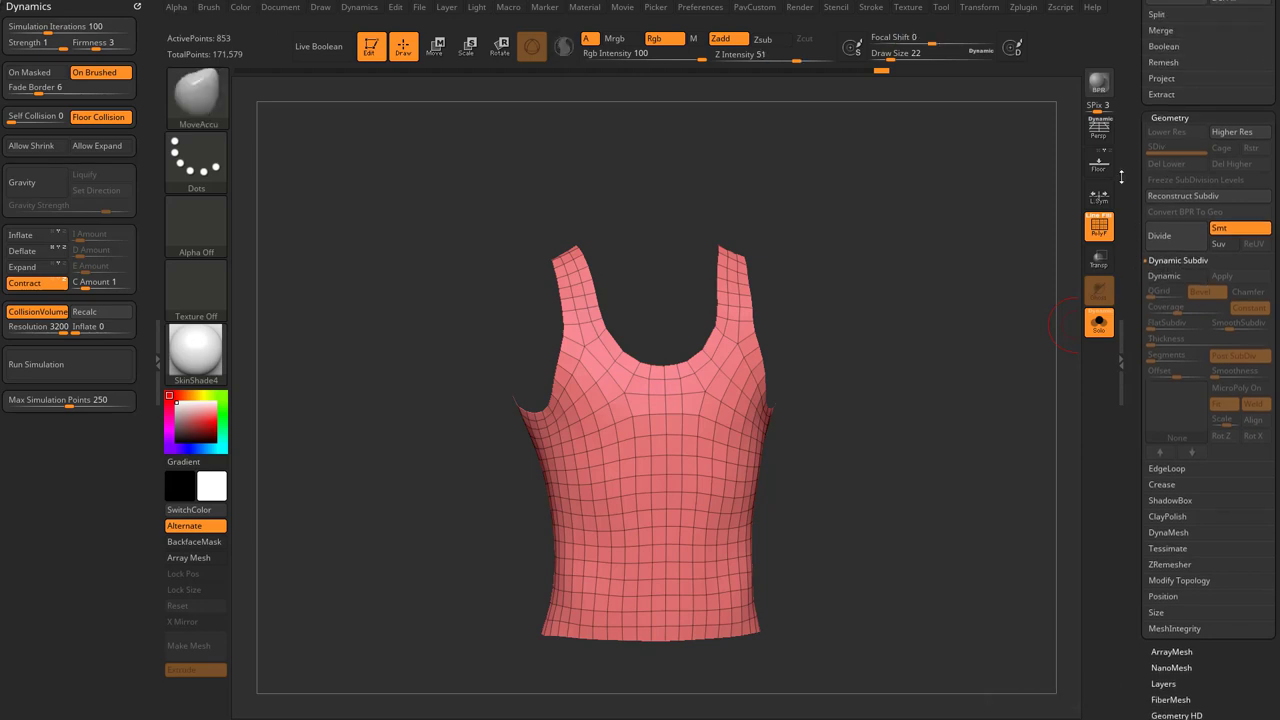
{"action": "left_click", "coordinate": [1165, 275]}
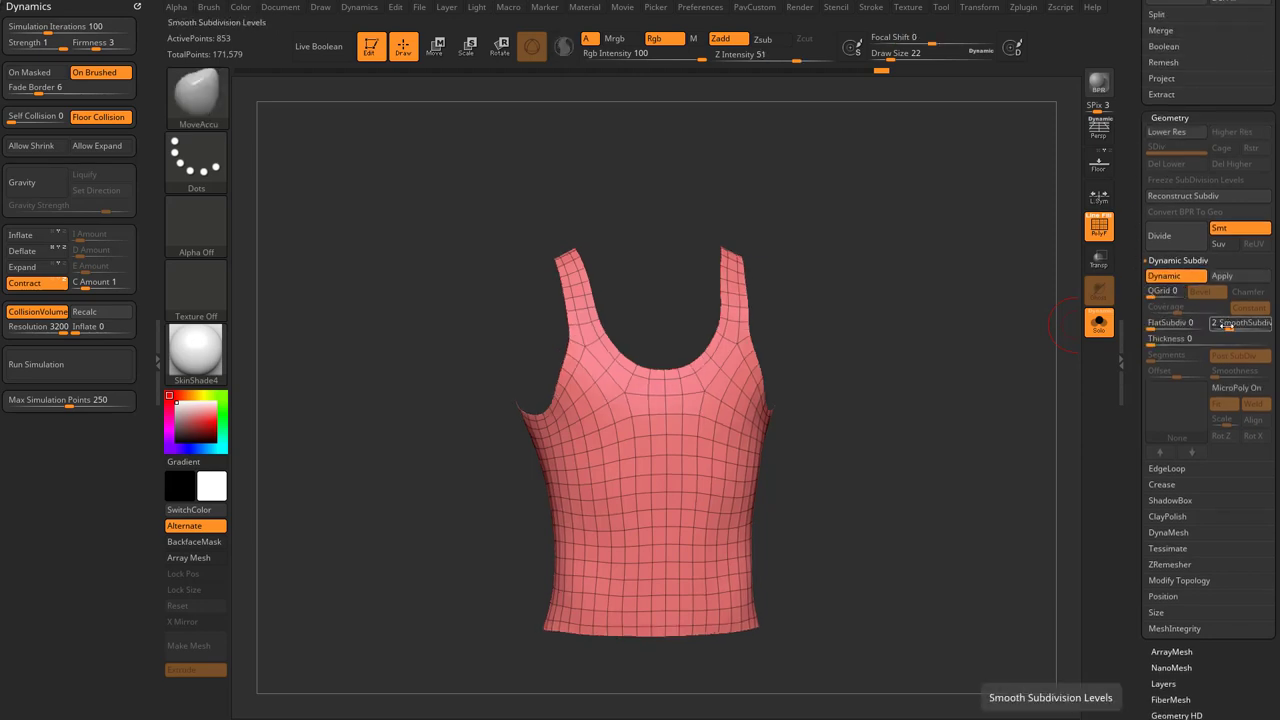
{"action": "left_click_drag", "start_coordinate": [1226, 326], "coordinate": [1214, 325]}
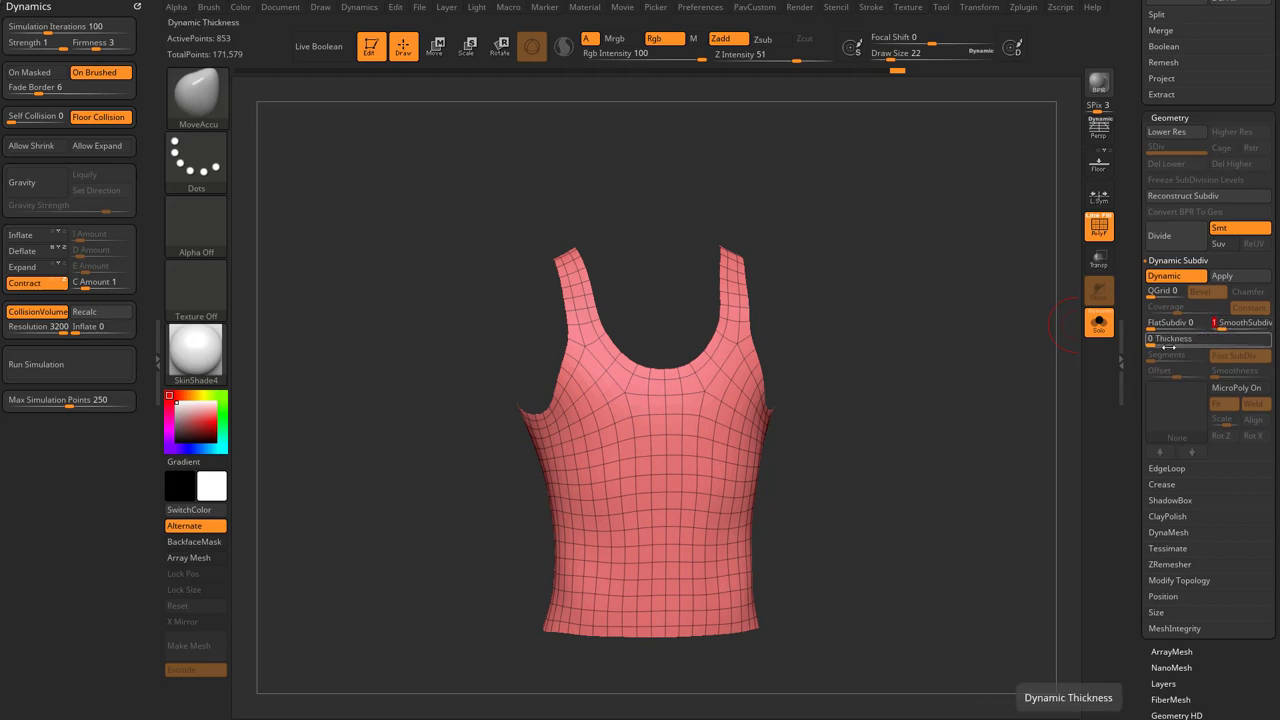
Compare the tank top with dynamic subdivision off and on, leaving it enabled.
{"action": "left_click", "coordinate": [1178, 279]}
{"action": "left_click", "coordinate": [1178, 279]}
{"action": "key", "text": "shift+d"}
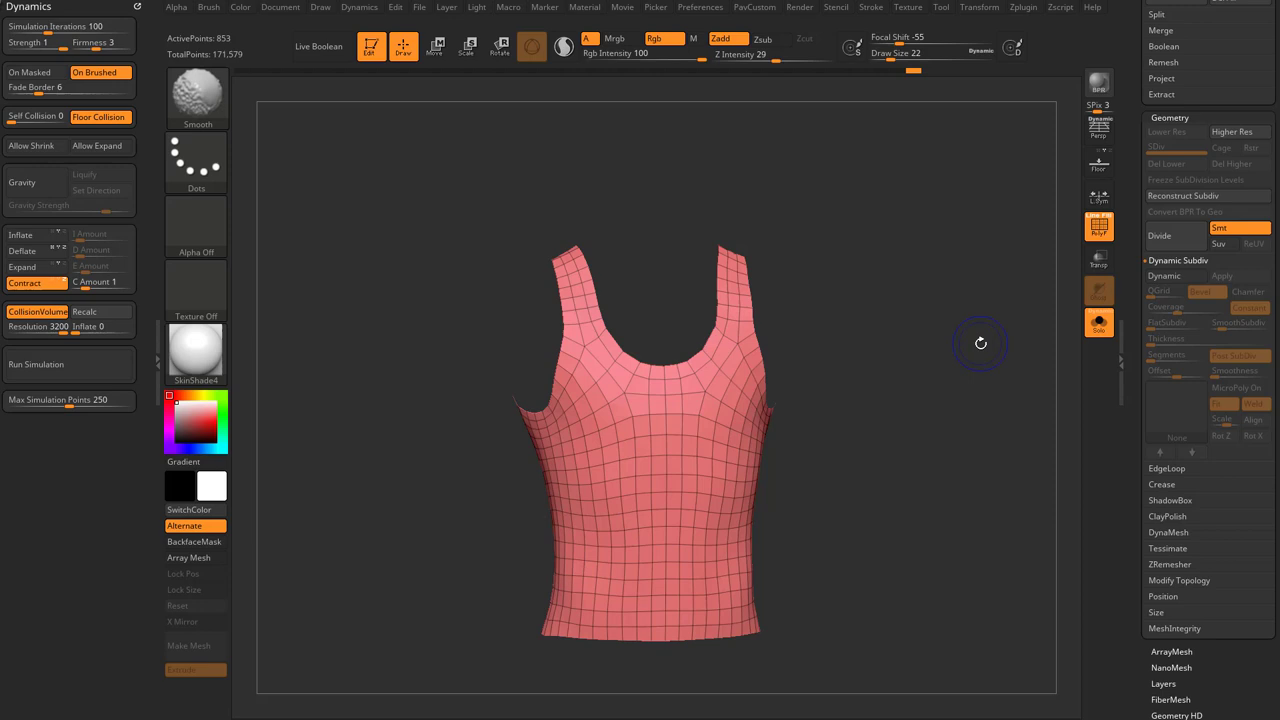
{"action": "key", "text": "d"}
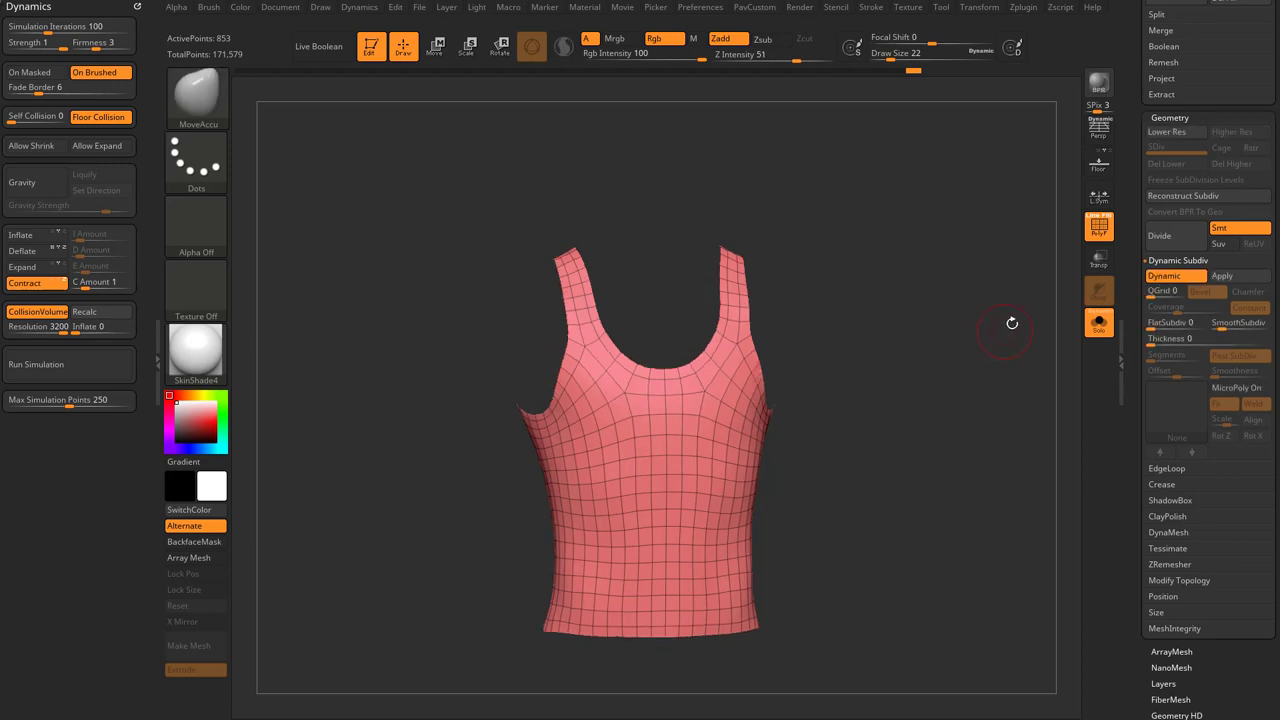
Give the tank top a dynamic thickness of about 0.00163 and hide the polyframes.
{"action": "left_click", "coordinate": [1153, 338]}
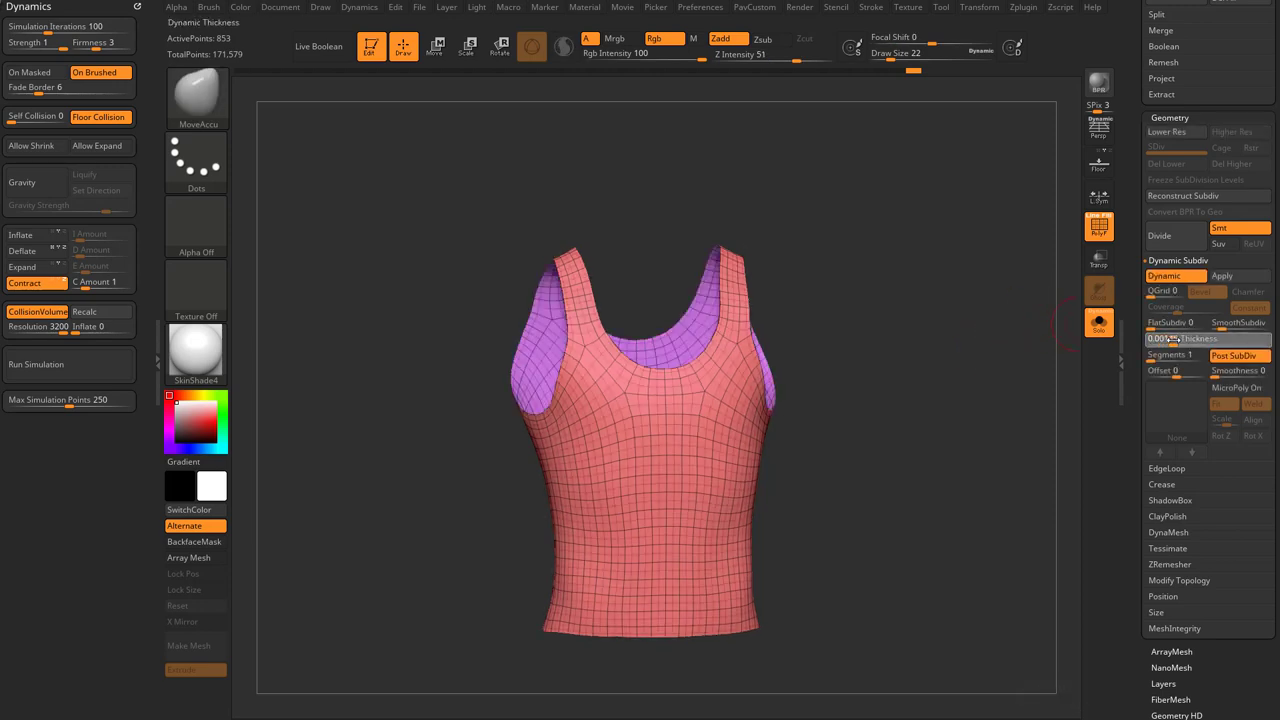
{"action": "key", "text": "shift+f"}
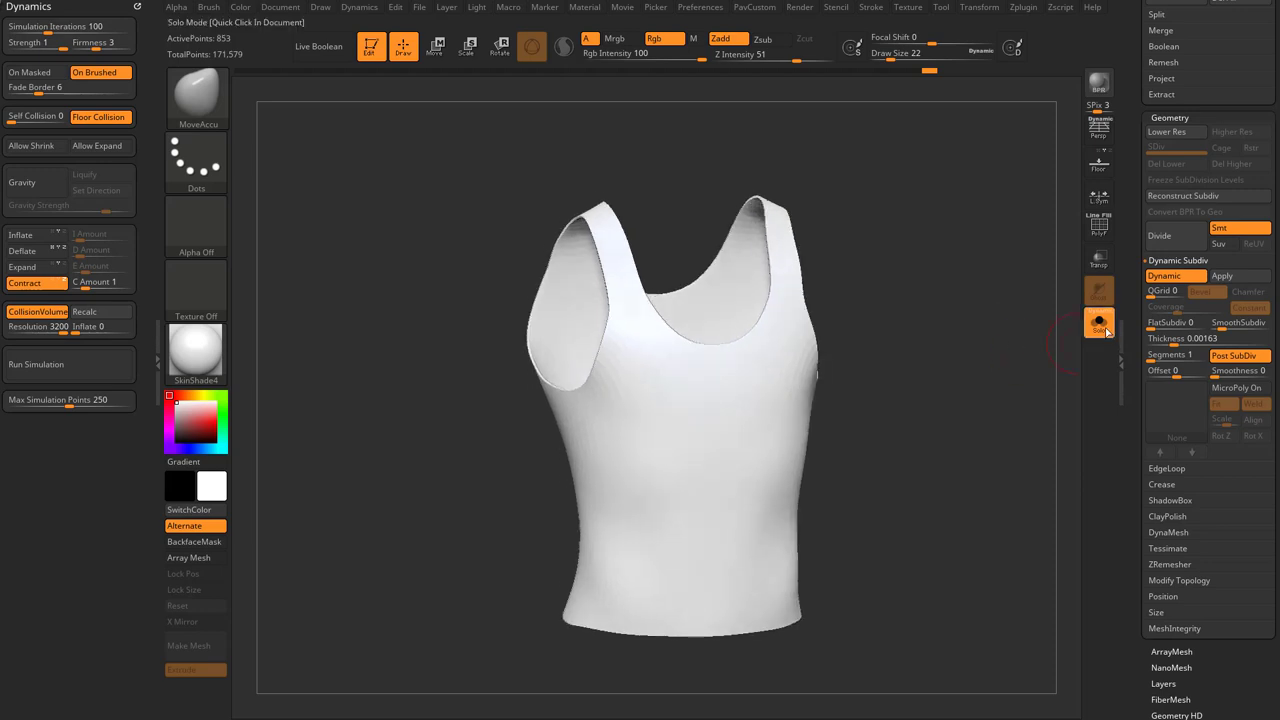
Check the tank top against the body, raise its dynamic thickness to 0.00447 and isolate it again.
{"action": "left_click", "coordinate": [1099, 324]}
{"action": "left_click_drag", "start_coordinate": [1133, 305], "coordinate": [1133, 416]}
{"action": "mouse_move", "coordinate": [1026, 340]}
{"action": "left_mouse_down", "text": "alt"}
{"action": "mouse_move", "coordinate": [1014, 406]}
{"action": "mouse_move", "coordinate": [1042, 328]}
{"action": "left_mouse_up", "text": "alt"}
{"action": "mouse_move", "coordinate": [1133, 310]}
{"action": "left_mouse_down"}
{"action": "mouse_move", "coordinate": [1133, 688]}
{"action": "mouse_move", "coordinate": [1133, 333]}
{"action": "left_mouse_up"}
{"action": "left_click_drag", "start_coordinate": [1017, 306], "coordinate": [1028, 244], "text": "alt"}
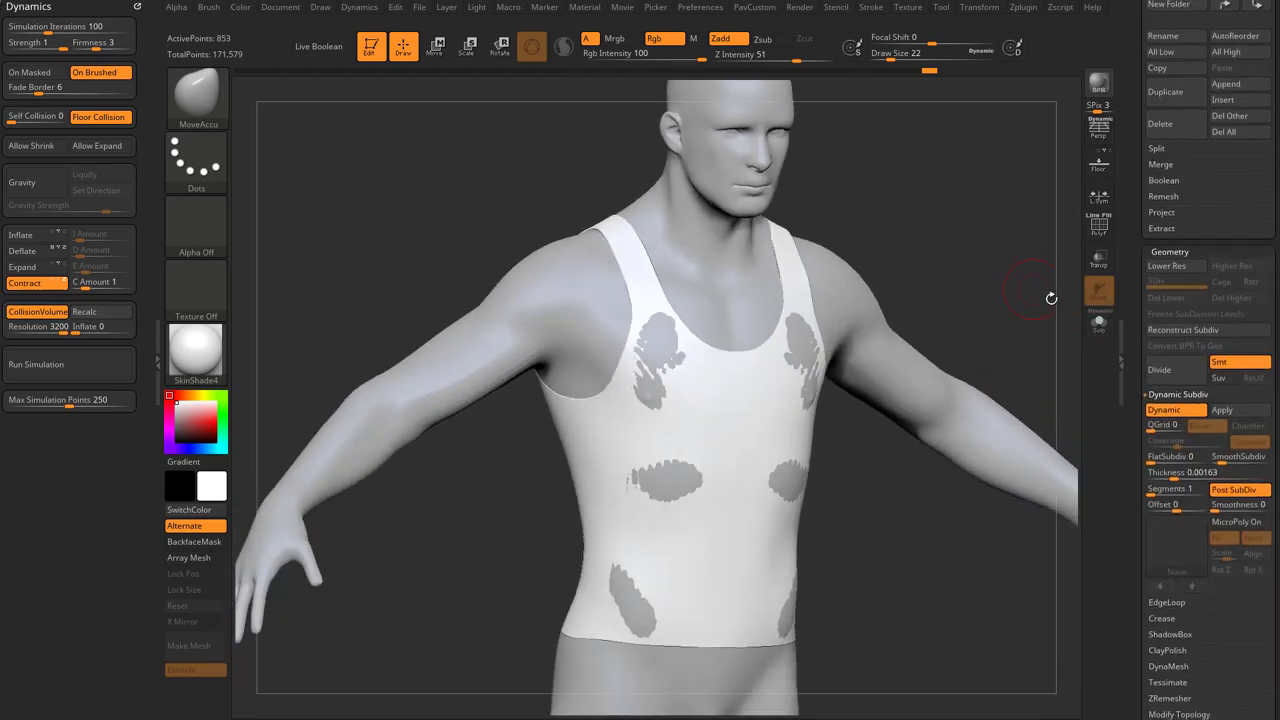
{"action": "left_click_drag", "start_coordinate": [1174, 476], "coordinate": [1175, 476]}
{"action": "left_click", "coordinate": [1099, 320]}
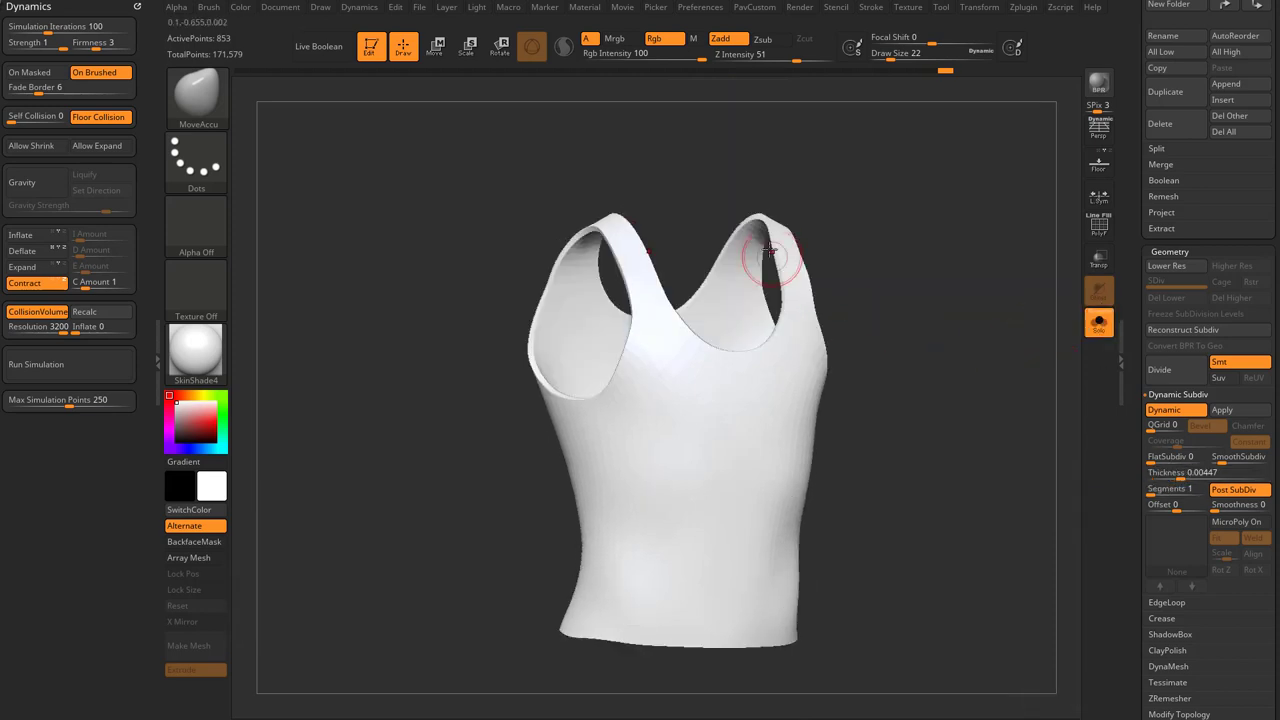
Show polyframes and try thickness offsets of 100 and -100 on the isolated tank top, resetting the offset to 0.
{"action": "left_click", "coordinate": [1099, 225]}
{"action": "left_click_drag", "start_coordinate": [877, 300], "coordinate": [1100, 412]}
{"action": "left_click", "coordinate": [1204, 505]}
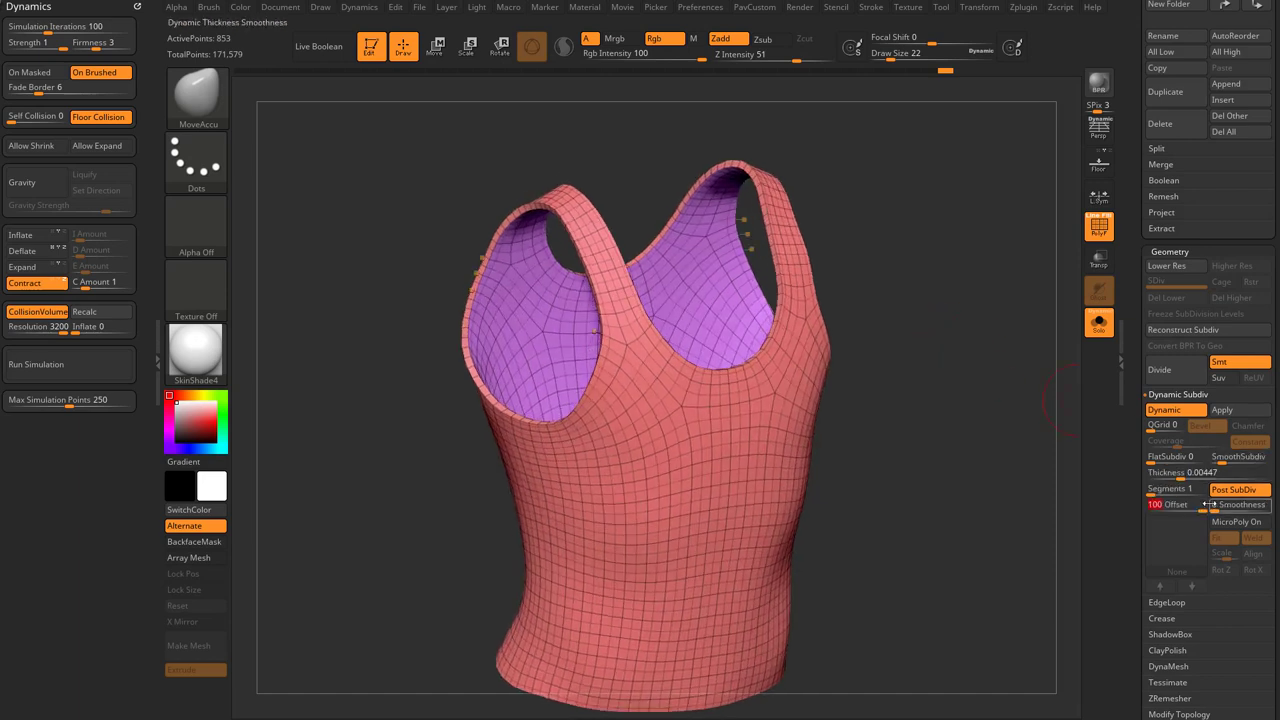
{"action": "left_click_drag", "start_coordinate": [1045, 400], "coordinate": [1016, 343]}
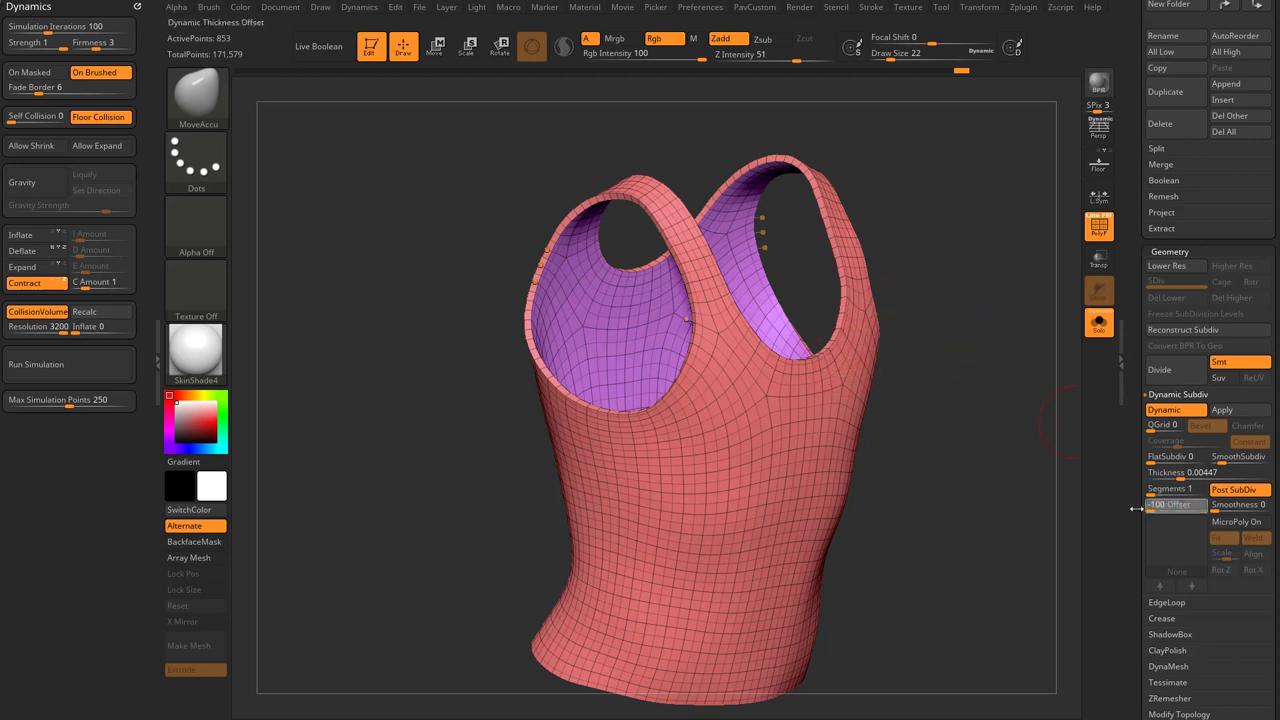
{"action": "left_click_drag", "start_coordinate": [1136, 509], "coordinate": [1126, 508]}
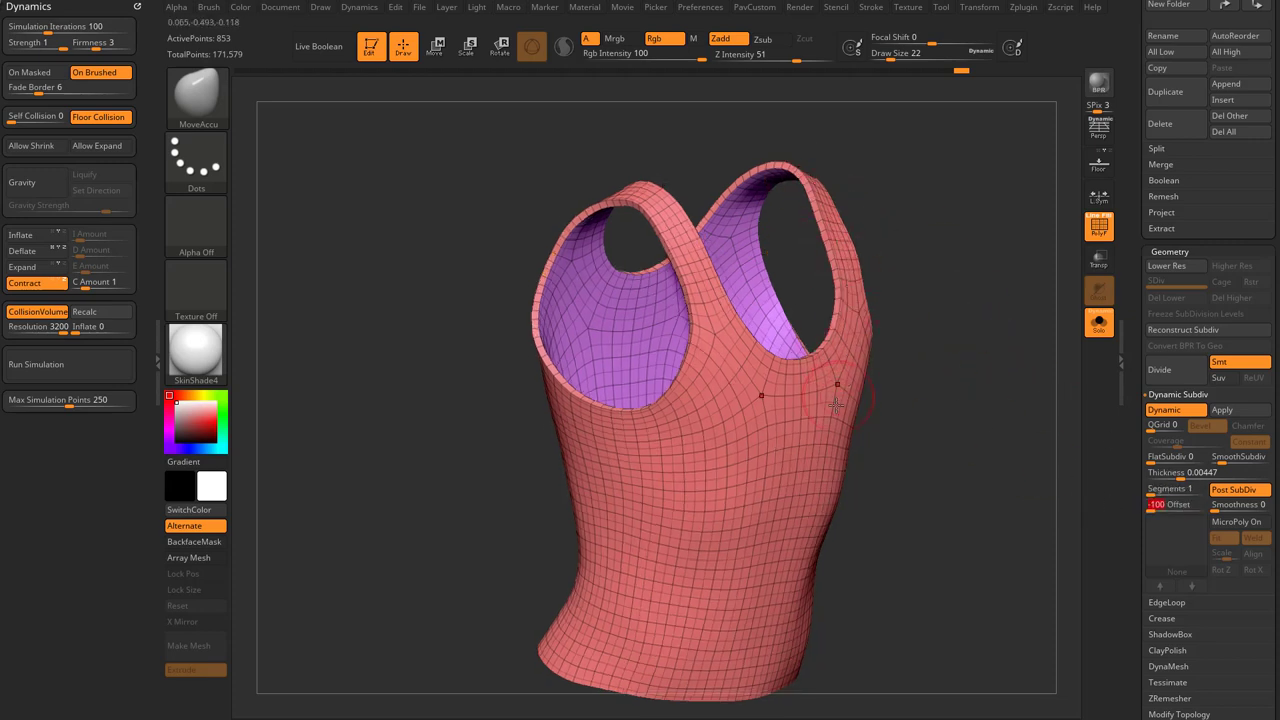
{"action": "left_click_drag", "start_coordinate": [1000, 370], "coordinate": [1025, 379]}
{"action": "left_click", "coordinate": [1164, 411]}
{"action": "left_click", "coordinate": [1164, 411]}
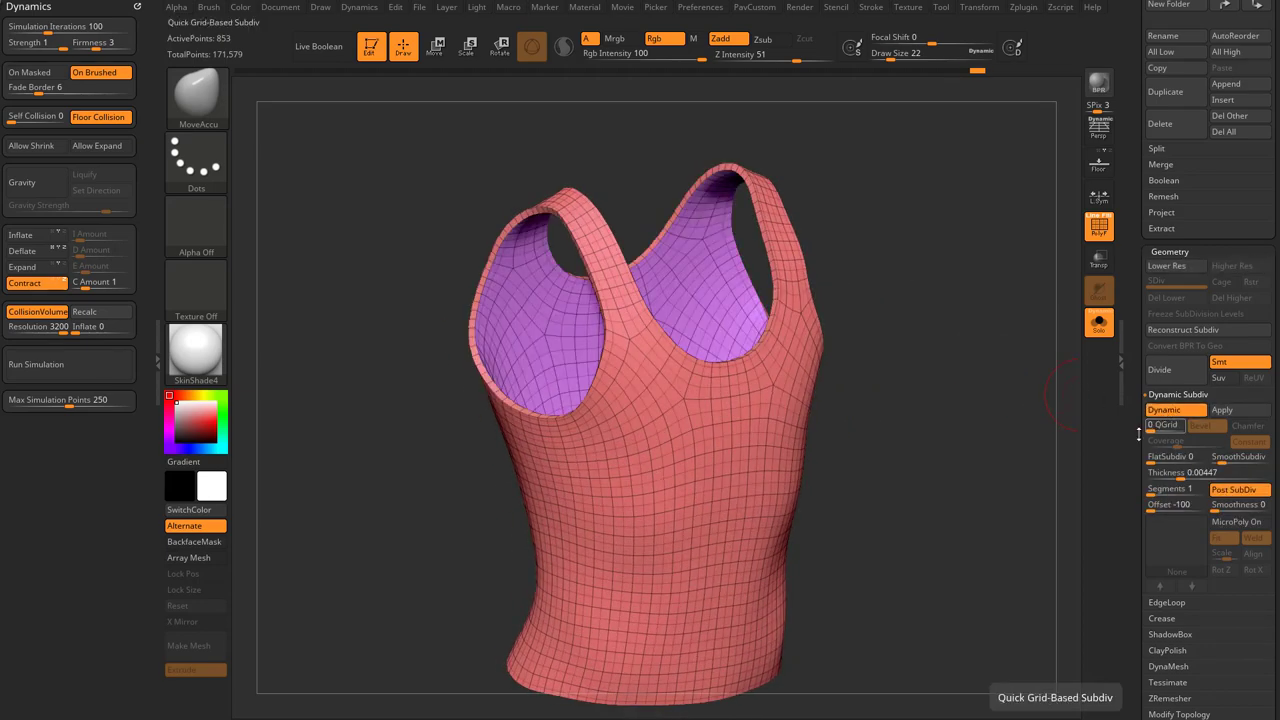
{"action": "left_click_drag", "start_coordinate": [1020, 410], "coordinate": [843, 469]}
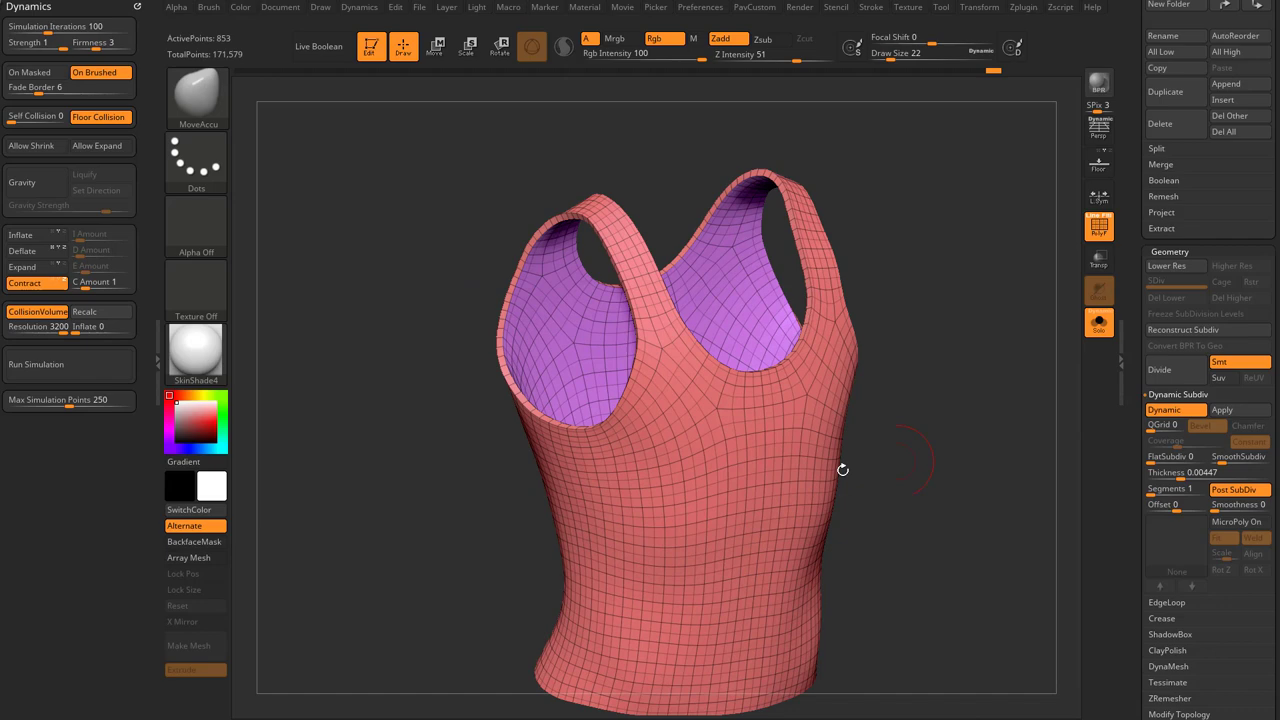
Show the body with the tank top again and set the dynamic thickness offset to 100.
{"action": "left_click", "coordinate": [1099, 322]}
{"action": "mouse_move", "coordinate": [946, 457]}
{"action": "left_mouse_down"}
{"action": "mouse_move", "coordinate": [905, 465]}
{"action": "mouse_move", "coordinate": [940, 467]}
{"action": "left_mouse_up"}
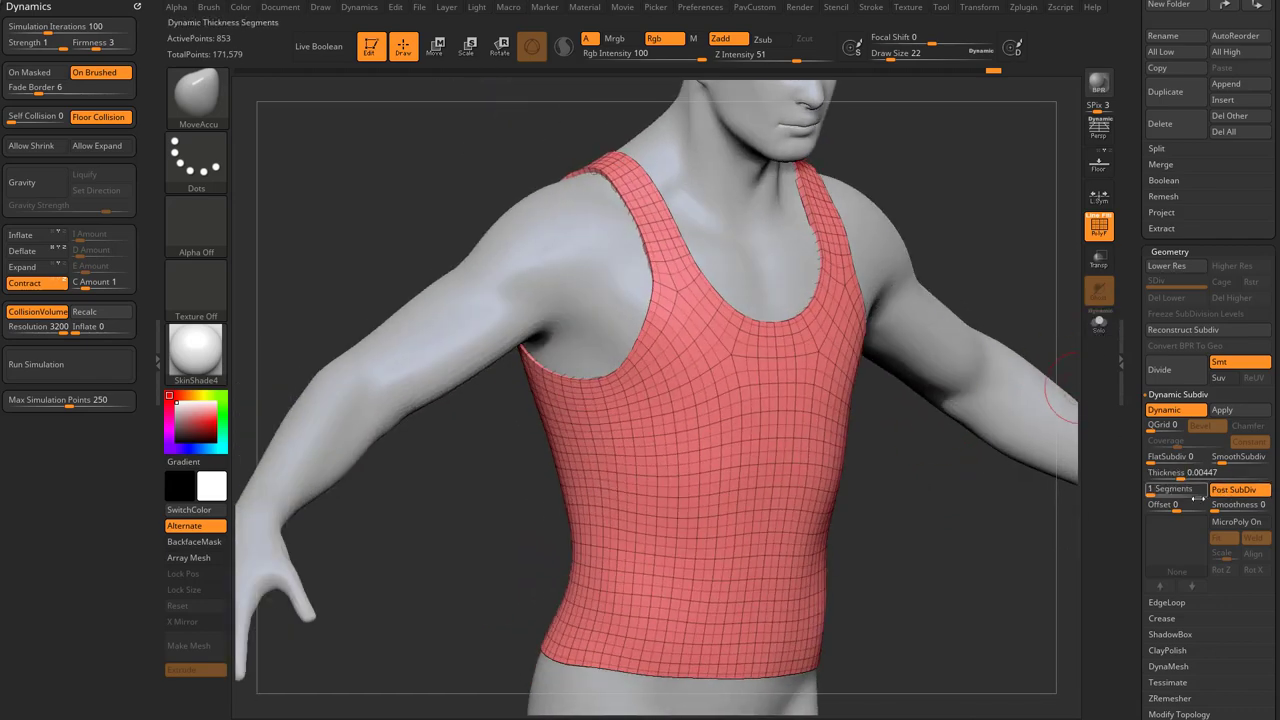
{"action": "left_click_drag", "start_coordinate": [1178, 509], "coordinate": [1214, 509]}
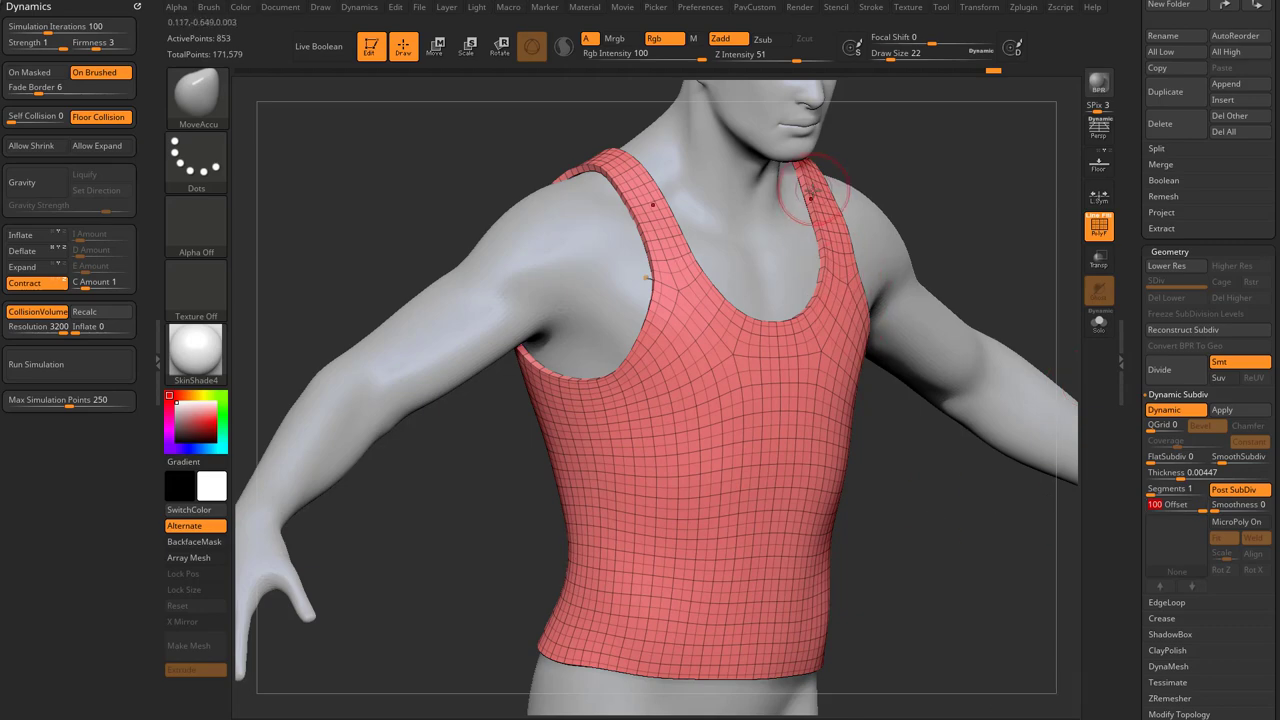
{"action": "left_click_drag", "start_coordinate": [1024, 289], "coordinate": [997, 314]}
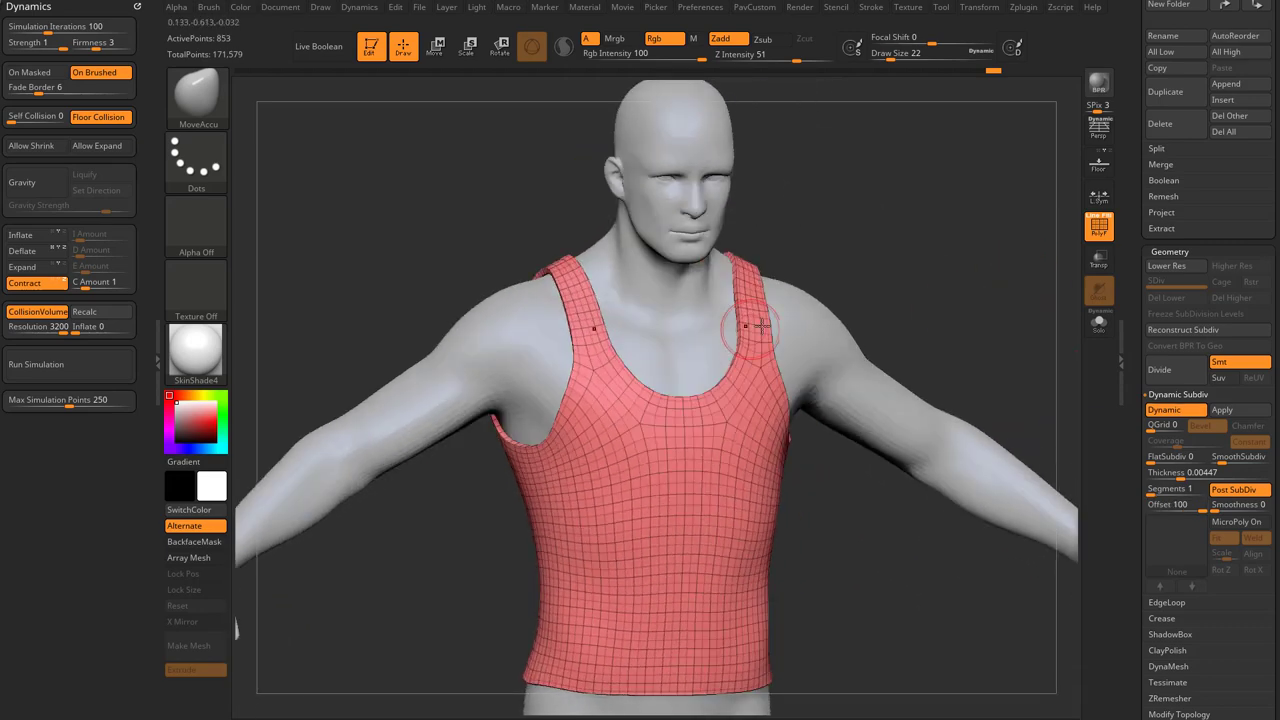
{"action": "right_click_drag", "start_coordinate": [760, 325], "coordinate": [962, 288]}
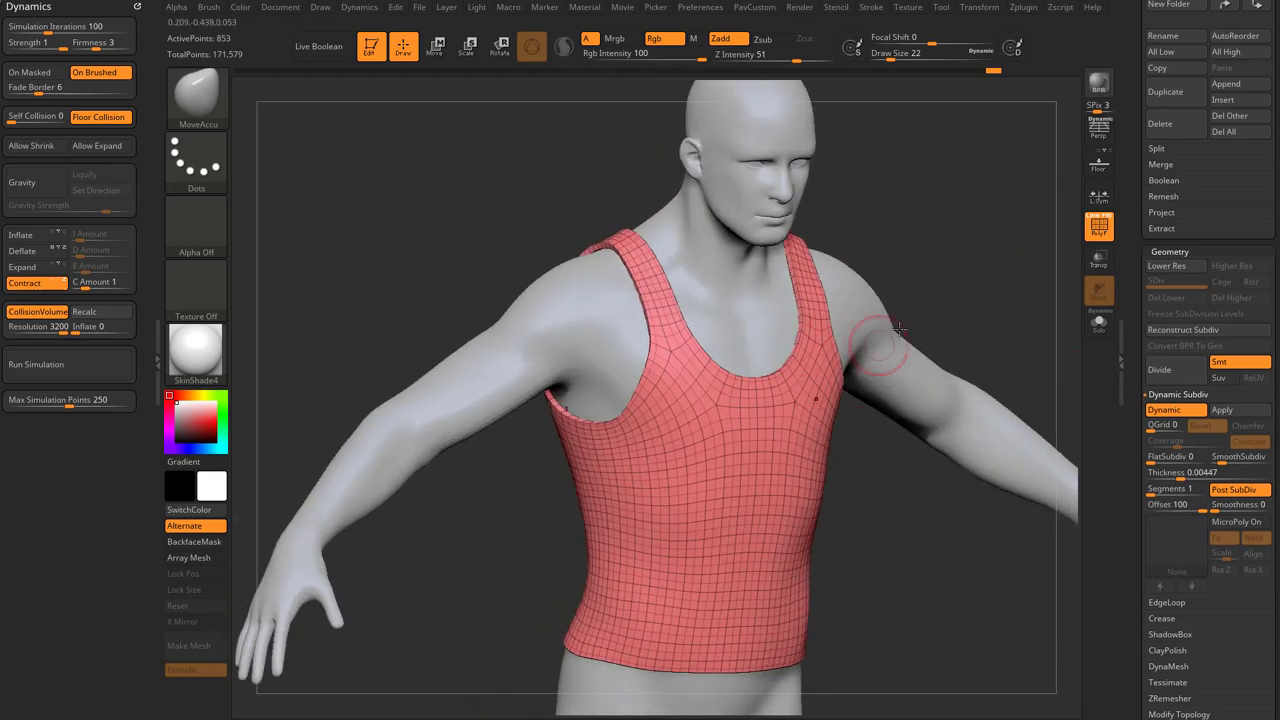
Reduce the tank top's dynamic thickness to 0.00279 and hide the polyframes.
{"action": "left_click", "coordinate": [1182, 477]}
{"action": "left_click", "coordinate": [1177, 478]}
{"action": "key", "text": "shift+f"}
{"action": "right_click_drag", "start_coordinate": [1060, 252], "coordinate": [960, 235], "text": "shift"}
Preview StartupMaterial on the models and switch the material to MatCap Gray.
{"action": "left_click", "coordinate": [226, 347]}
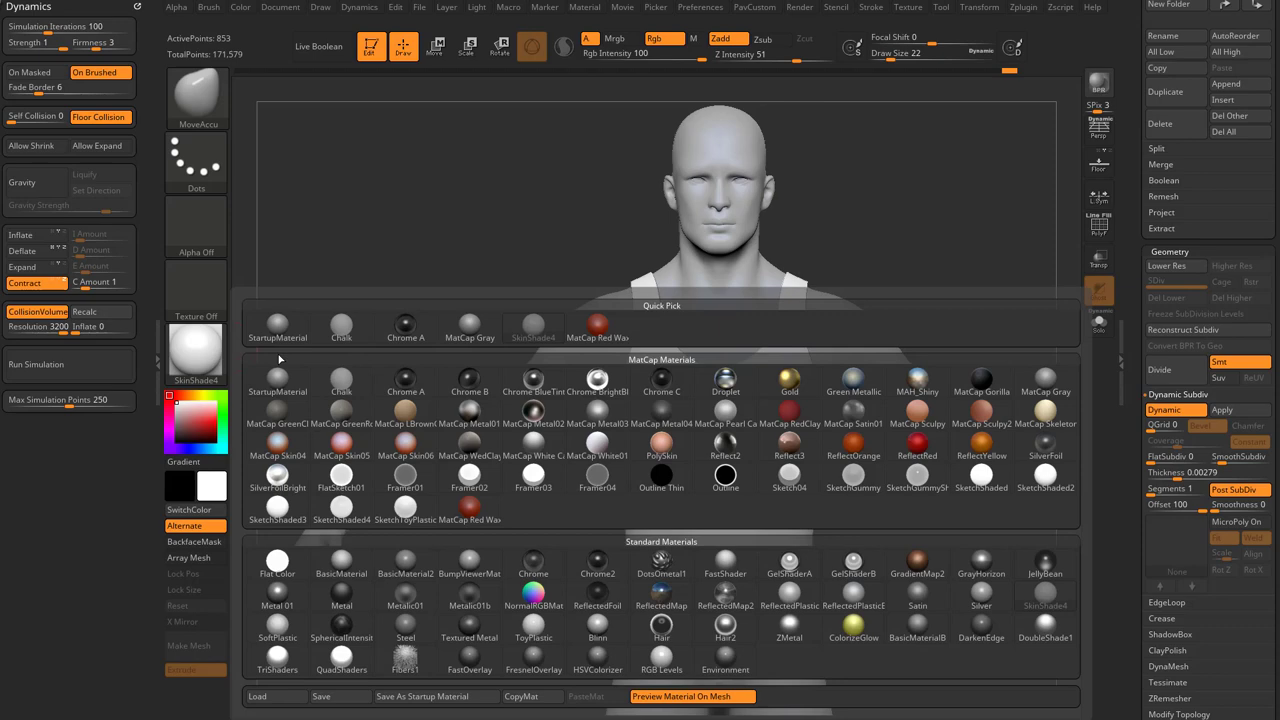
{"action": "left_click", "coordinate": [277, 378]}
{"action": "mouse_move", "coordinate": [860, 303]}
{"action": "left_mouse_down"}
{"action": "mouse_move", "coordinate": [1002, 304]}
{"action": "mouse_move", "coordinate": [980, 305]}
{"action": "mouse_move", "coordinate": [996, 326]}
{"action": "mouse_move", "coordinate": [808, 429]}
{"action": "left_mouse_up"}
{"action": "left_click", "coordinate": [225, 358]}
{"action": "left_click", "coordinate": [1038, 382]}
Adjust the tank top's side at the back with the Move brush at a larger draw size.
{"action": "key", "text": "]"}
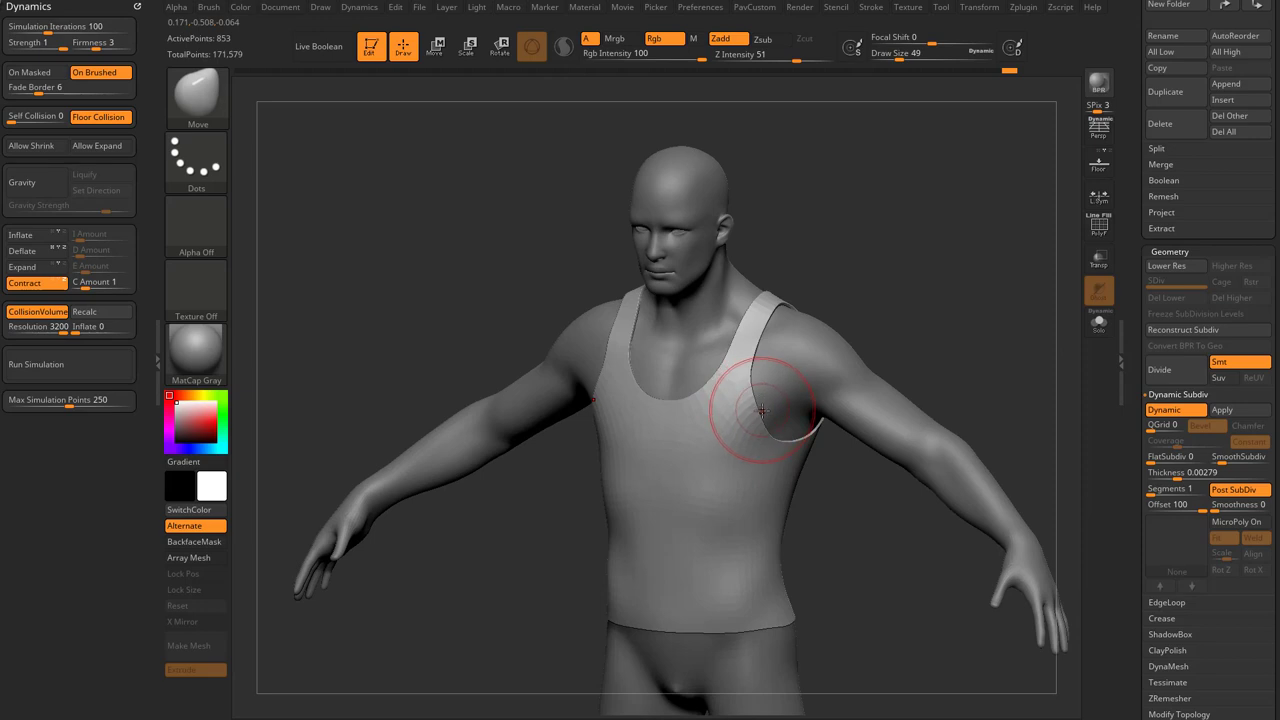
{"action": "mouse_move", "coordinate": [979, 354]}
{"action": "left_mouse_down"}
{"action": "mouse_move", "coordinate": [1040, 400]}
{"action": "mouse_move", "coordinate": [955, 425]}
{"action": "left_mouse_up"}
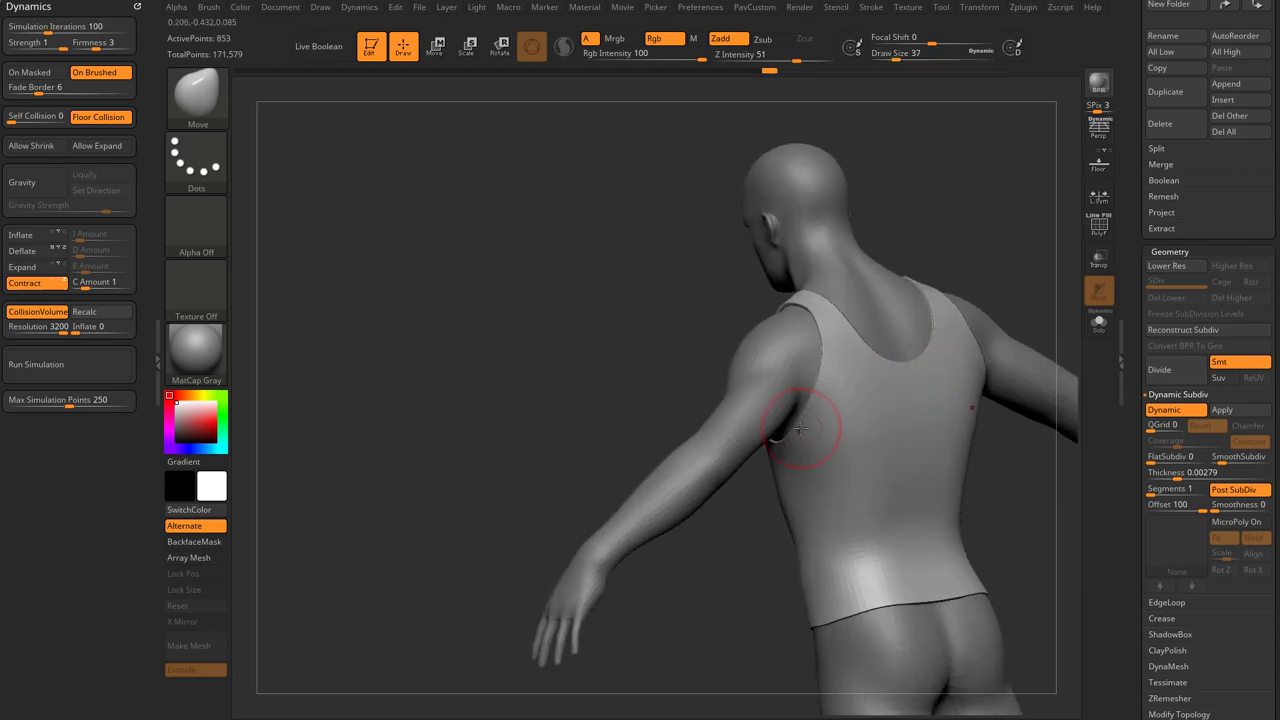
{"action": "key", "text": "]"}
{"action": "left_click_drag", "start_coordinate": [811, 508], "coordinate": [822, 502]}
{"action": "mouse_move", "coordinate": [1000, 520]}
{"action": "left_mouse_down"}
{"action": "mouse_move", "coordinate": [843, 560]}
{"action": "mouse_move", "coordinate": [877, 543]}
{"action": "mouse_move", "coordinate": [871, 583]}
{"action": "mouse_move", "coordinate": [975, 353]}
{"action": "left_mouse_up"}
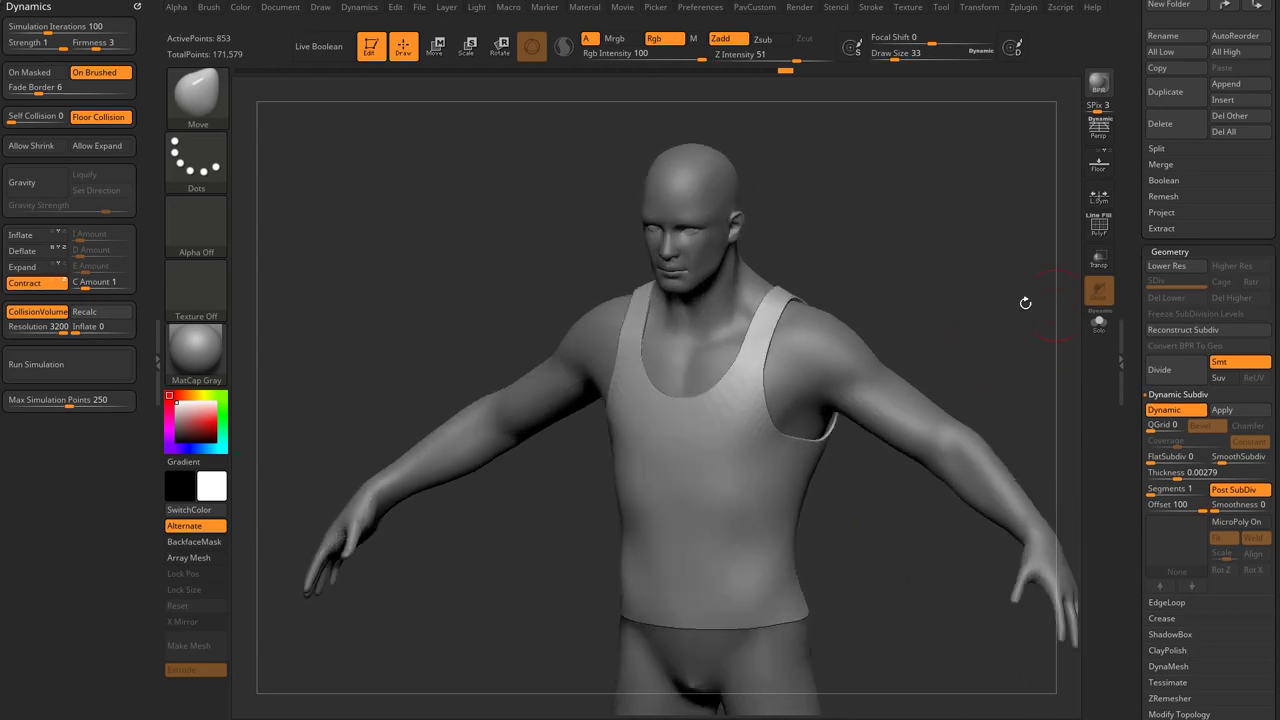
Turn off Contract and mask the whole tank top except a soft-edged band around the waist.
{"action": "left_click", "coordinate": [47, 288]}
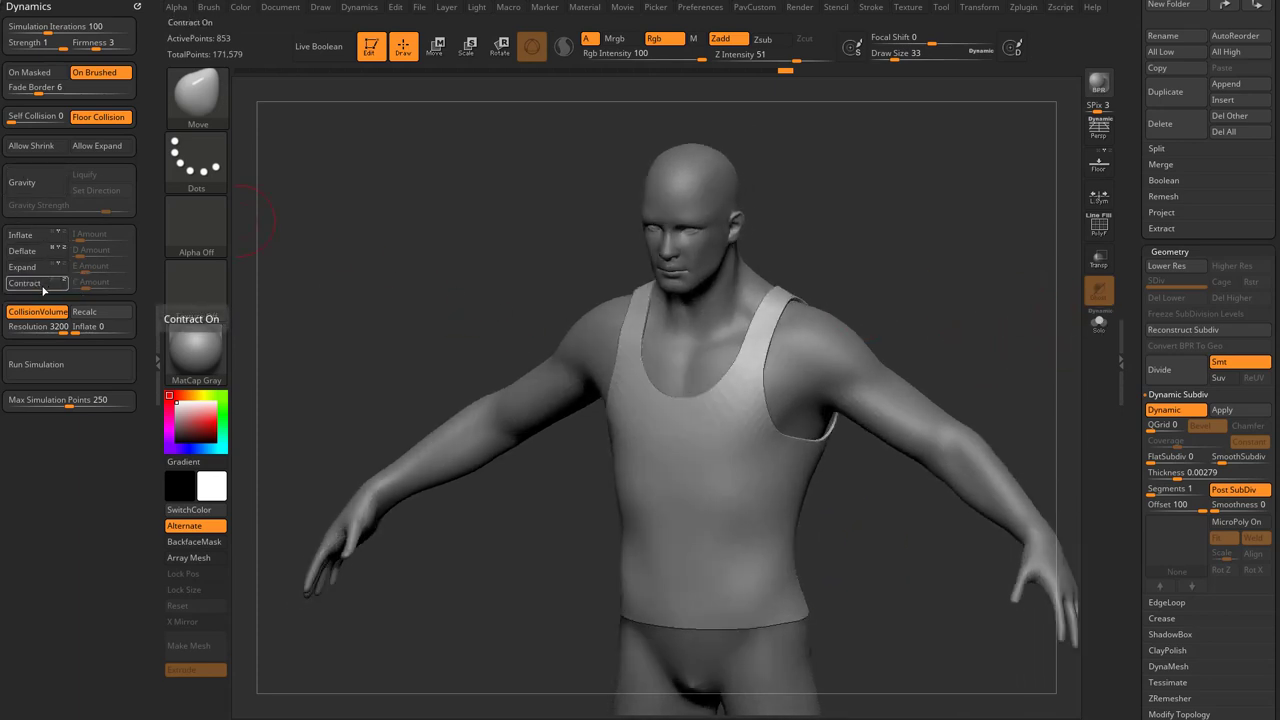
{"action": "left_click_drag", "start_coordinate": [893, 287], "coordinate": [950, 290]}
{"action": "key", "text": "ctrl"}
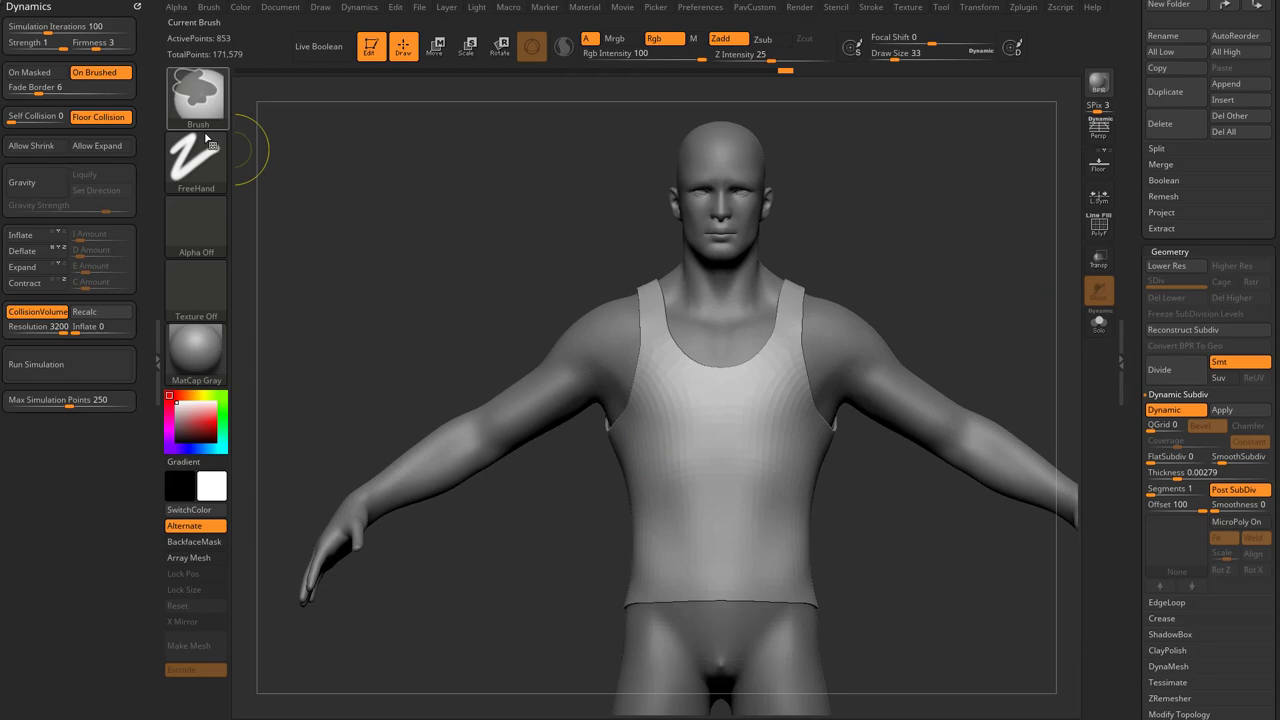
{"action": "left_click_drag", "start_coordinate": [581, 464], "coordinate": [877, 587], "text": "ctrl"}
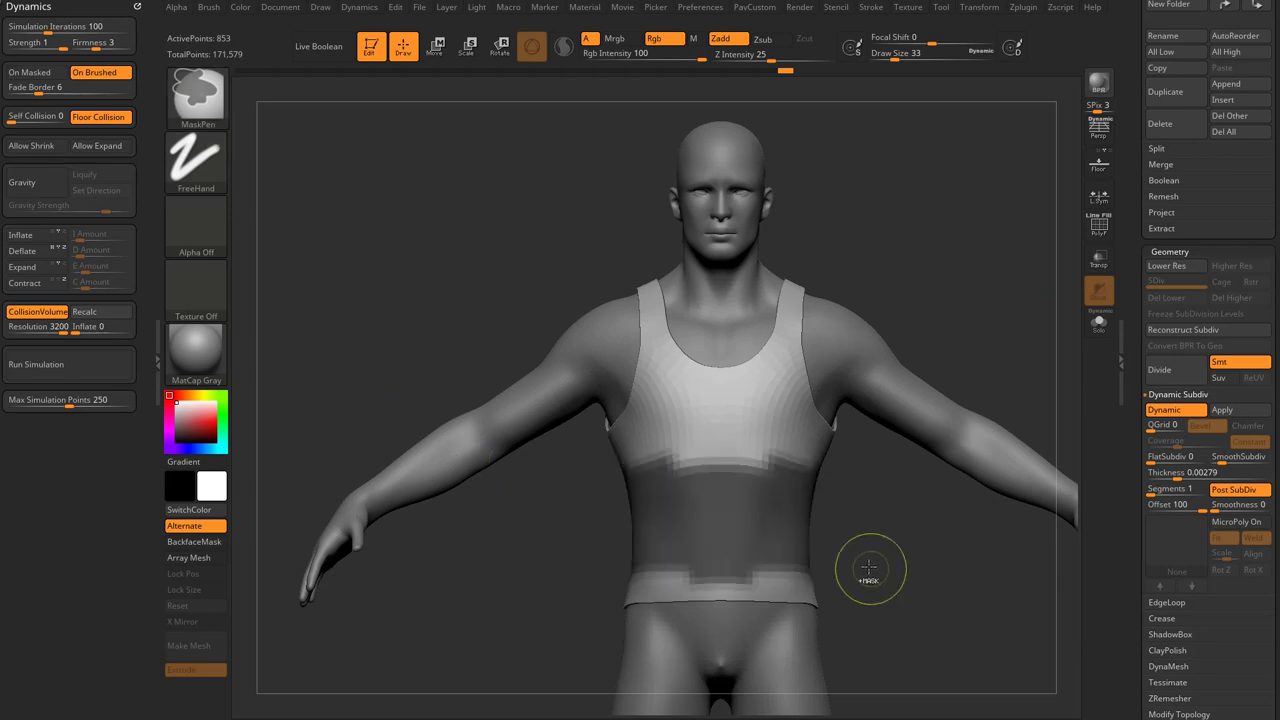
{"action": "left_click", "coordinate": [777, 516], "text": "ctrl"}
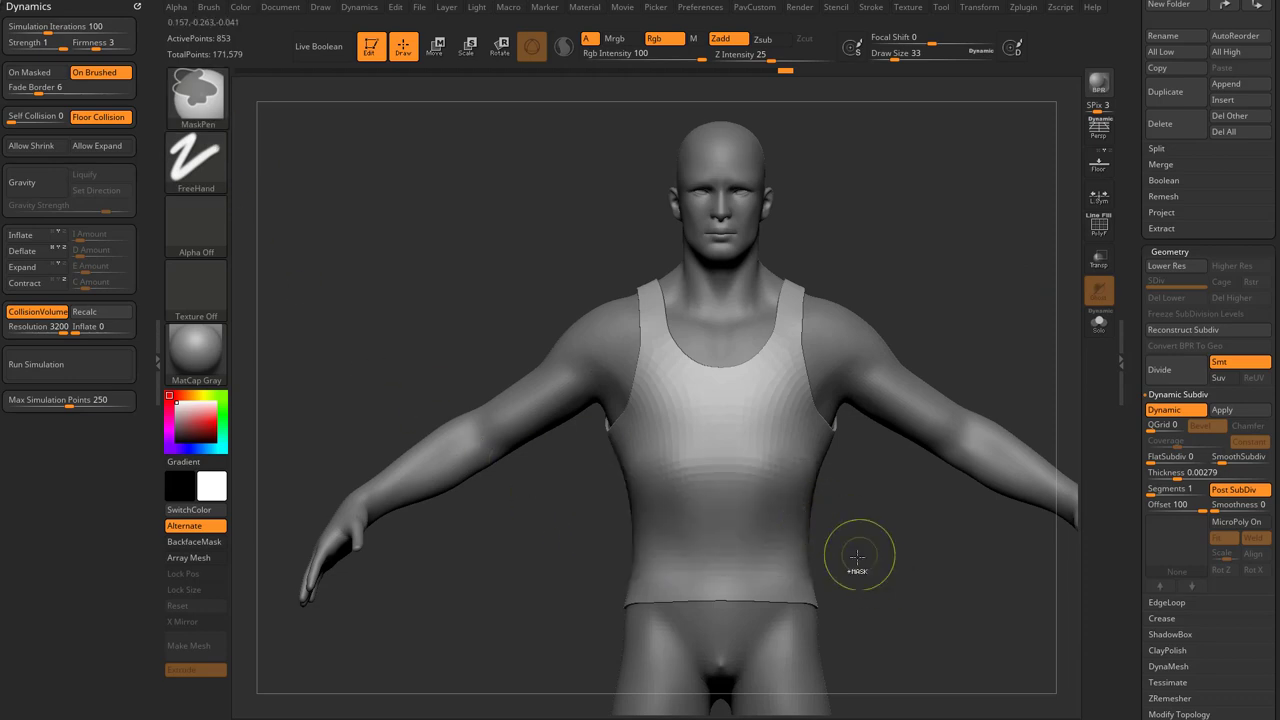
{"action": "left_click", "coordinate": [942, 557], "text": "ctrl"}
{"action": "left_click", "coordinate": [748, 440], "text": "ctrl"}
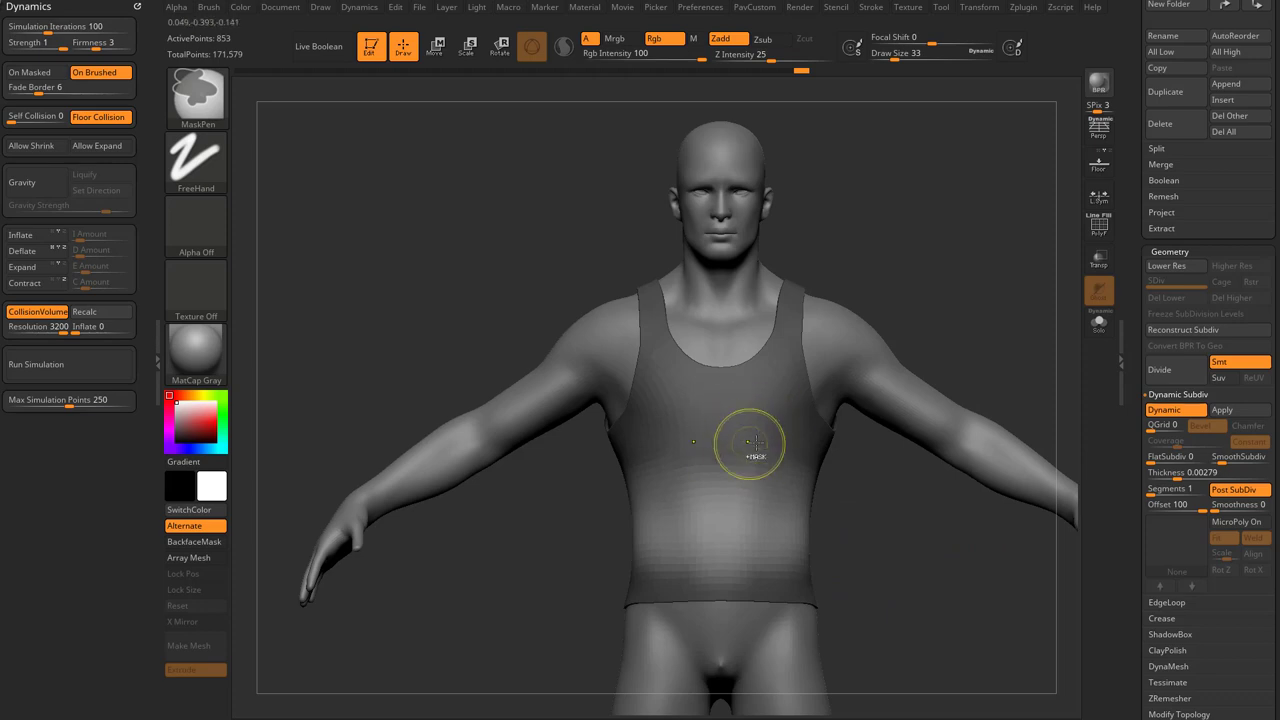
Try a cloth simulation with Expand enabled on the unmasked waist of the tank top.
{"action": "mouse_move", "coordinate": [923, 537]}
{"action": "left_mouse_down"}
{"action": "mouse_move", "coordinate": [902, 530]}
{"action": "mouse_move", "coordinate": [793, 400]}
{"action": "left_mouse_up"}
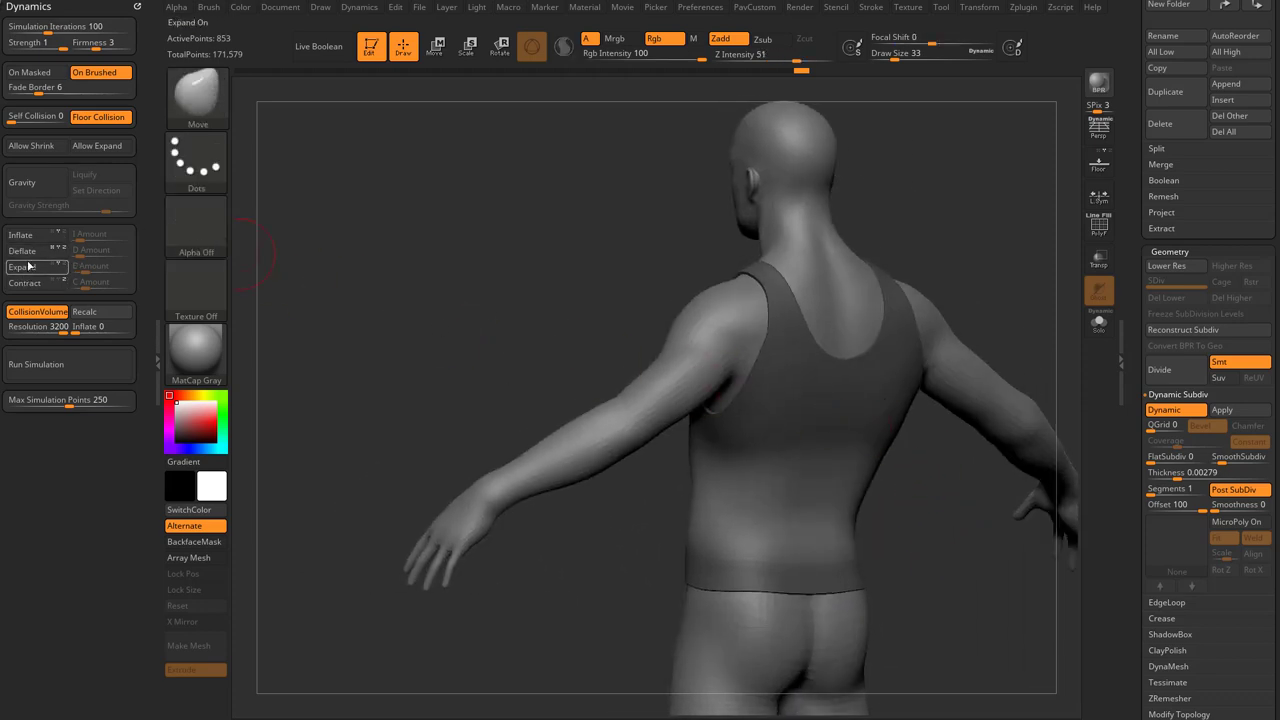
{"action": "left_click", "coordinate": [66, 362]}
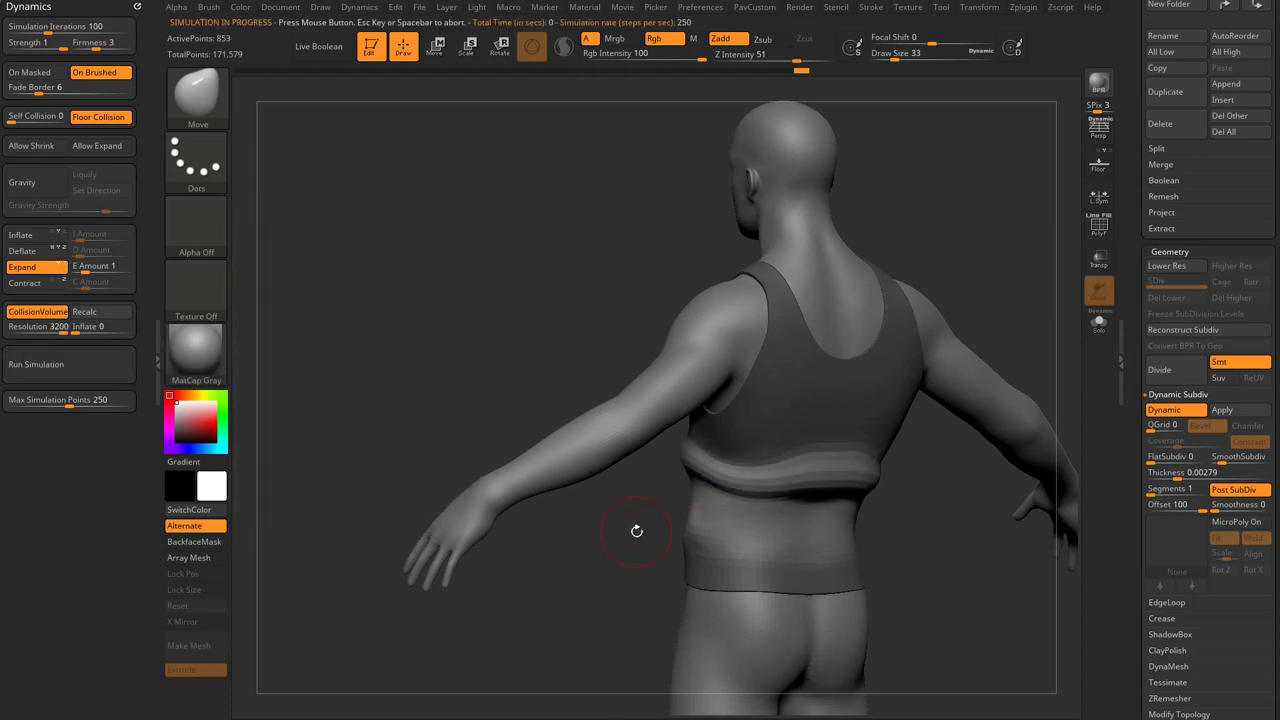
{"action": "left_click_drag", "start_coordinate": [636, 531], "coordinate": [649, 503]}
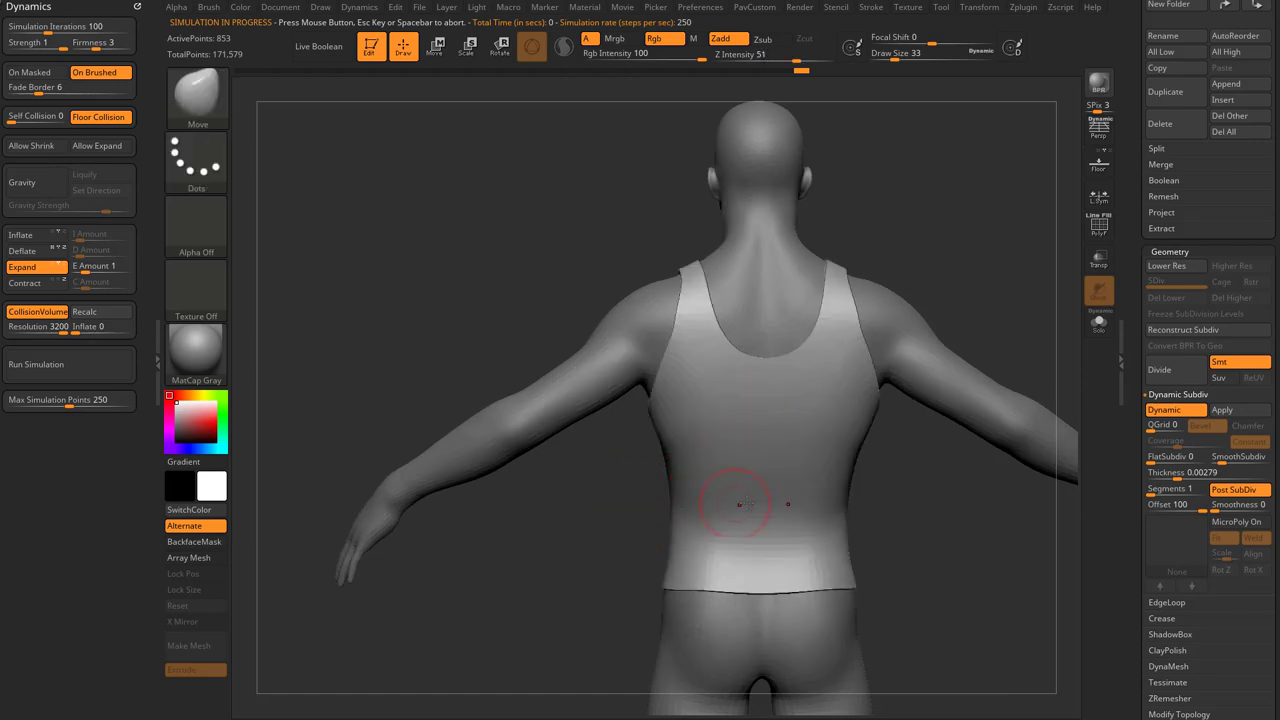
Show polyframes and compare the tank top with dynamic subdivision off and on.
{"action": "left_click_drag", "start_coordinate": [738, 504], "coordinate": [1060, 500]}
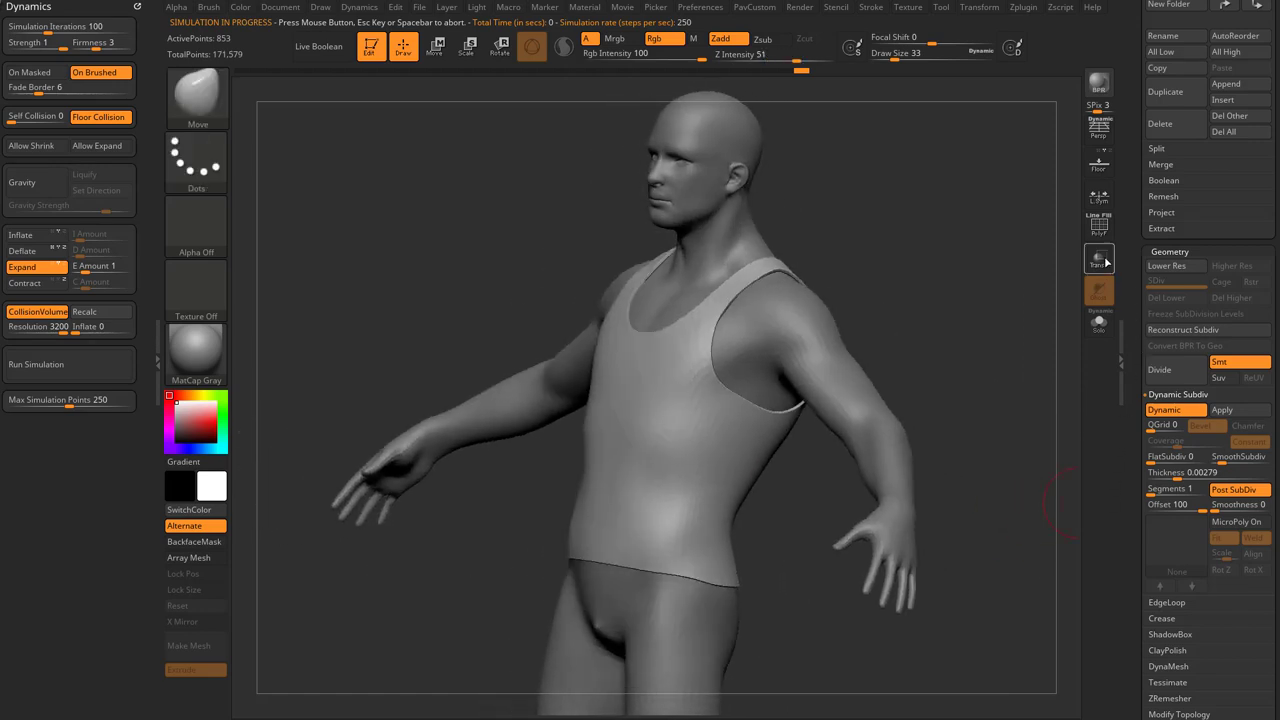
{"action": "left_click", "coordinate": [1099, 226]}
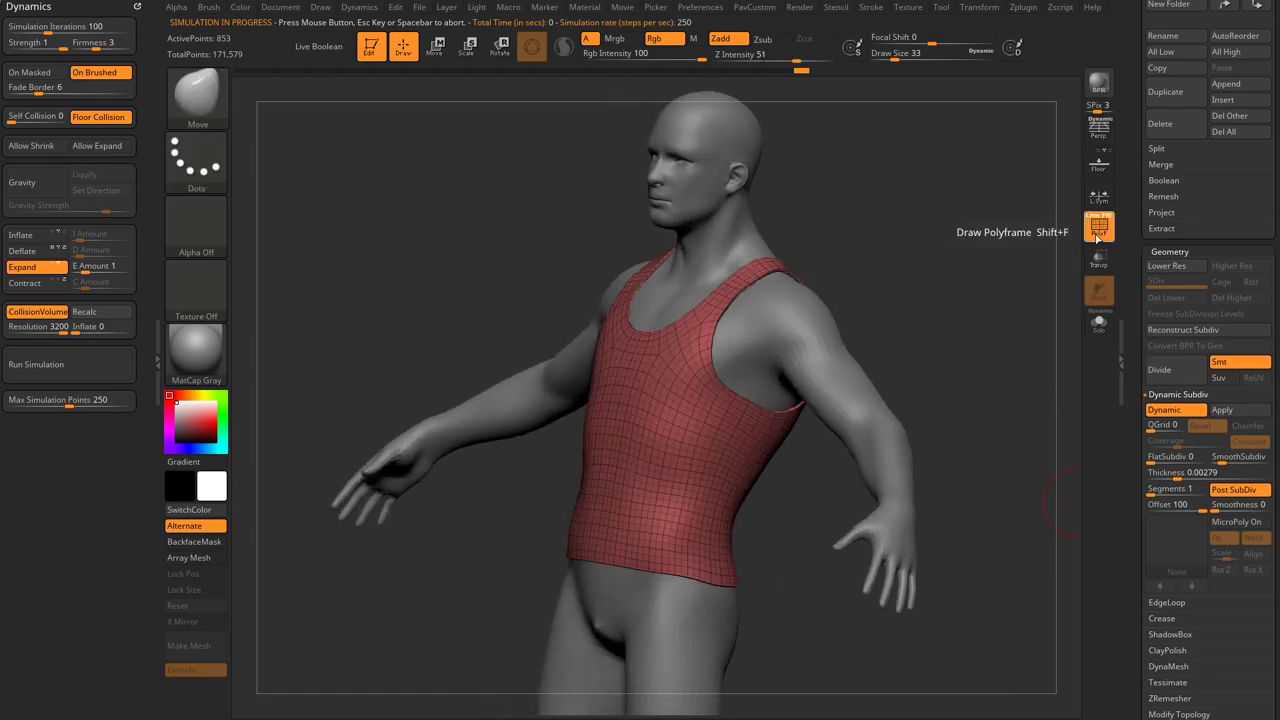
{"action": "left_click", "coordinate": [1164, 410]}
{"action": "left_click", "coordinate": [1164, 410]}
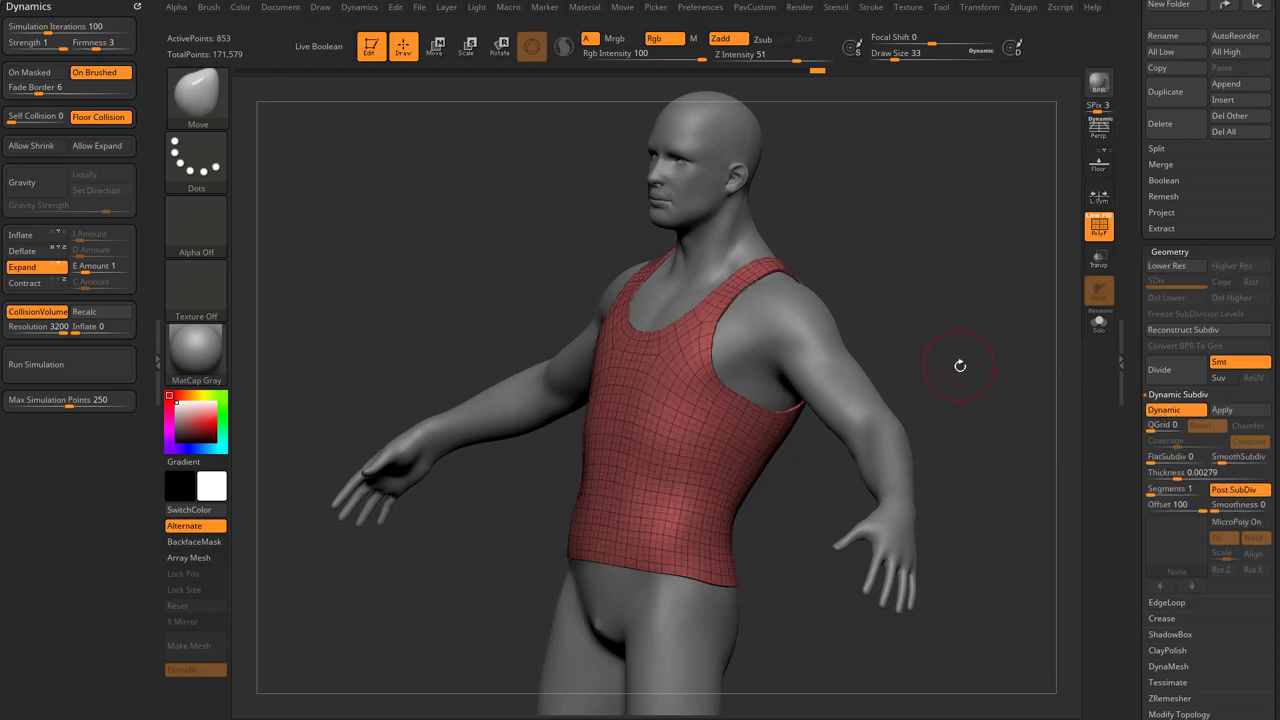
{"action": "left_click_drag", "start_coordinate": [960, 366], "coordinate": [1063, 364]}
Turn off dynamic subdivision and divide the tank top to subdivision level 2.
{"action": "left_click", "coordinate": [1164, 410]}
{"action": "key", "text": "ctrl"}
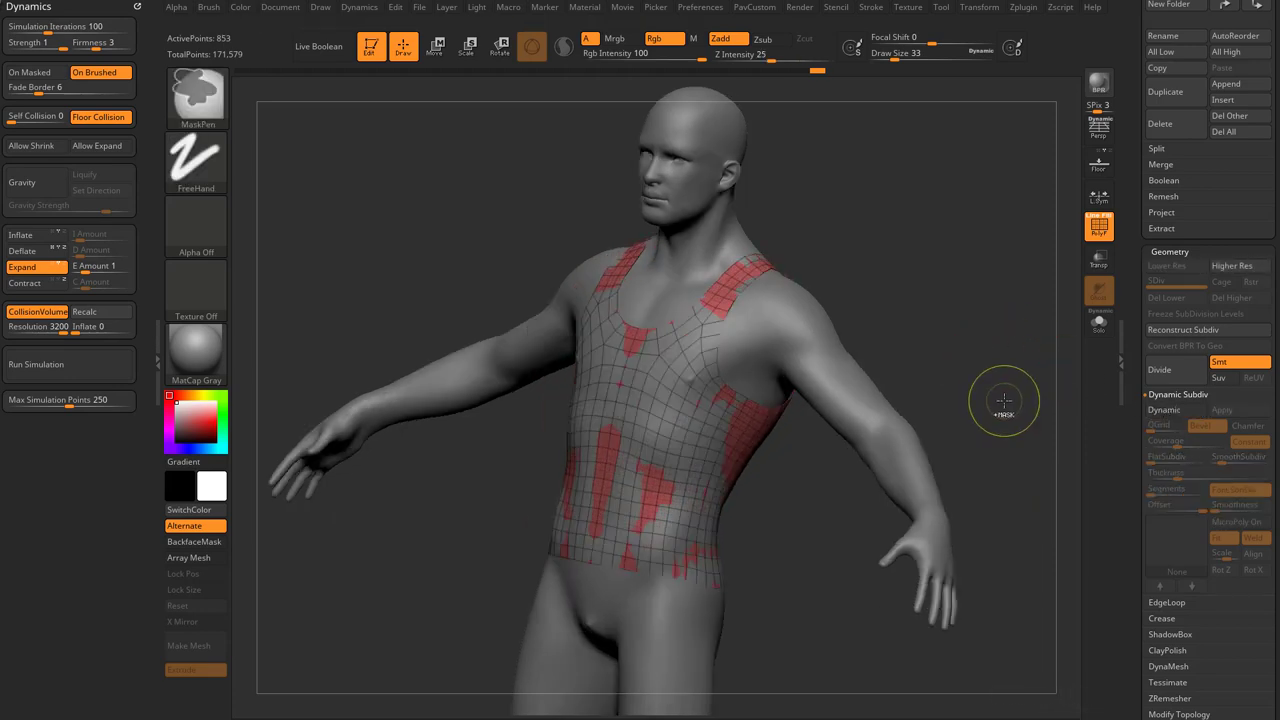
{"action": "key", "text": "ctrl+d"}
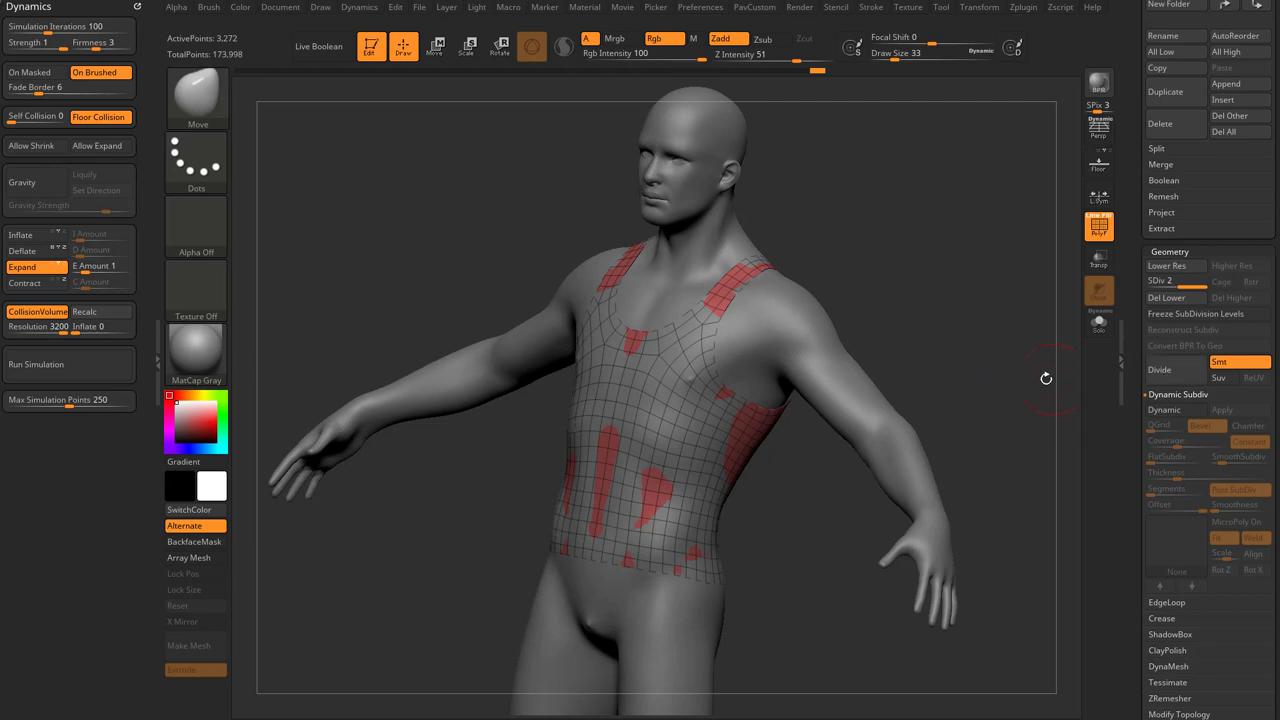
{"action": "left_click_drag", "start_coordinate": [1046, 378], "coordinate": [825, 505], "text": "shift"}
Re-enable dynamic subdivision and run the cloth simulation on the tank top with Contract enabled.
{"action": "left_click", "coordinate": [1164, 410]}
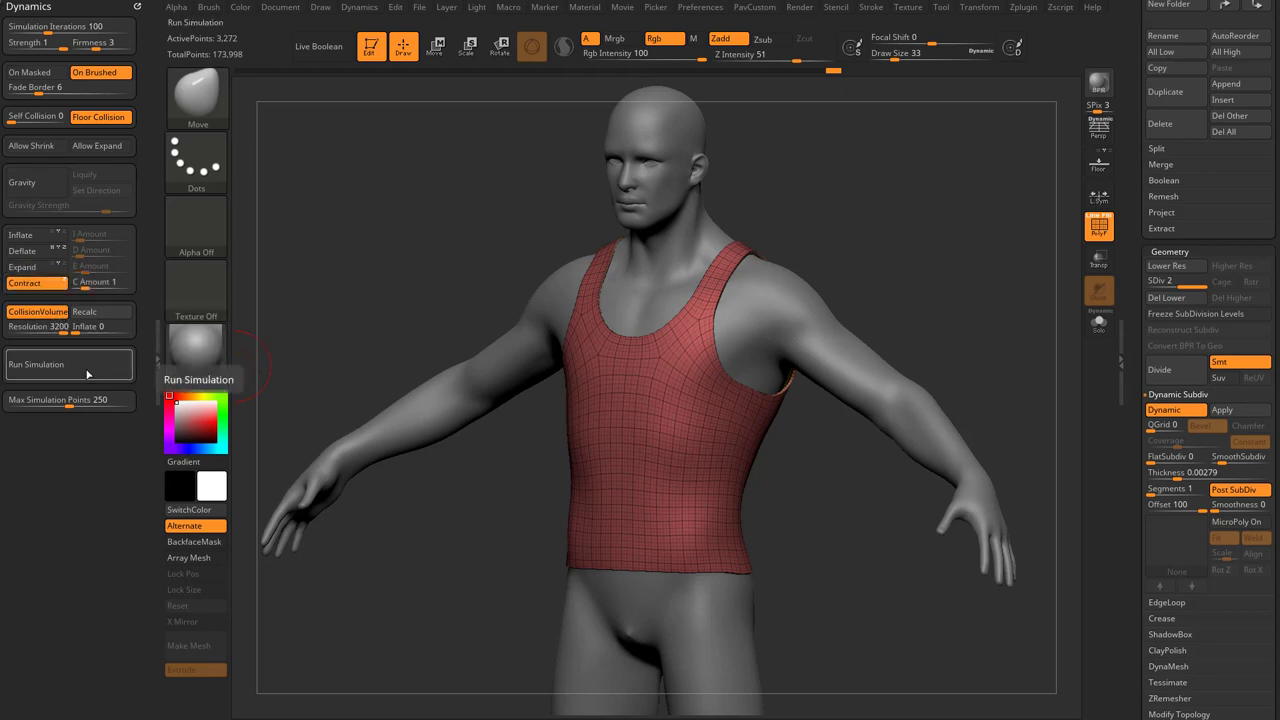
{"action": "left_click", "coordinate": [70, 366]}
{"action": "left_click_drag", "start_coordinate": [1008, 290], "coordinate": [943, 274]}
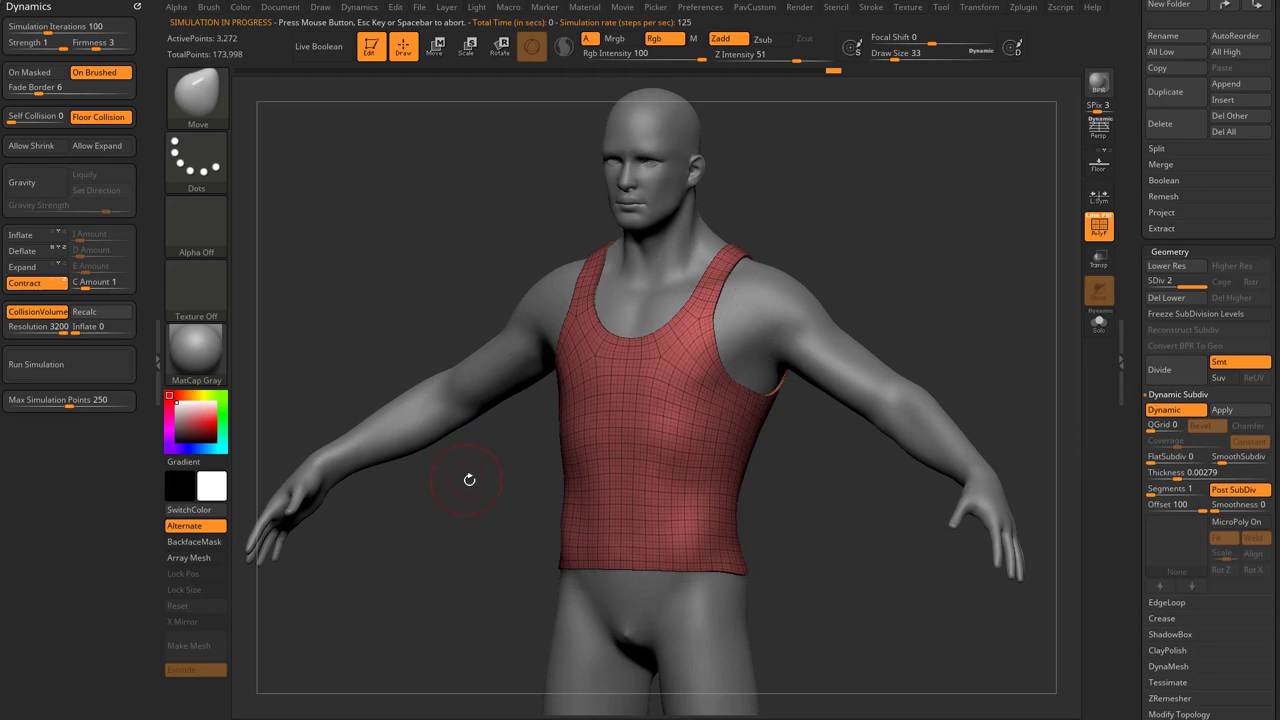
Mask a band around the tank top's waist, blur its edges and invert the mask.
{"action": "mouse_move", "coordinate": [469, 480]}
{"action": "left_mouse_down", "text": "shift"}
{"action": "mouse_move", "coordinate": [500, 434]}
{"action": "mouse_move", "coordinate": [758, 542]}
{"action": "left_mouse_up", "text": "shift"}
{"action": "left_click_drag", "start_coordinate": [751, 483], "coordinate": [689, 503]}
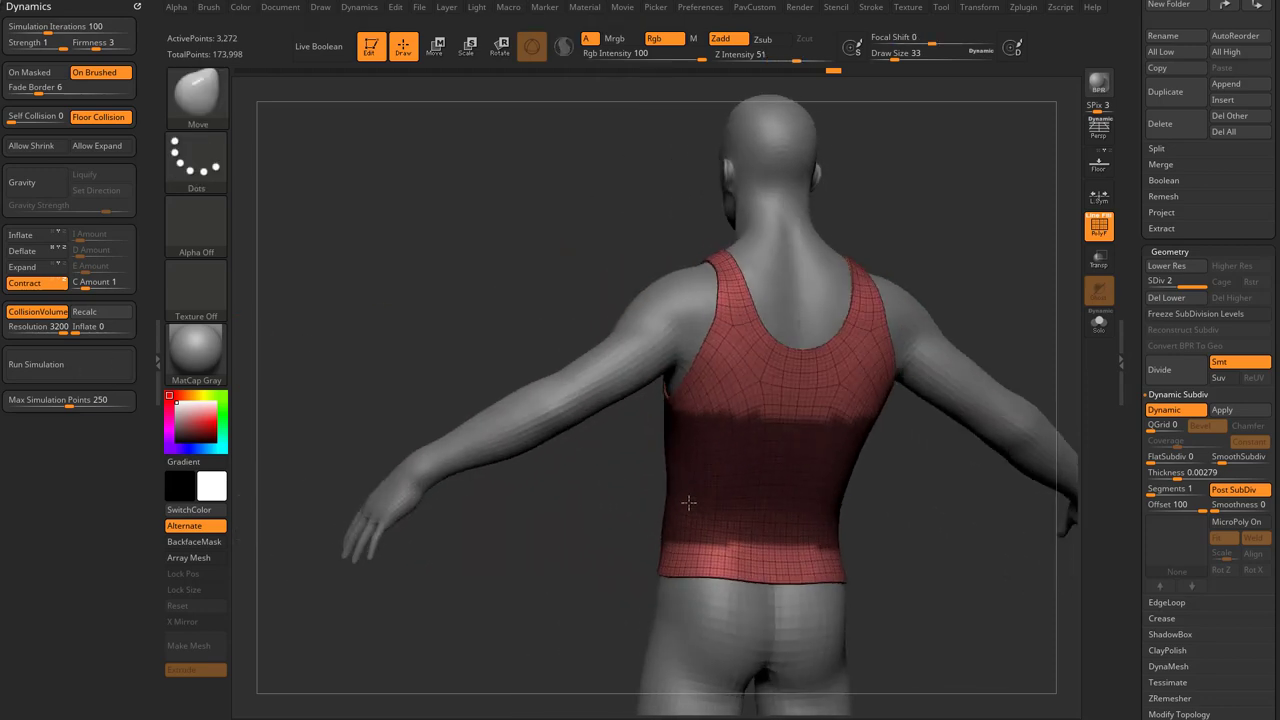
{"action": "left_click", "coordinate": [765, 489], "text": "ctrl"}
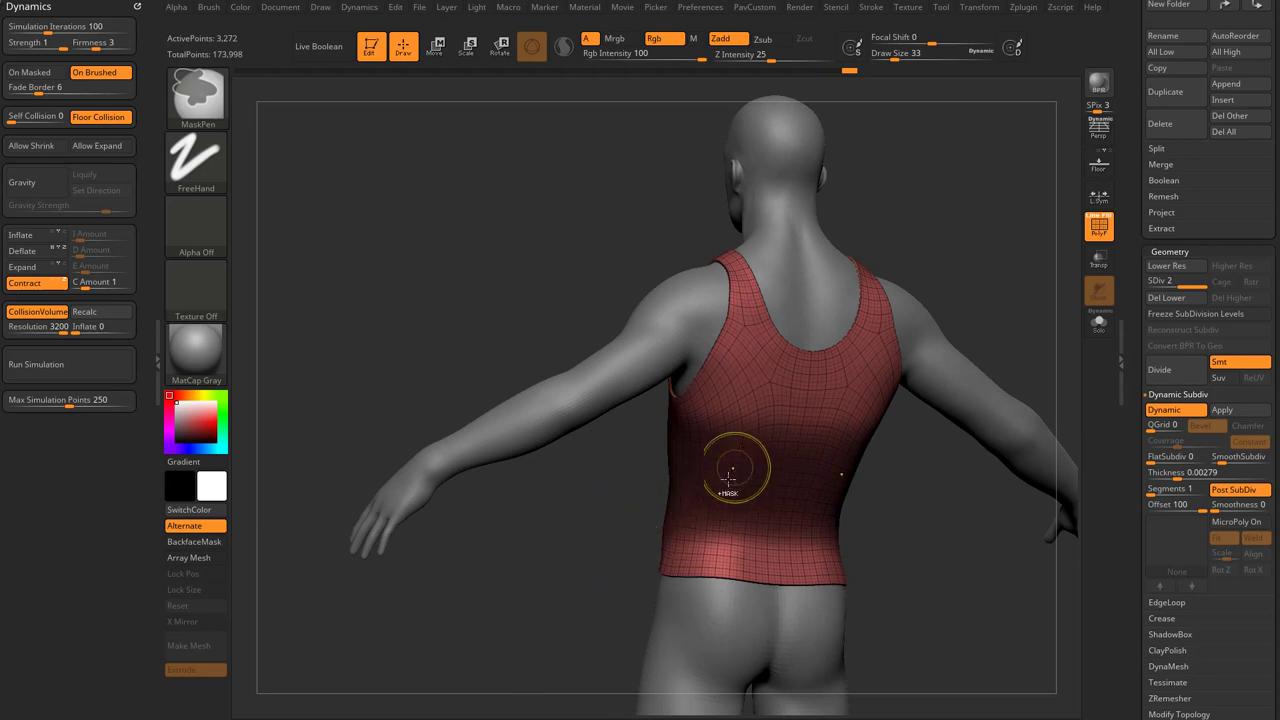
{"action": "left_click", "coordinate": [526, 528], "text": "ctrl"}
{"action": "mouse_move", "coordinate": [529, 523]}
{"action": "left_mouse_down"}
{"action": "mouse_move", "coordinate": [483, 569]}
{"action": "mouse_move", "coordinate": [632, 590]}
{"action": "mouse_move", "coordinate": [924, 321]}
{"action": "mouse_move", "coordinate": [636, 342]}
{"action": "left_mouse_up"}
Run the cloth simulation with Expand and Inflate enabled to form folds around the unmasked waist.
{"action": "left_click", "coordinate": [36, 267]}
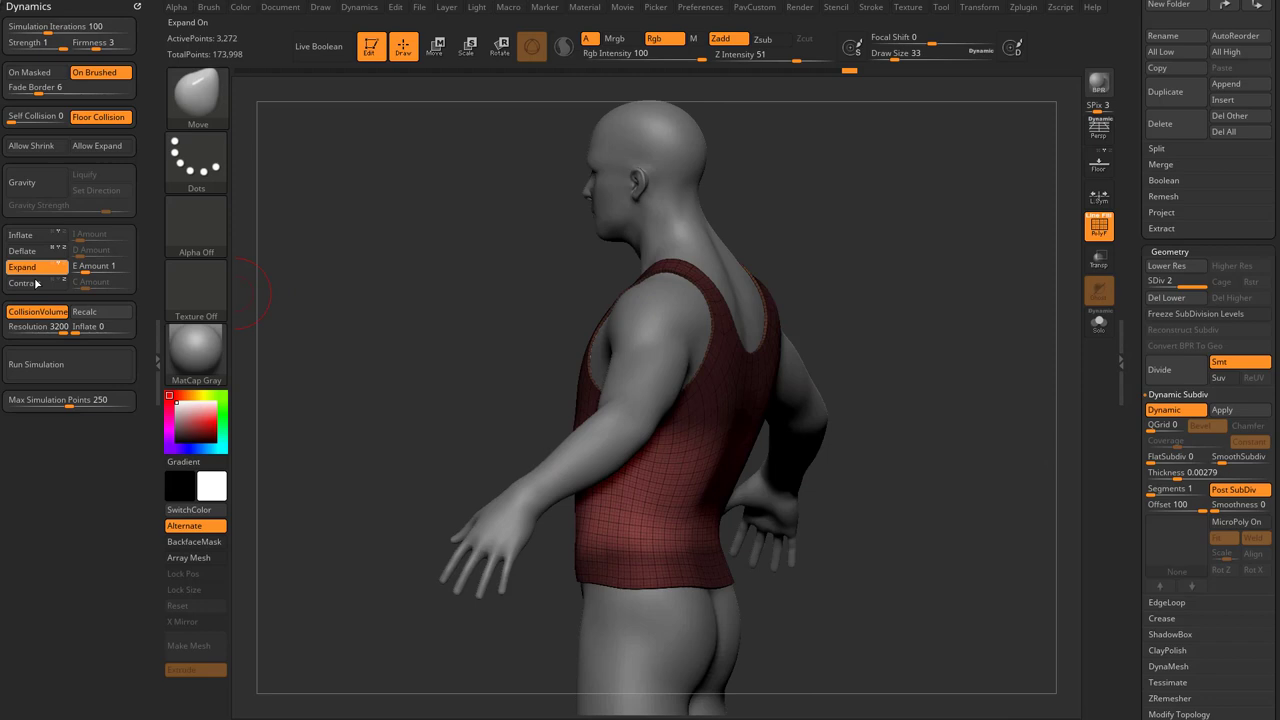
{"action": "left_click", "coordinate": [64, 367]}
{"action": "left_click", "coordinate": [22, 235]}
{"action": "left_click", "coordinate": [80, 364]}
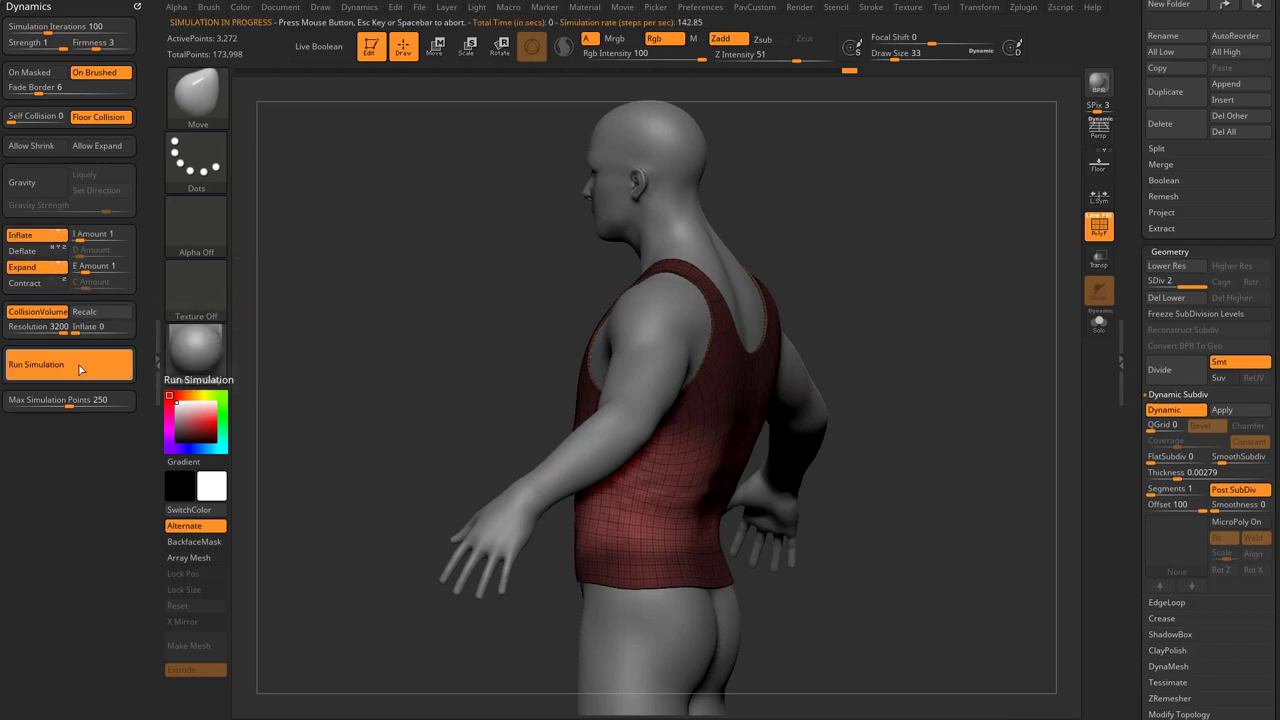
{"action": "left_click_drag", "start_coordinate": [887, 283], "coordinate": [951, 271]}
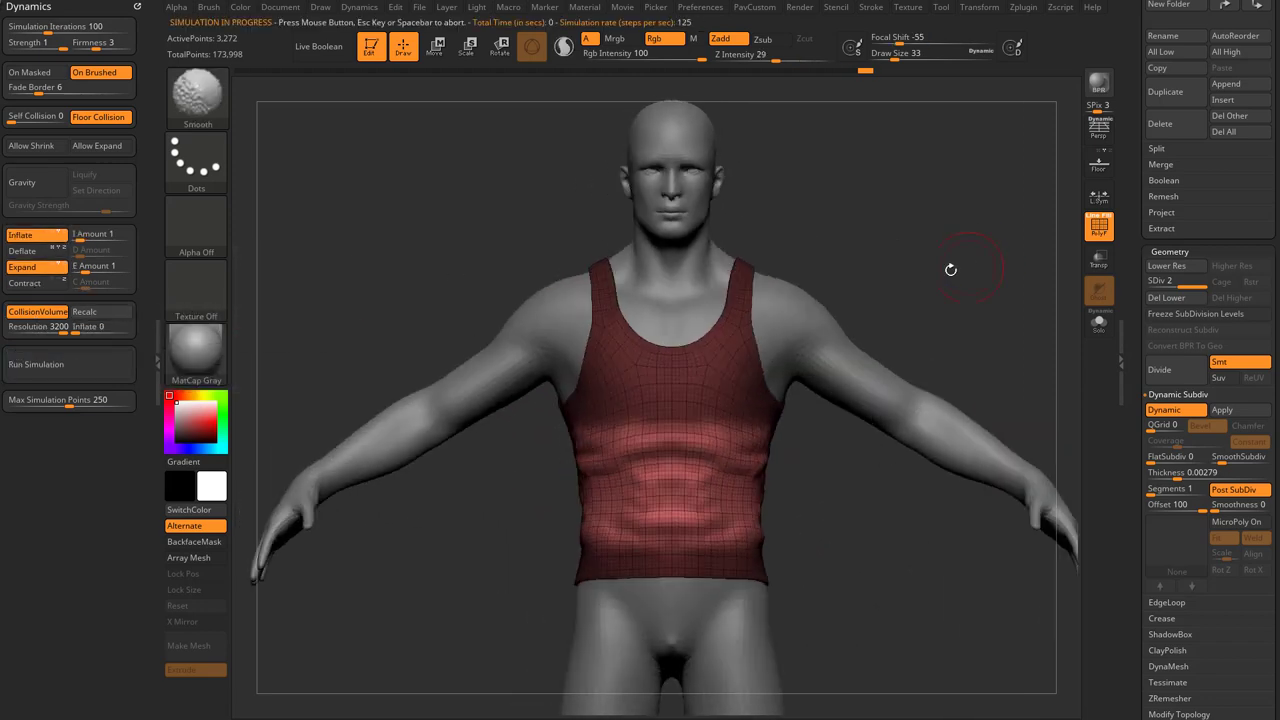
Clear the tank top's mask and hide its polyframe wireframe.
{"action": "left_click_drag", "start_coordinate": [894, 363], "coordinate": [836, 455]}
{"action": "left_click", "coordinate": [1098, 228]}
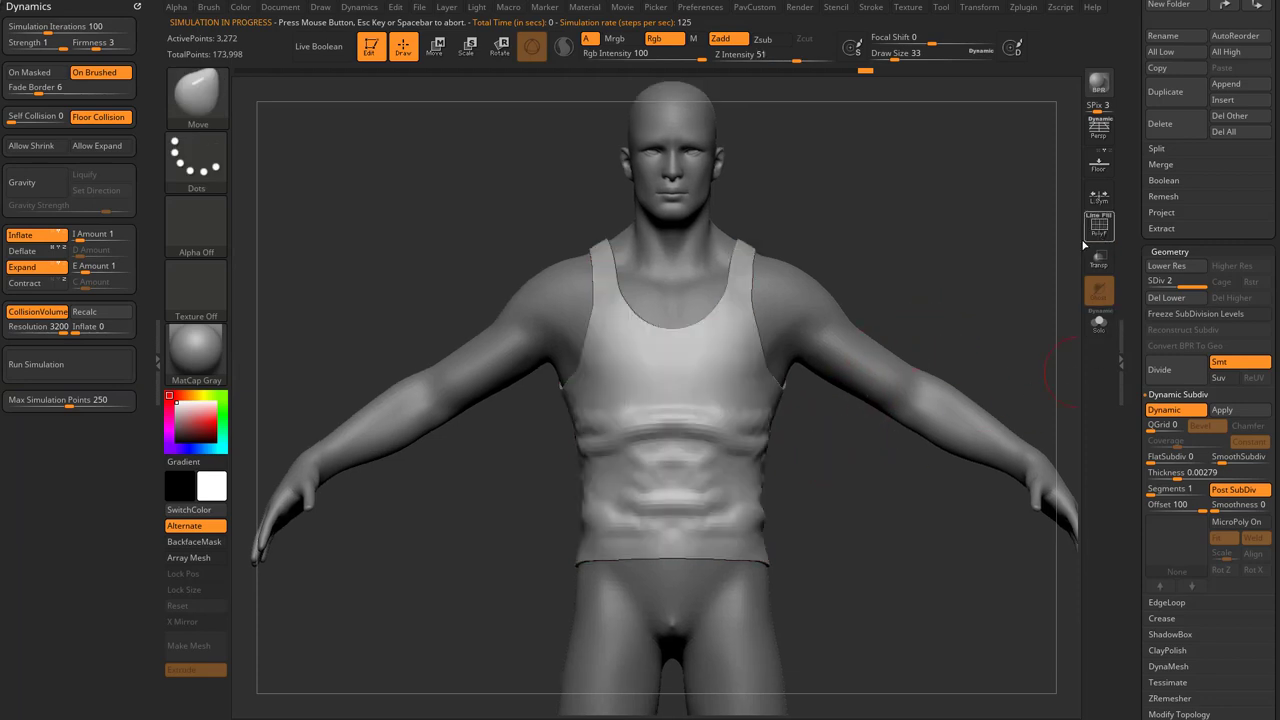
Choose the ClothNudge brush and nudge the folds across the front waist of the tank top.
{"action": "key", "text": "b"}
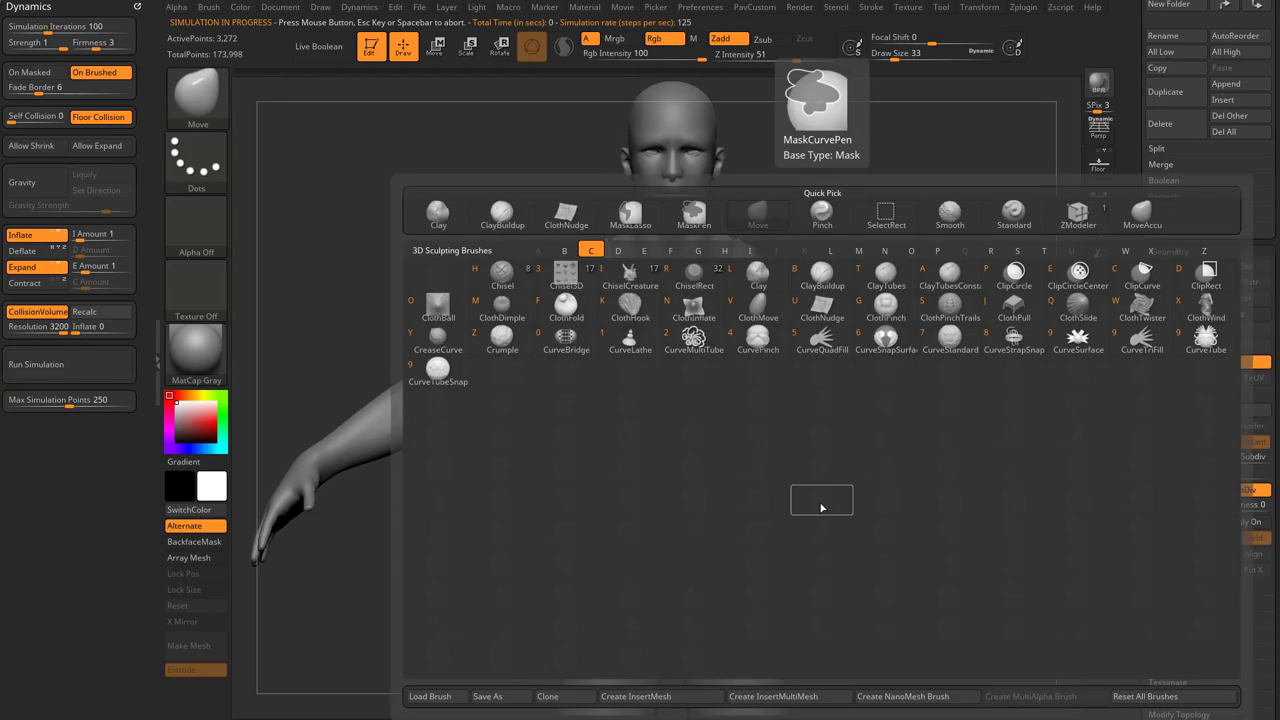
{"action": "key", "text": "o"}
{"action": "key", "text": "b"}
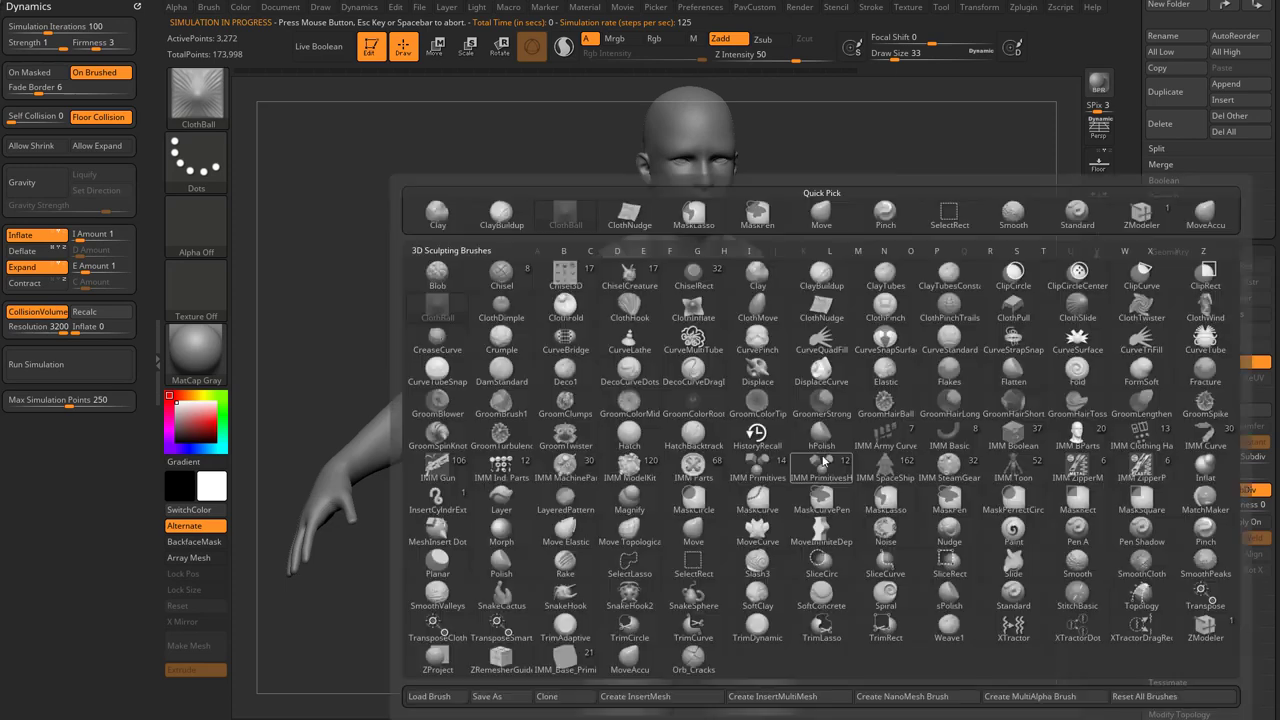
{"action": "key", "text": "c"}
{"action": "key", "text": "u"}
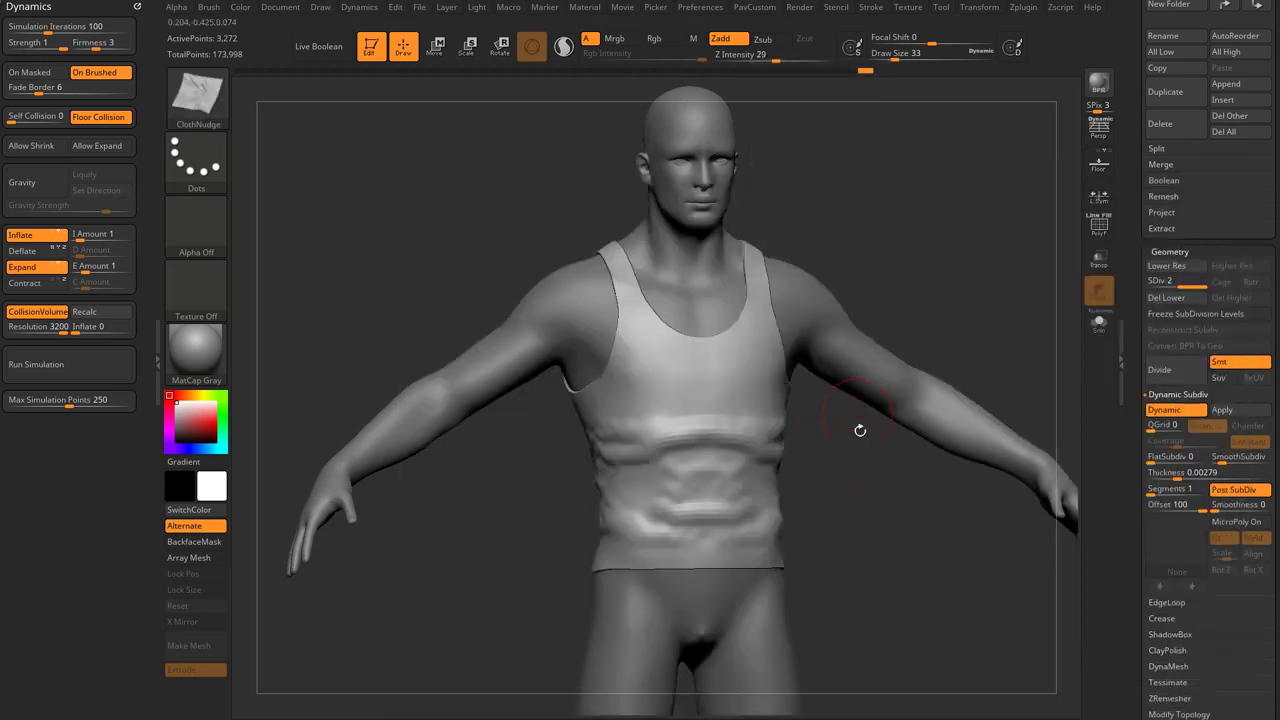
{"action": "mouse_move", "coordinate": [683, 469]}
{"action": "left_mouse_down"}
{"action": "mouse_move", "coordinate": [678, 494]}
{"action": "mouse_move", "coordinate": [686, 484]}
{"action": "mouse_move", "coordinate": [662, 480]}
{"action": "mouse_move", "coordinate": [692, 480]}
{"action": "left_mouse_up"}
{"action": "key", "text": "bracketleft"}
{"action": "key", "text": "bracketleft"}
{"action": "key", "text": "bracketleft"}
{"action": "key", "text": "bracketleft"}
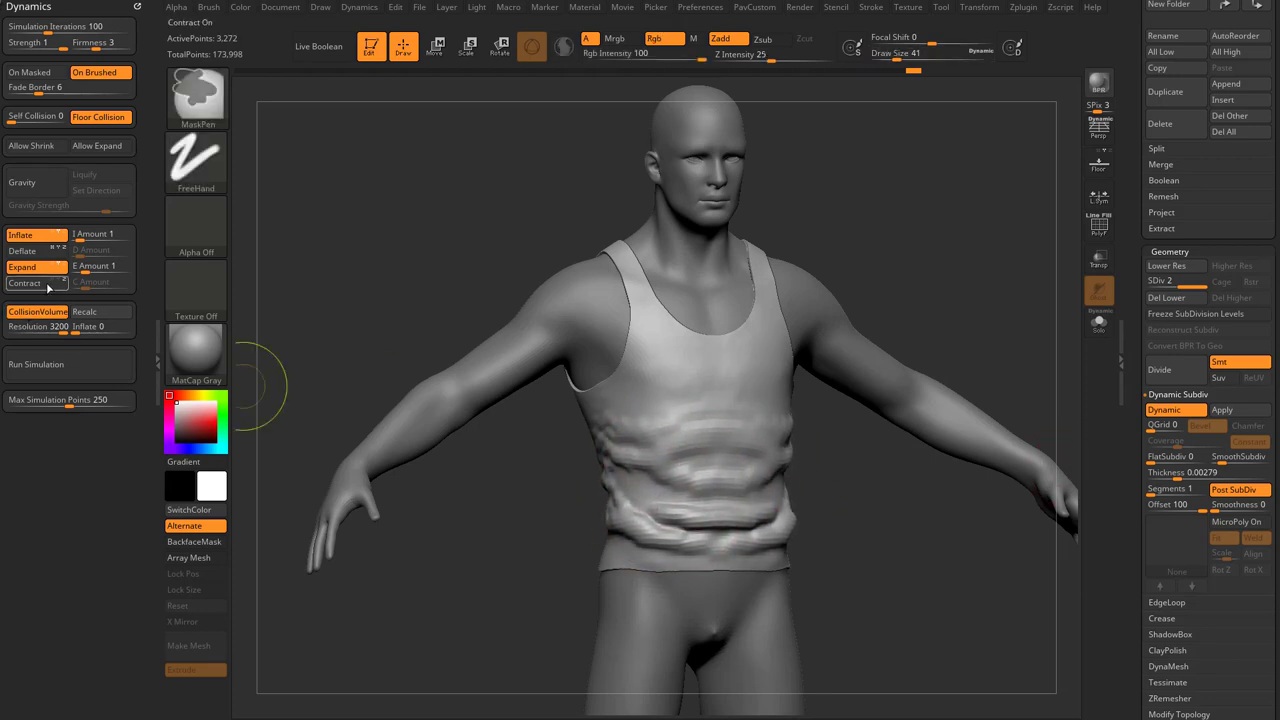
Undo the last change, turn off Expand and Inflate, and nudge the front waist folds again with ClothNudge.
{"action": "key", "text": "ctrl+z"}
{"action": "left_click", "coordinate": [32, 268]}
{"action": "left_click", "coordinate": [32, 237]}
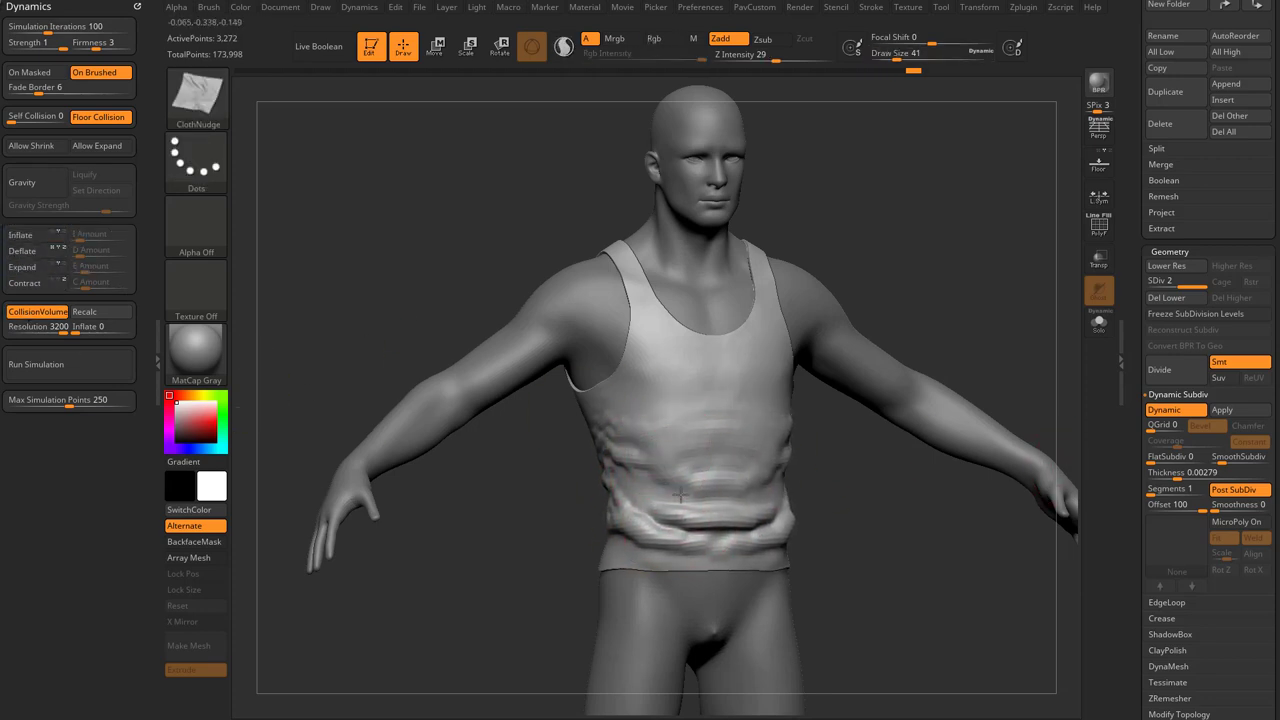
{"action": "left_click_drag", "start_coordinate": [680, 495], "coordinate": [664, 484]}
{"action": "left_click_drag", "start_coordinate": [855, 508], "coordinate": [851, 500], "text": "shift"}
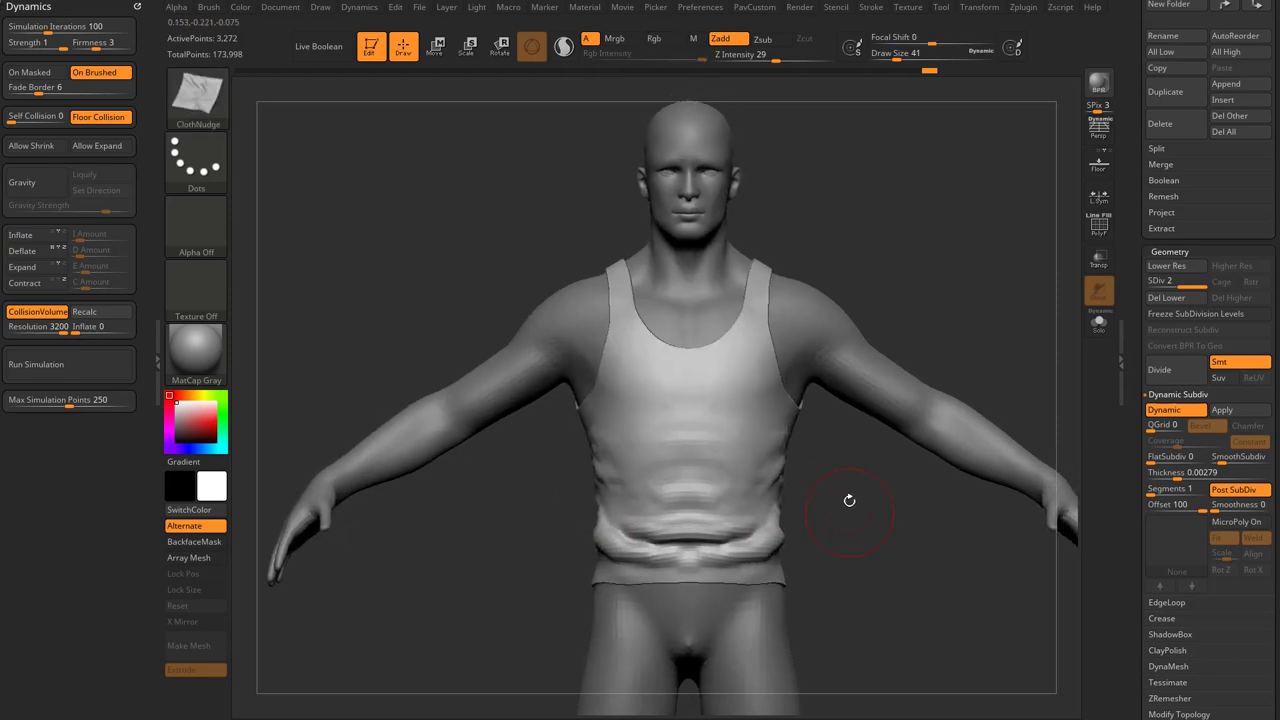
Try scaling the tank top with the TransposeCloth brush to compress the fabric into folds.
{"action": "key", "text": "w"}
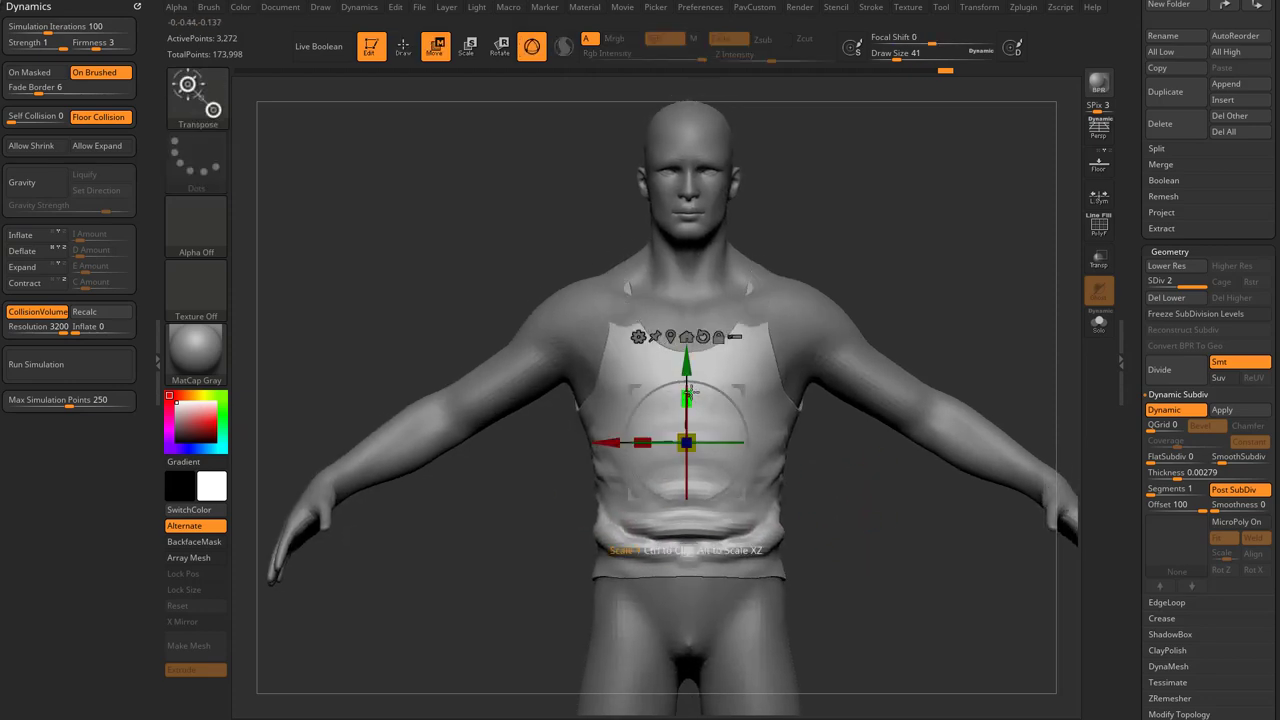
{"action": "key", "text": "b"}
{"action": "key", "text": "t"}
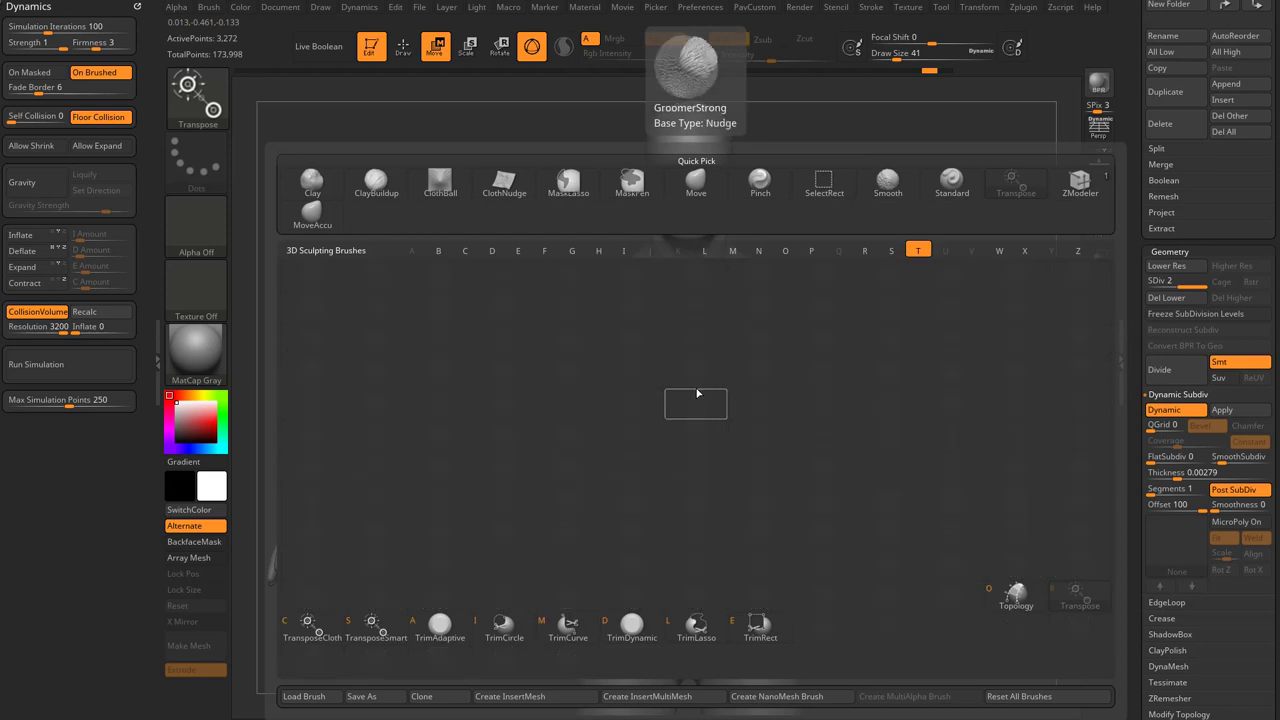
{"action": "key", "text": "c"}
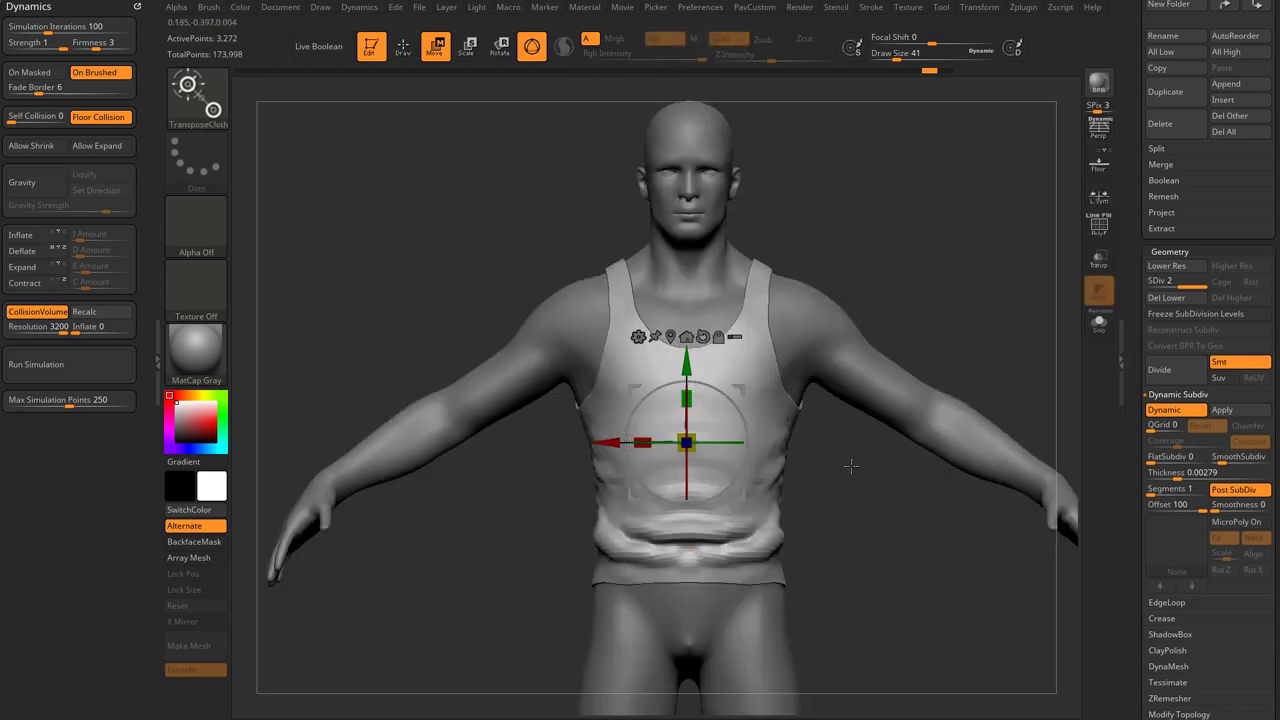
{"action": "left_click_drag", "start_coordinate": [850, 465], "coordinate": [669, 403]}
{"action": "left_click_drag", "start_coordinate": [850, 460], "coordinate": [658, 441]}
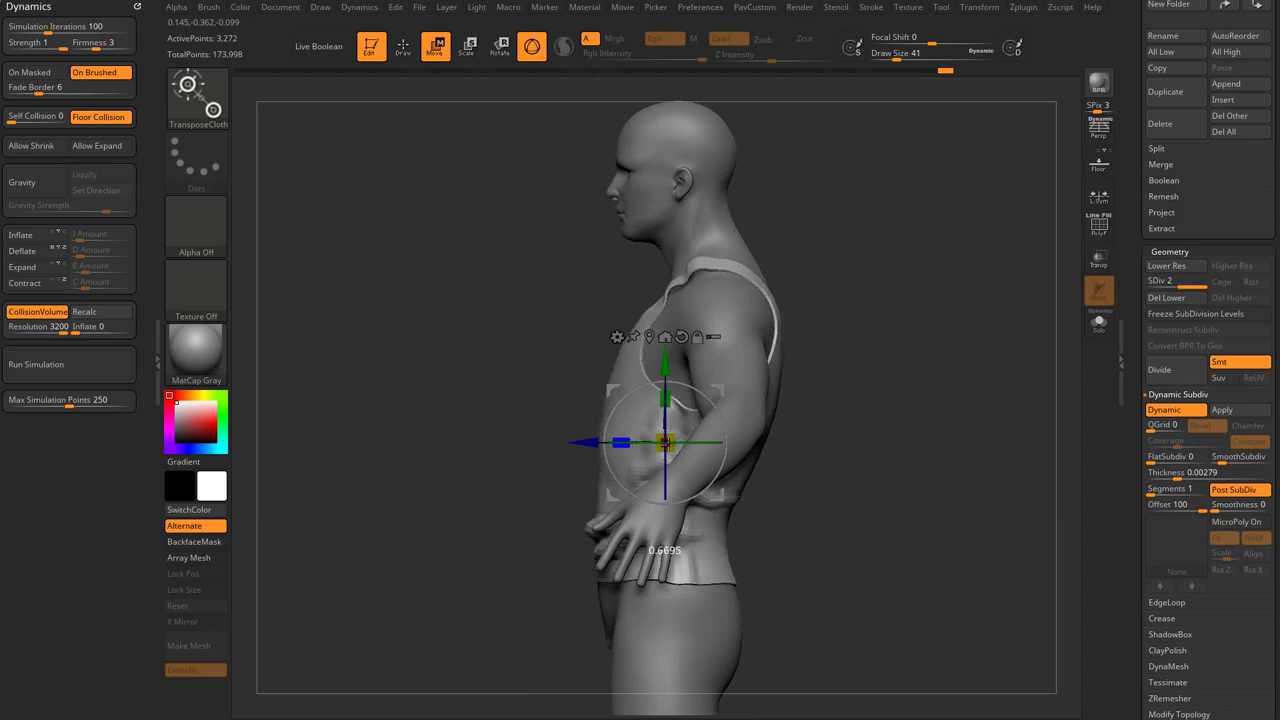
{"action": "left_click_drag", "start_coordinate": [777, 437], "coordinate": [694, 463]}
{"action": "mouse_move", "coordinate": [798, 477]}
{"action": "left_mouse_down"}
{"action": "mouse_move", "coordinate": [851, 434]}
{"action": "mouse_move", "coordinate": [820, 436]}
{"action": "mouse_move", "coordinate": [914, 402]}
{"action": "left_mouse_up"}
Smooth out the heavy folds around the front, side and back of the tank top's waist.
{"action": "key", "text": "q"}
{"action": "key", "text": "s"}
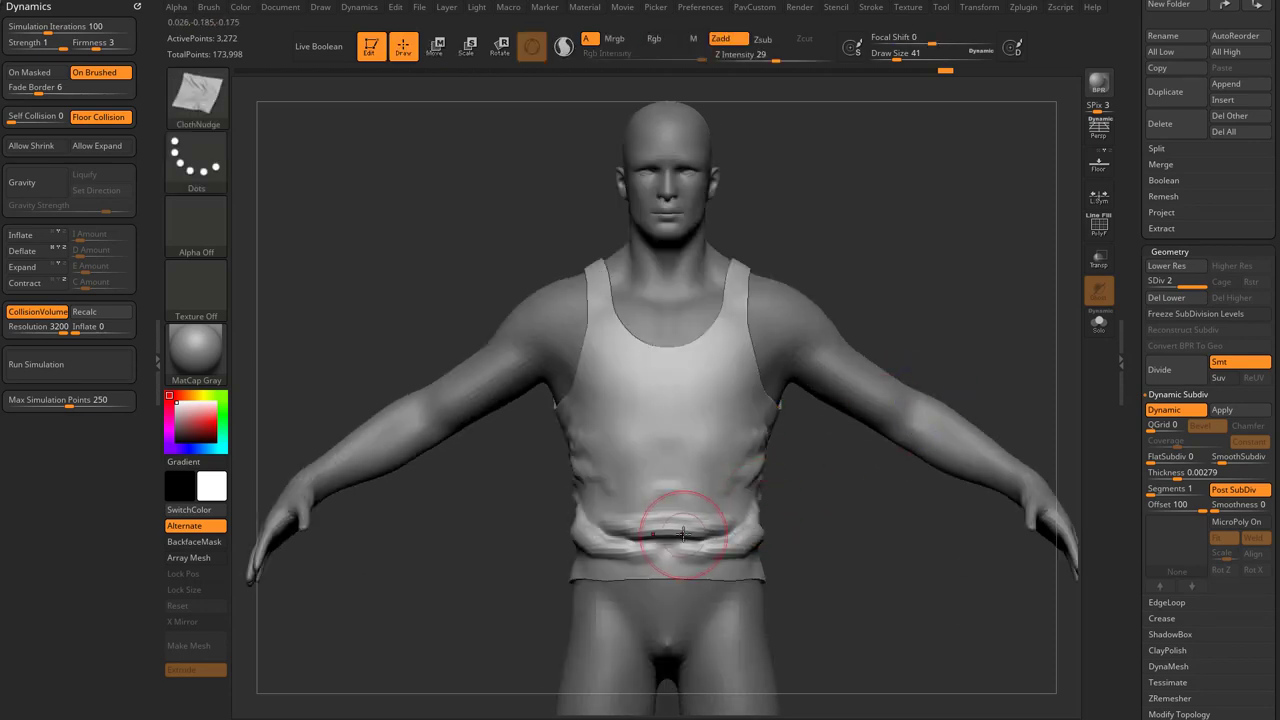
{"action": "left_click_drag", "start_coordinate": [830, 525], "coordinate": [772, 511]}
{"action": "mouse_move", "coordinate": [648, 530]}
{"action": "left_mouse_down", "text": "shift"}
{"action": "mouse_move", "coordinate": [666, 531]}
{"action": "mouse_move", "coordinate": [600, 462]}
{"action": "left_mouse_up", "text": "shift"}
{"action": "left_click_drag", "start_coordinate": [797, 471], "coordinate": [759, 462], "text": "shift"}
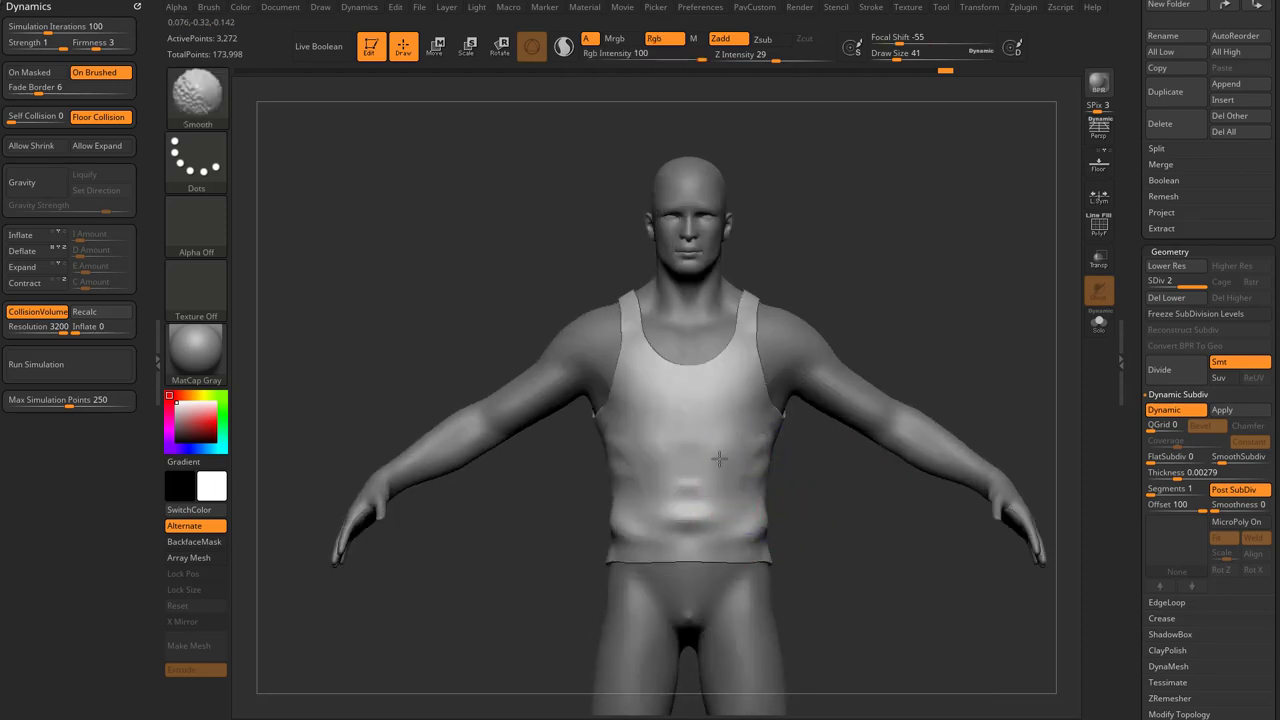
{"action": "mouse_move", "coordinate": [719, 458]}
{"action": "right_mouse_down"}
{"action": "mouse_move", "coordinate": [690, 512]}
{"action": "mouse_move", "coordinate": [688, 500]}
{"action": "right_mouse_up"}
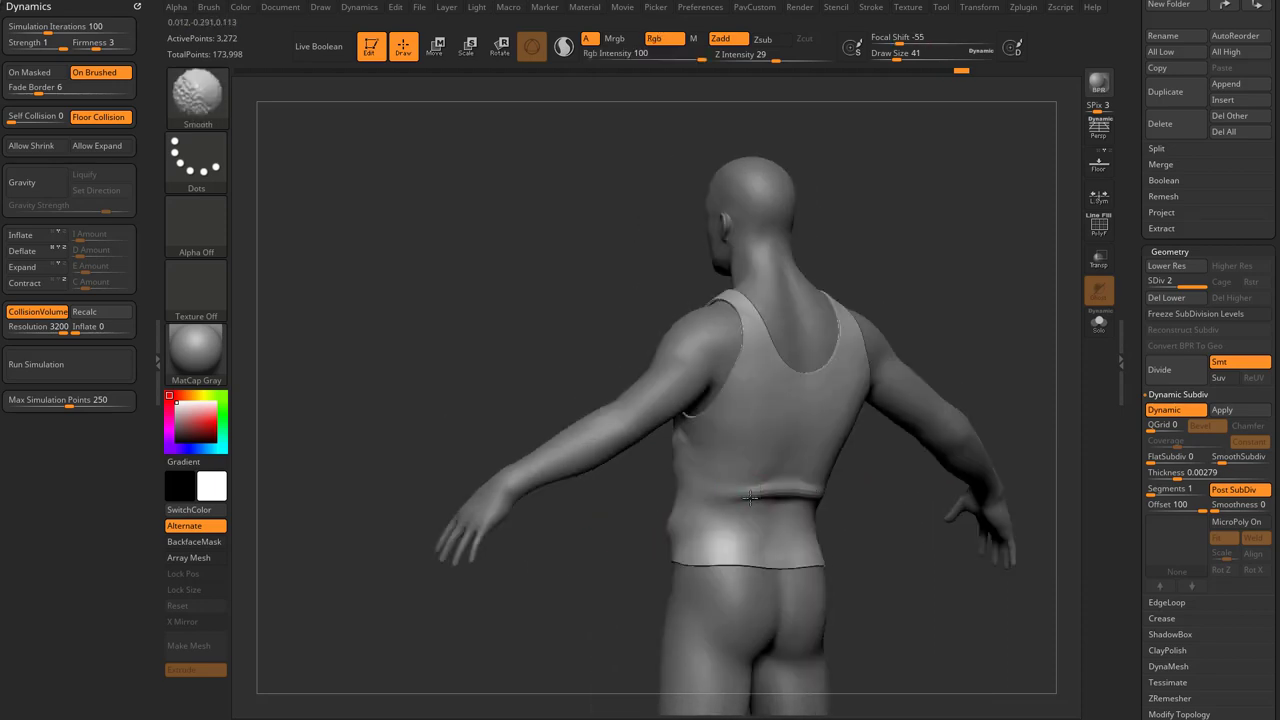
{"action": "left_click_drag", "start_coordinate": [688, 510], "coordinate": [668, 535], "text": "shift"}
{"action": "right_click_drag", "start_coordinate": [631, 549], "coordinate": [735, 530]}
{"action": "left_click_drag", "start_coordinate": [735, 520], "coordinate": [700, 520], "text": "shift"}
{"action": "mouse_move", "coordinate": [888, 393]}
{"action": "right_mouse_down", "text": "shift"}
{"action": "mouse_move", "coordinate": [710, 511]}
{"action": "mouse_move", "coordinate": [612, 530]}
{"action": "mouse_move", "coordinate": [714, 543]}
{"action": "right_mouse_up", "text": "shift"}
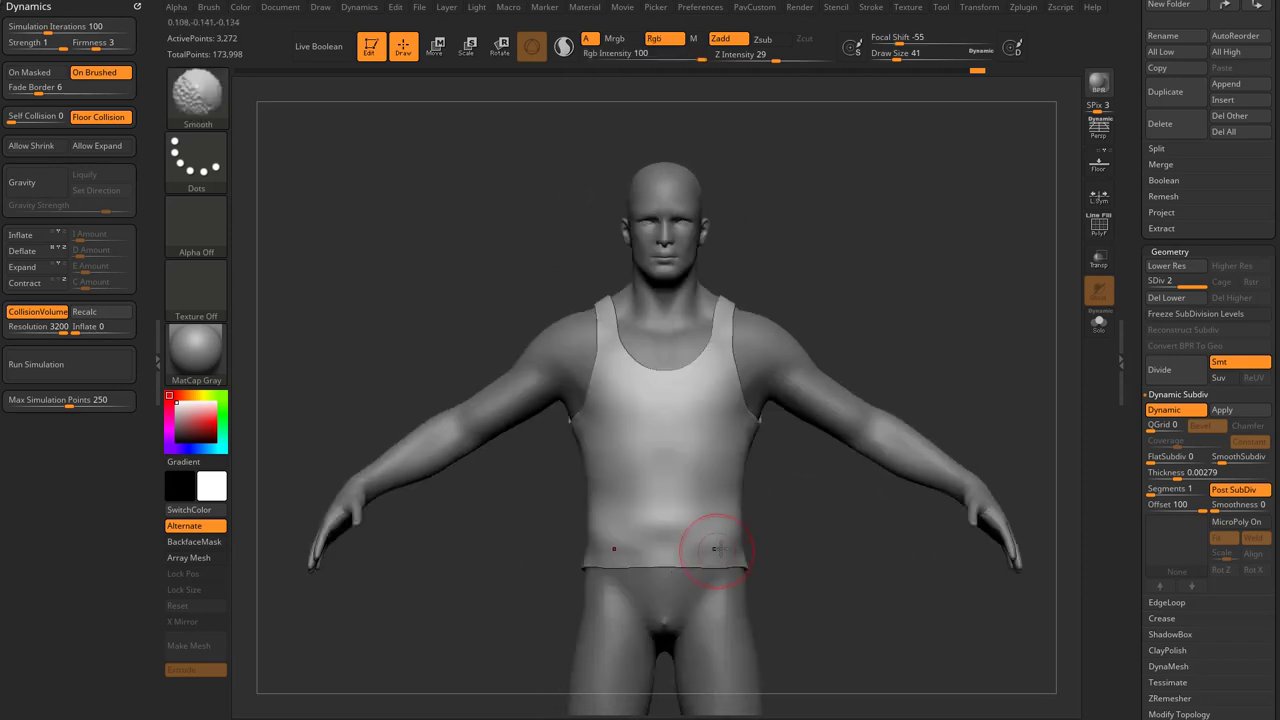
Nudge new folds into the front hem and lower back of the tank top with the ClothNudge brush at varying sizes.
{"action": "right_click_drag", "start_coordinate": [796, 507], "coordinate": [789, 510]}
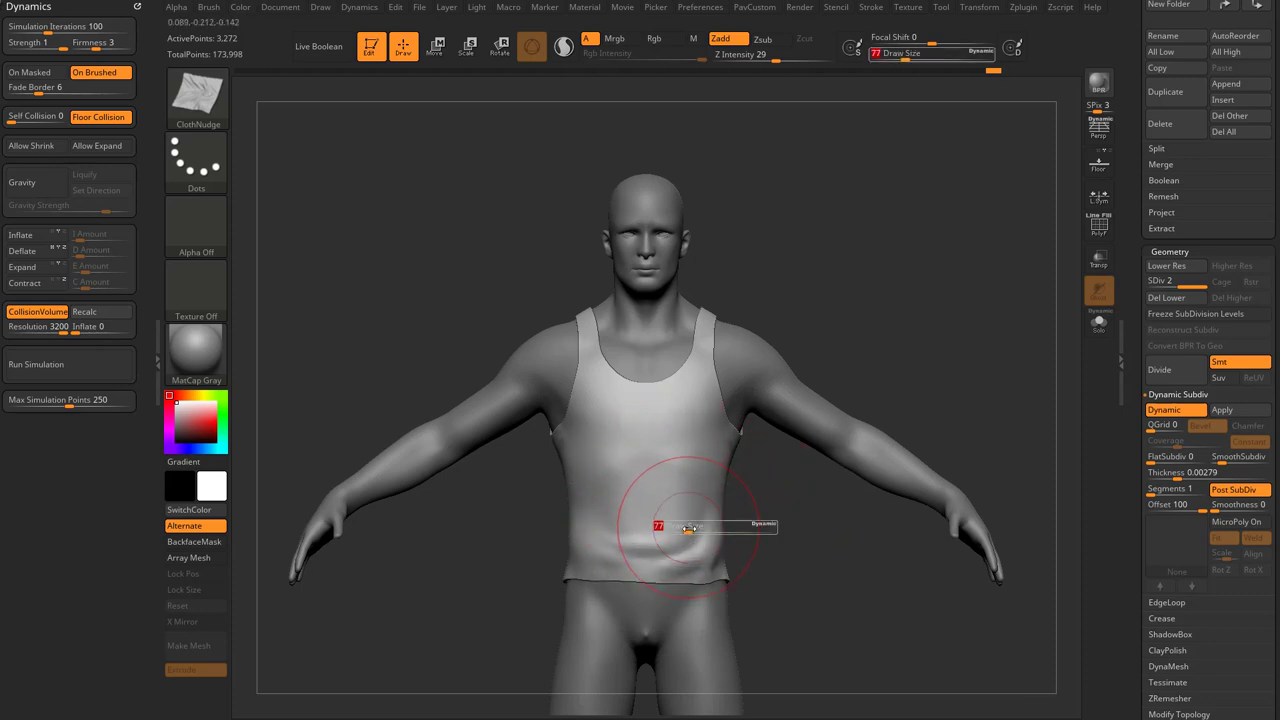
{"action": "right_click_drag", "start_coordinate": [777, 528], "coordinate": [757, 508]}
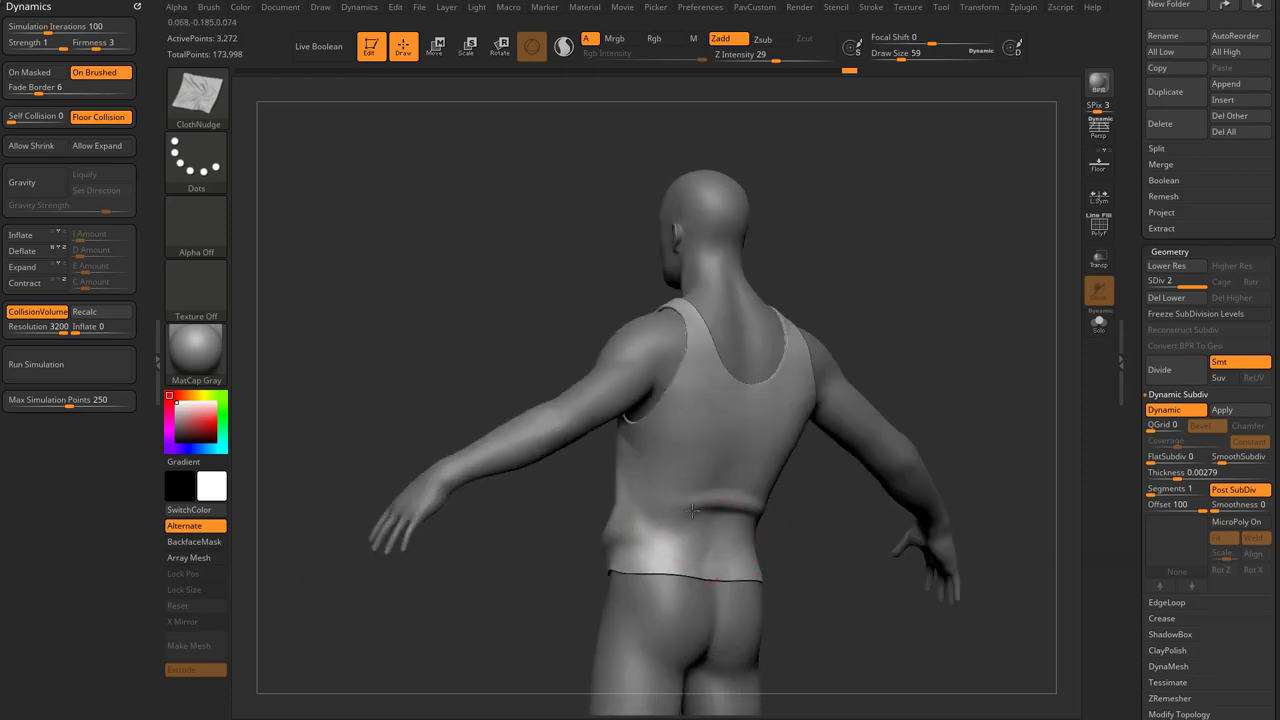
{"action": "left_click_drag", "start_coordinate": [691, 465], "coordinate": [694, 454]}
{"action": "key", "text": "s"}
{"action": "key", "text": "s"}
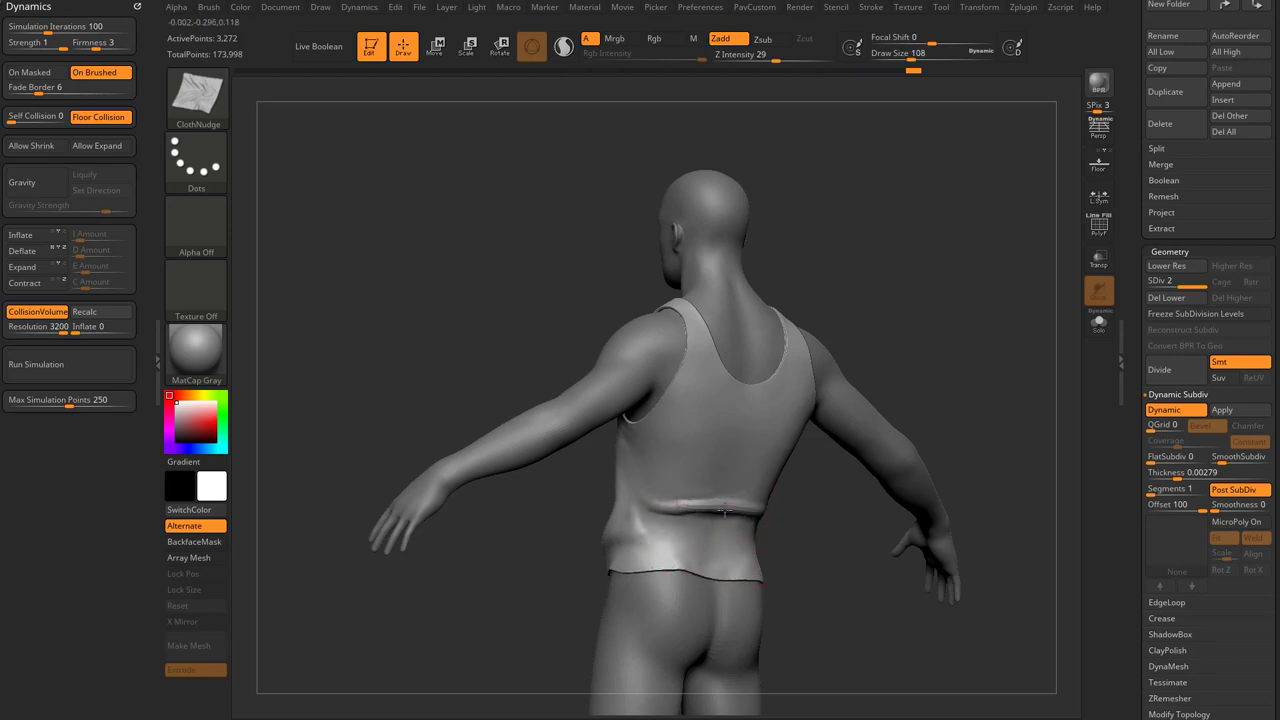
{"action": "left_click_drag", "start_coordinate": [725, 512], "coordinate": [722, 520]}
{"action": "key", "text": "s"}
{"action": "left_click_drag", "start_coordinate": [717, 532], "coordinate": [711, 533]}
{"action": "mouse_move", "coordinate": [692, 548]}
{"action": "right_mouse_down"}
{"action": "mouse_move", "coordinate": [745, 533]}
{"action": "mouse_move", "coordinate": [680, 560]}
{"action": "right_mouse_up"}
{"action": "key", "text": "s"}
{"action": "mouse_move", "coordinate": [680, 560]}
{"action": "left_mouse_down"}
{"action": "mouse_move", "coordinate": [674, 571]}
{"action": "mouse_move", "coordinate": [682, 562]}
{"action": "left_mouse_up"}
Continue the waist folds around the opposite side of the back and the front of the tank top with ClothNudge.
{"action": "right_click_drag", "start_coordinate": [690, 560], "coordinate": [771, 529]}
{"action": "left_click_drag", "start_coordinate": [771, 529], "coordinate": [828, 545]}
{"action": "mouse_move", "coordinate": [828, 545]}
{"action": "right_mouse_down"}
{"action": "mouse_move", "coordinate": [797, 556]}
{"action": "mouse_move", "coordinate": [817, 551]}
{"action": "right_mouse_up"}
{"action": "key", "text": "s"}
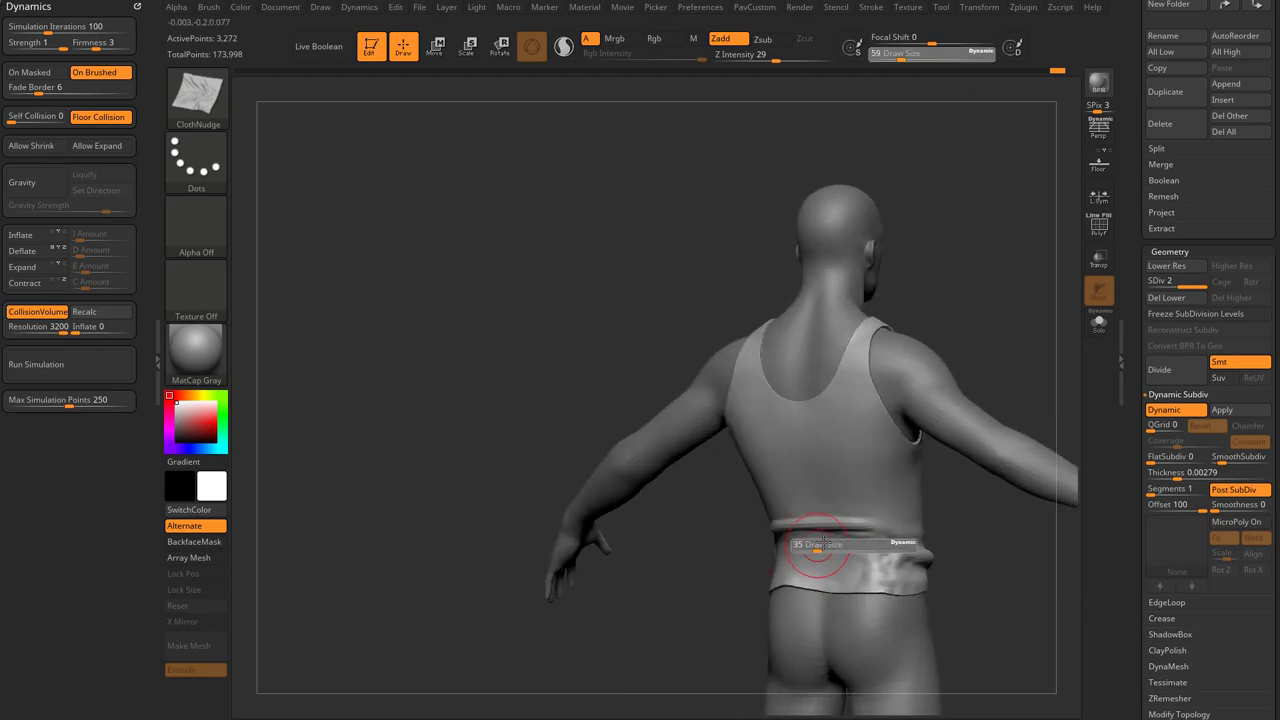
{"action": "left_click_drag", "start_coordinate": [820, 552], "coordinate": [814, 554]}
{"action": "mouse_move", "coordinate": [812, 524]}
{"action": "right_mouse_down"}
{"action": "mouse_move", "coordinate": [827, 562]}
{"action": "mouse_move", "coordinate": [808, 506]}
{"action": "mouse_move", "coordinate": [780, 510]}
{"action": "right_mouse_up"}
{"action": "key", "text": "s"}
{"action": "left_click_drag", "start_coordinate": [690, 527], "coordinate": [697, 527]}
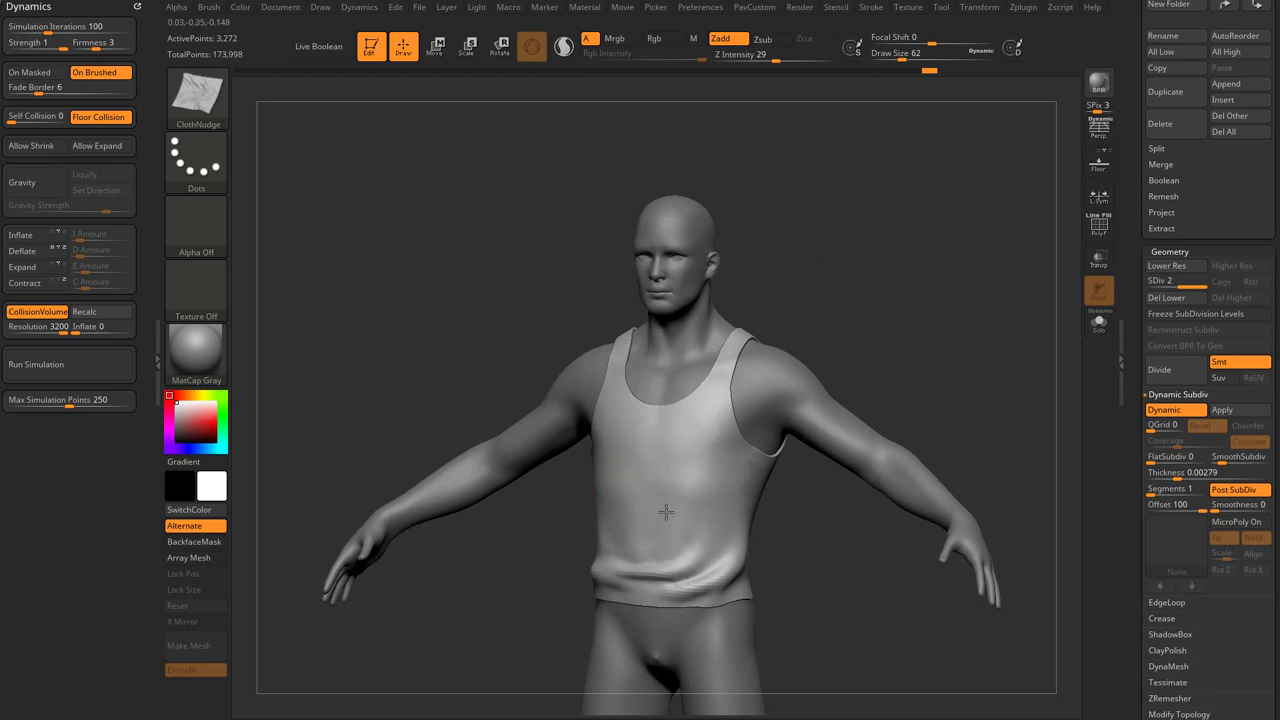
Try scaling the tank top vertically with TransposeCloth at subdivision level 1, undo it, and try again at level 2.
{"action": "key", "text": "bracketleft"}
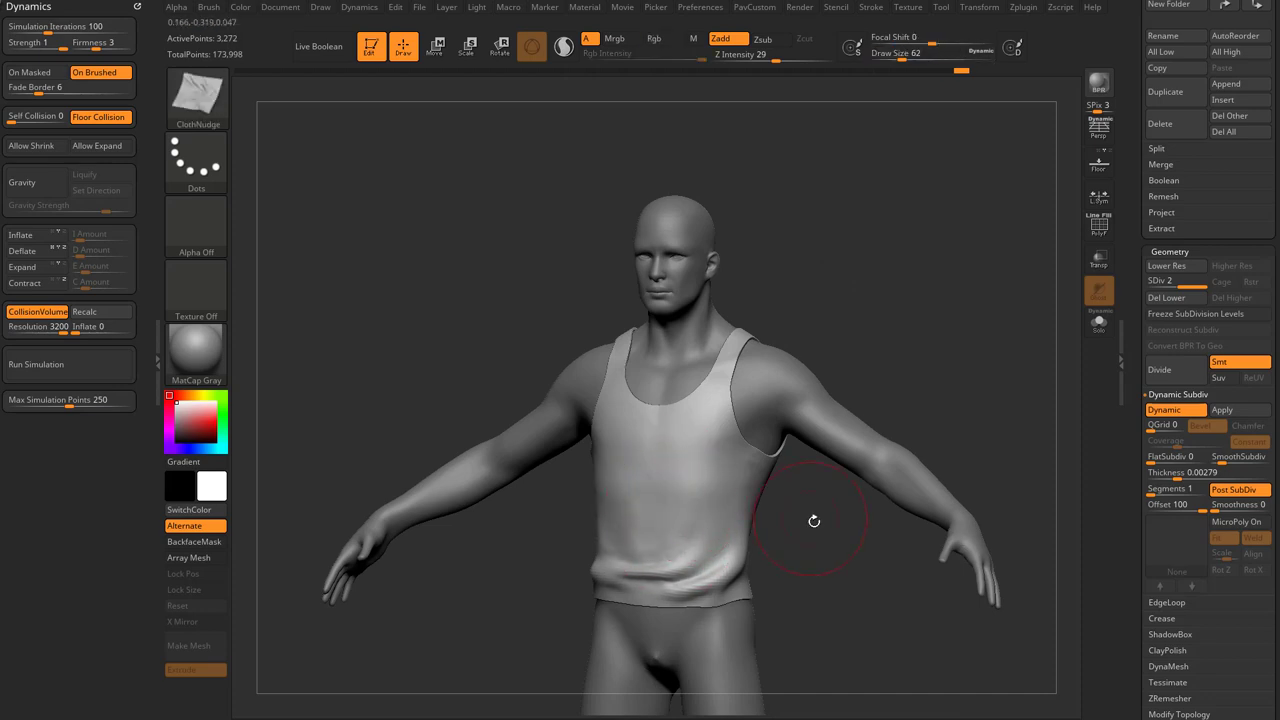
{"action": "right_click_drag", "start_coordinate": [814, 520], "coordinate": [1007, 341]}
{"action": "left_click", "coordinate": [1176, 280]}
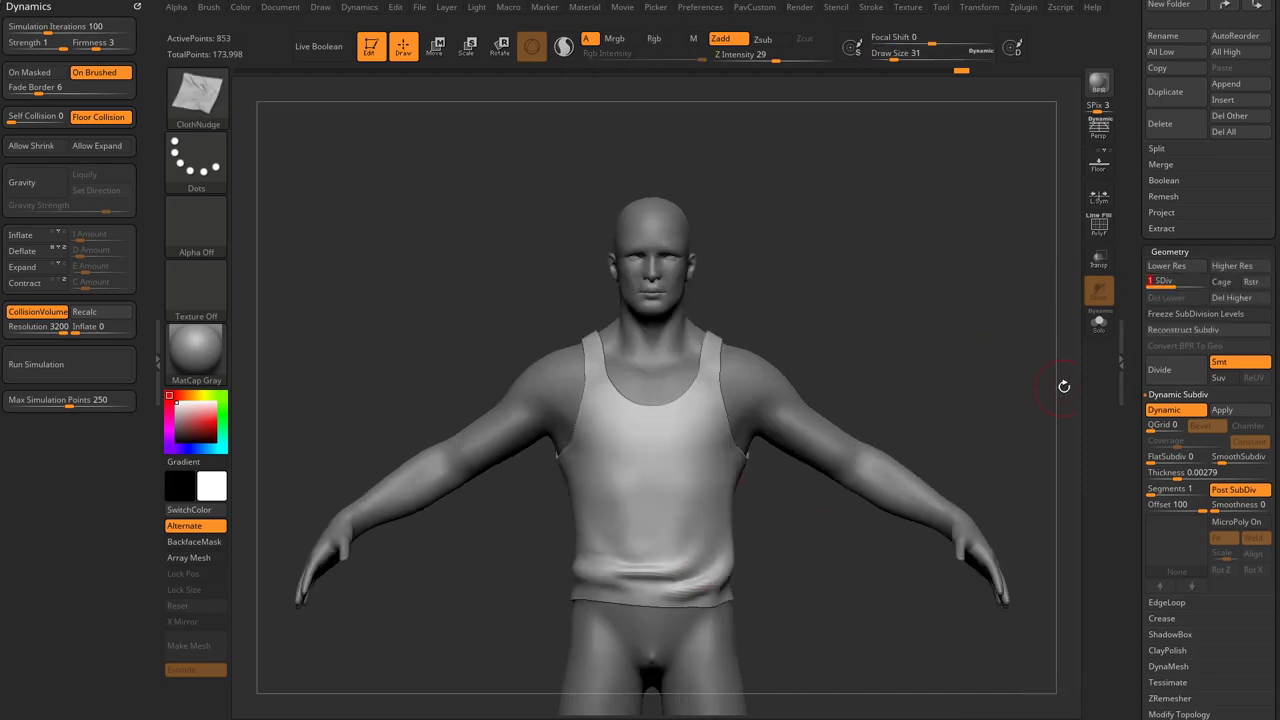
{"action": "key", "text": "w"}
{"action": "left_click_drag", "start_coordinate": [650, 443], "coordinate": [651, 473]}
{"action": "key", "text": "ctrl+z"}
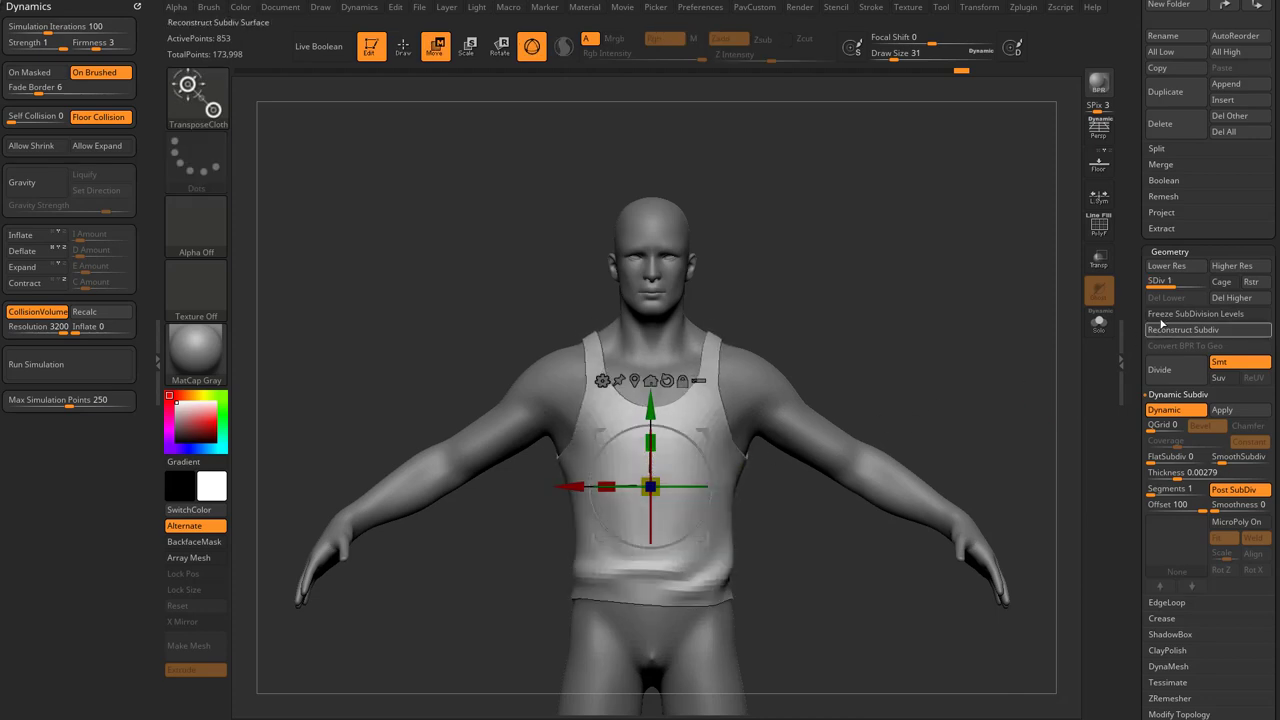
{"action": "left_click", "coordinate": [1197, 284]}
{"action": "left_click_drag", "start_coordinate": [655, 441], "coordinate": [657, 449]}
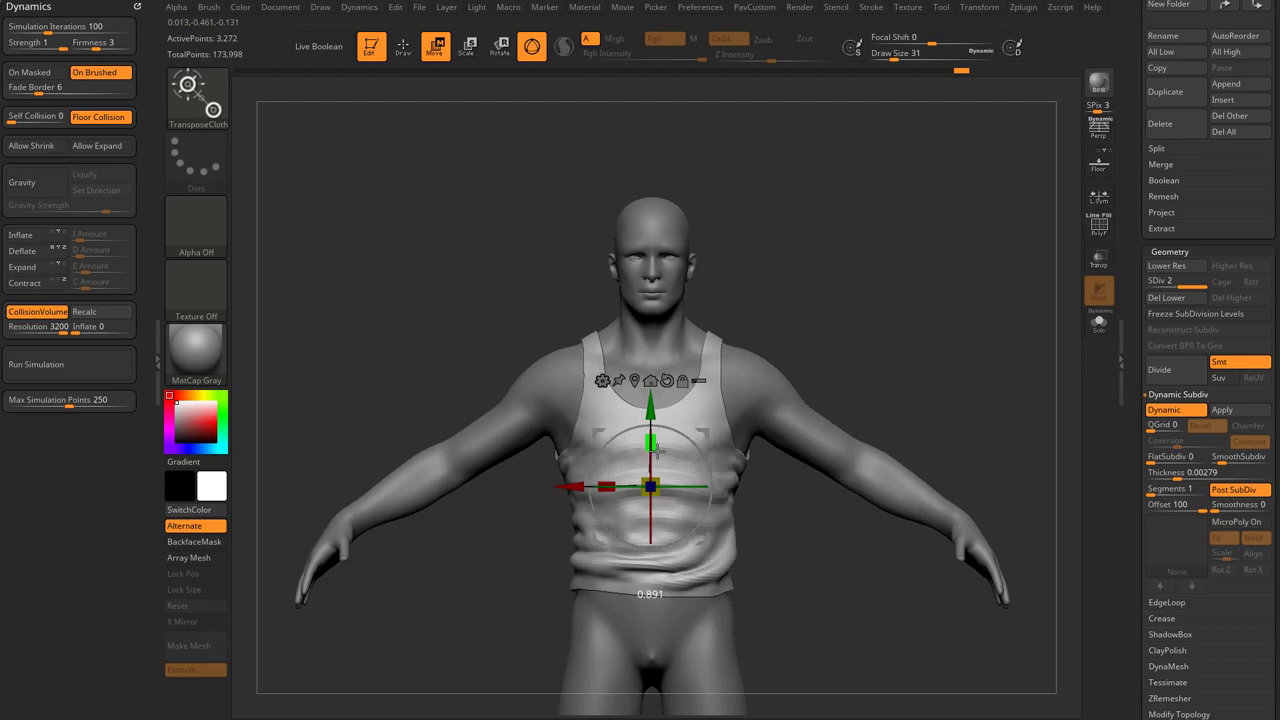
Divide the tank top to subdivision level 3, try compressing it vertically with TransposeCloth, and undo the compression.
{"action": "key", "text": "ctrl+d"}
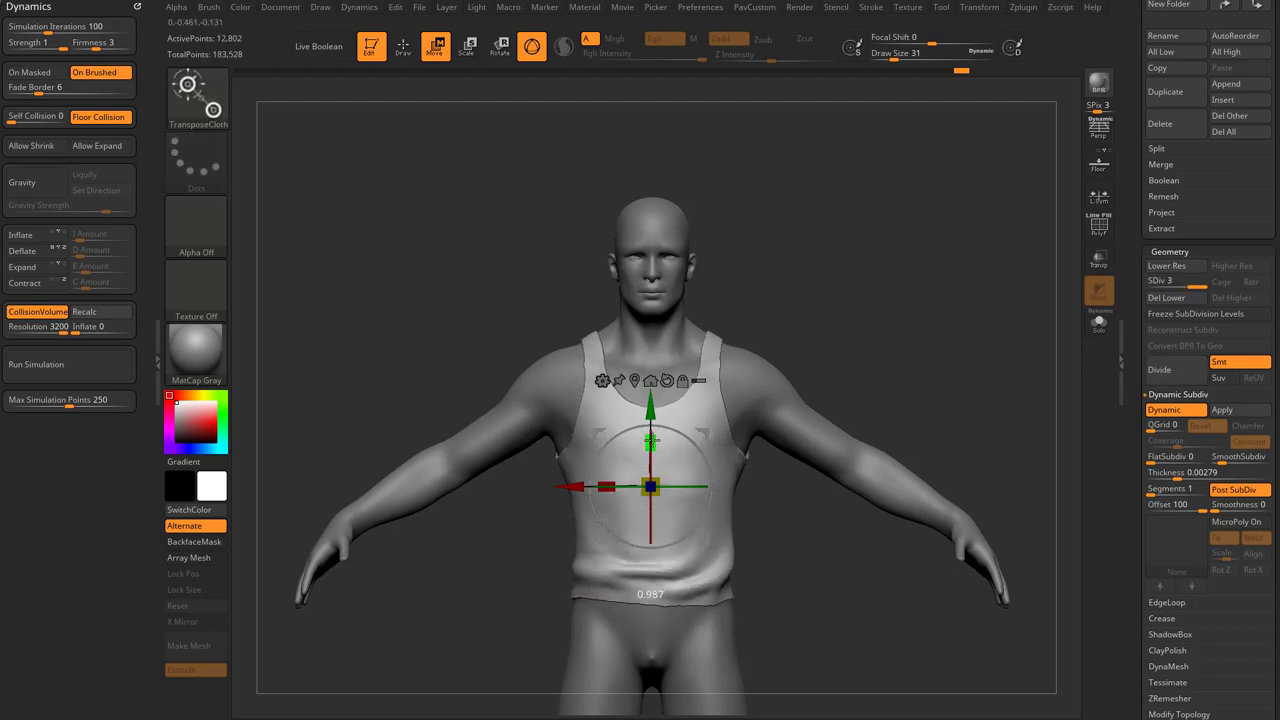
{"action": "left_click_drag", "start_coordinate": [650, 441], "coordinate": [651, 444]}
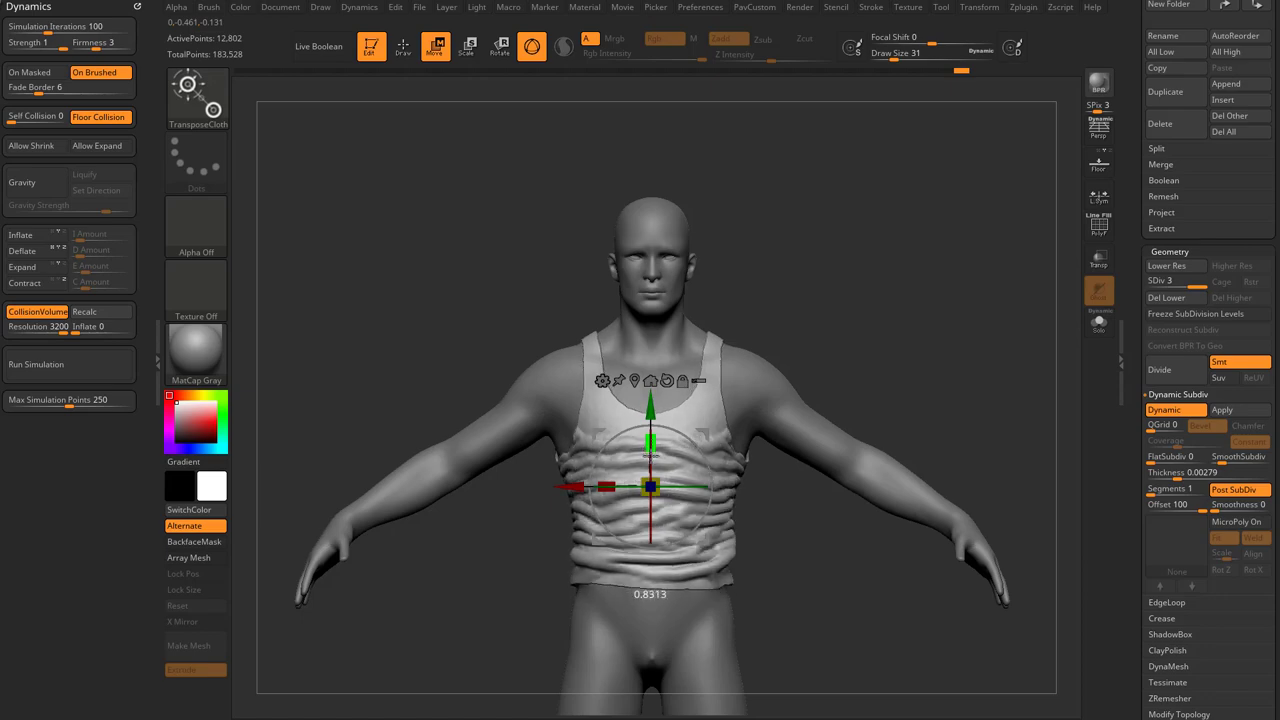
{"action": "key", "text": "q"}
{"action": "mouse_move", "coordinate": [857, 386]}
{"action": "left_mouse_down"}
{"action": "mouse_move", "coordinate": [934, 391]}
{"action": "mouse_move", "coordinate": [782, 400]}
{"action": "mouse_move", "coordinate": [972, 376]}
{"action": "left_mouse_up"}
{"action": "key", "text": "ctrl+z"}
Refine the front waist fold with the ClothNudge brush and the ClothSlide brush.
{"action": "left_click_drag", "start_coordinate": [903, 440], "coordinate": [686, 508], "text": "alt"}
{"action": "mouse_move", "coordinate": [775, 511]}
{"action": "left_mouse_down"}
{"action": "mouse_move", "coordinate": [780, 500]}
{"action": "mouse_move", "coordinate": [734, 520]}
{"action": "left_mouse_up"}
{"action": "key", "text": "s"}
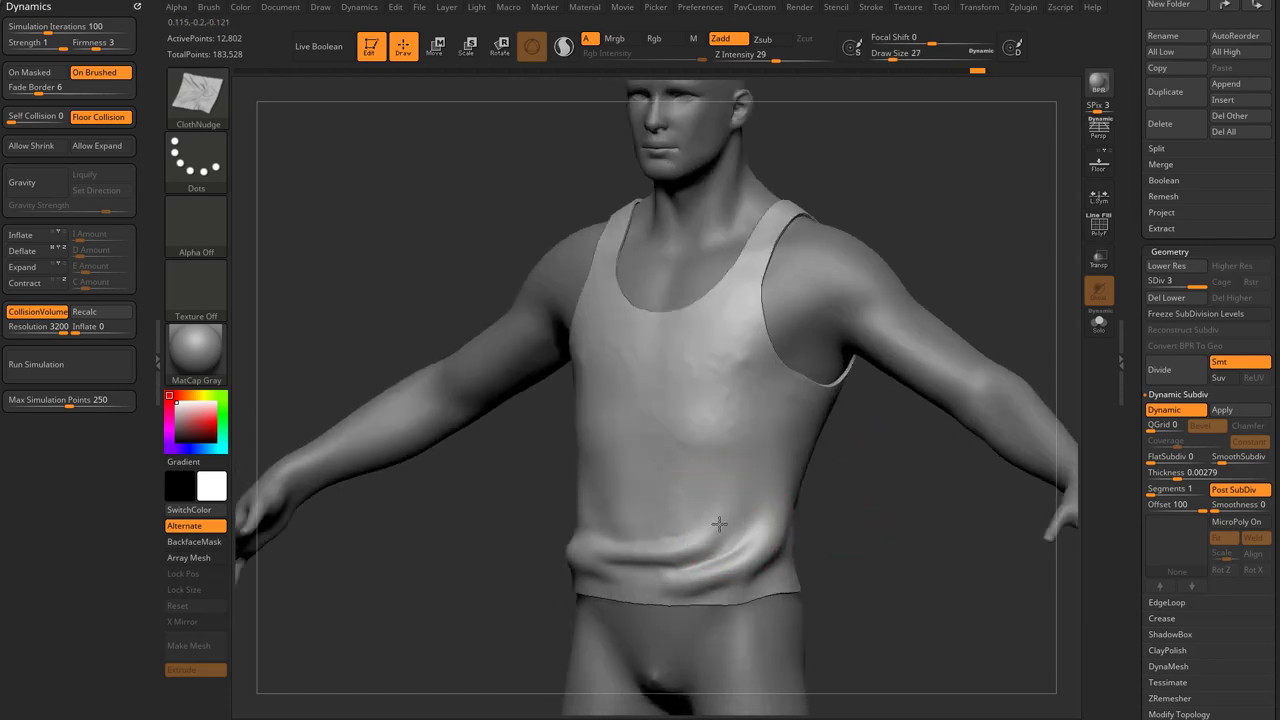
{"action": "key", "text": "b"}
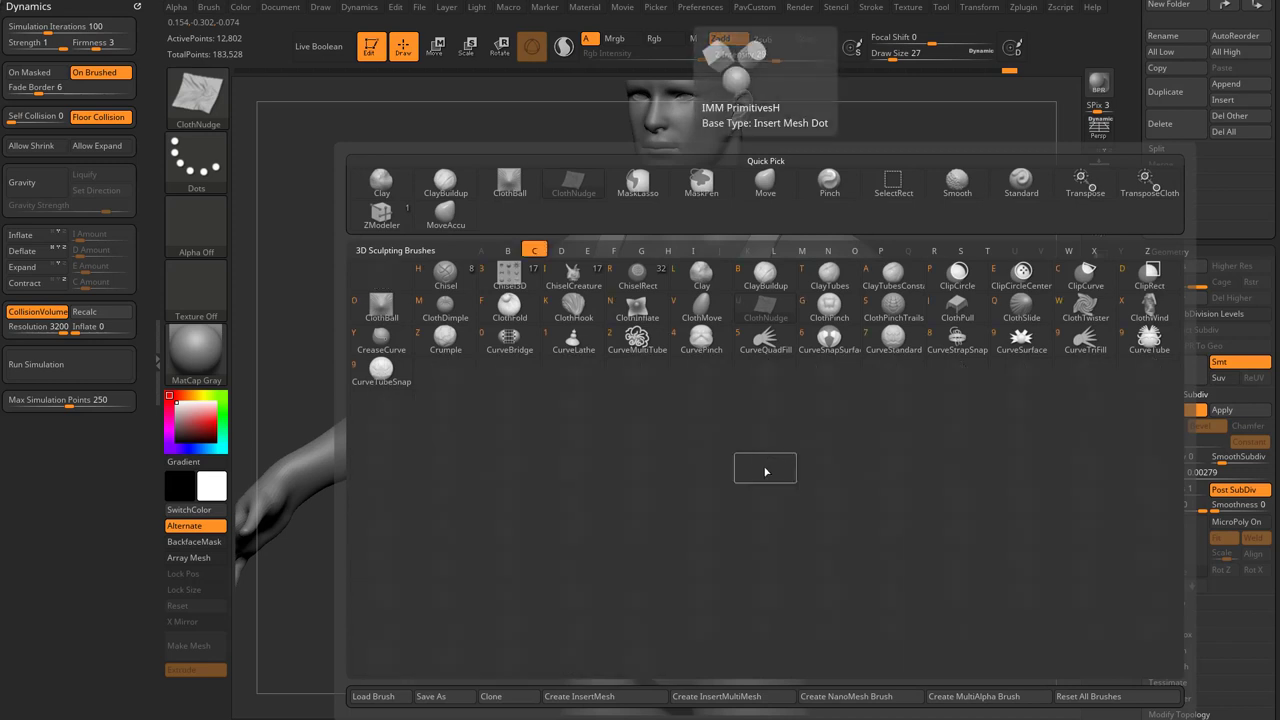
{"action": "left_click", "coordinate": [1020, 306]}
{"action": "key", "text": "s"}
{"action": "mouse_move", "coordinate": [700, 521]}
{"action": "left_mouse_down"}
{"action": "mouse_move", "coordinate": [729, 514]}
{"action": "mouse_move", "coordinate": [697, 505]}
{"action": "mouse_move", "coordinate": [722, 522]}
{"action": "mouse_move", "coordinate": [761, 478]}
{"action": "left_mouse_up"}
Switch to the ClothMove brush and push finer creases into the fabric across the front waist.
{"action": "key", "text": "b"}
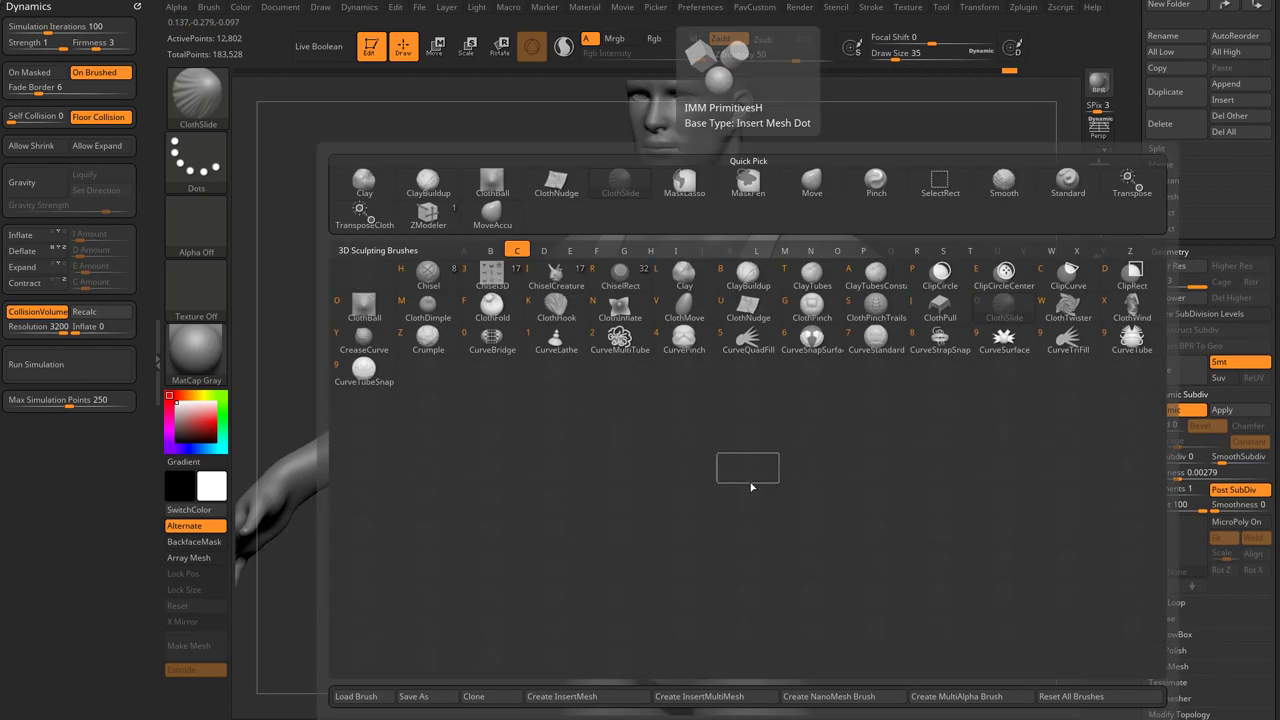
{"action": "left_click", "coordinate": [684, 308]}
{"action": "mouse_move", "coordinate": [736, 544]}
{"action": "left_mouse_down"}
{"action": "mouse_move", "coordinate": [705, 521]}
{"action": "mouse_move", "coordinate": [722, 551]}
{"action": "left_mouse_up"}
{"action": "key", "text": "s"}
{"action": "left_click_drag", "start_coordinate": [815, 540], "coordinate": [837, 534], "text": "shift"}
{"action": "left_click_drag", "start_coordinate": [655, 530], "coordinate": [648, 500]}
{"action": "left_click_drag", "start_coordinate": [600, 530], "coordinate": [600, 509]}
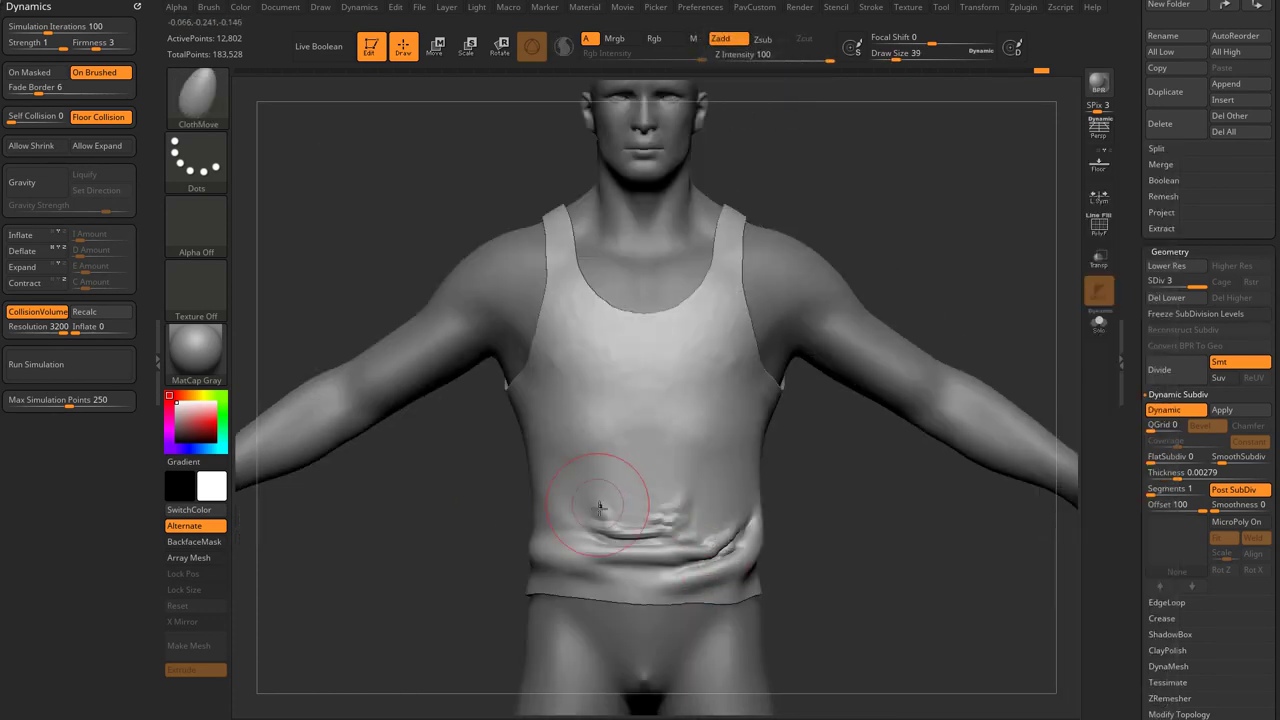
Reshape the tank top's back hem with ClothMove and smooth the fabric at the lower back.
{"action": "left_click_drag", "start_coordinate": [770, 516], "coordinate": [1074, 394]}
{"action": "scroll", "coordinate": [1210, 400], "scroll_direction": "down", "scroll_amount": 1}
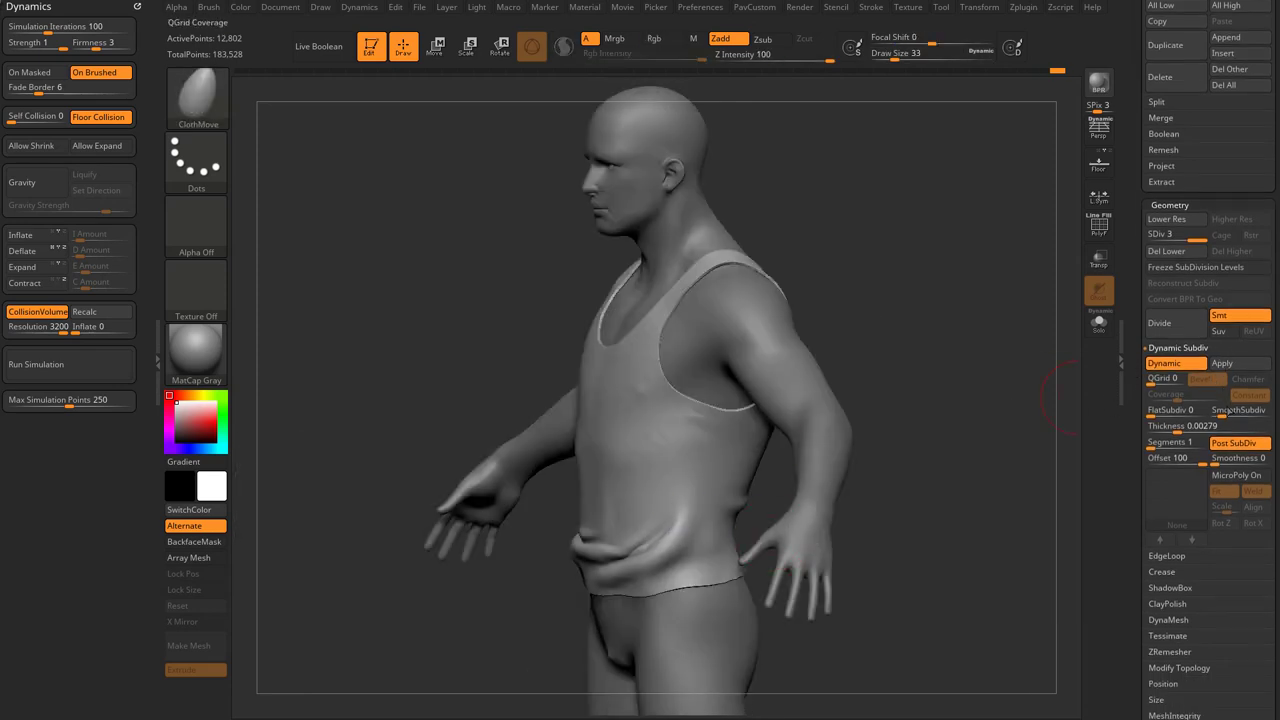
{"action": "mouse_move", "coordinate": [965, 481]}
{"action": "left_mouse_down"}
{"action": "mouse_move", "coordinate": [1060, 458]}
{"action": "mouse_move", "coordinate": [1006, 434]}
{"action": "mouse_move", "coordinate": [700, 520]}
{"action": "left_mouse_up"}
{"action": "left_click", "coordinate": [1216, 410]}
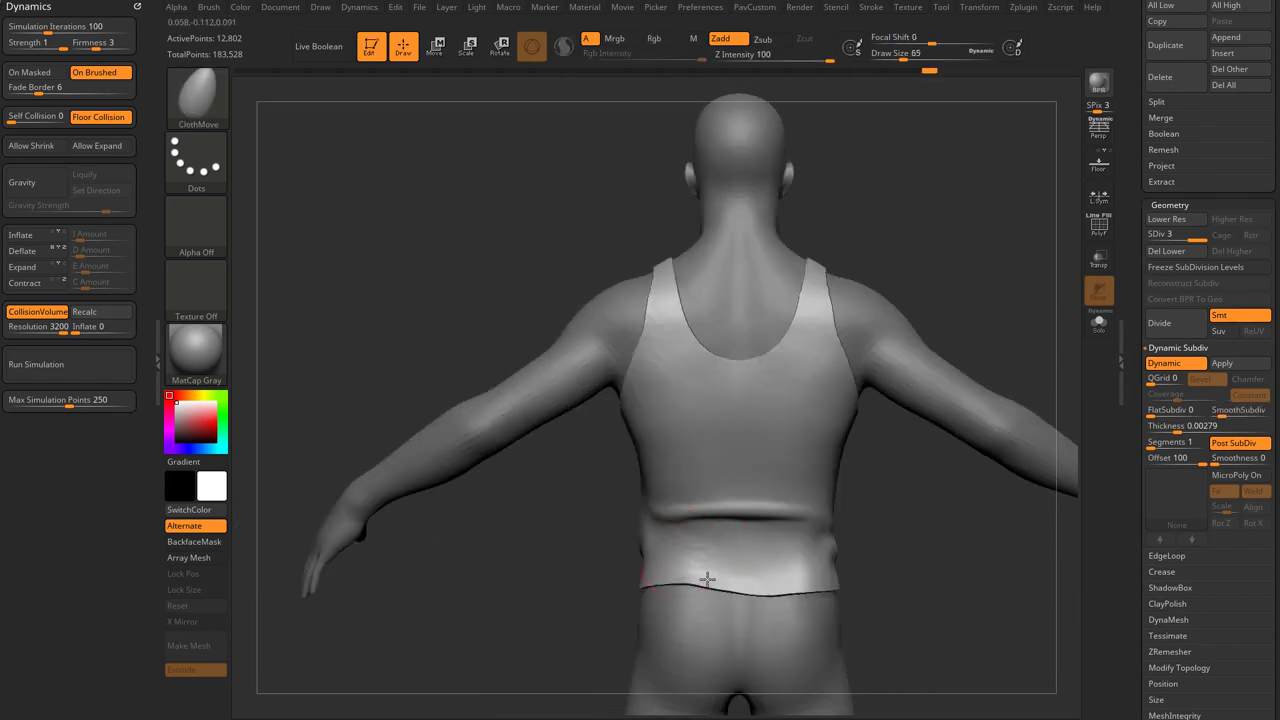
{"action": "left_click_drag", "start_coordinate": [767, 594], "coordinate": [815, 585]}
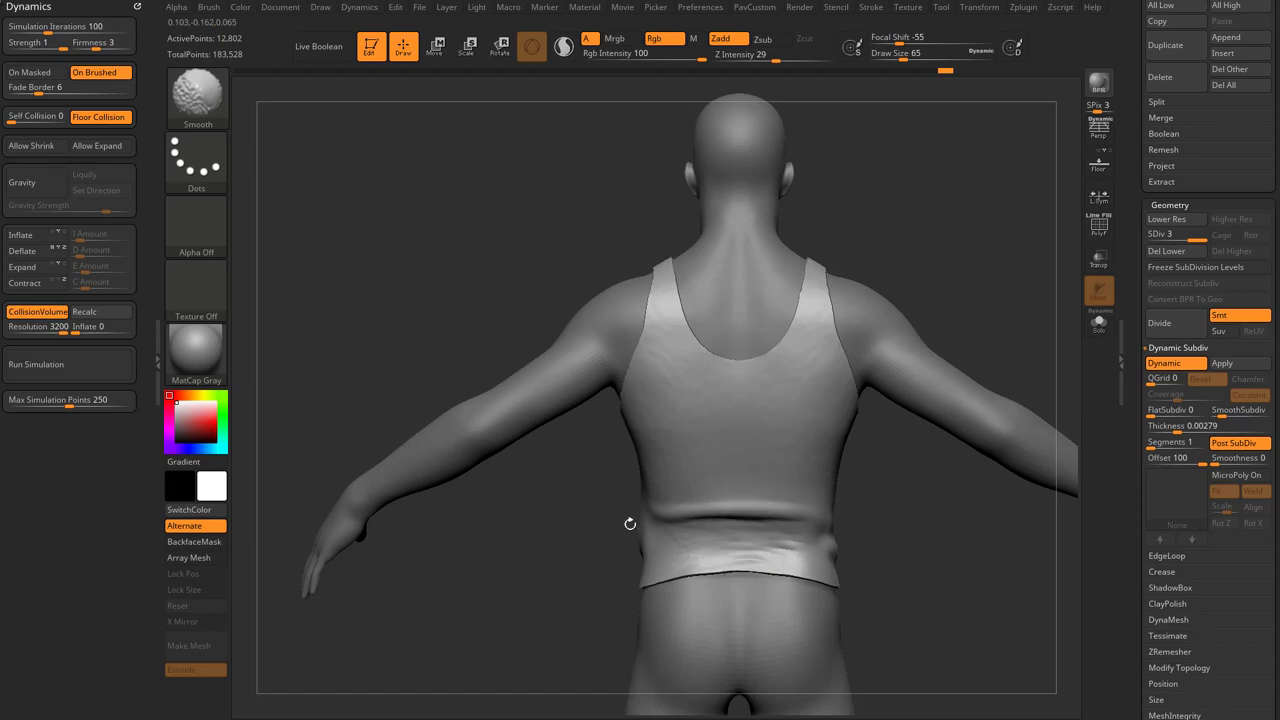
{"action": "left_click_drag", "start_coordinate": [630, 524], "coordinate": [682, 543]}
Pull the folds along the side of the tank top's waist into shape with the ClothMove brush.
{"action": "right_click_drag", "start_coordinate": [656, 502], "coordinate": [760, 520]}
{"action": "key", "text": "s"}
{"action": "left_click_drag", "start_coordinate": [640, 540], "coordinate": [634, 540]}
{"action": "key", "text": "s"}
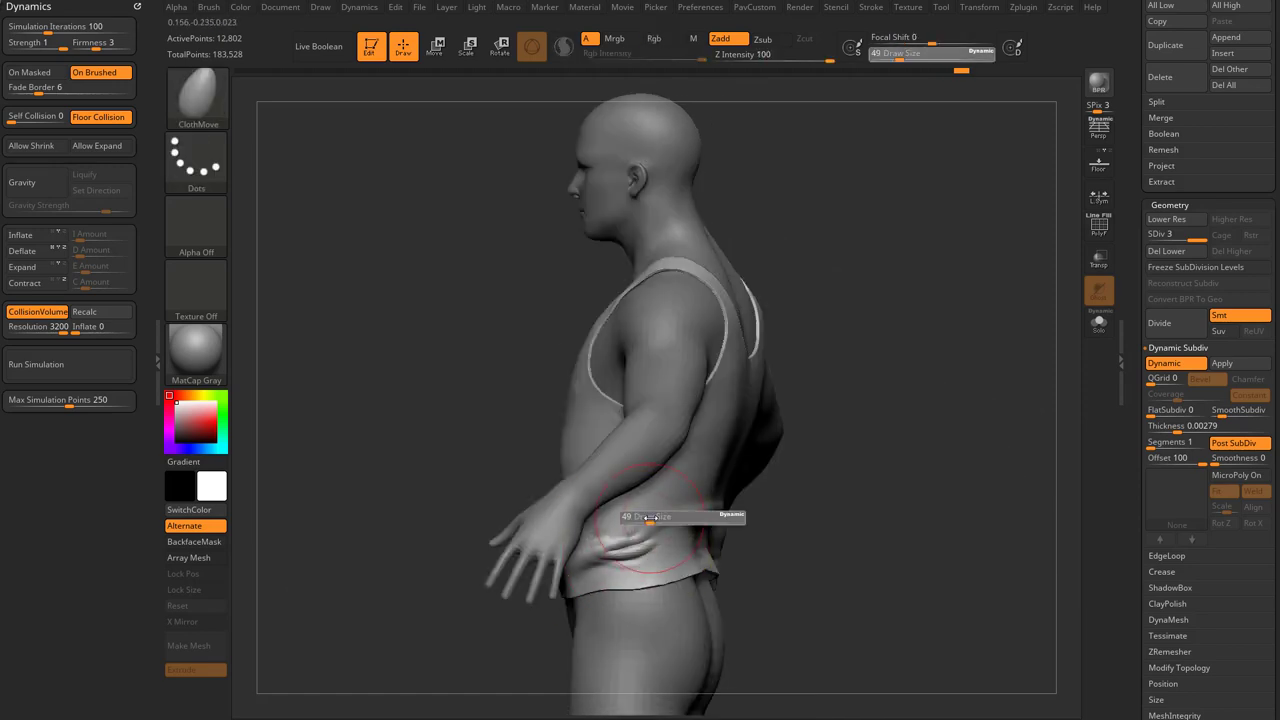
{"action": "right_click_drag", "start_coordinate": [651, 523], "coordinate": [600, 525]}
{"action": "left_click_drag", "start_coordinate": [634, 534], "coordinate": [626, 502]}
{"action": "right_click_drag", "start_coordinate": [626, 500], "coordinate": [694, 478]}
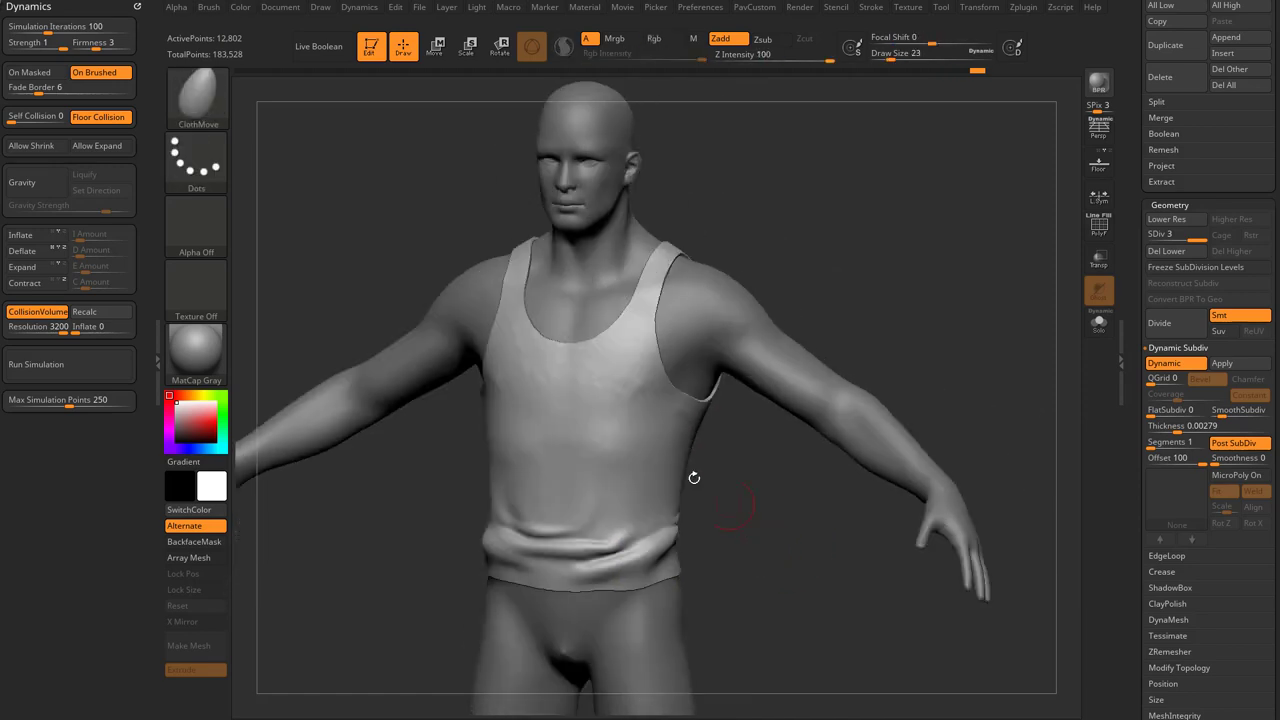
Run the cloth simulation on the tank top with Contract enabled and bring up the Deformation settings.
{"action": "left_click", "coordinate": [89, 371]}
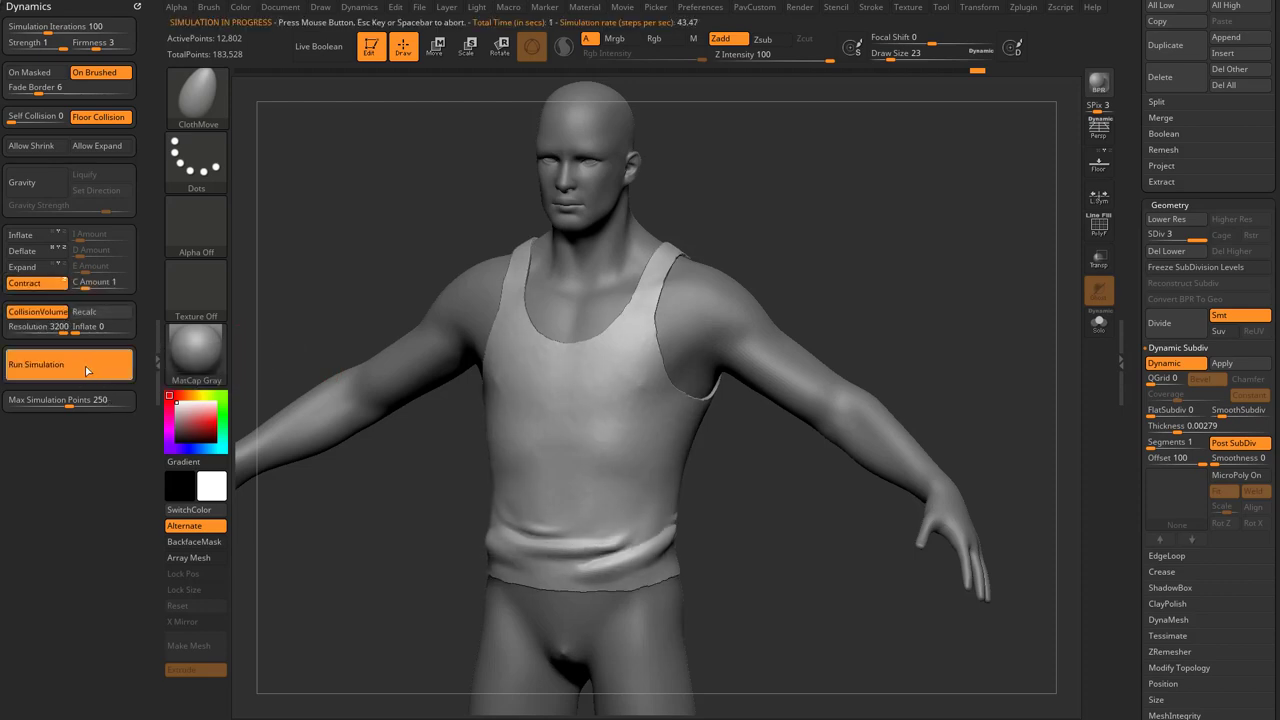
{"action": "right_click_drag", "start_coordinate": [714, 491], "coordinate": [756, 508]}
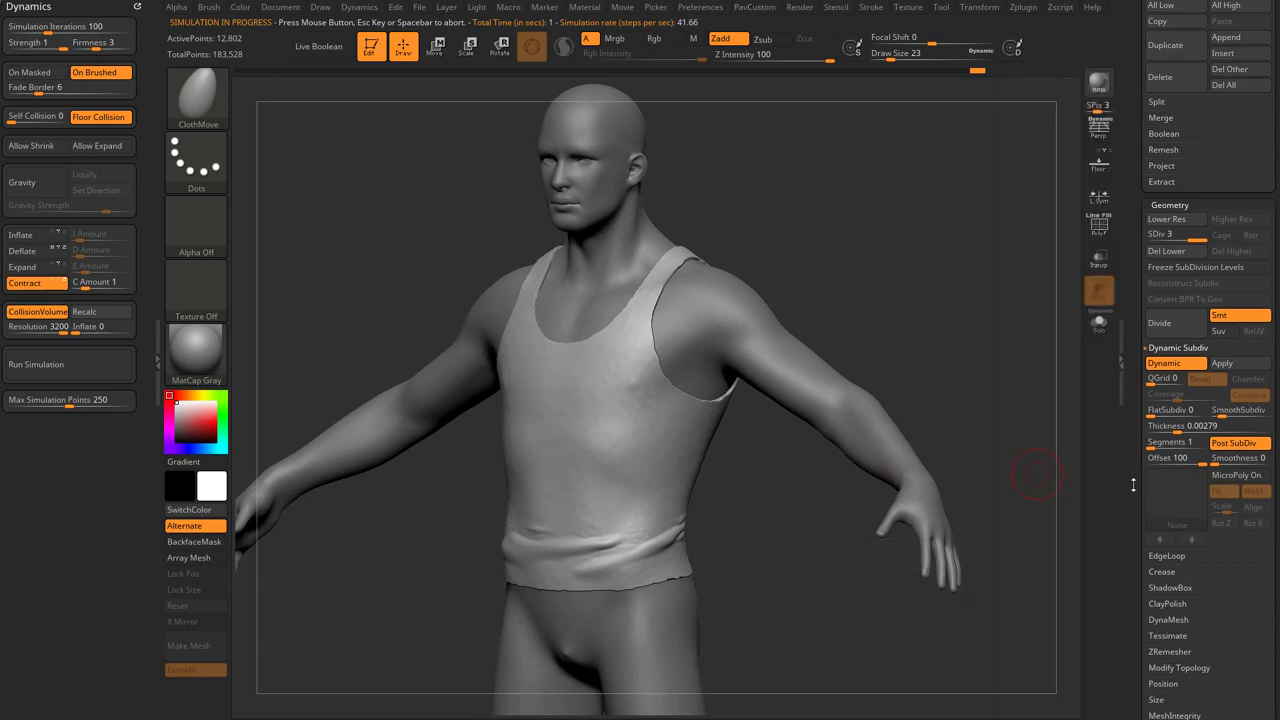
{"action": "scroll", "coordinate": [1212, 401], "scroll_direction": "down", "scroll_amount": 5}
{"action": "left_click_drag", "start_coordinate": [1028, 412], "coordinate": [930, 418]}
{"action": "right_click_drag", "start_coordinate": [921, 500], "coordinate": [988, 446]}
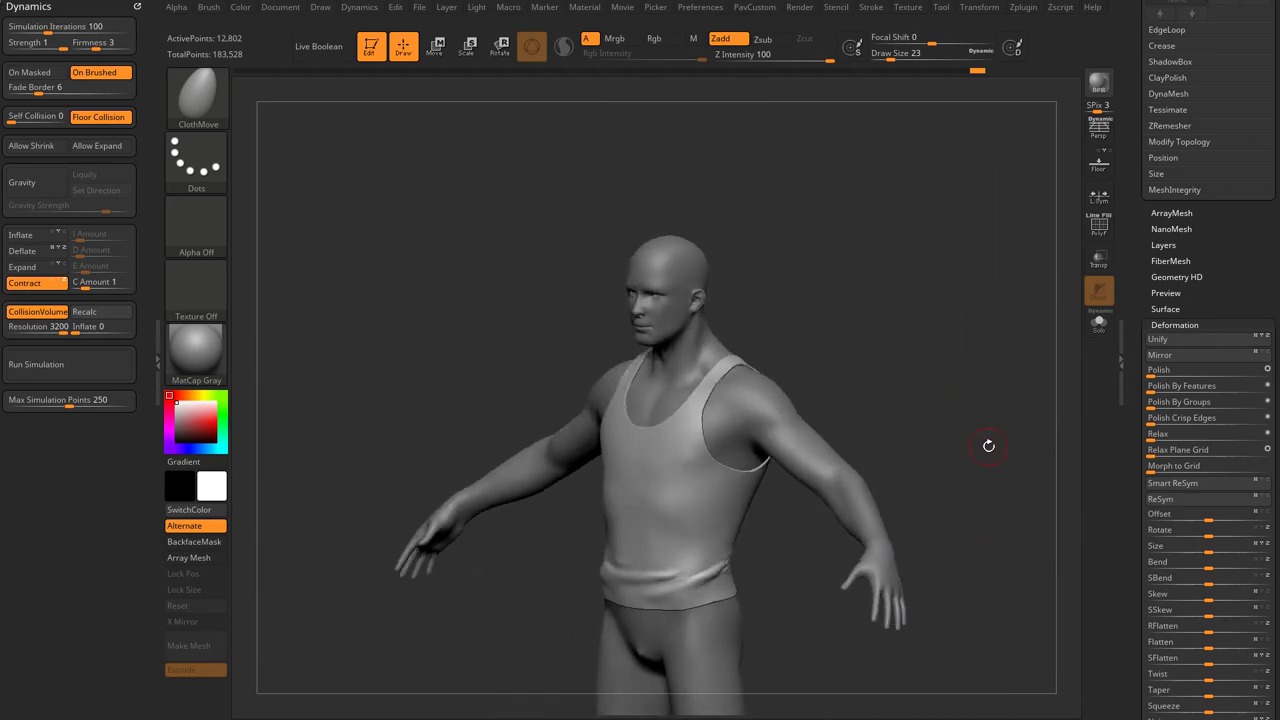